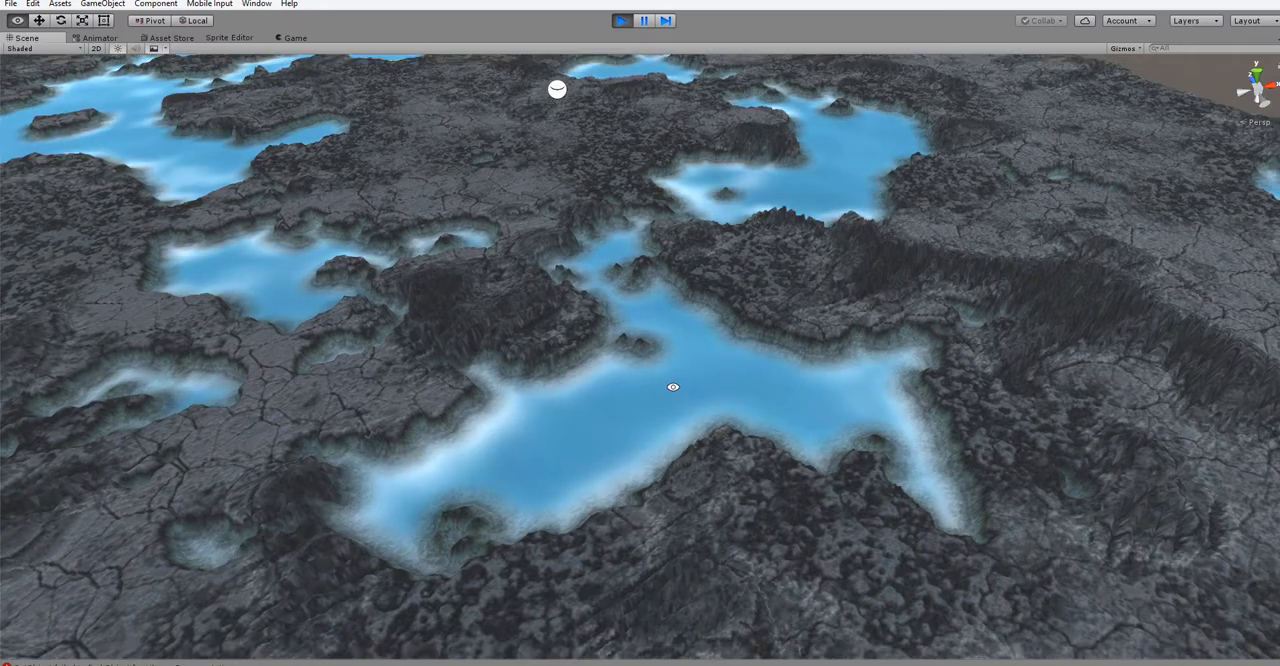
- Switch from the Unity terrain scene to Substance Designer and open the rocks_1 graph from the rocks_1.sbs package
alt+drag(673, 387, 692, 406)
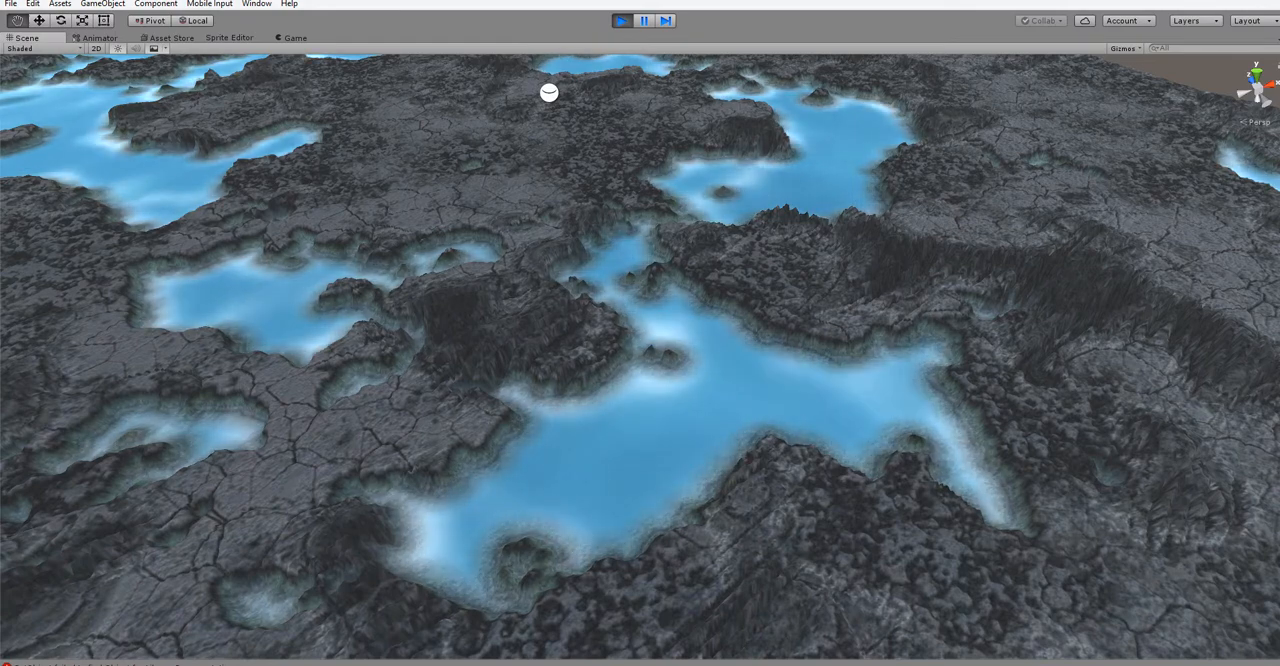
click(359, 664)
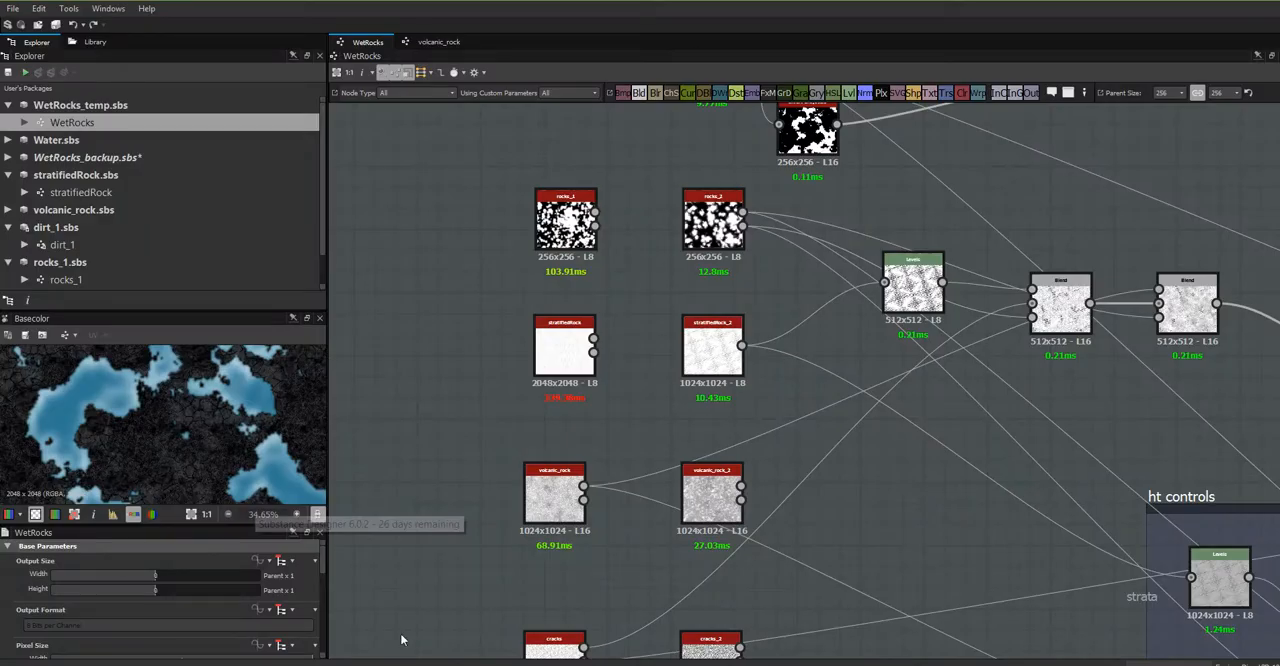
middle_drag(834, 526, 787, 537)
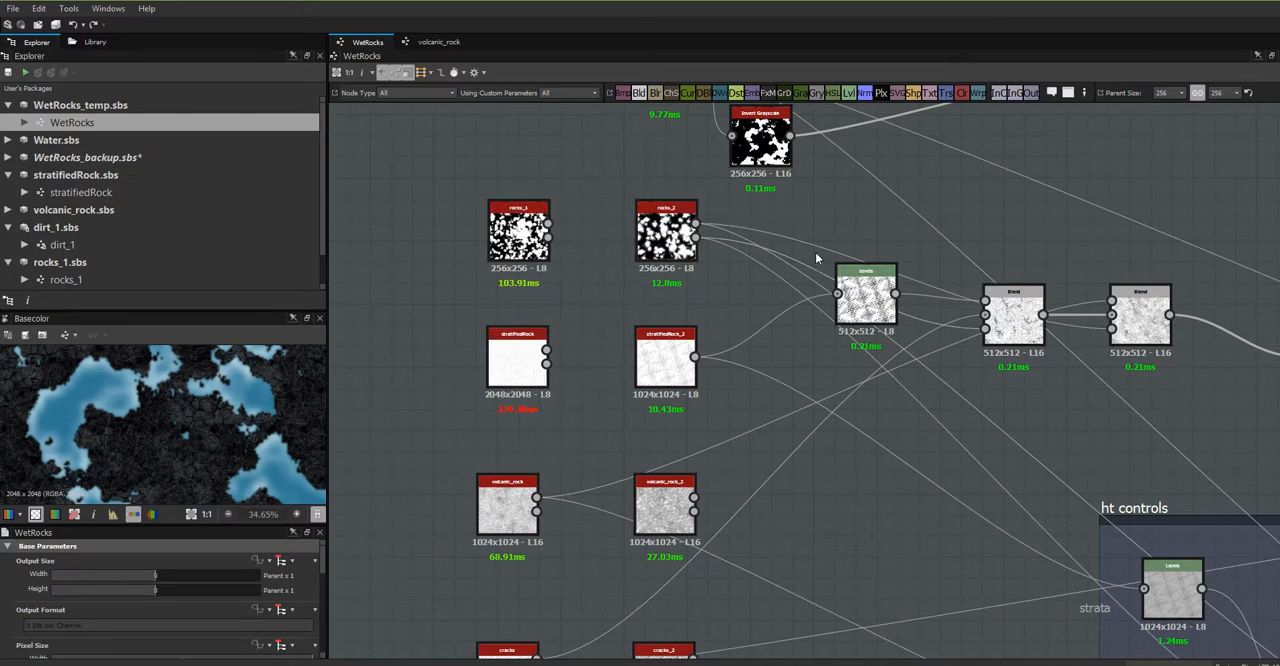
click(525, 238)
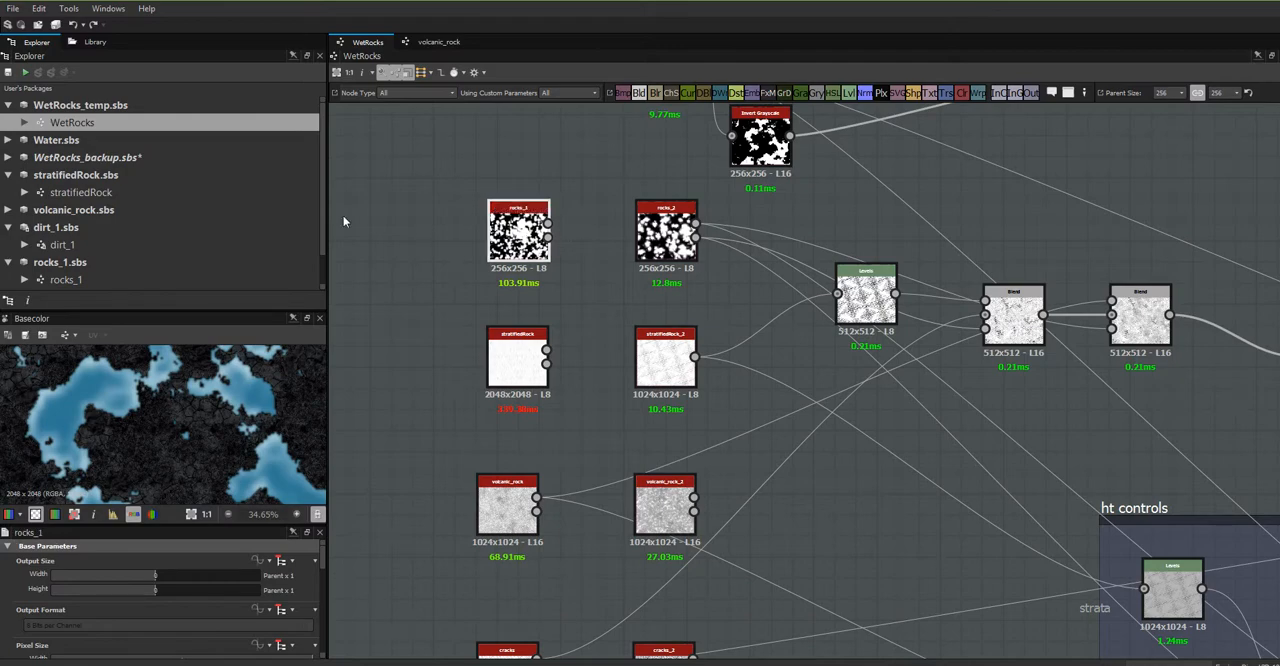
scroll(322, 186, down, 1)
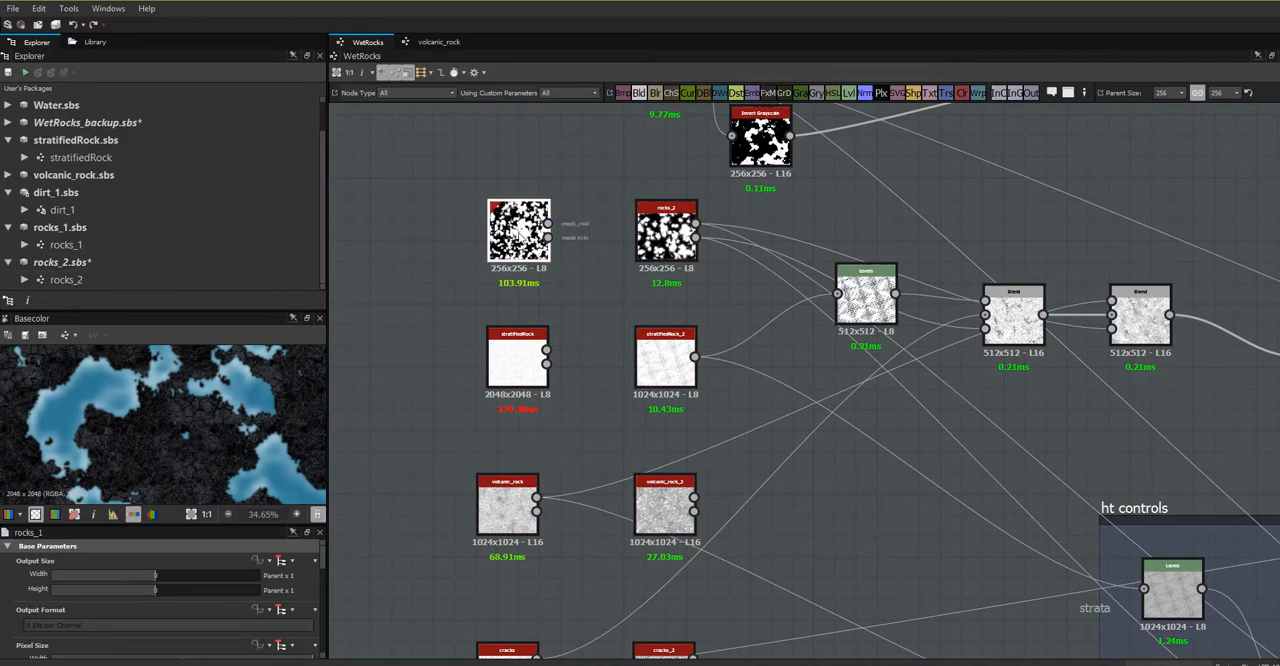
click(66, 244)
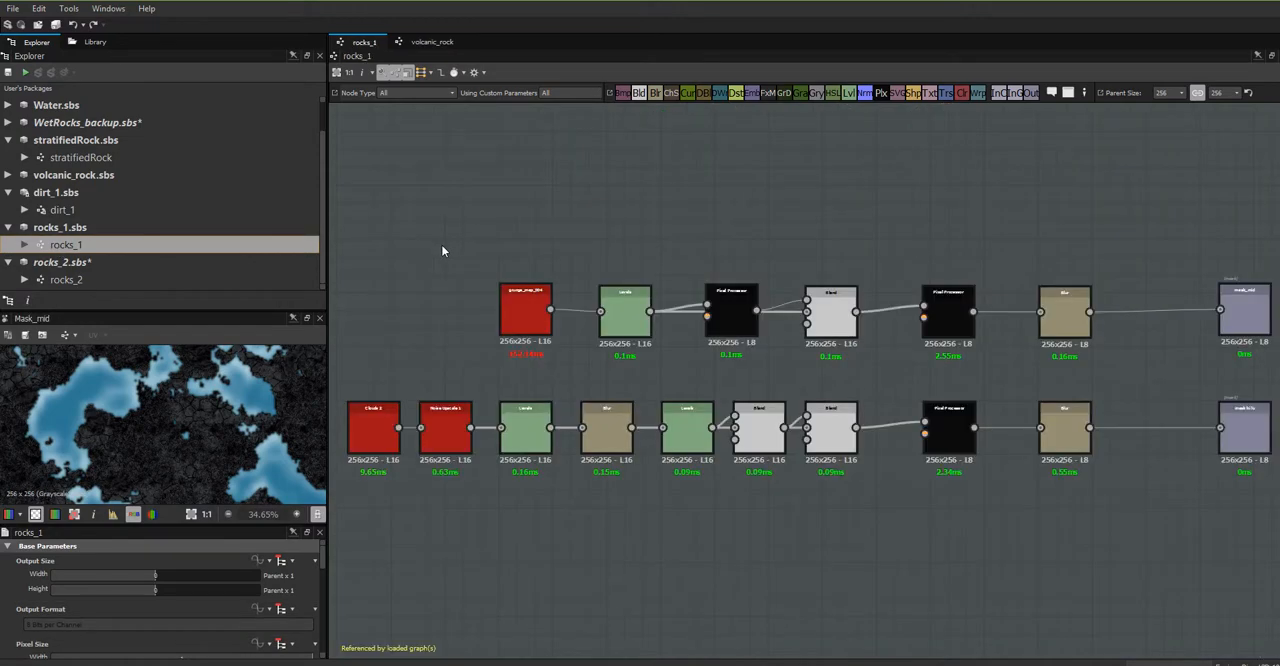
- Examine the two mask node chains in the rocks_1 graph, focusing on the grunge_map_004 node and its compute time
scroll(605, 353, up, 3)
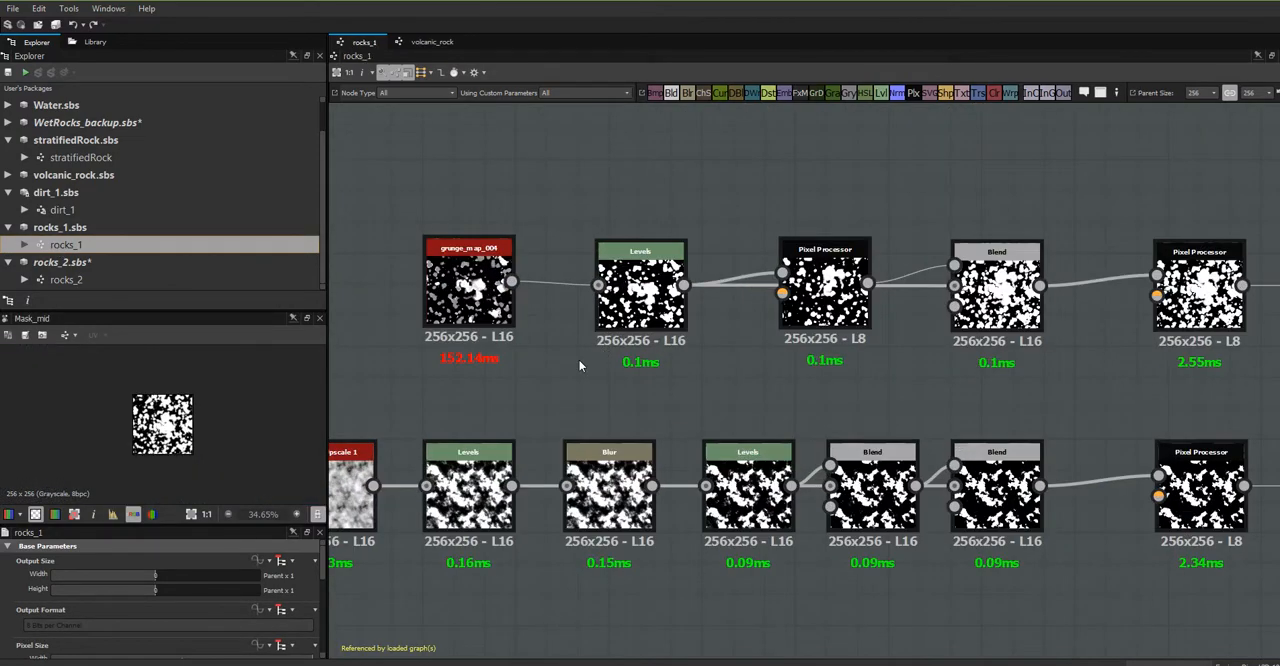
middle_drag(579, 365, 829, 401)
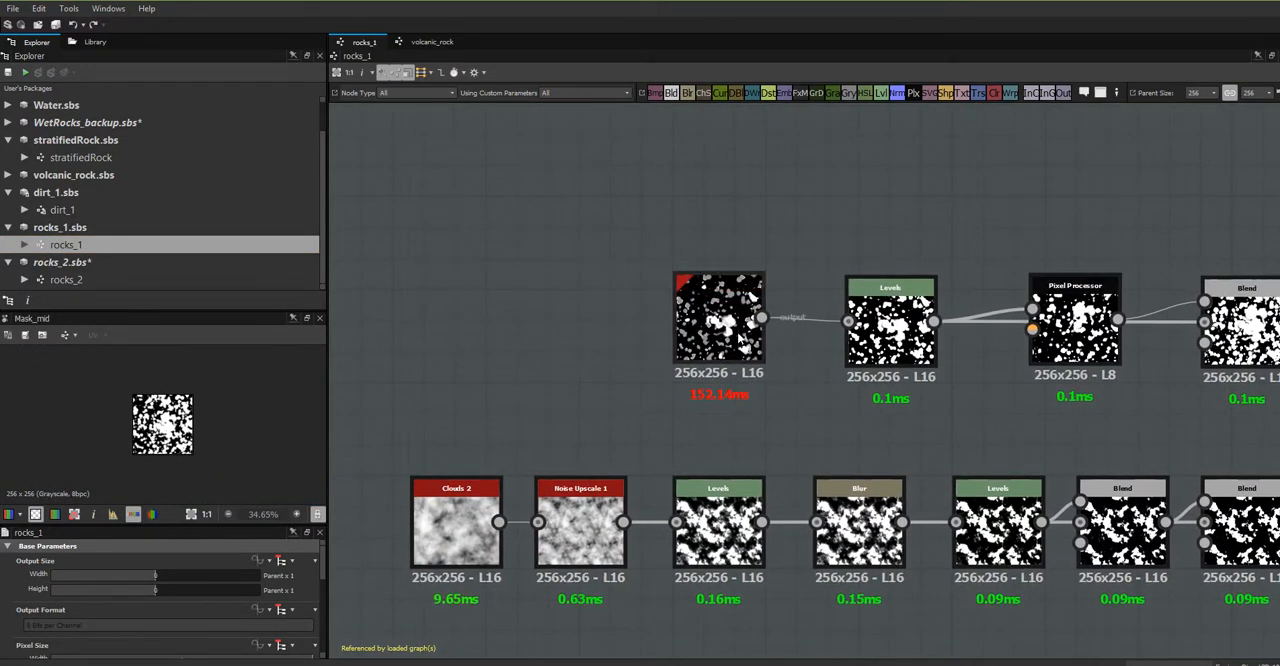
click(729, 338)
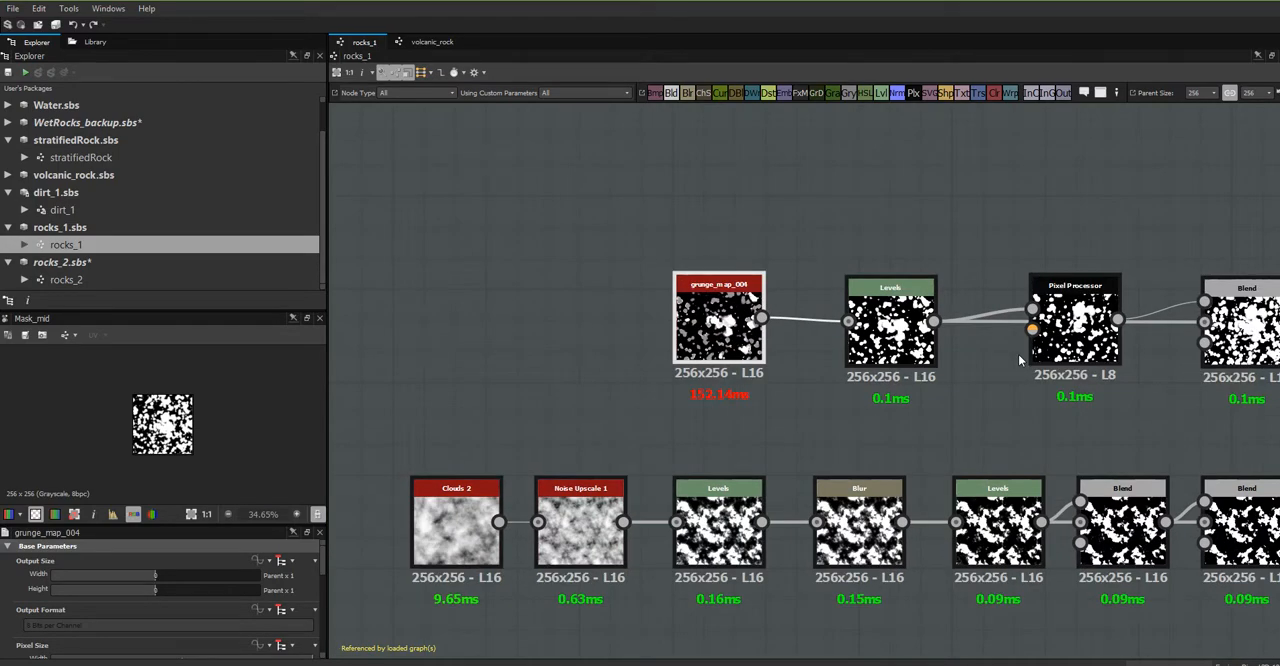
scroll(1018, 354, down, 1)
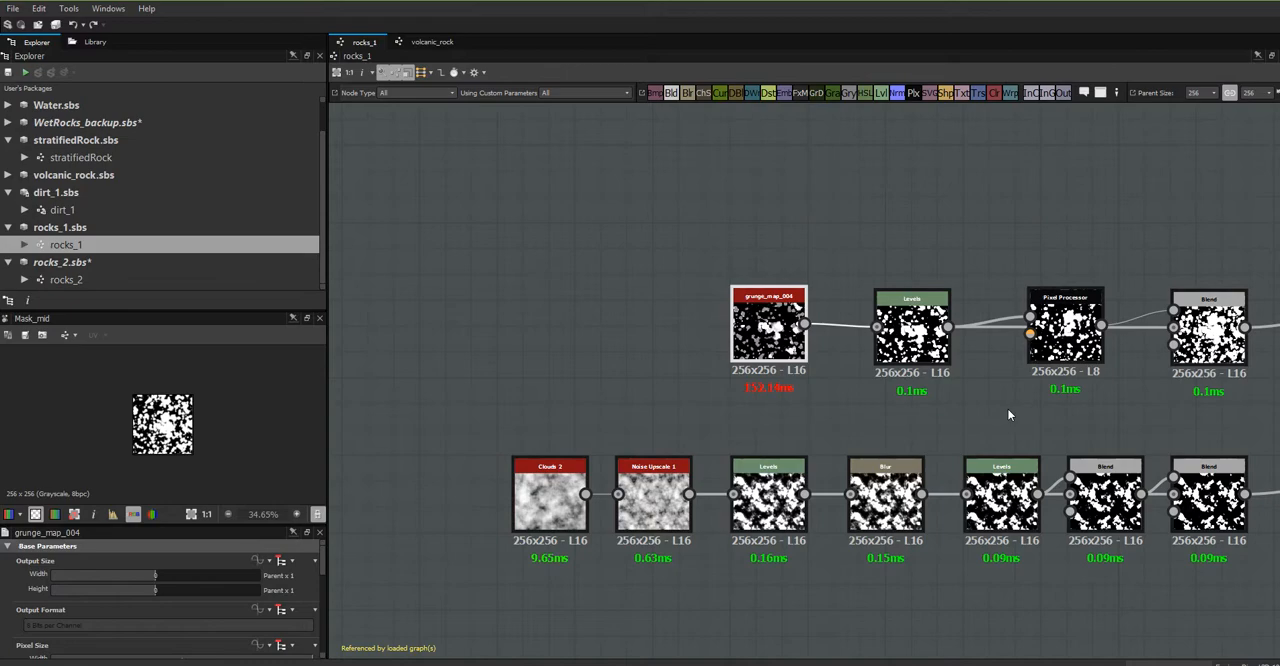
scroll(1008, 414, down, 1)
middle_drag(1008, 414, 975, 359)
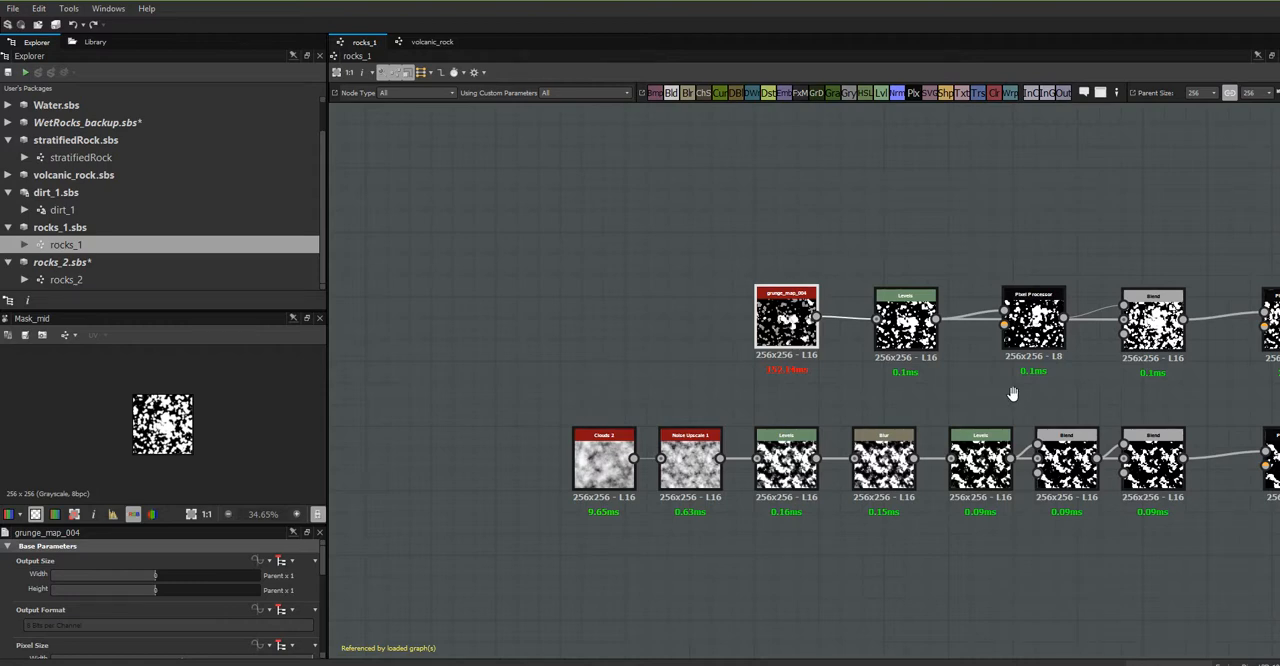
middle_drag(1013, 398, 1069, 449)
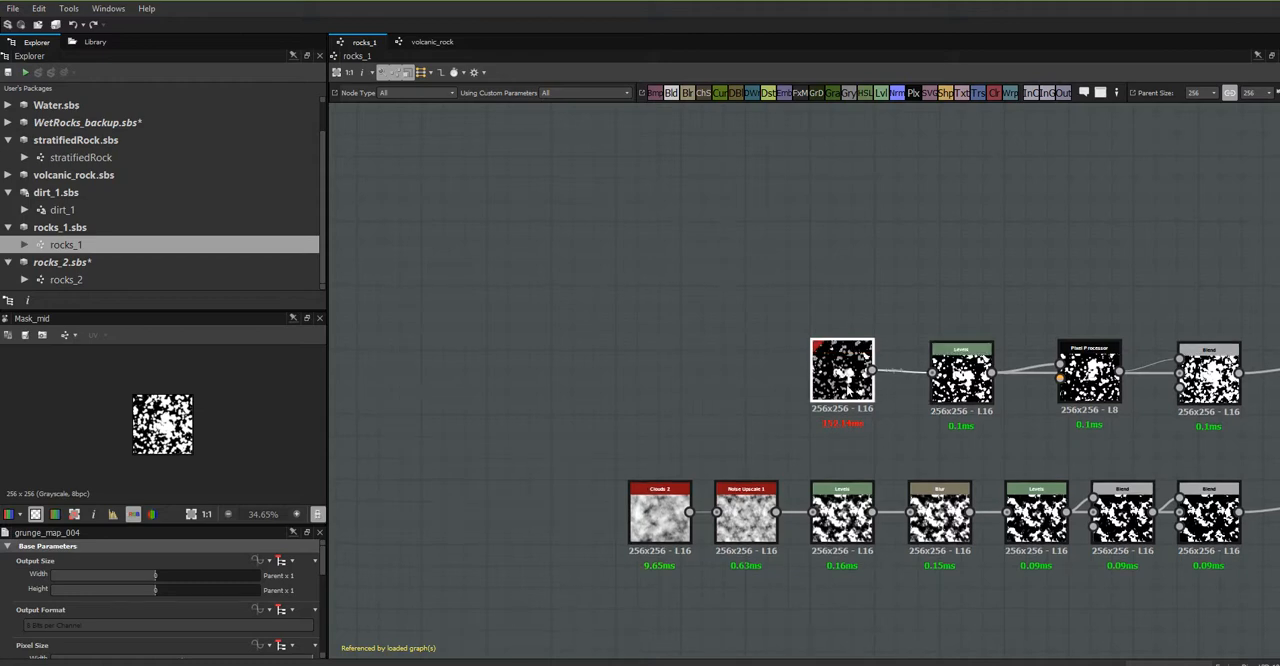
mouse_move(852, 392)
mouse_down()
mouse_move(830, 305)
mouse_move(809, 297)
mouse_move(810, 362)
mouse_move(852, 384)
mouse_up()
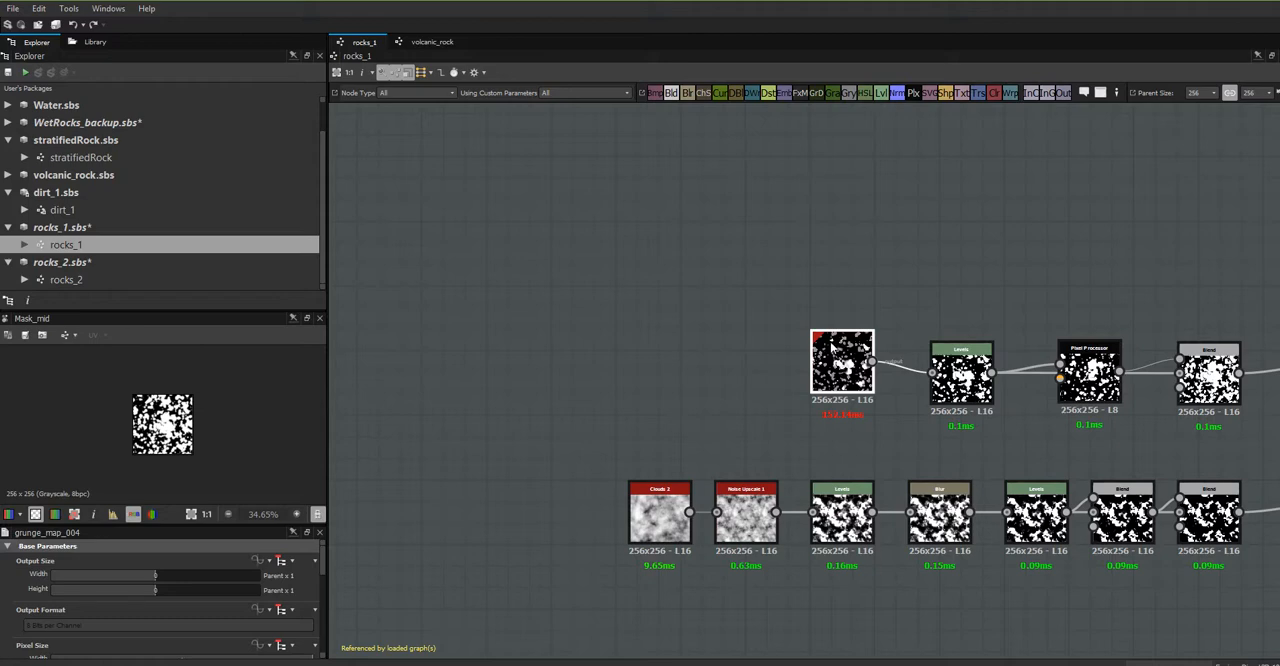
scroll(840, 358, up, 1)
scroll(843, 356, up, 1)
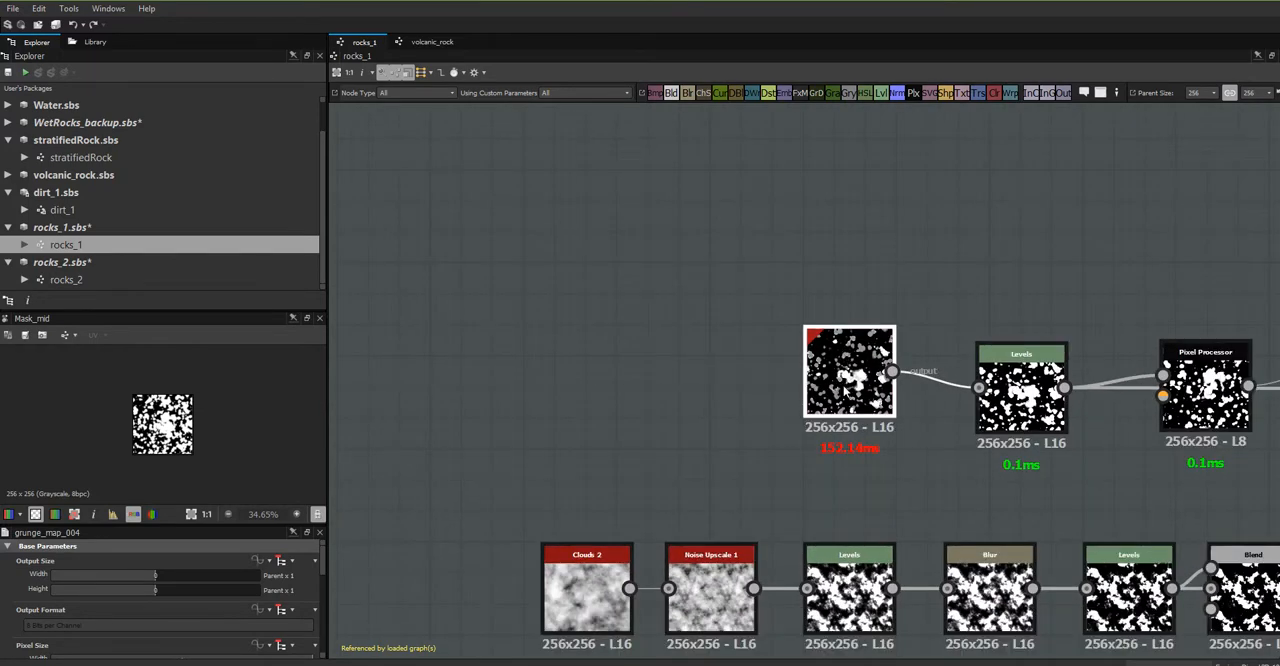
drag(846, 386, 815, 402)
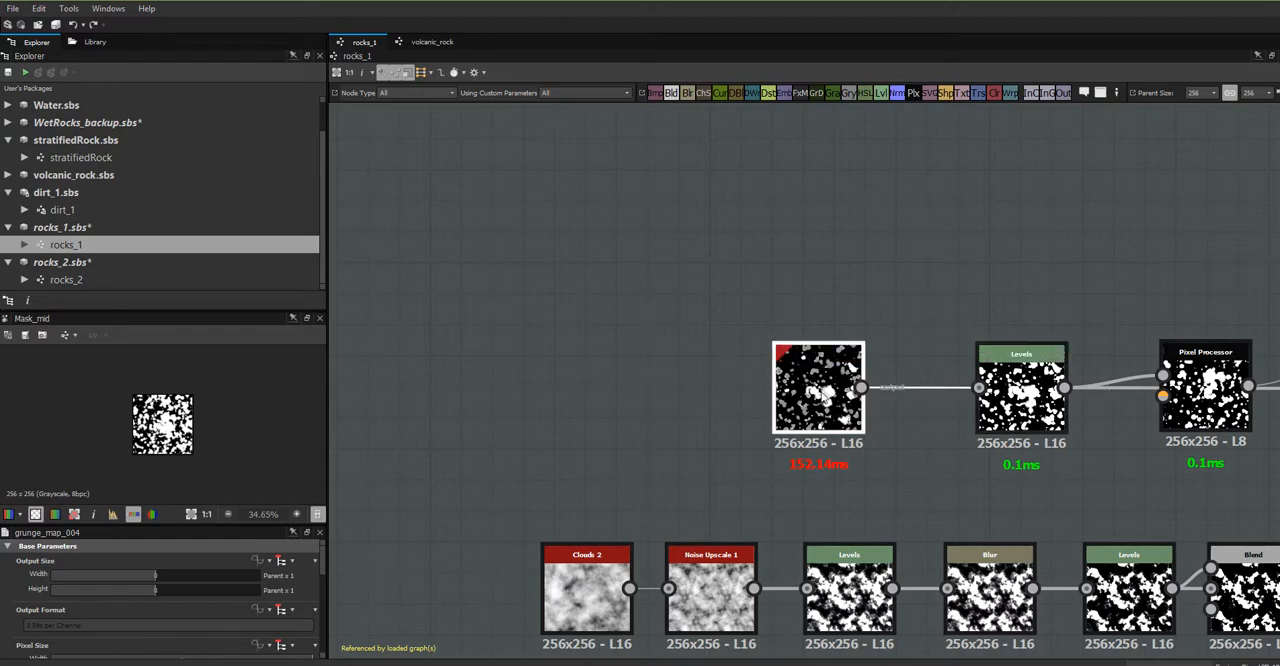
- Open the graph referenced by the grunge_map_004 node, loading the package that contains it
right_click(822, 394)
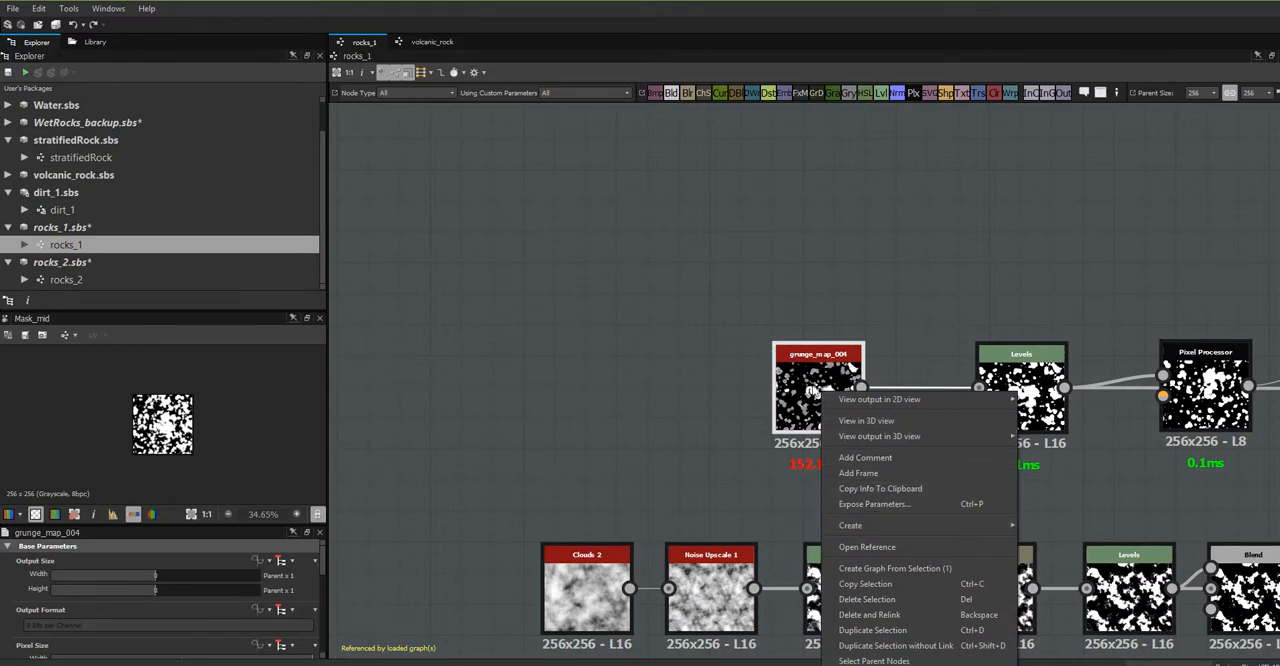
click(866, 547)
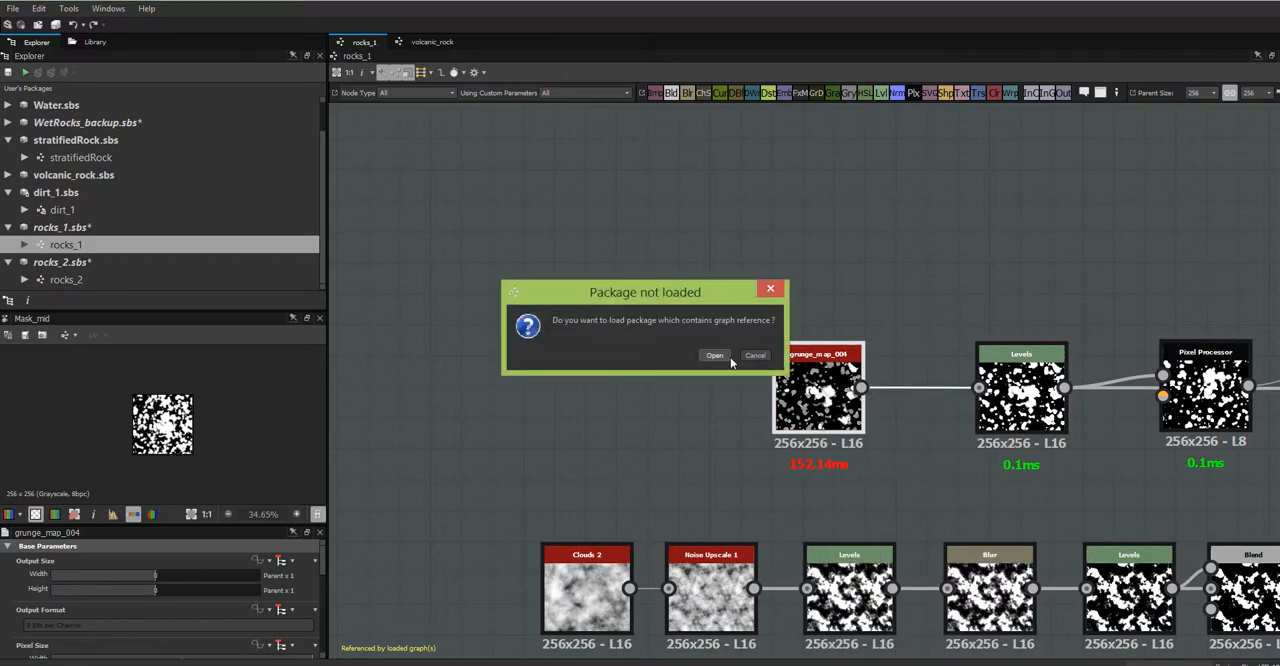
click(713, 356)
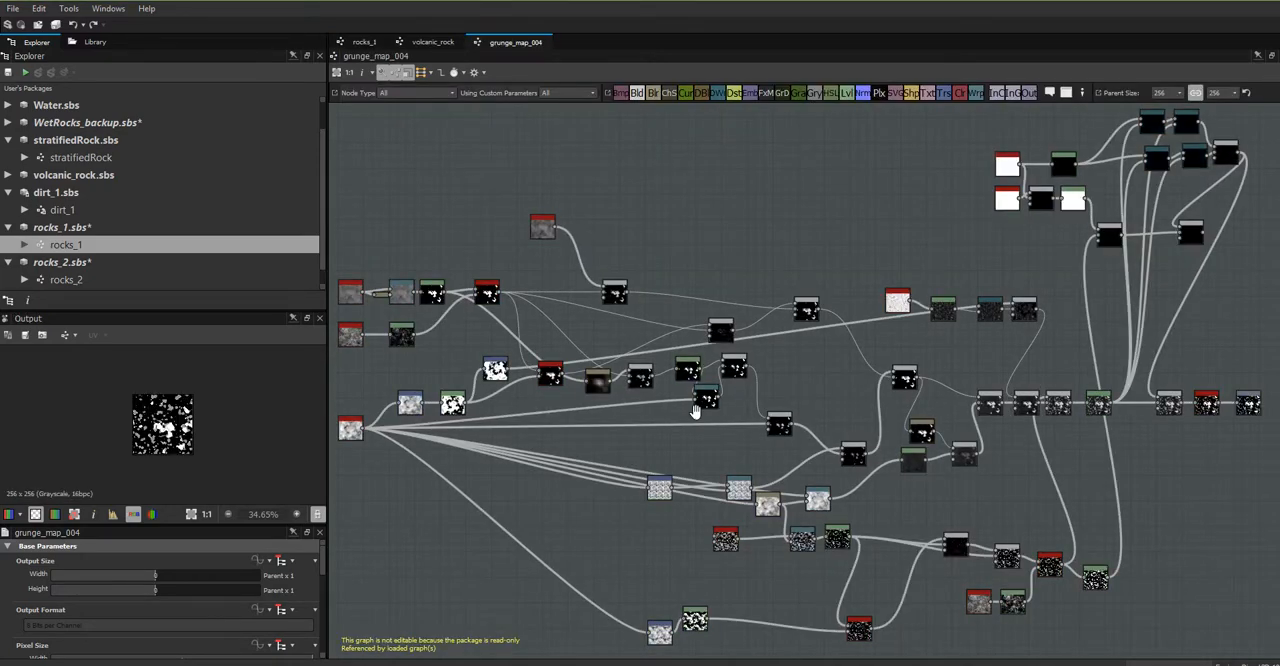
- Examine the grunge_map_004 node network from its source noises to its output to judge how complex it is
middle_drag(709, 397, 873, 348)
scroll(873, 348, up, 4)
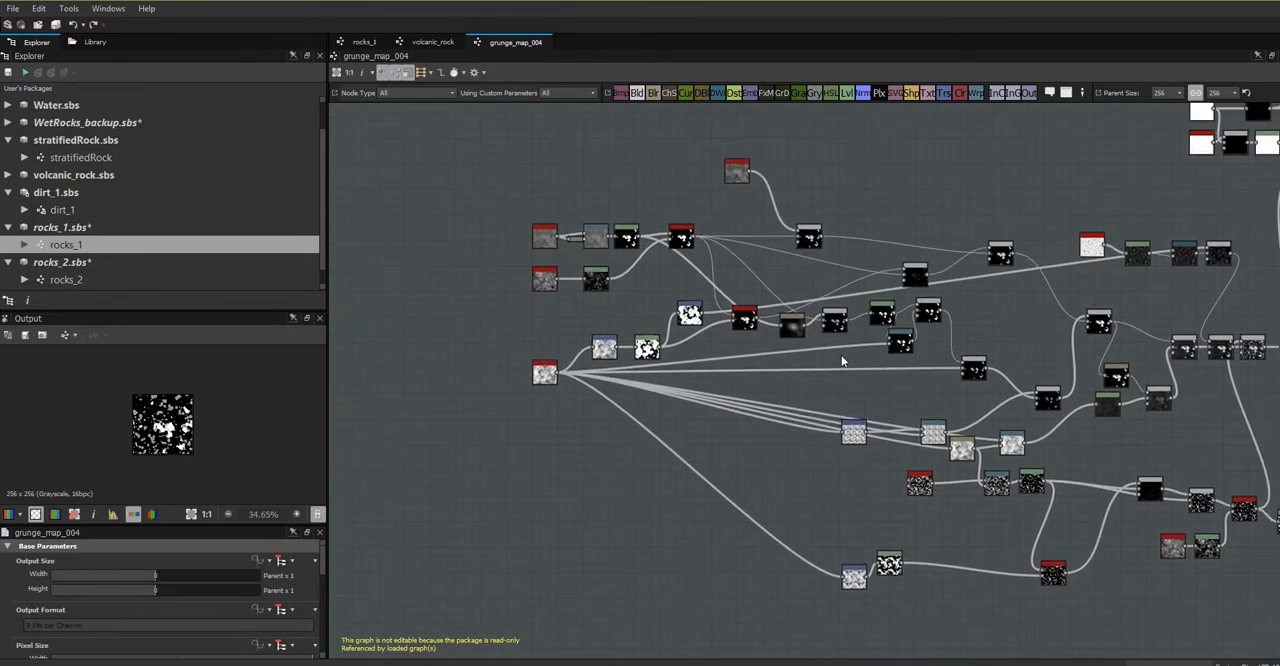
scroll(841, 355, up, 4)
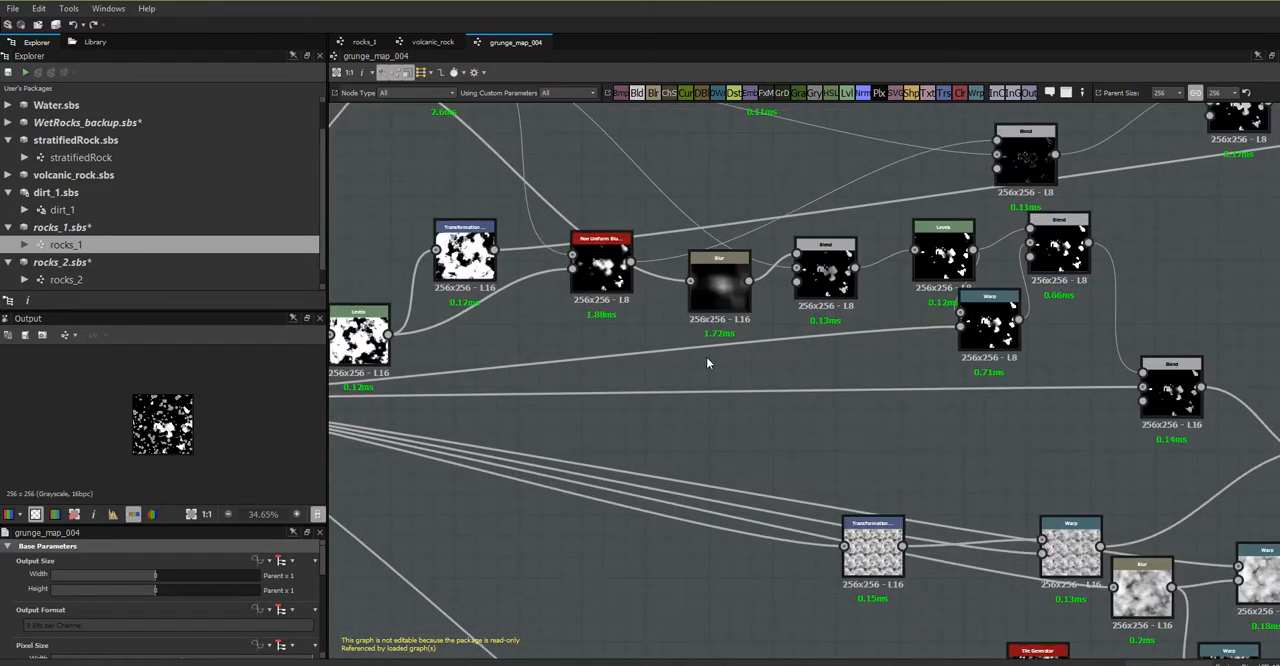
middle_drag(841, 358, 480, 322)
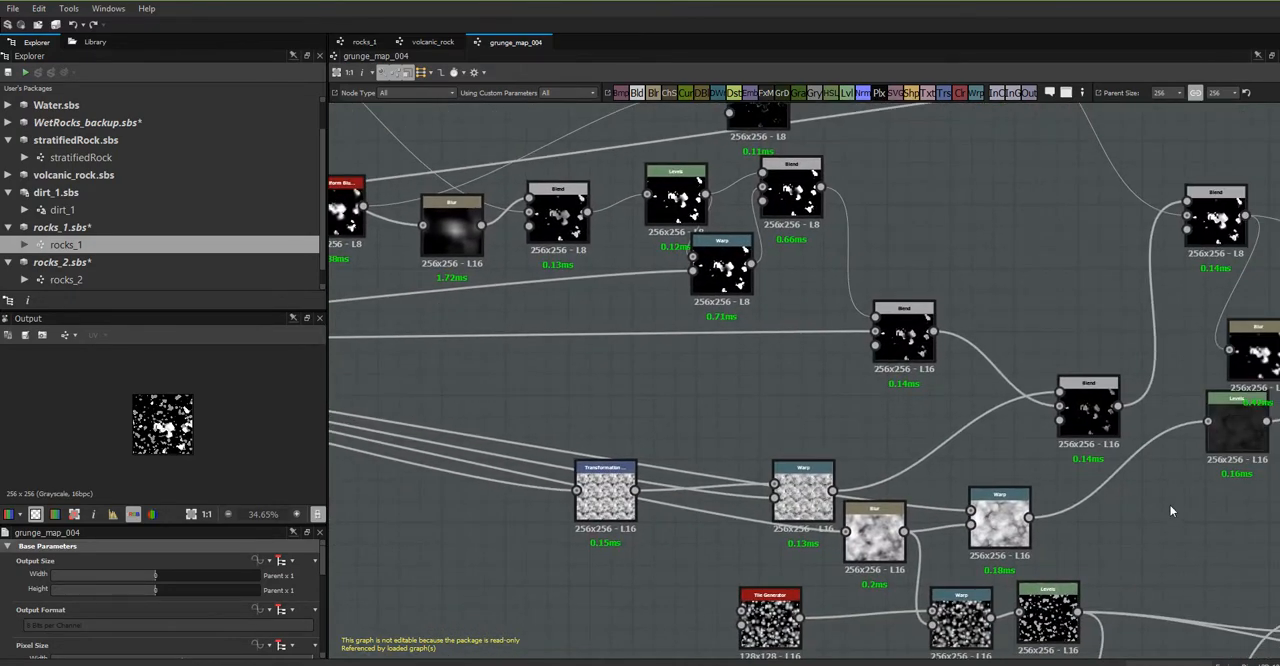
middle_drag(1157, 550, 658, 590)
scroll(758, 464, down, 5)
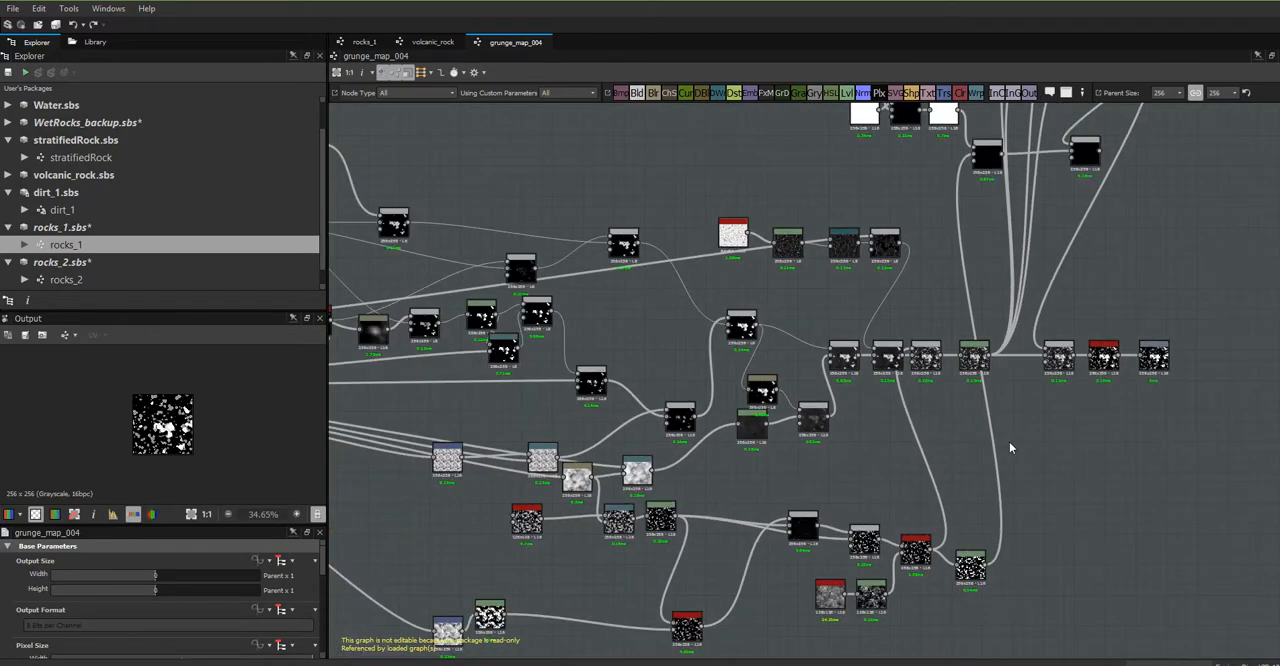
middle_drag(1030, 445, 1216, 534)
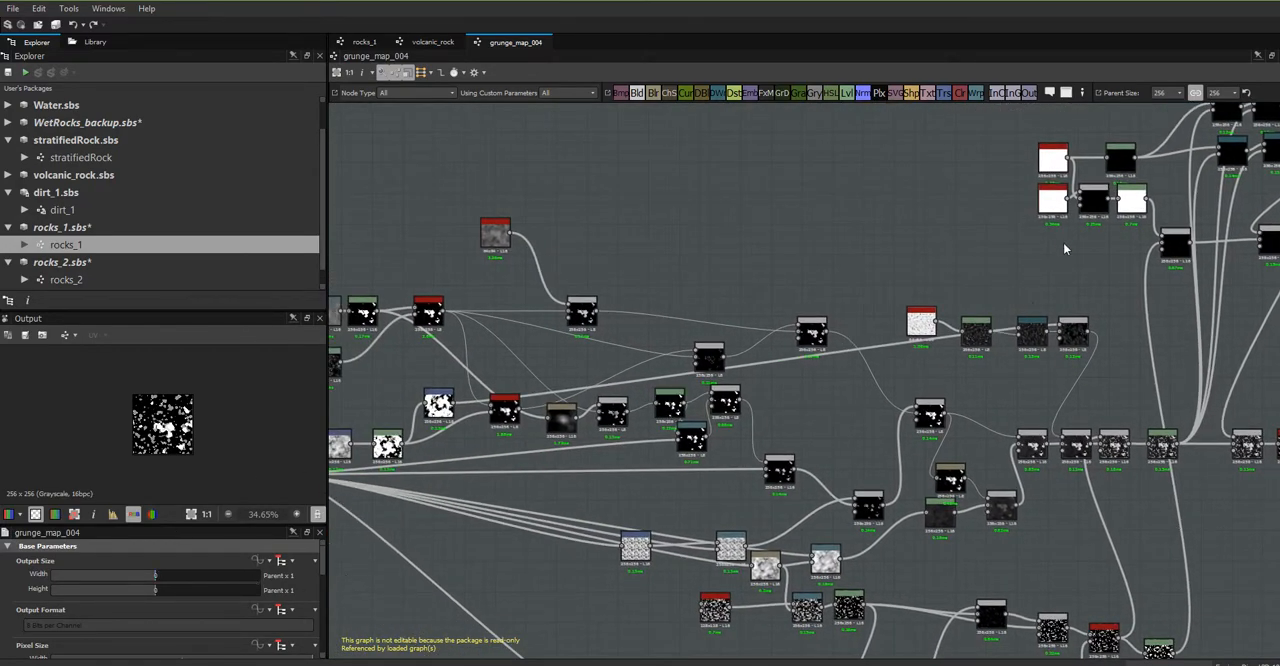
middle_drag(609, 477, 862, 413)
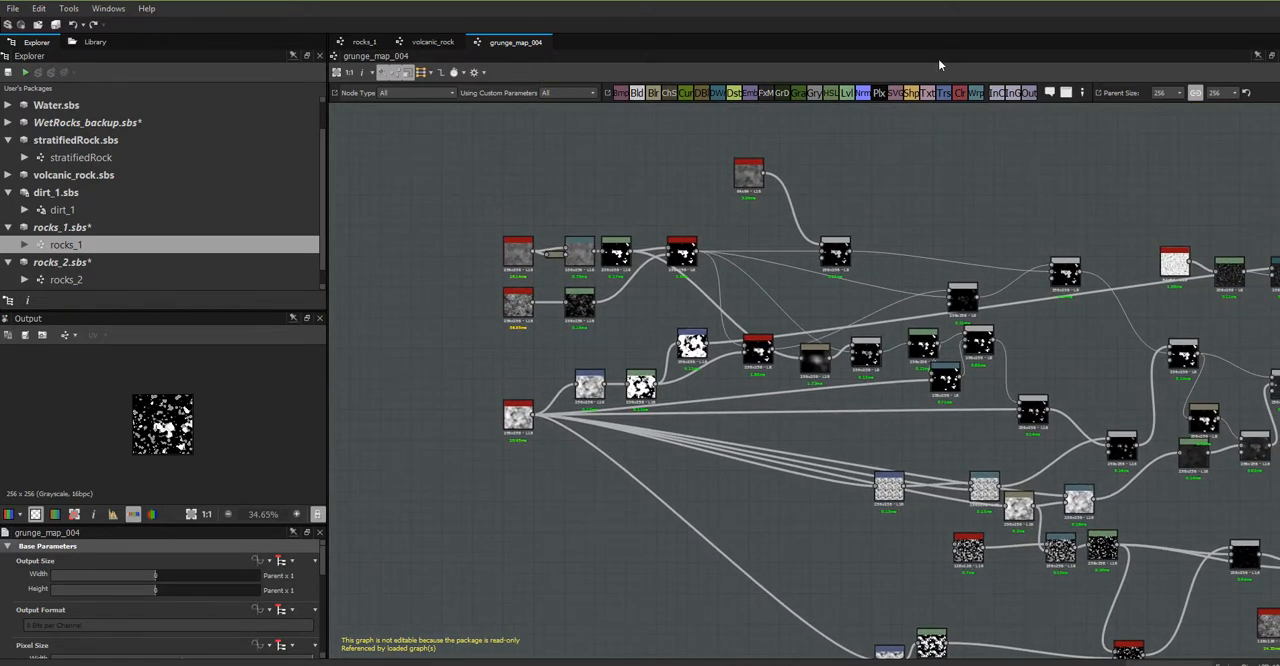
middle_drag(1038, 156, 680, 171)
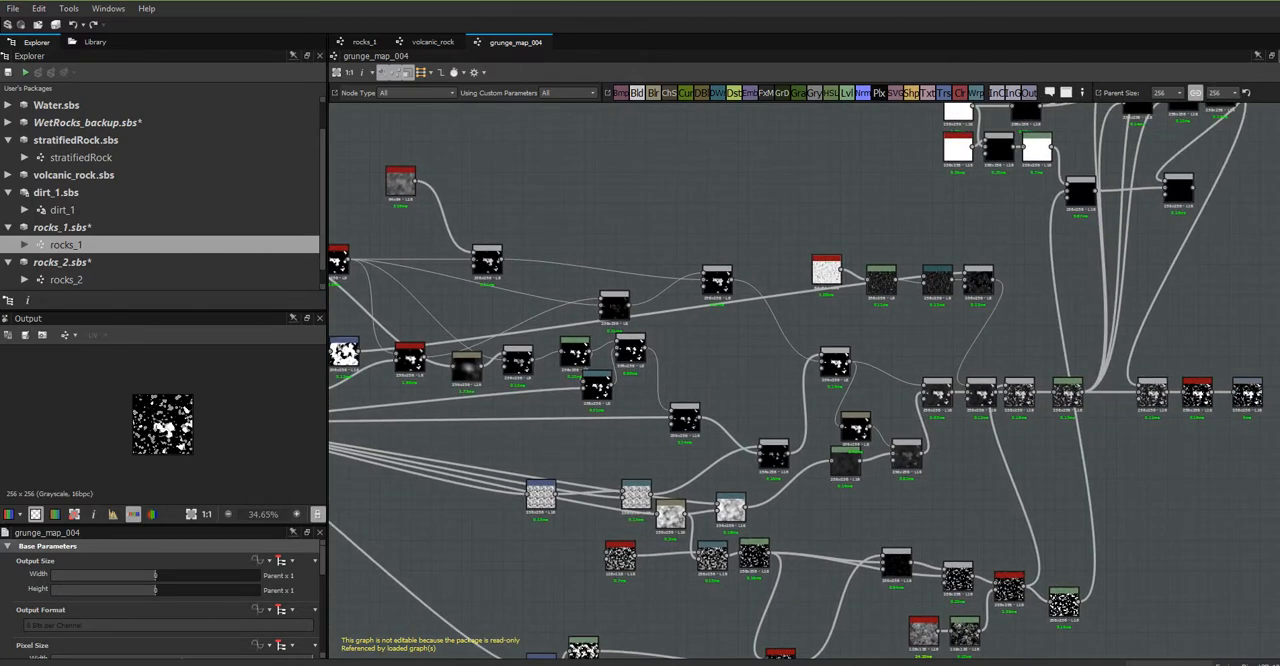
- Close the grunge_map_004 graph and return to the rocks_1 graph
click(1279, 56)
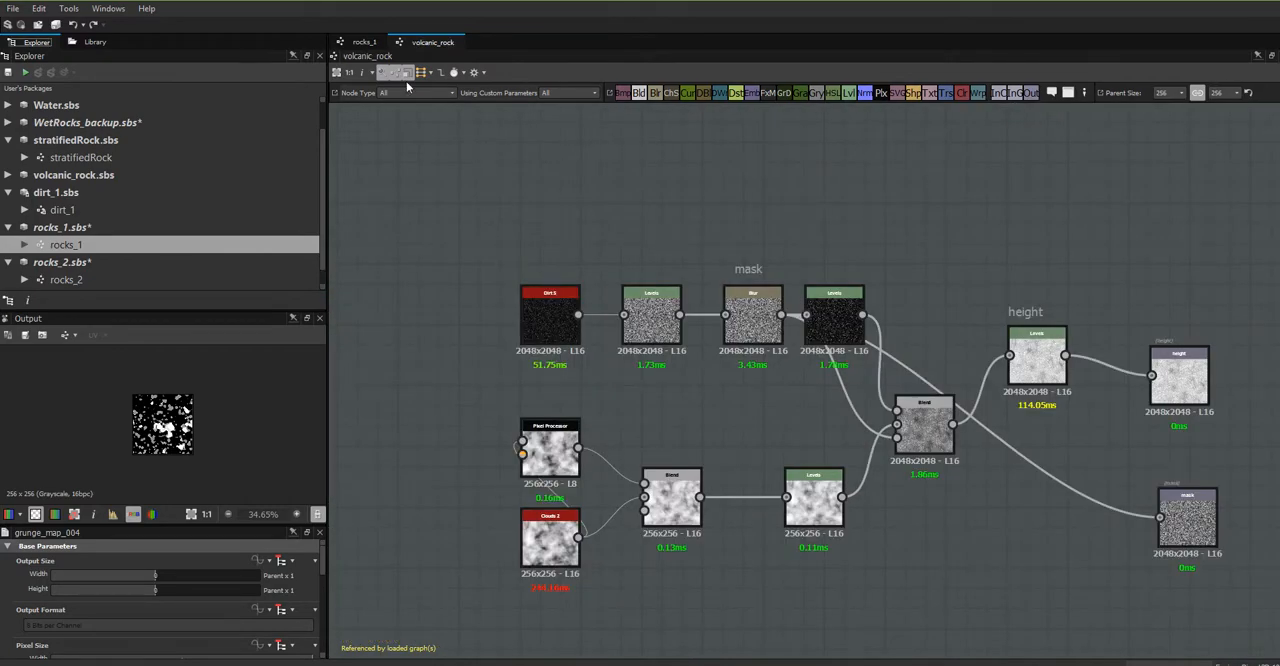
click(362, 42)
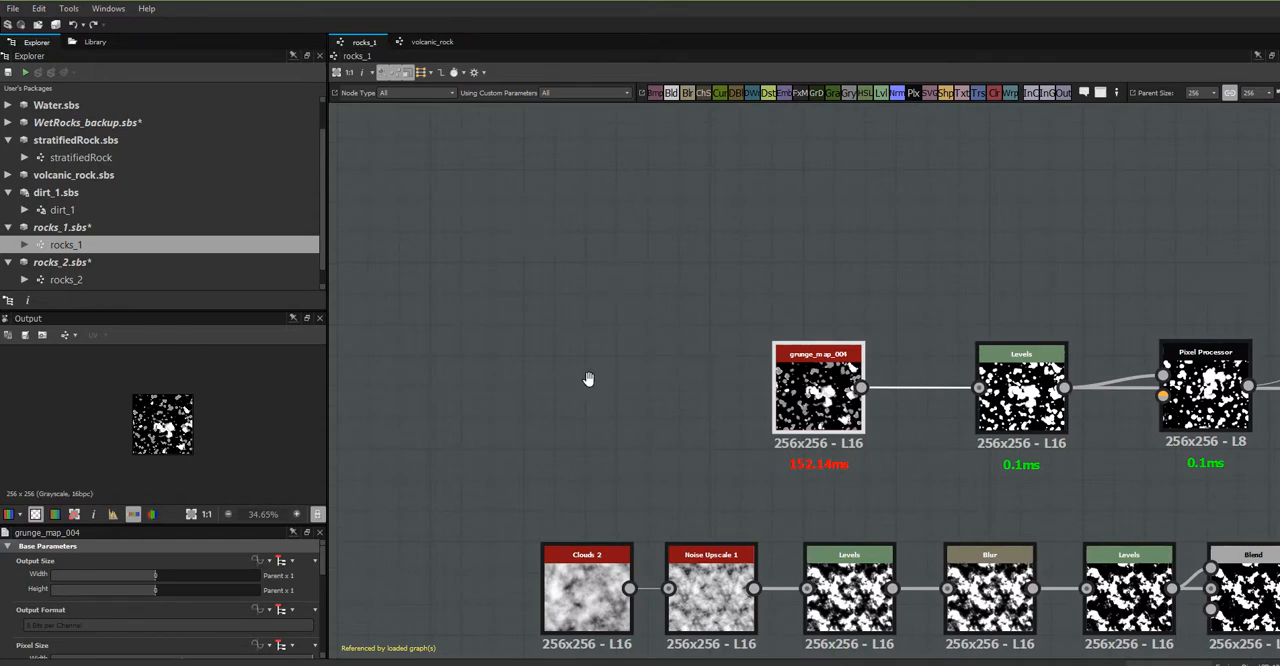
middle_drag(589, 385, 710, 328)
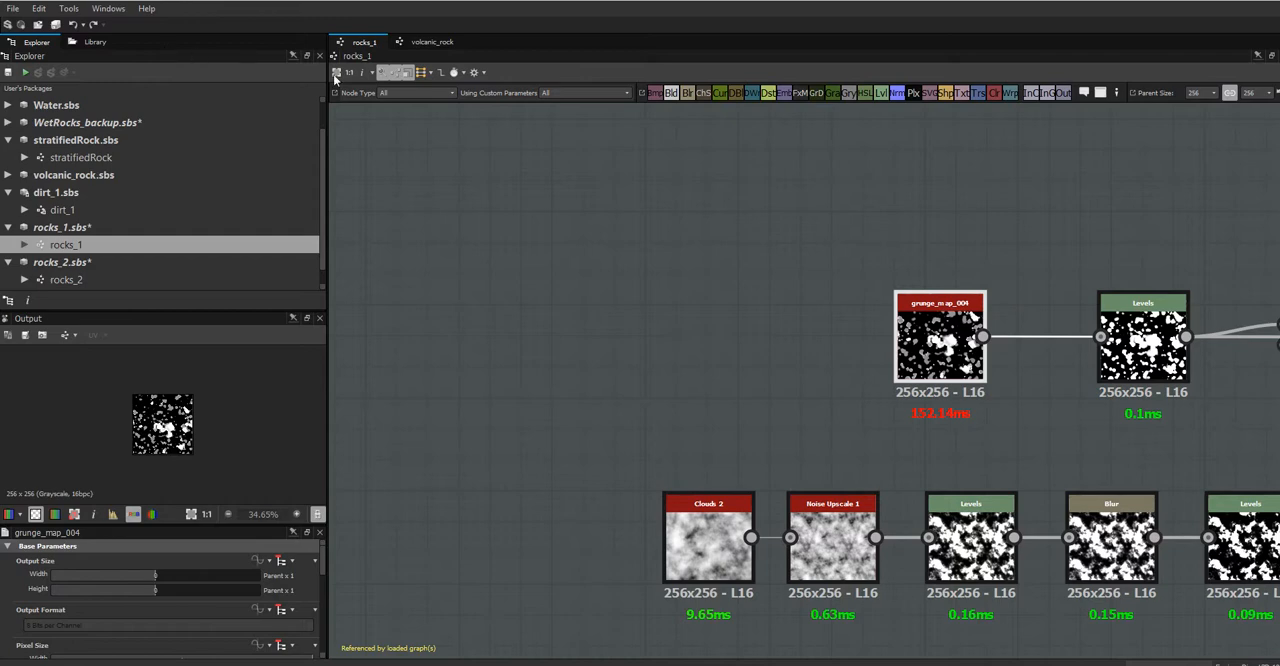
- Move the grunge_map_004 node farther away from its Levels node to make room in the rocks_1 graph
middle_drag(692, 252, 931, 257)
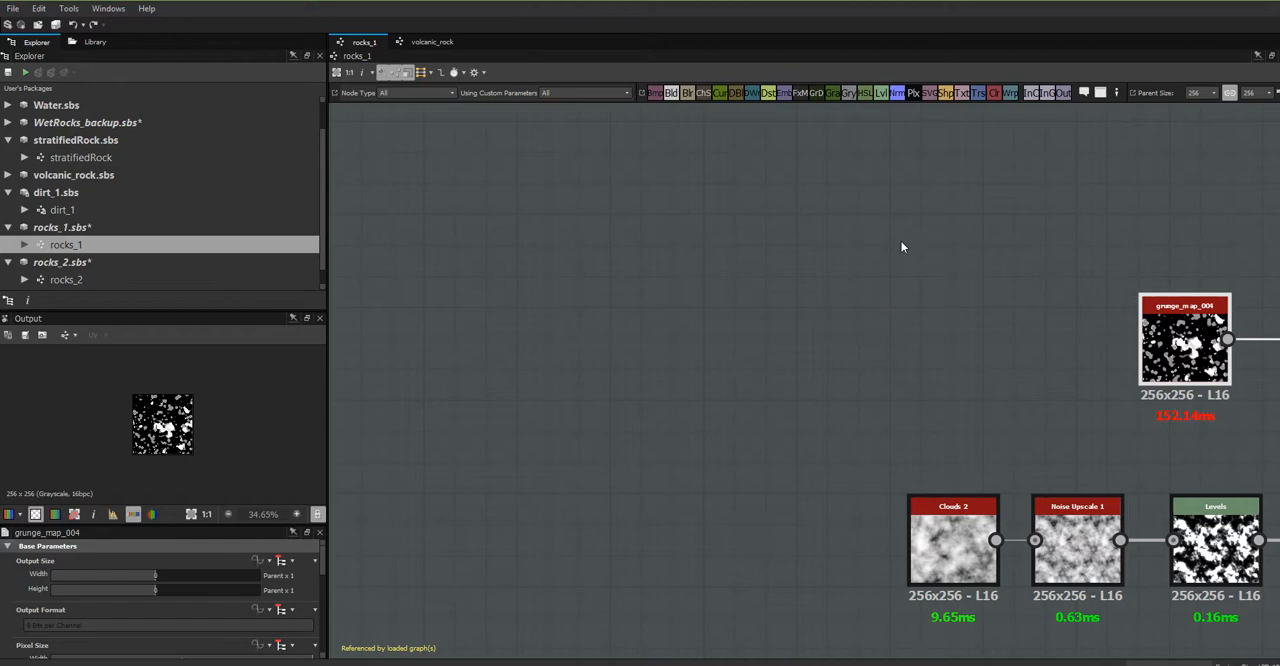
middle_drag(987, 303, 514, 249)
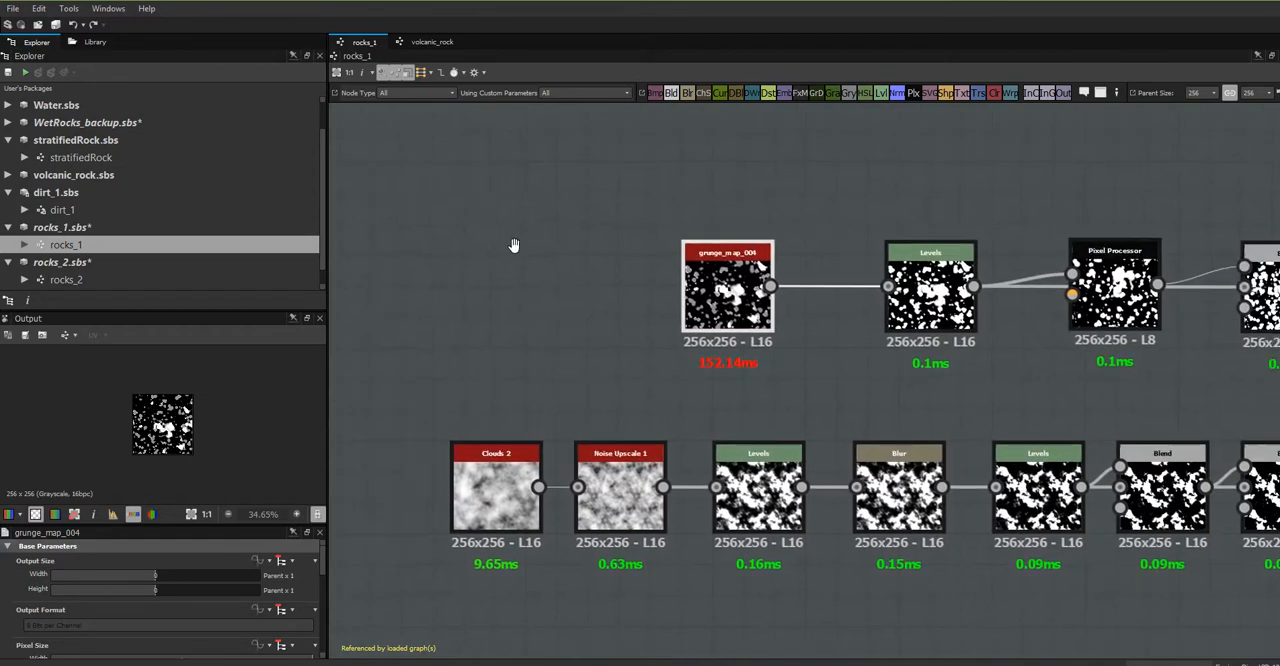
scroll(826, 337, down, 2)
middle_drag(933, 393, 930, 443)
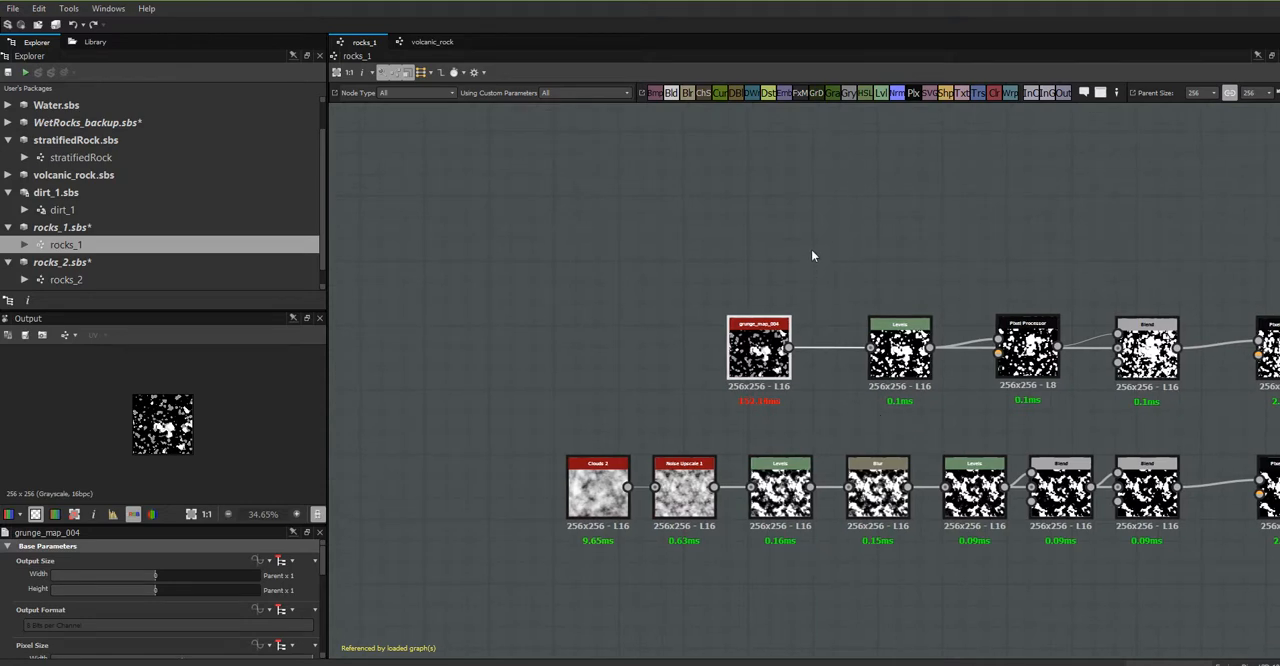
drag(760, 350, 672, 337)
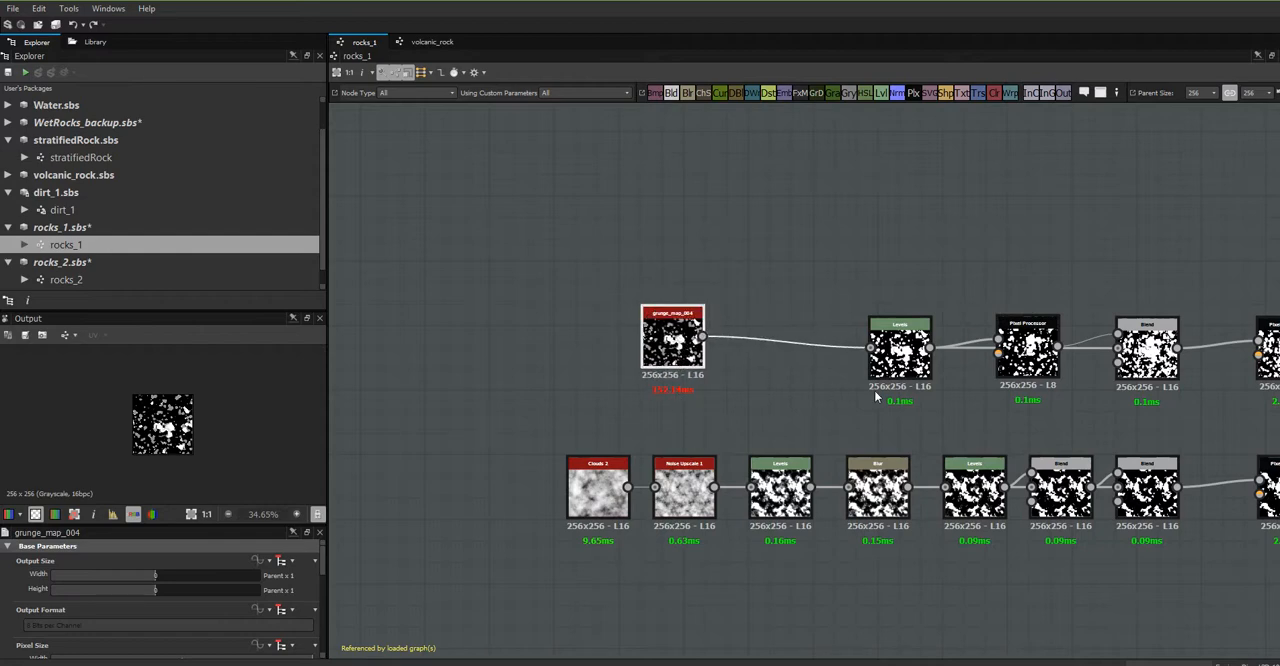
middle_drag(781, 420, 1000, 460)
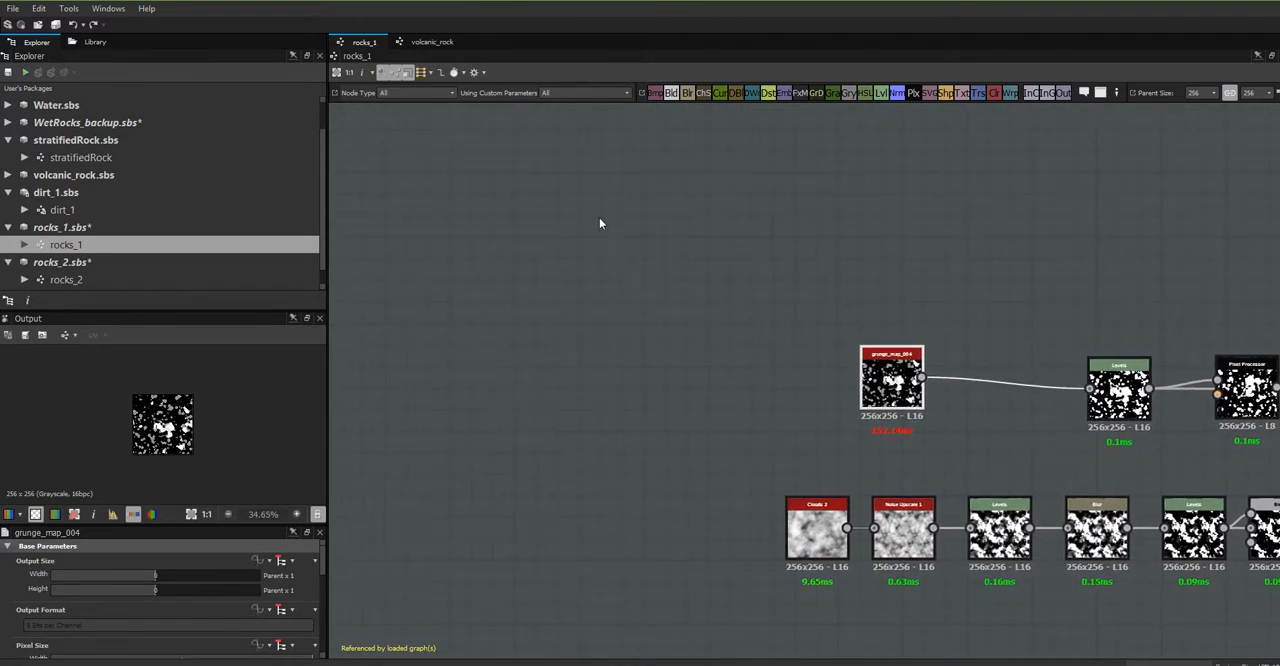
- Search the library for "shap" and add a Shape node to the empty area of the rocks_1 graph
click(102, 41)
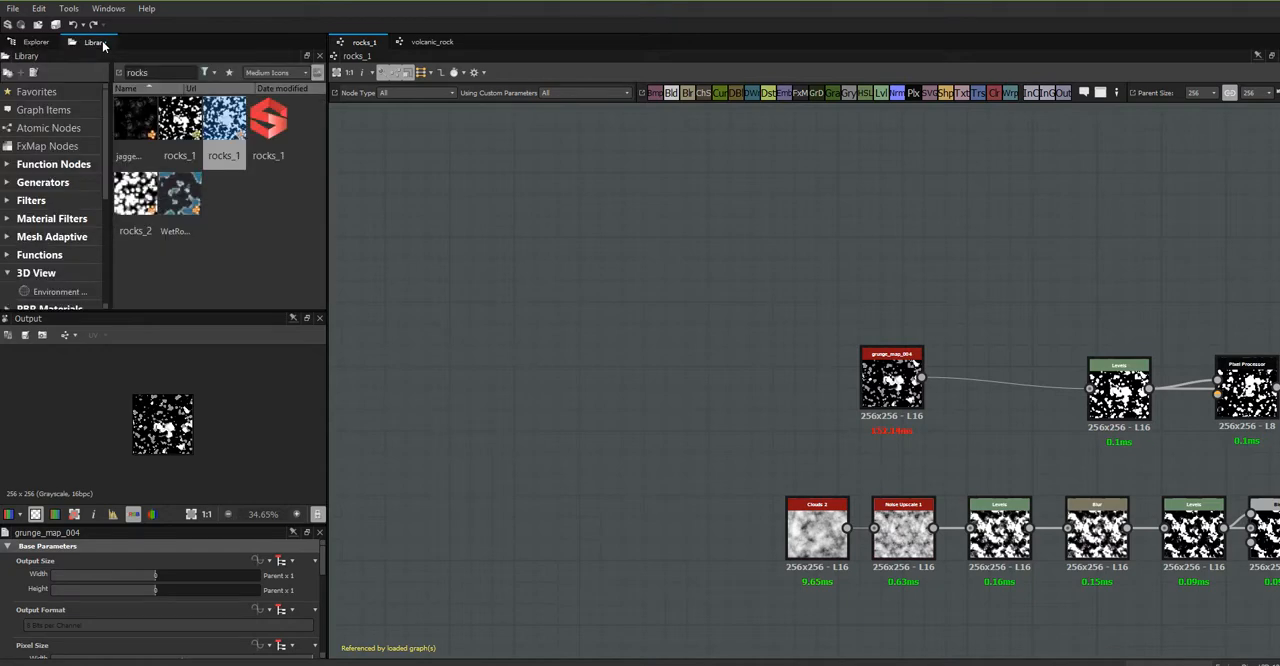
double_click(155, 72)
text(shap)
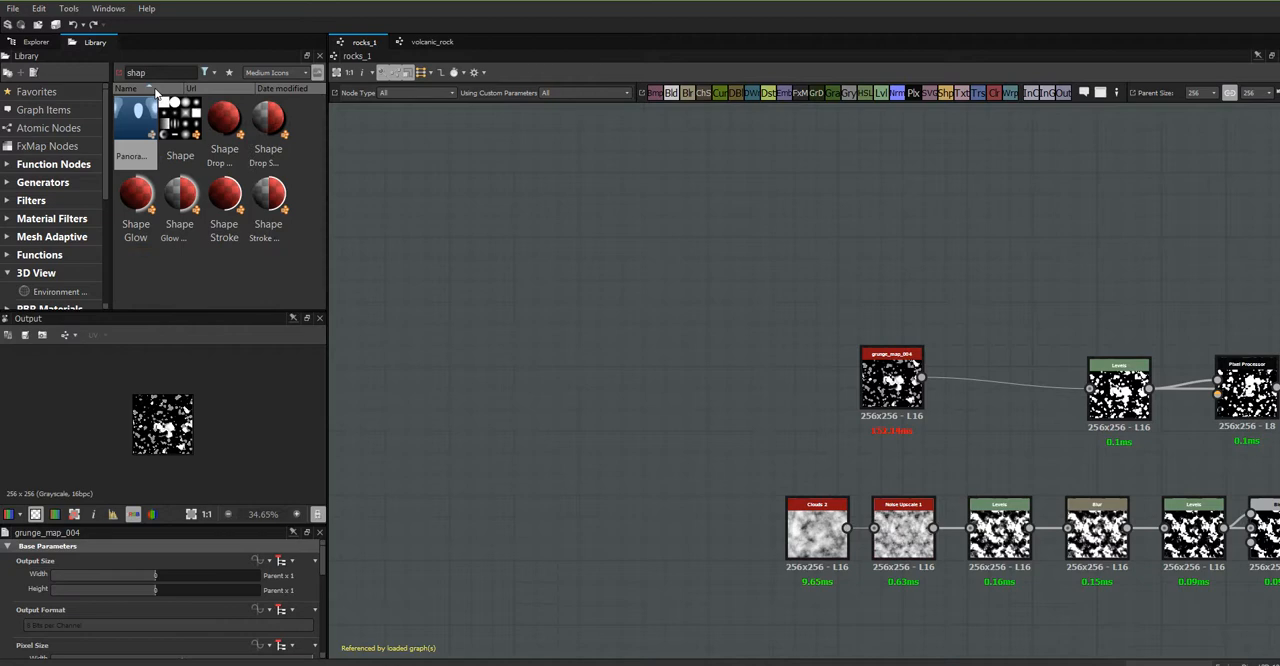
drag(180, 118, 531, 240)
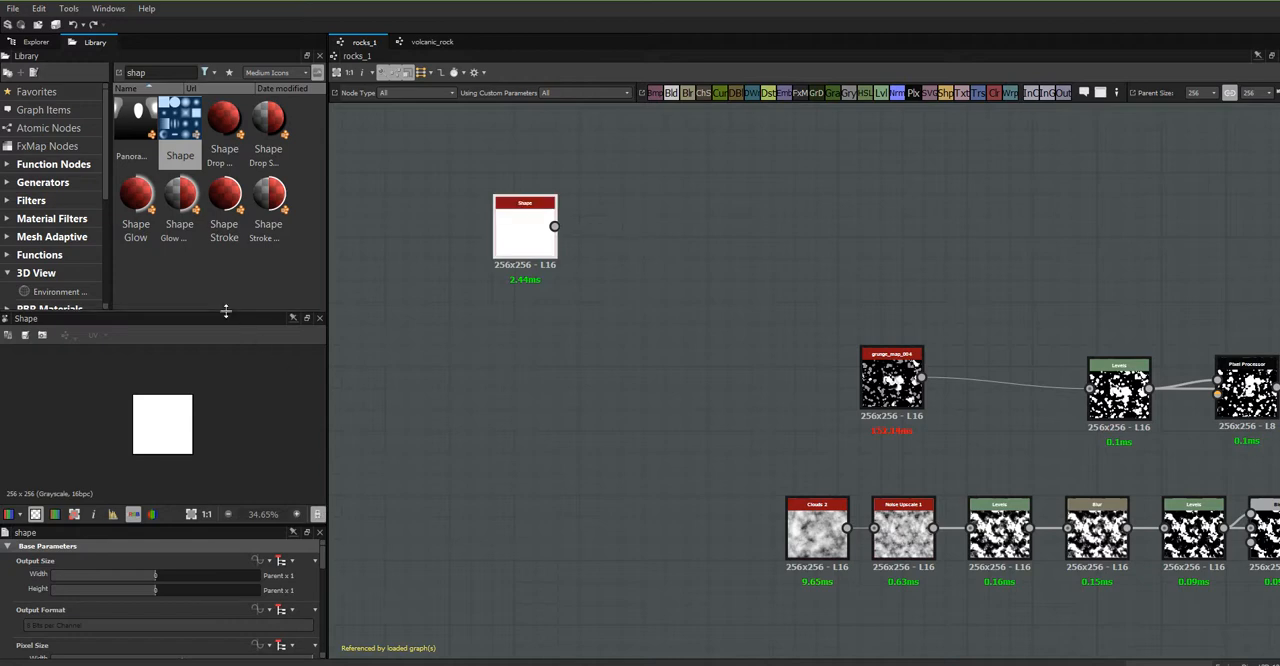
- Enlarge the parameter area and list the pattern options in the Shape node's instance parameters
drag(227, 312, 224, 210)
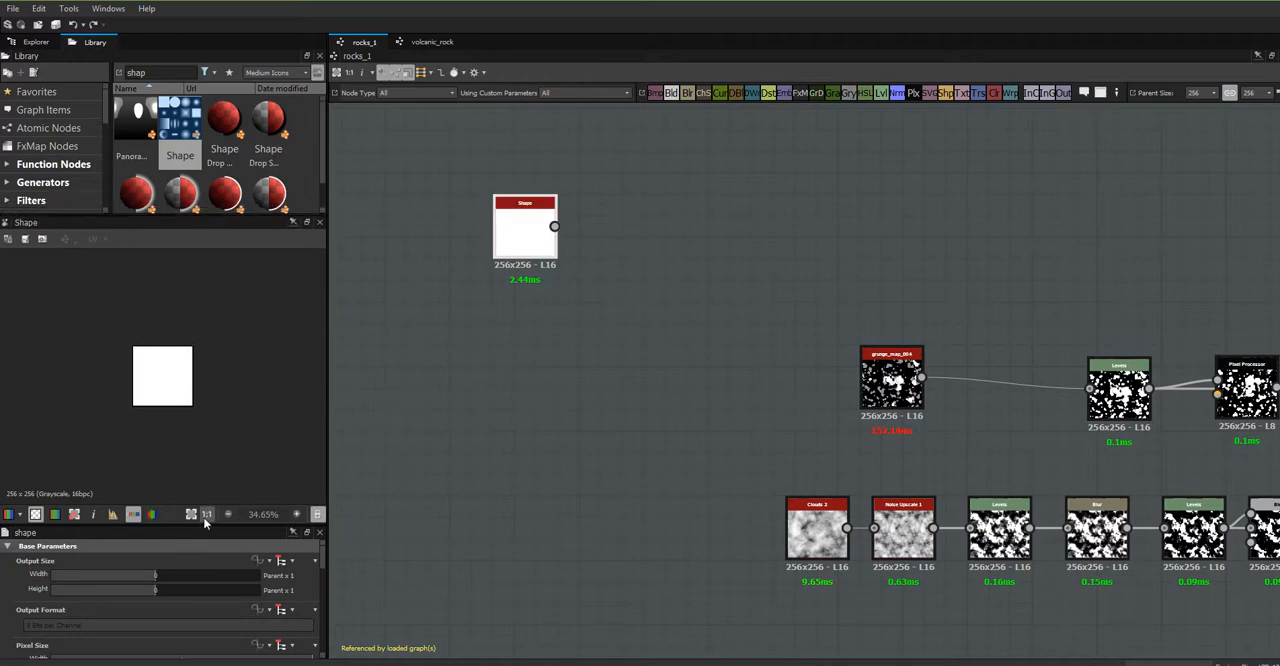
drag(203, 525, 203, 326)
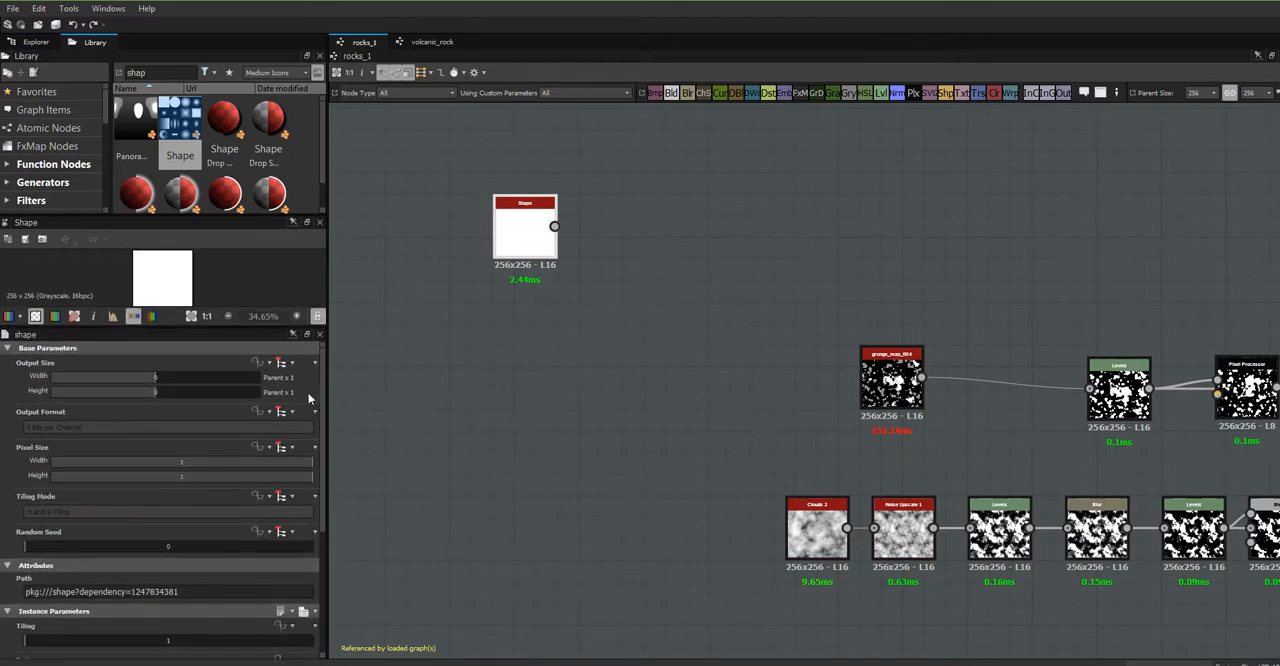
drag(320, 376, 323, 515)
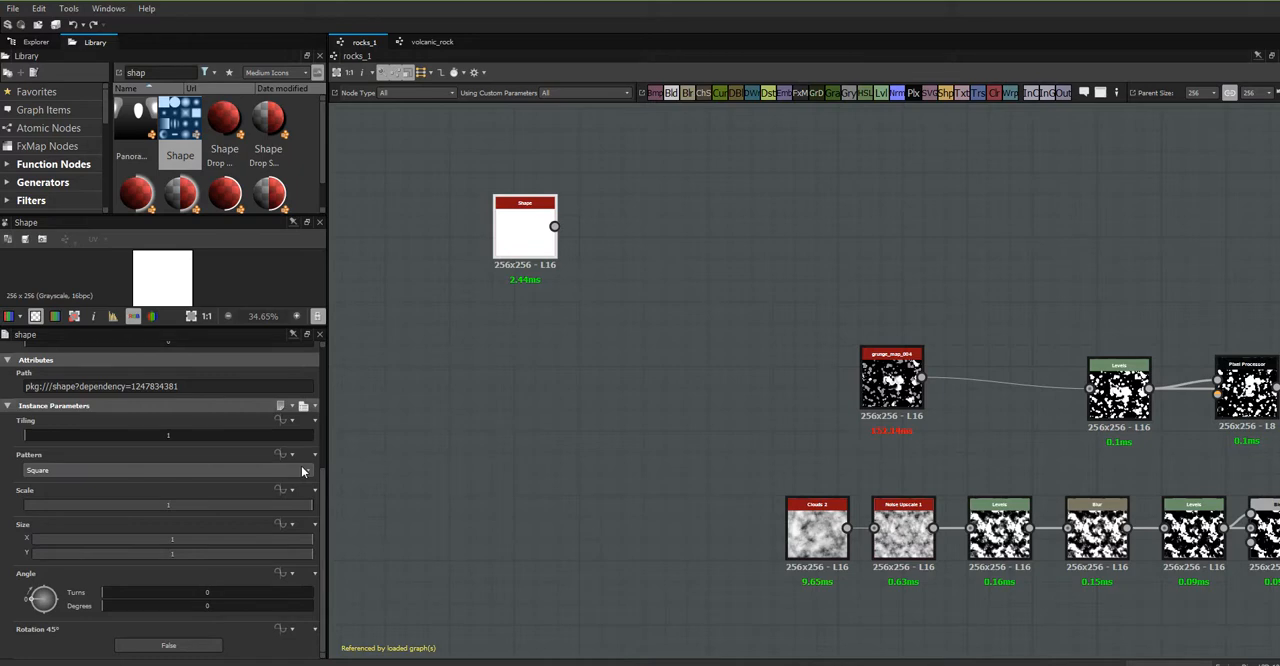
click(309, 471)
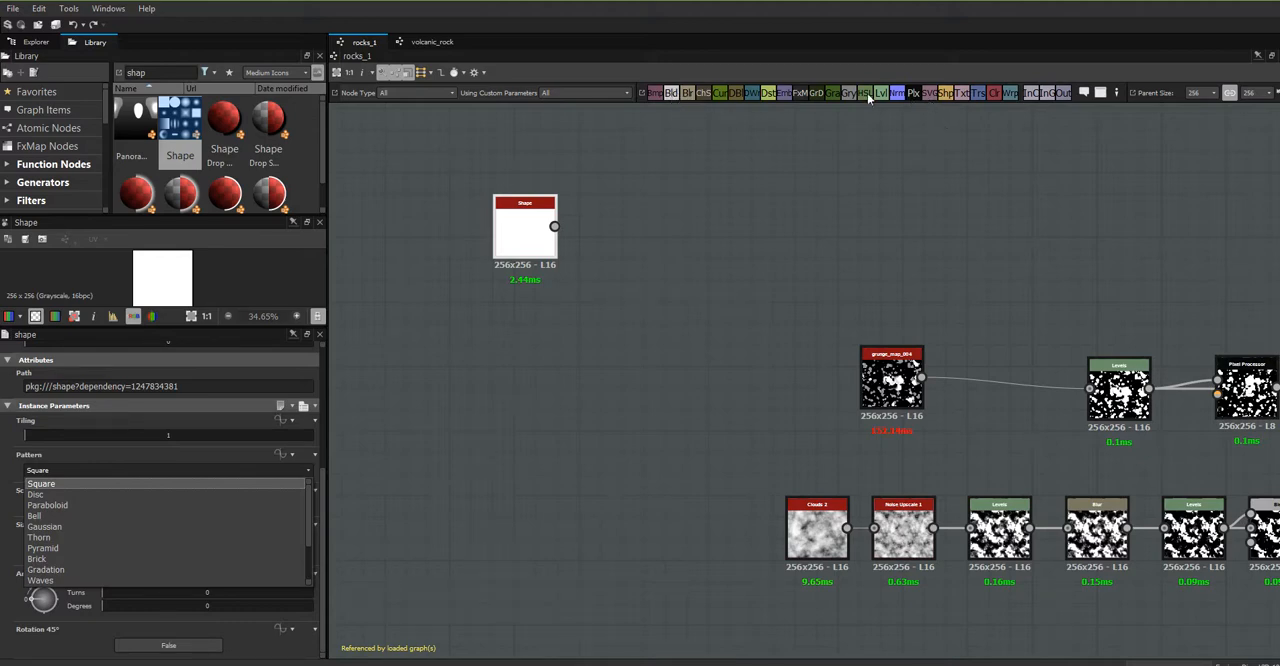
drag(670, 96, 719, 229)
drag(556, 226, 502, 168)
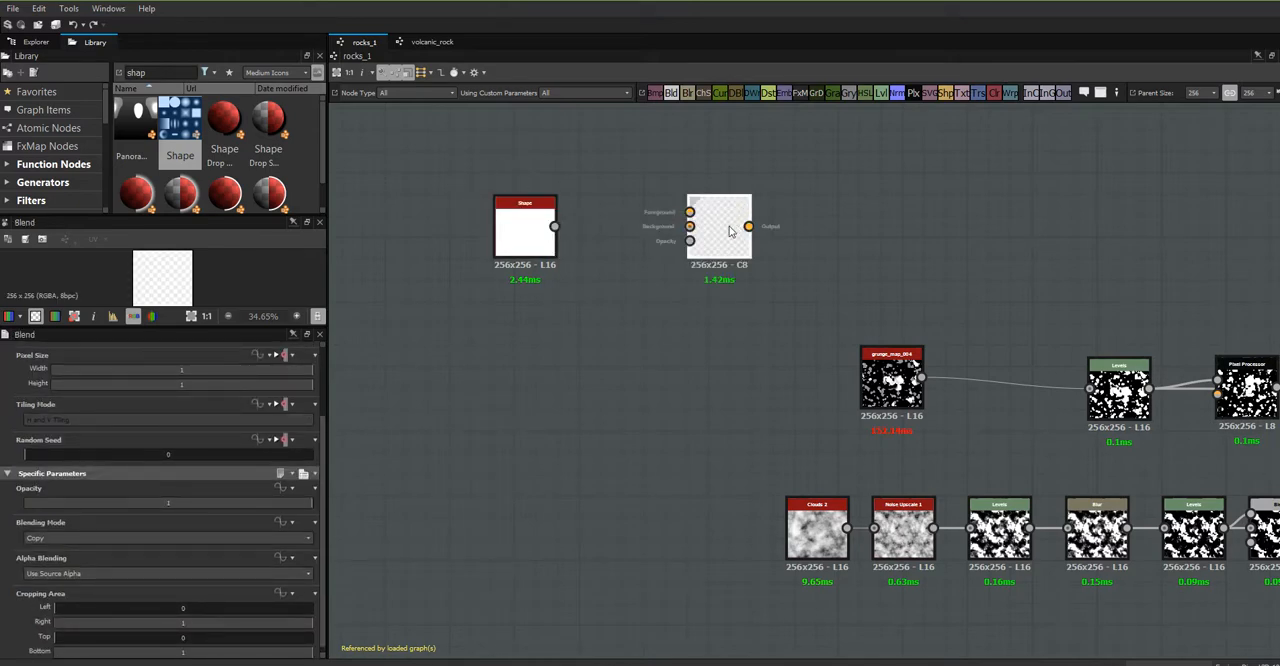
key(Delete)
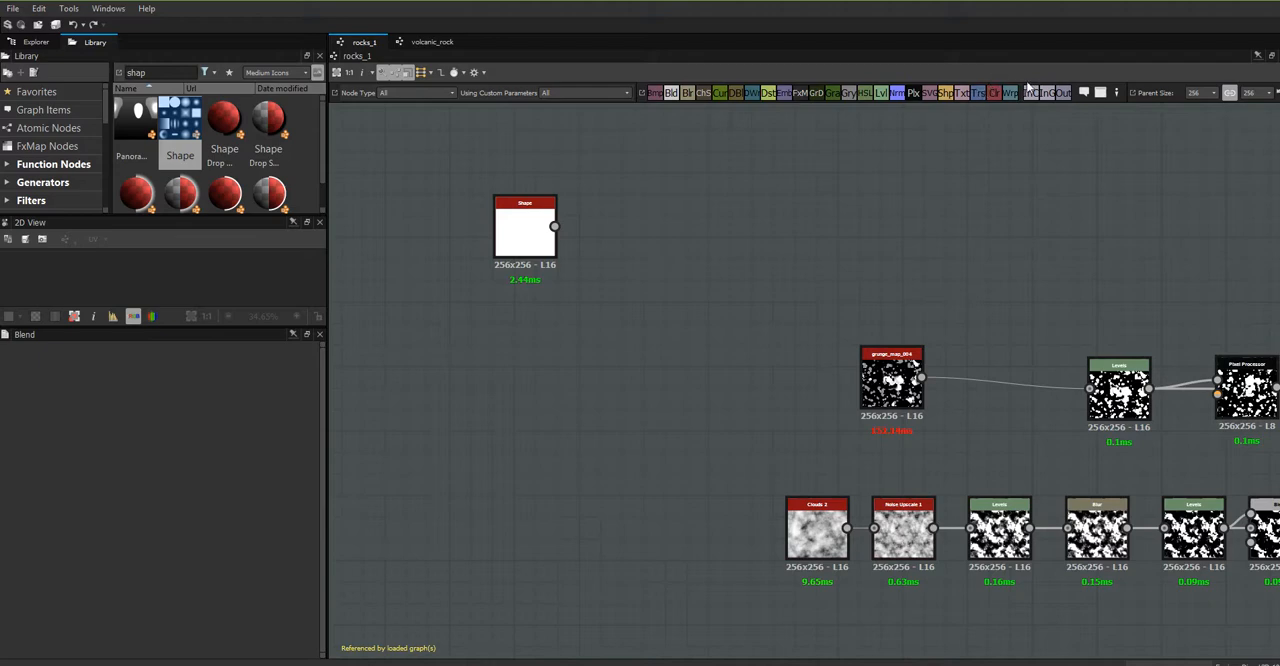
- Add a Warp node beside the Shape node and connect the Shape output to its main input
drag(1010, 92, 698, 258)
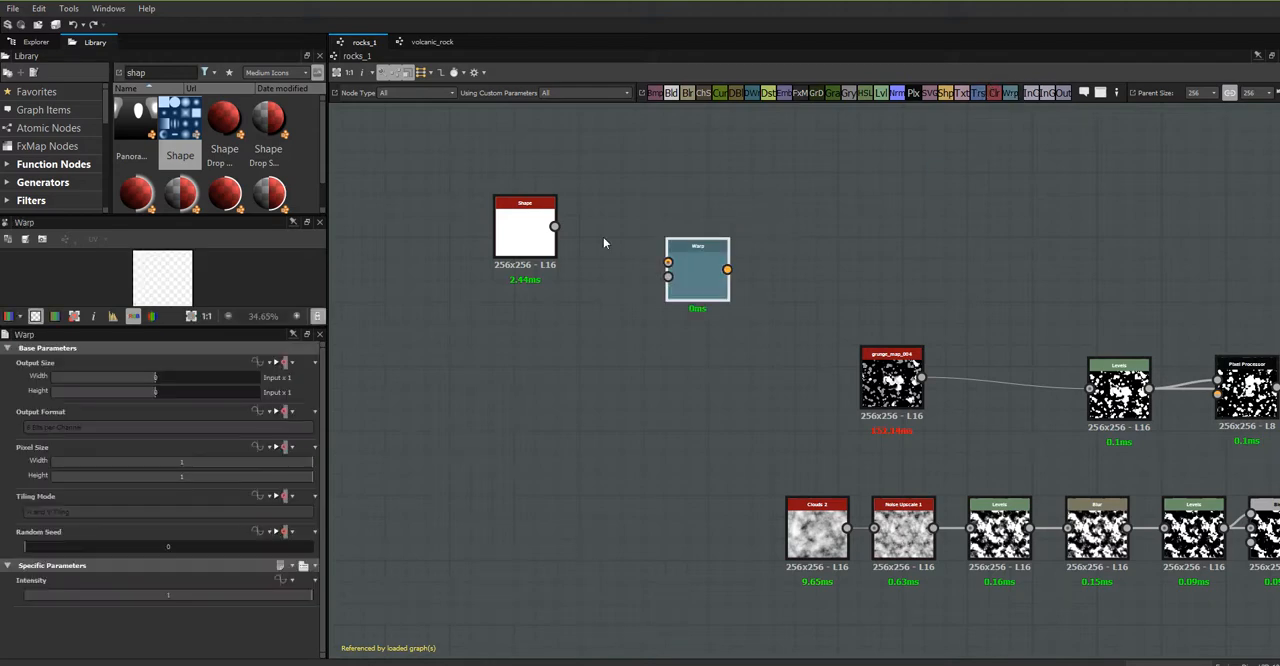
drag(555, 226, 668, 262)
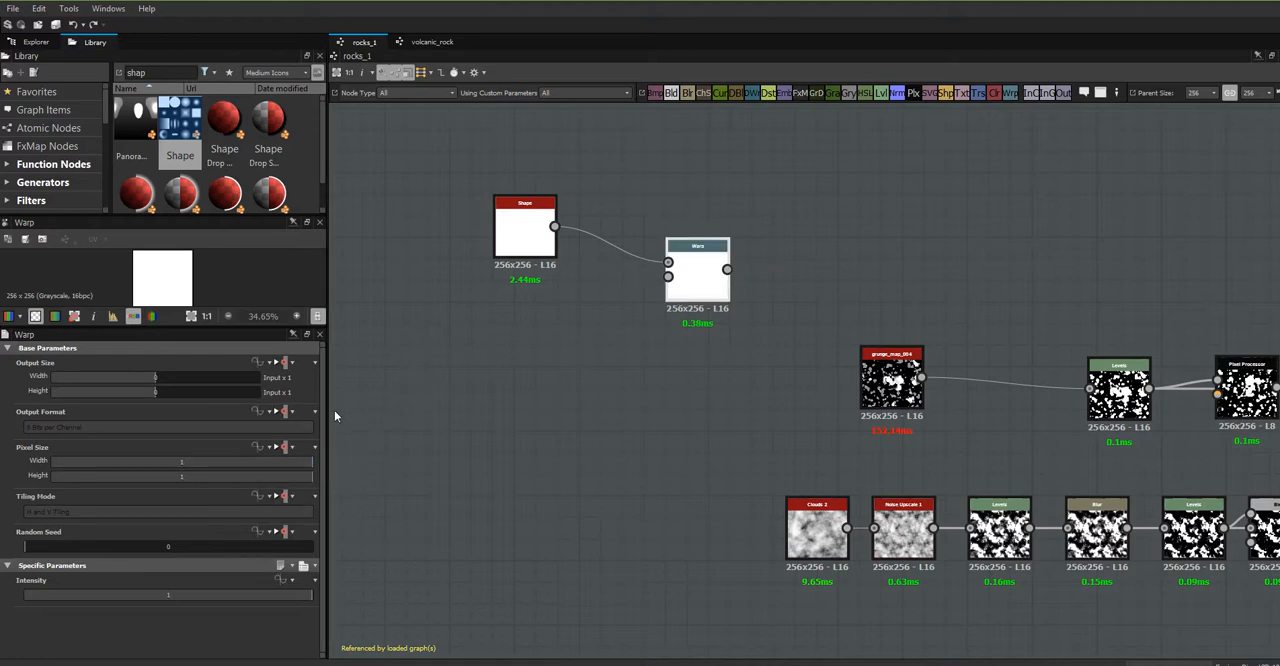
- Try the Disc, Paraboloid and Bell patterns in turn on the Shape node
click(522, 215)
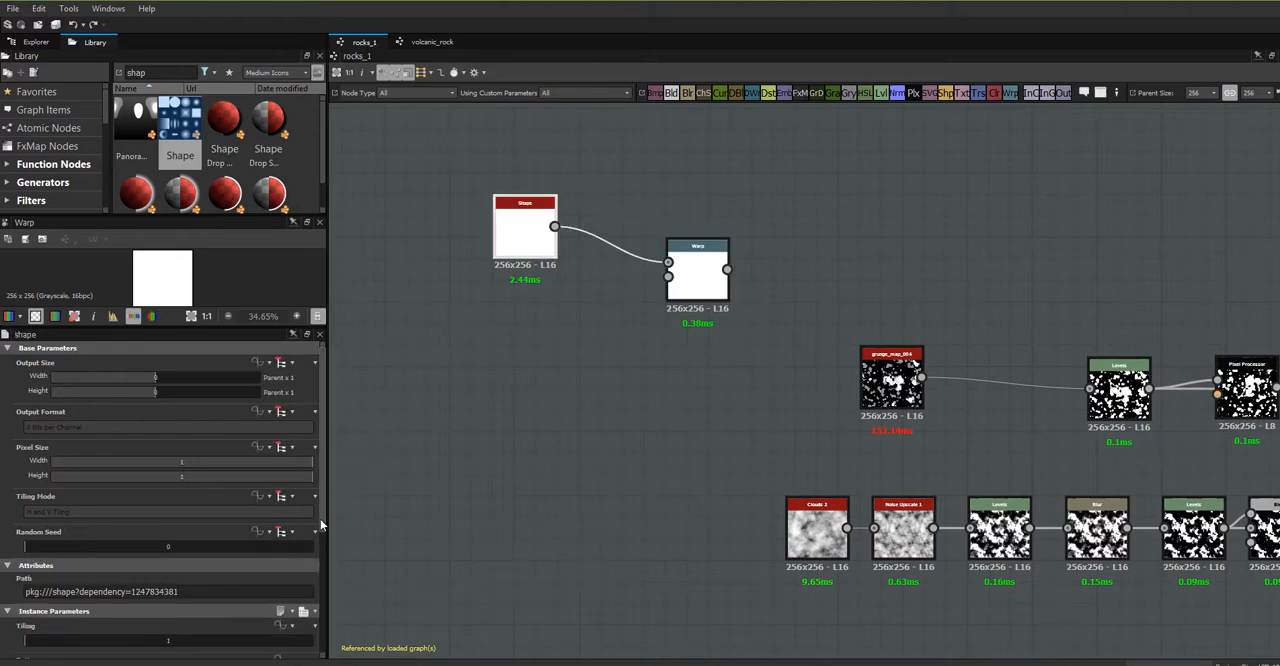
scroll(315, 522, down, 6)
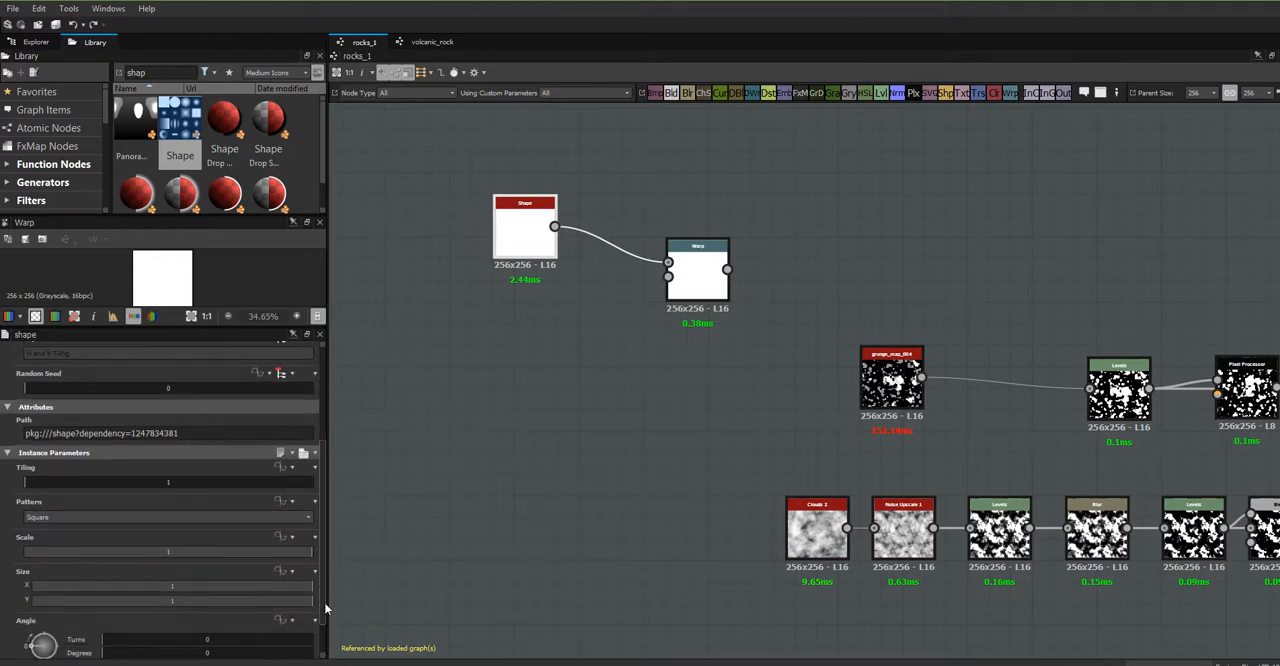
click(301, 541)
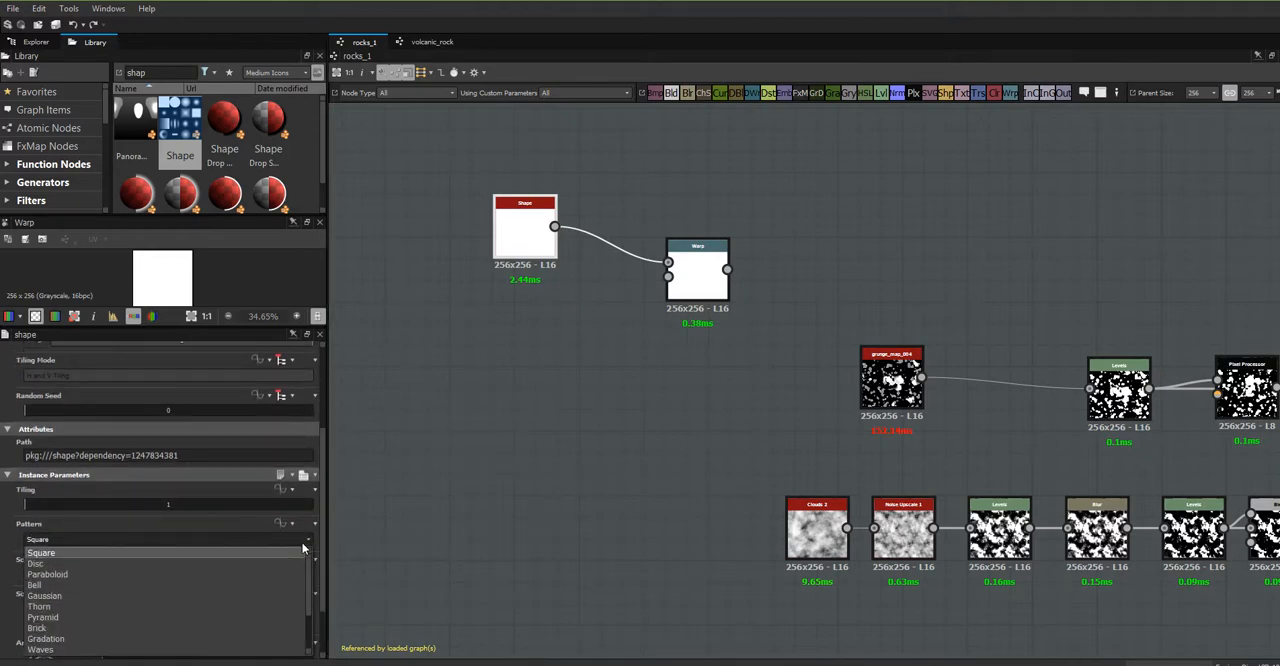
click(232, 560)
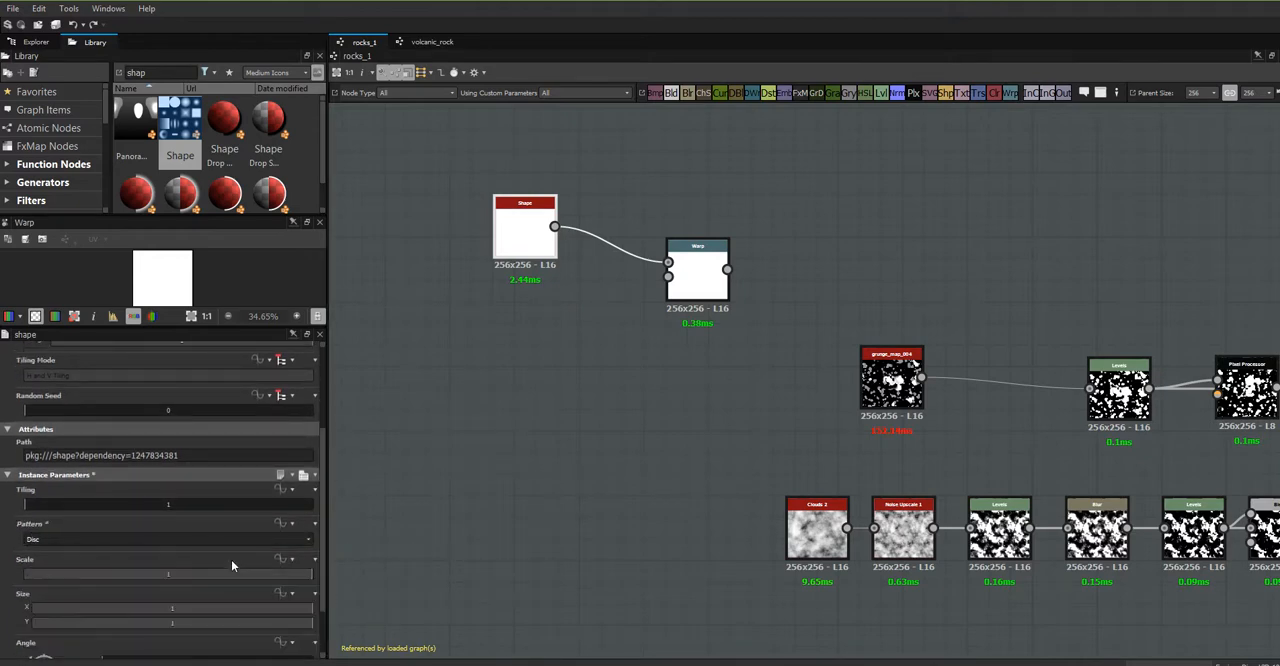
click(280, 539)
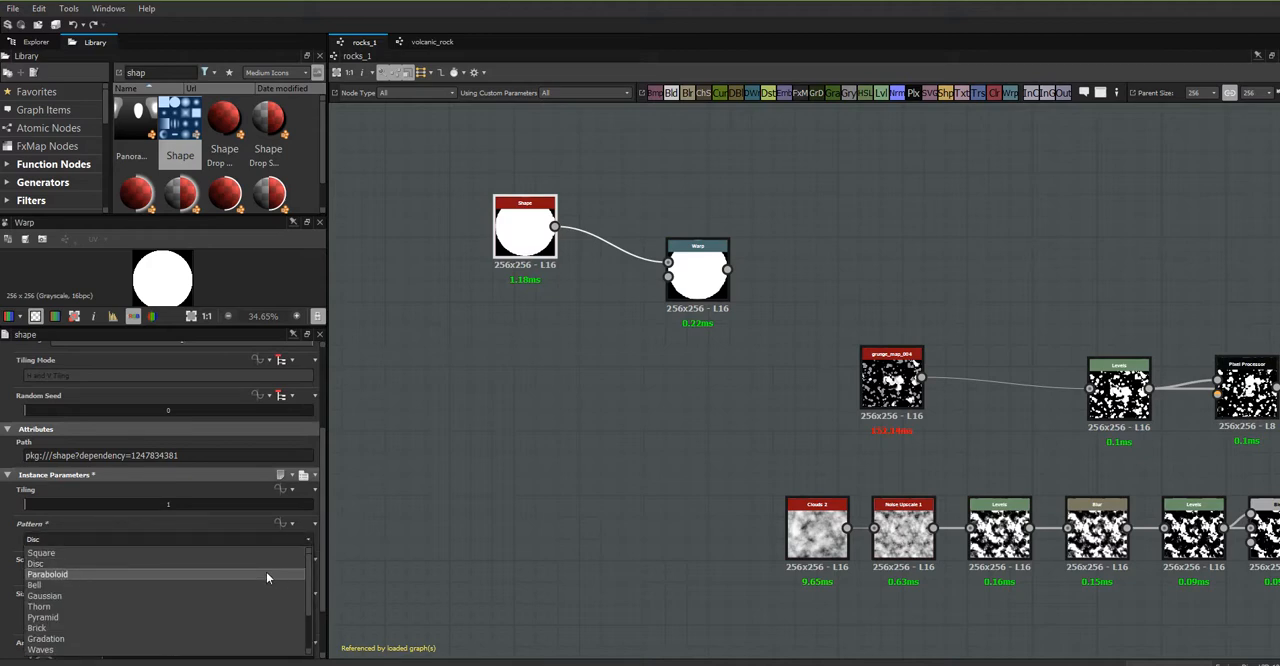
click(266, 574)
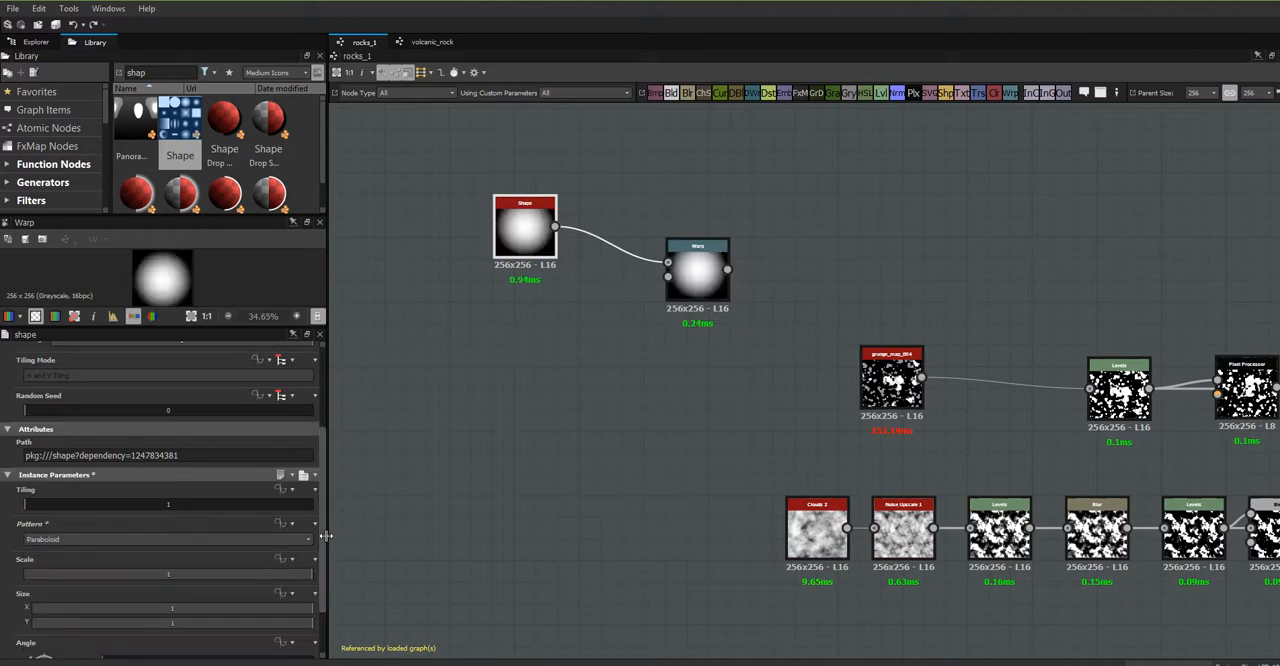
click(309, 541)
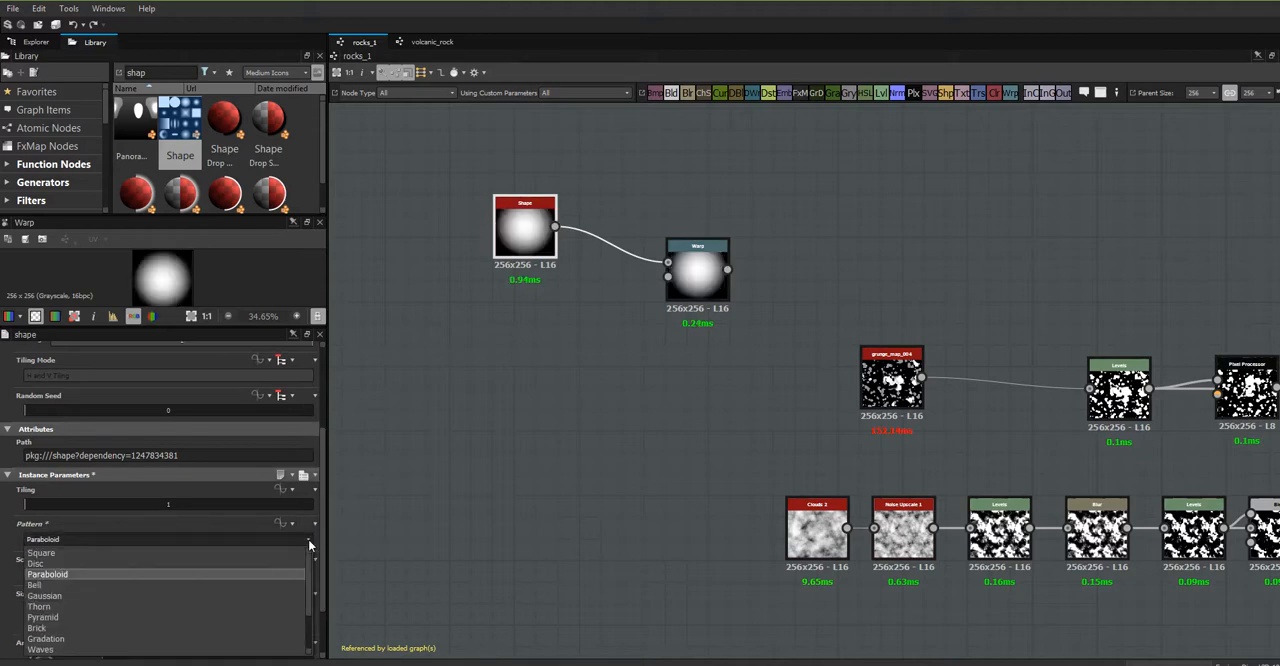
click(252, 588)
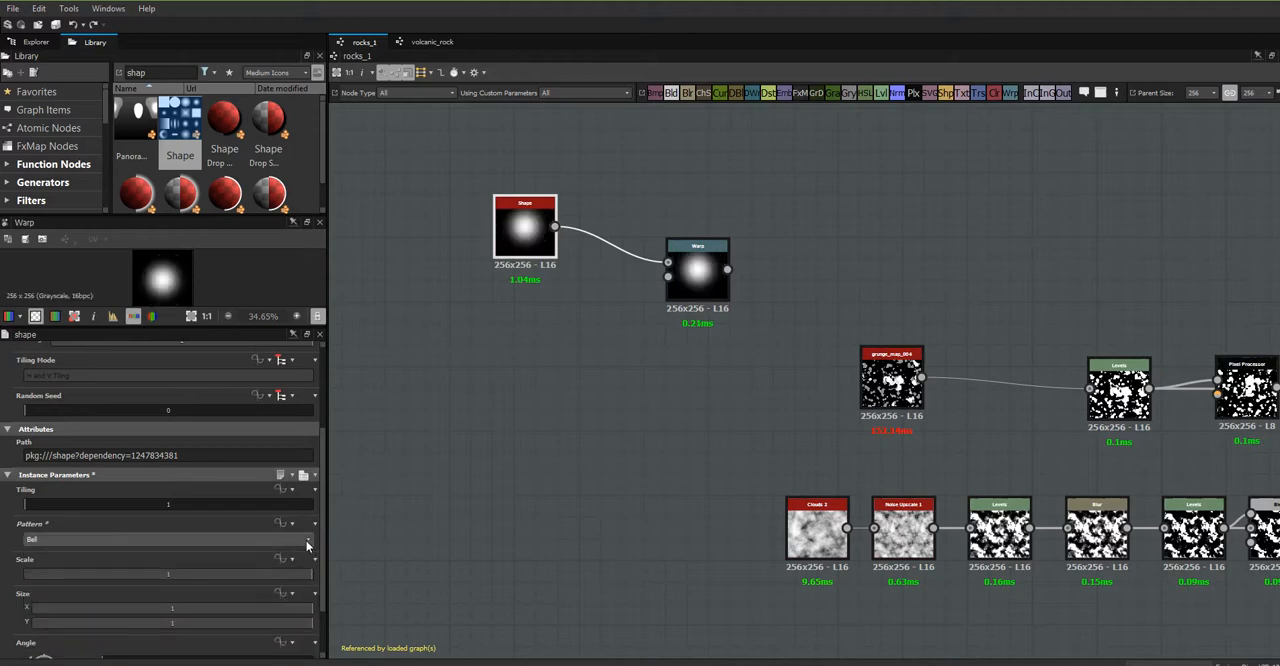
- Try the Gaussian, Thorn and Pyramid patterns in turn on the Shape node
click(308, 541)
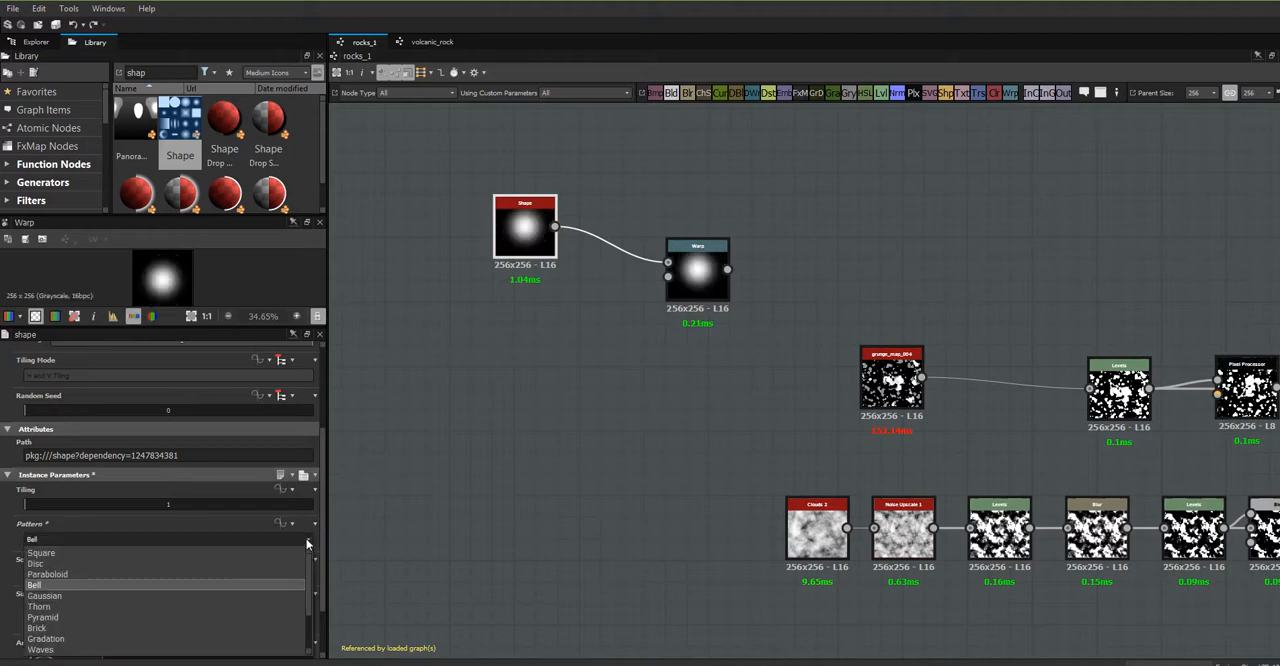
click(279, 596)
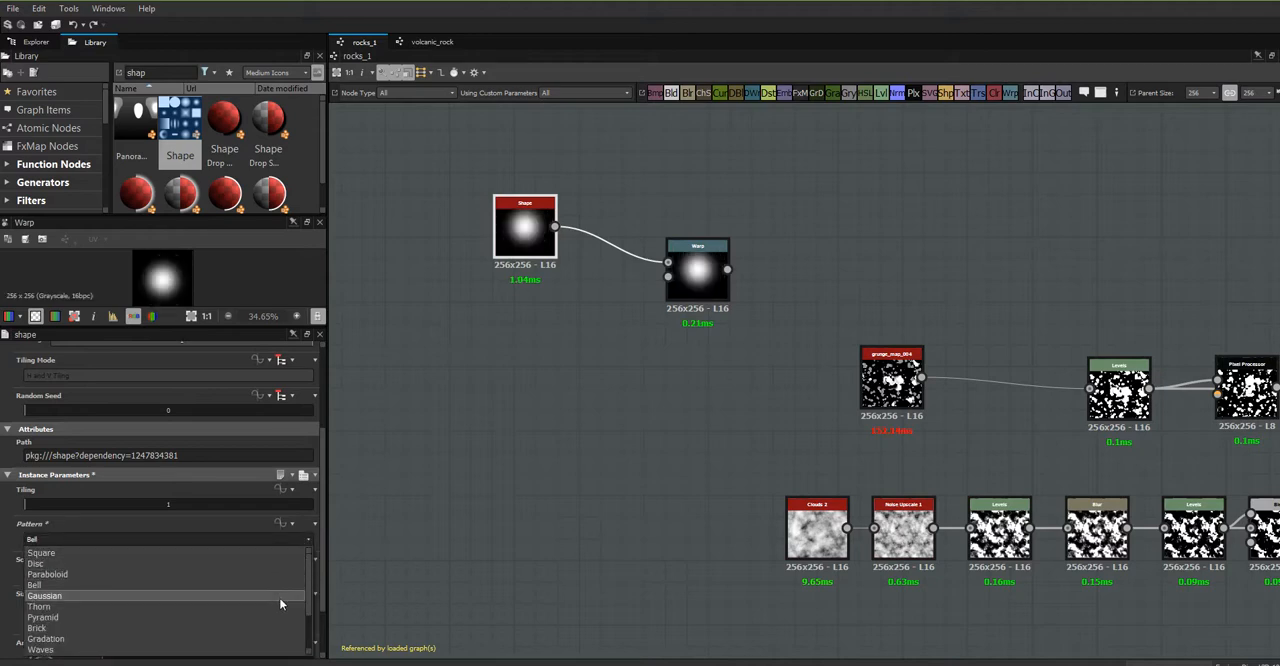
click(310, 539)
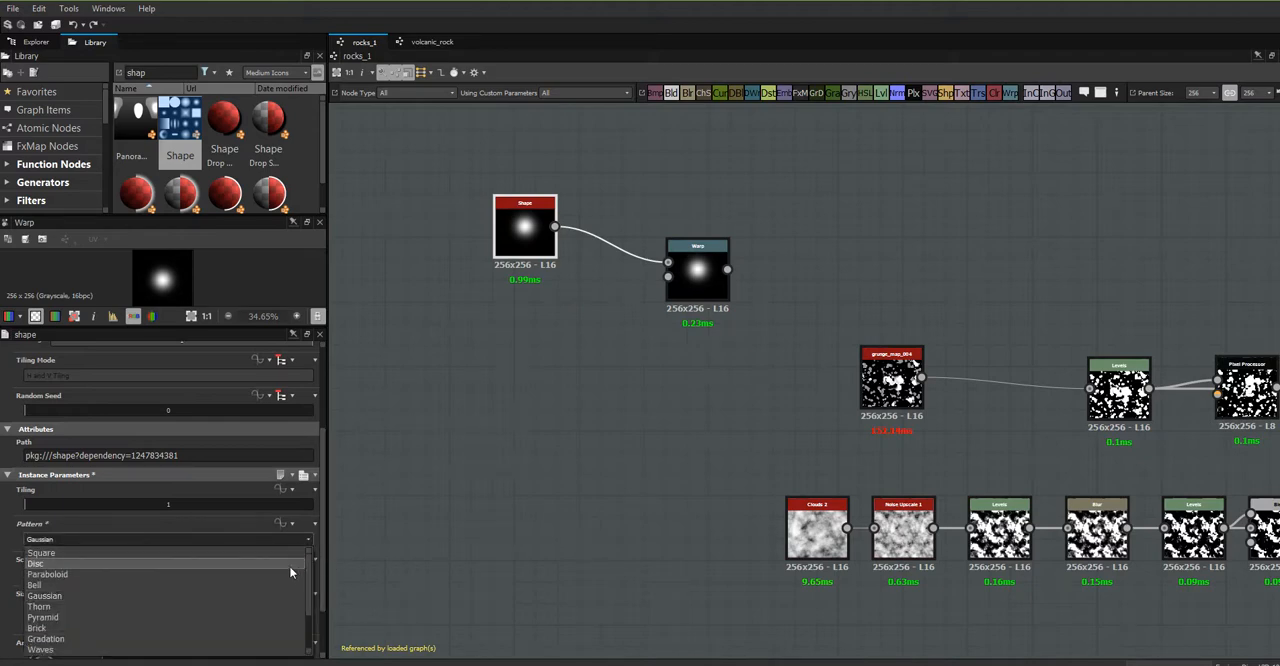
click(282, 605)
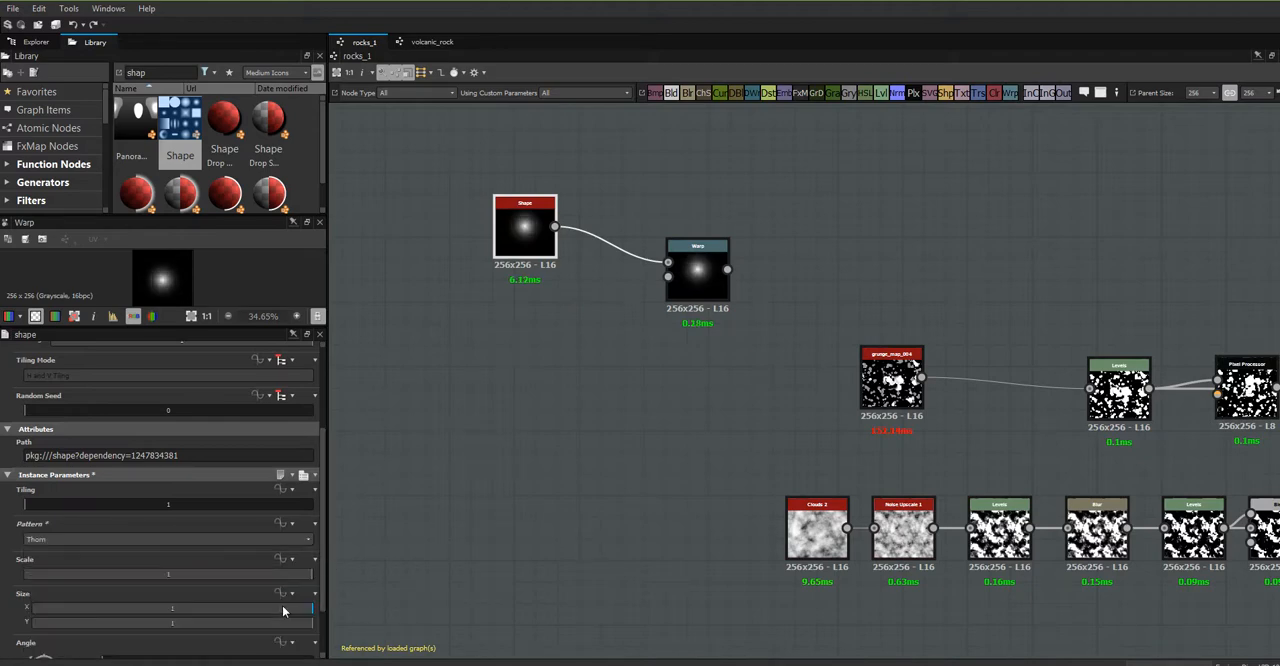
click(310, 540)
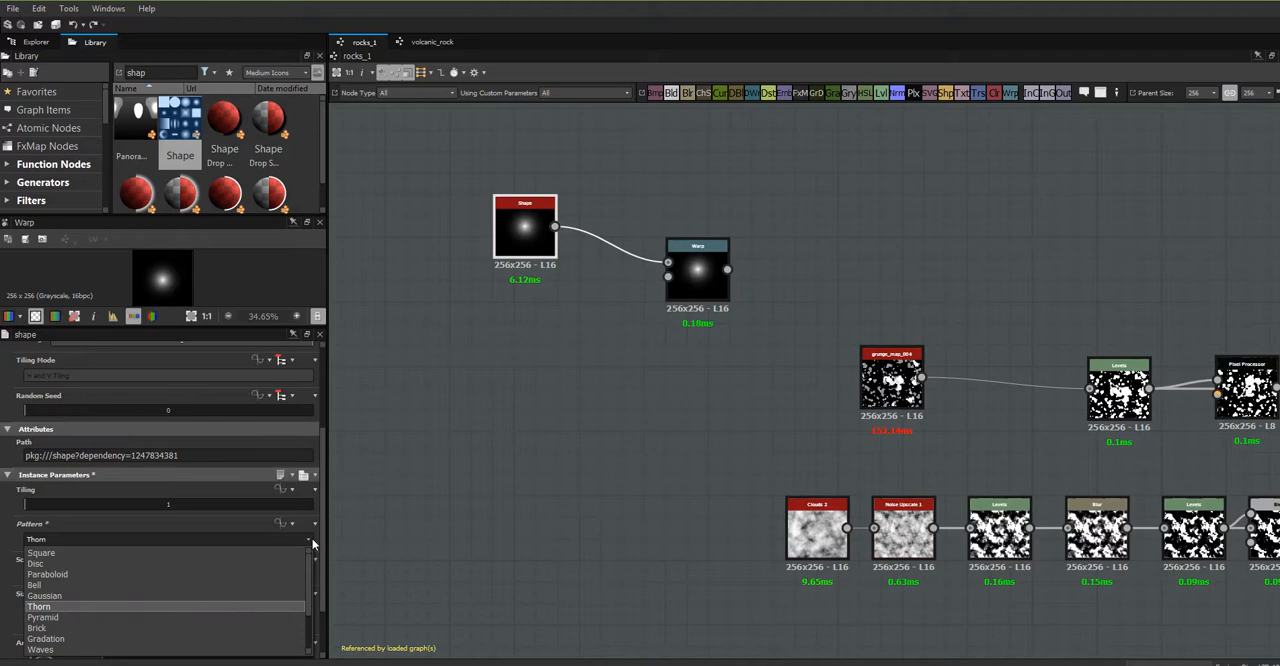
click(264, 616)
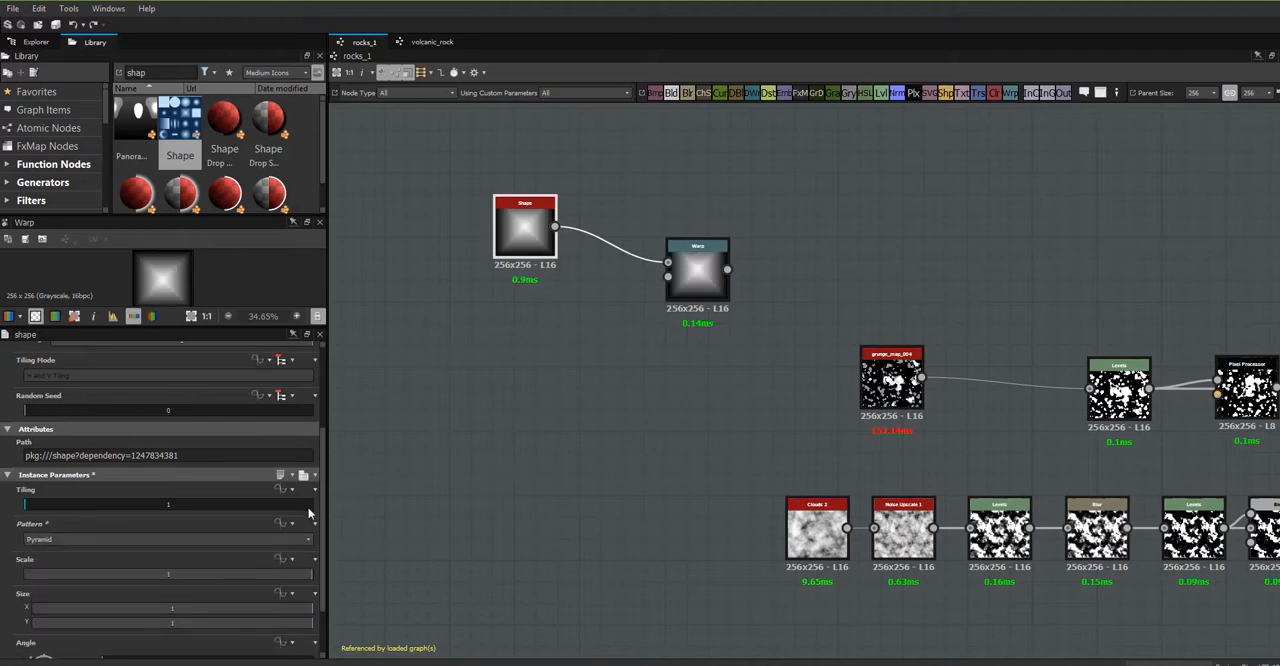
click(308, 541)
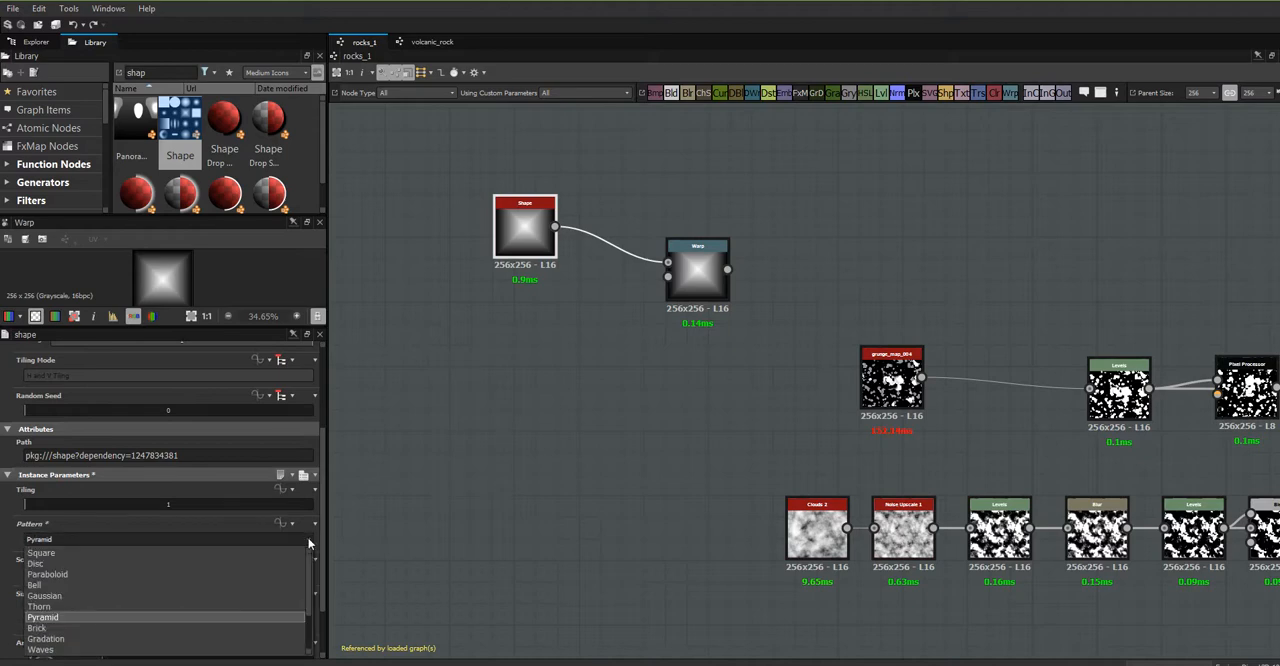
click(177, 524)
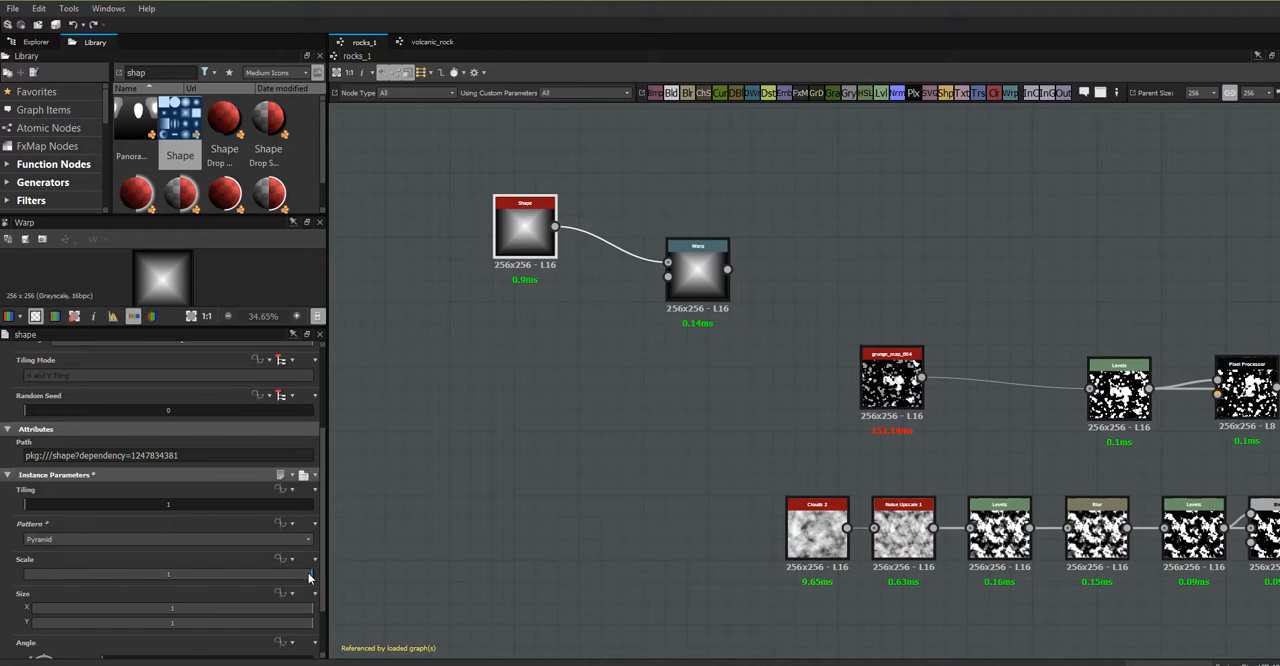
- Set the Shape node's scale to 0.56 and its angle to 1 degree
drag(308, 576, 185, 590)
mouse_move(309, 614)
mouse_down()
mouse_move(191, 609)
mouse_move(319, 619)
mouse_up()
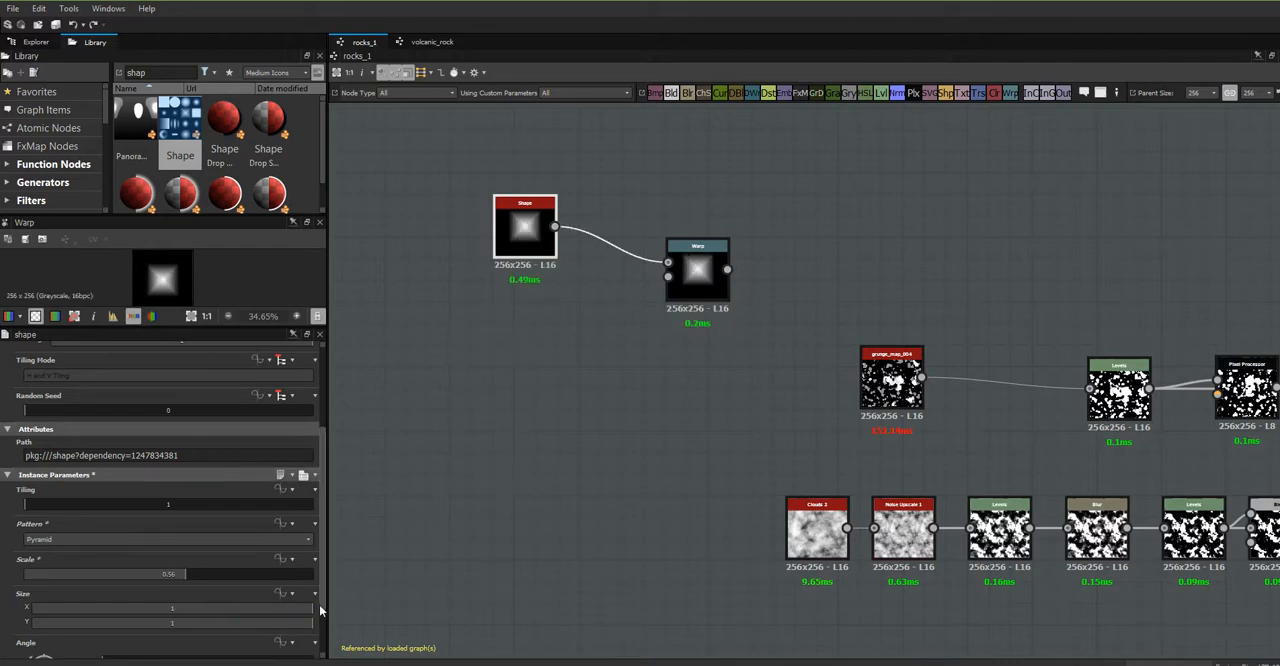
scroll(323, 600, down, 3)
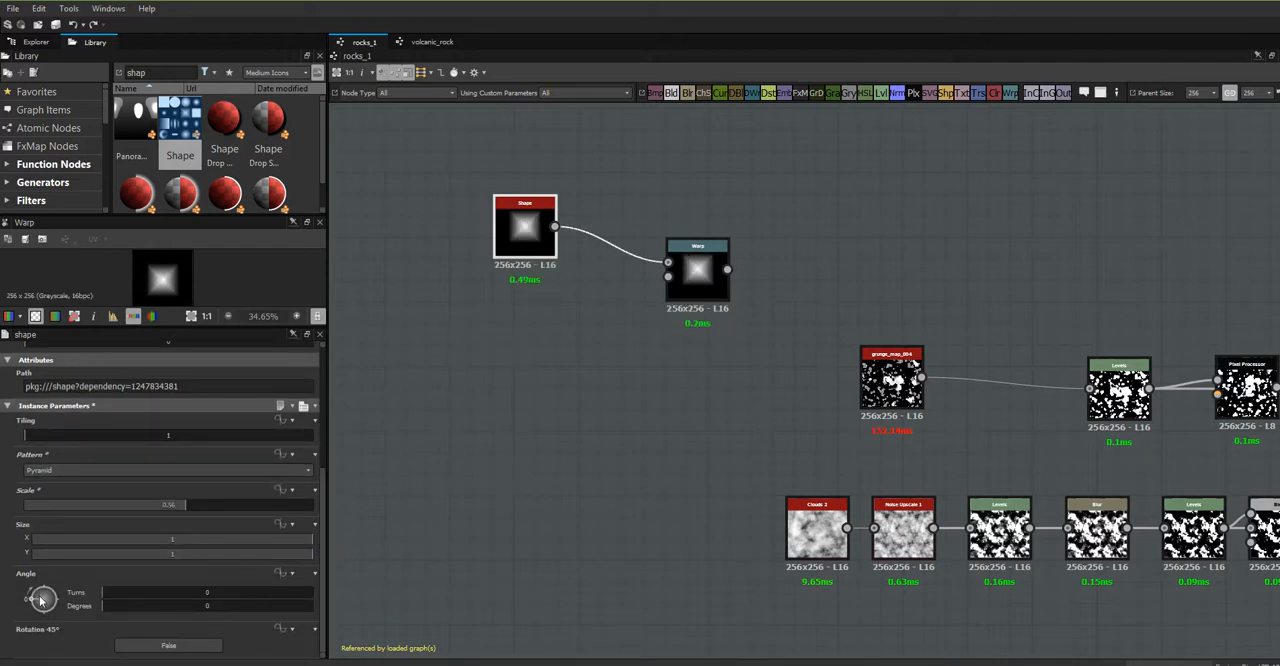
mouse_move(38, 604)
mouse_down()
mouse_move(43, 592)
mouse_move(31, 601)
mouse_up()
drag(695, 269, 717, 290)
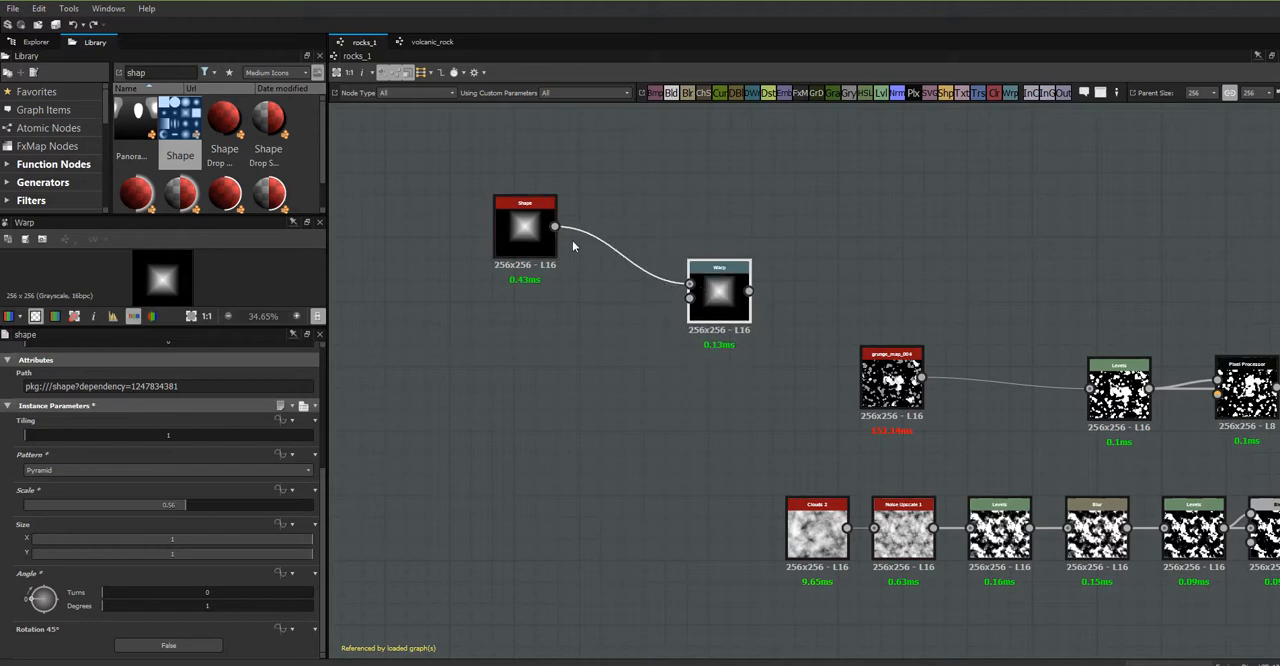
- Set the Shape node's pattern to Gaussian and its scale to 1
drag(324, 565, 324, 536)
click(250, 520)
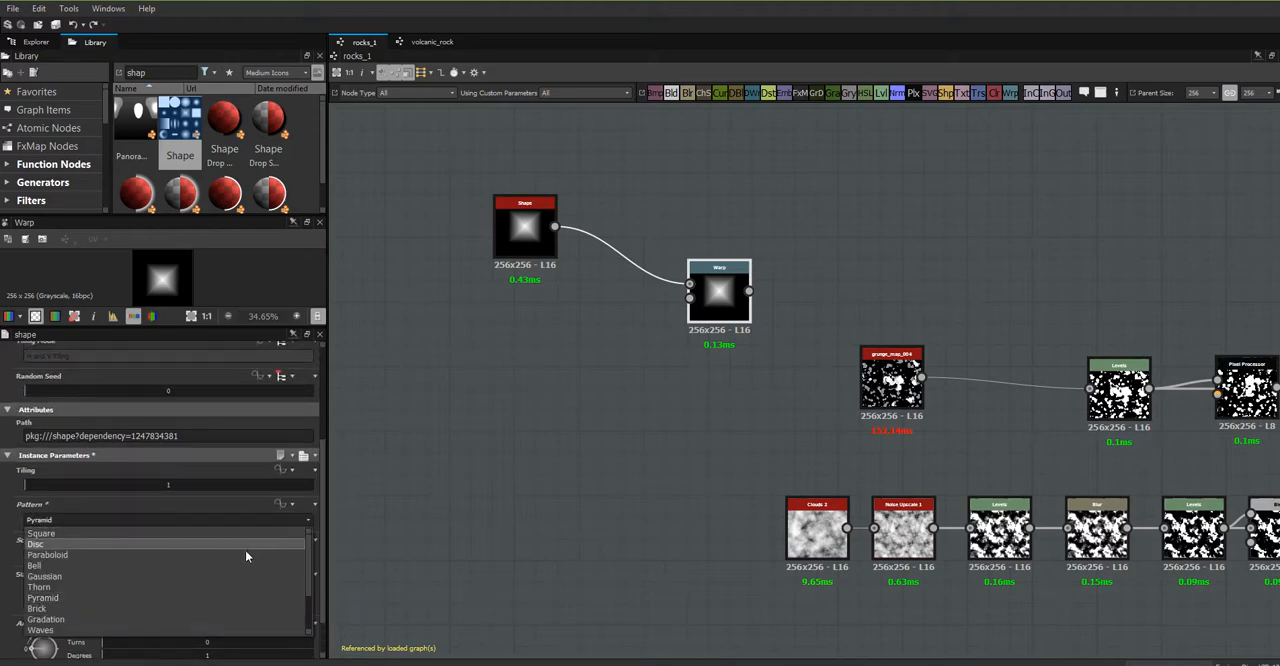
click(193, 576)
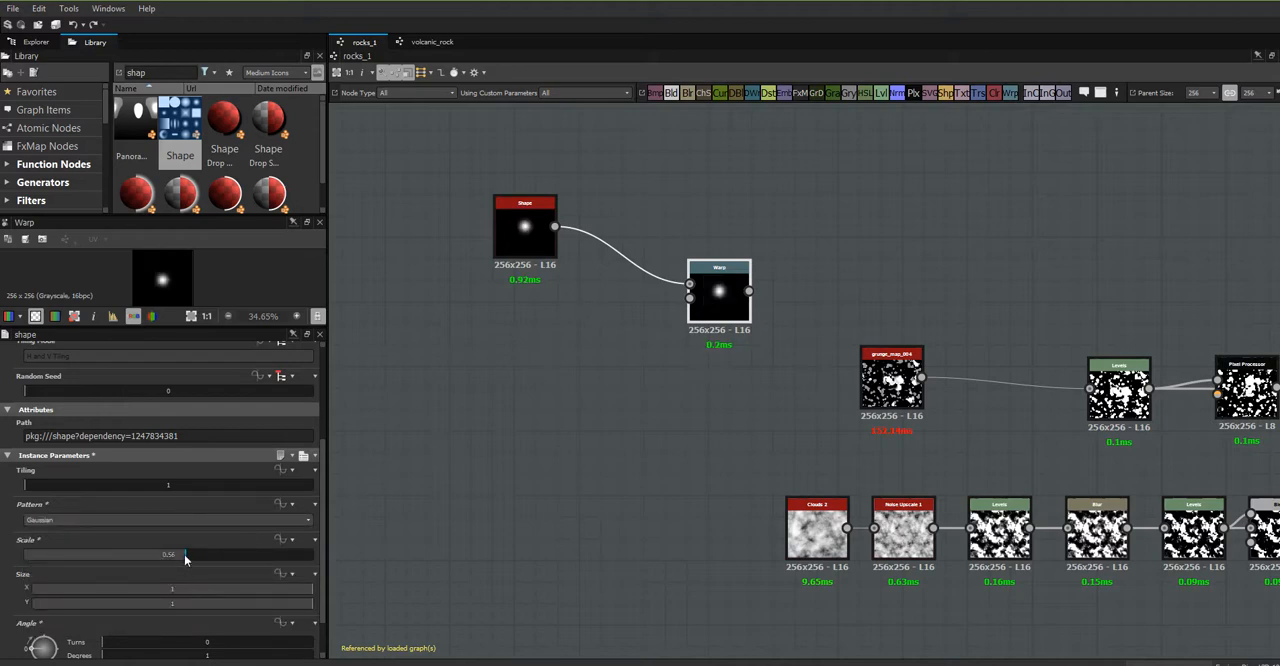
drag(184, 554, 325, 562)
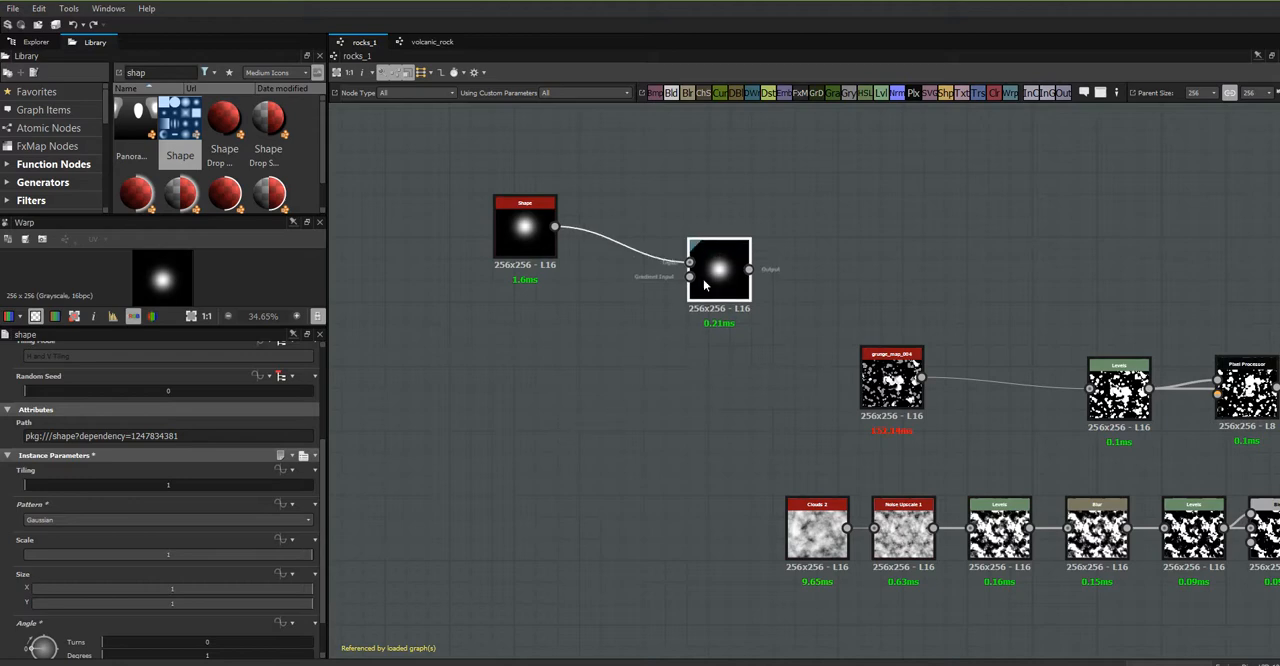
- Reposition the Warp node near the Shape node and move the grunge_map_004 node closer to its Levels node
drag(725, 299, 703, 299)
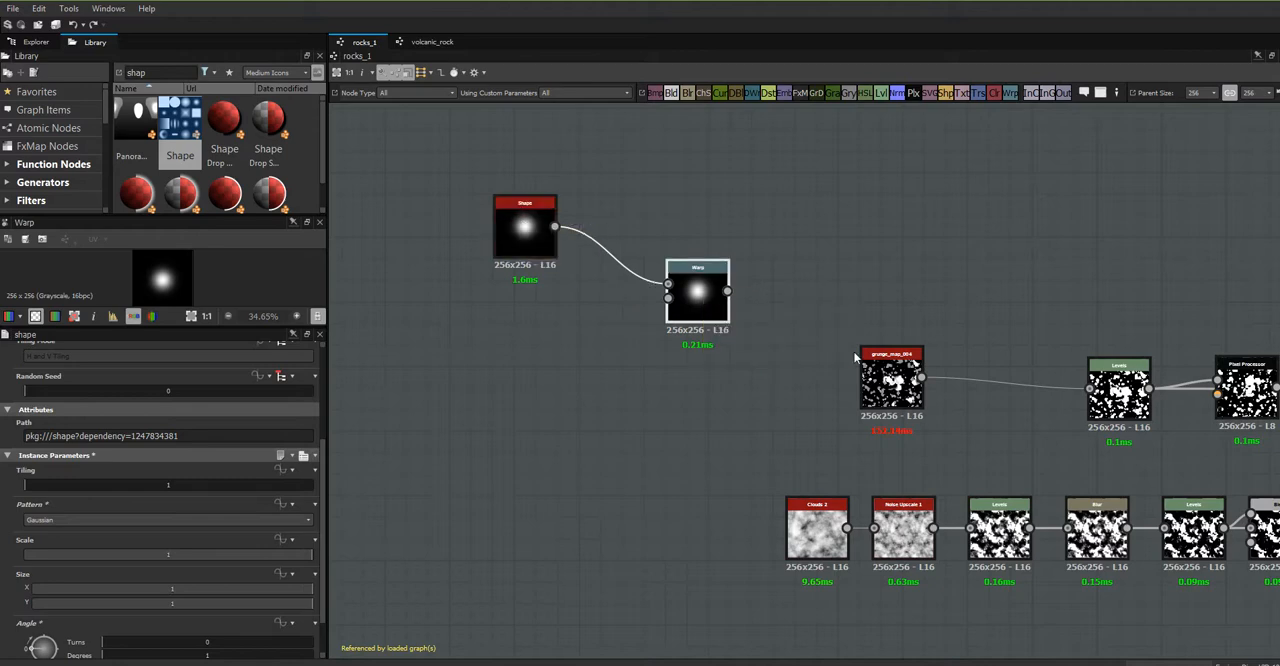
drag(856, 357, 1006, 375)
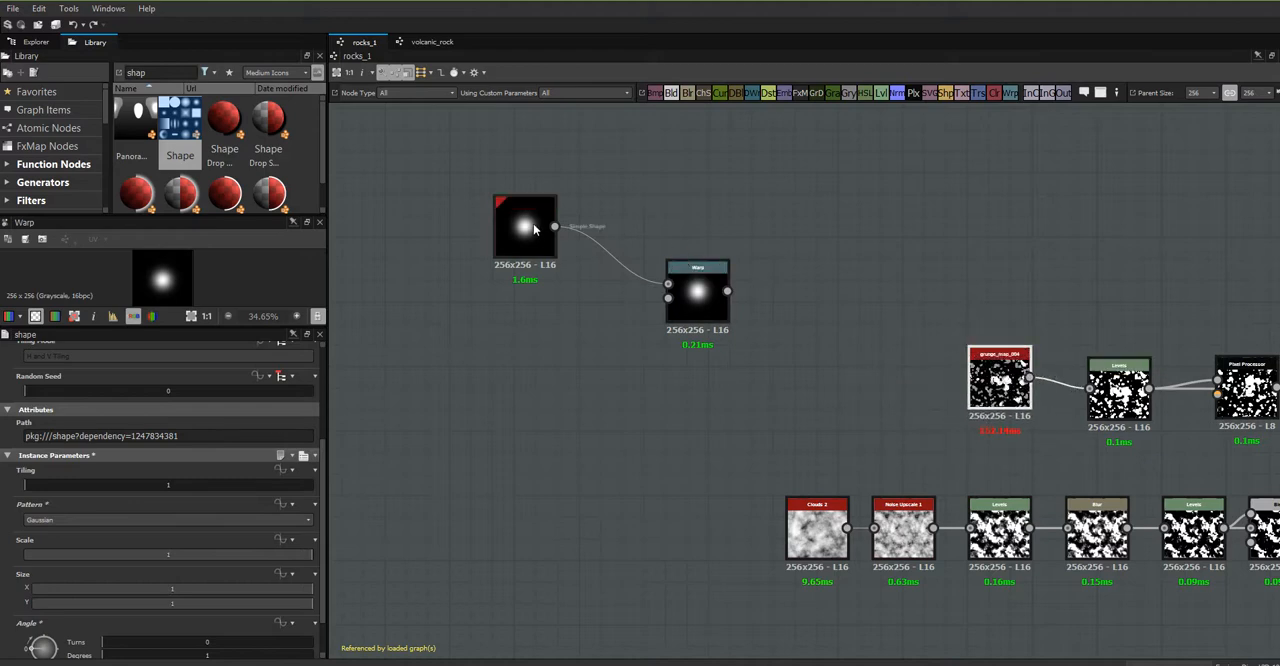
- Space out the Shape and Warp nodes and feed a new Perlin Noise 1 node into the Warp's gradient input
drag(540, 226, 520, 183)
drag(700, 290, 700, 302)
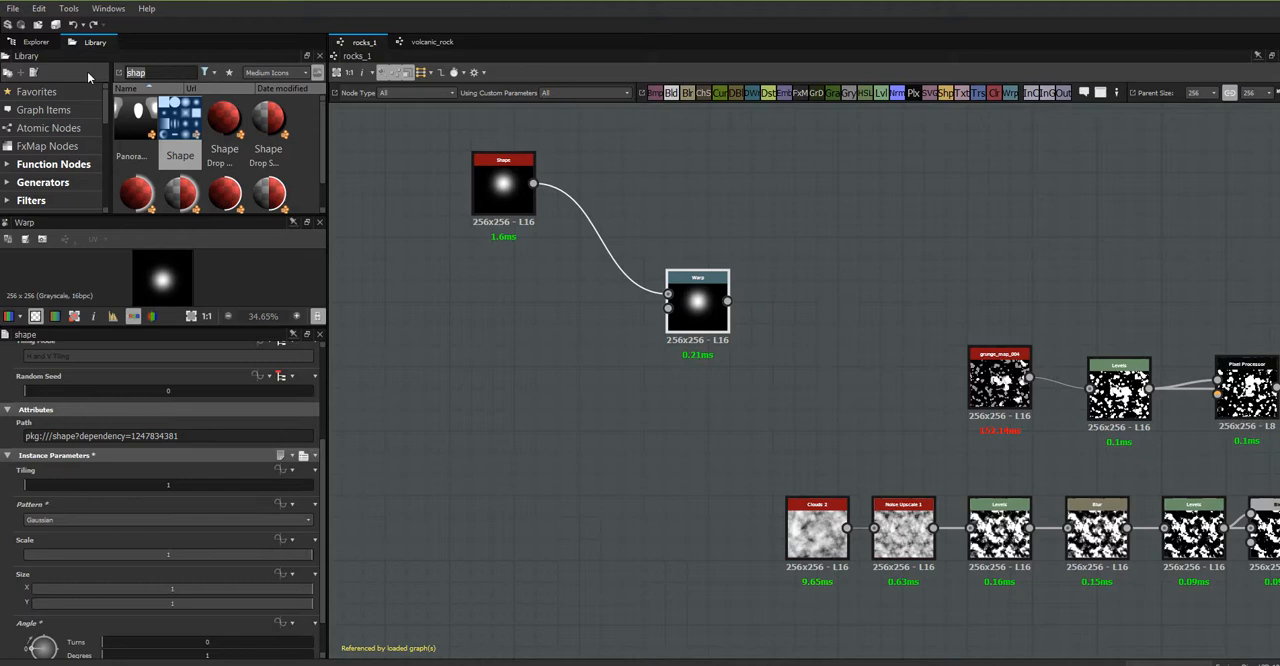
text(perlin)
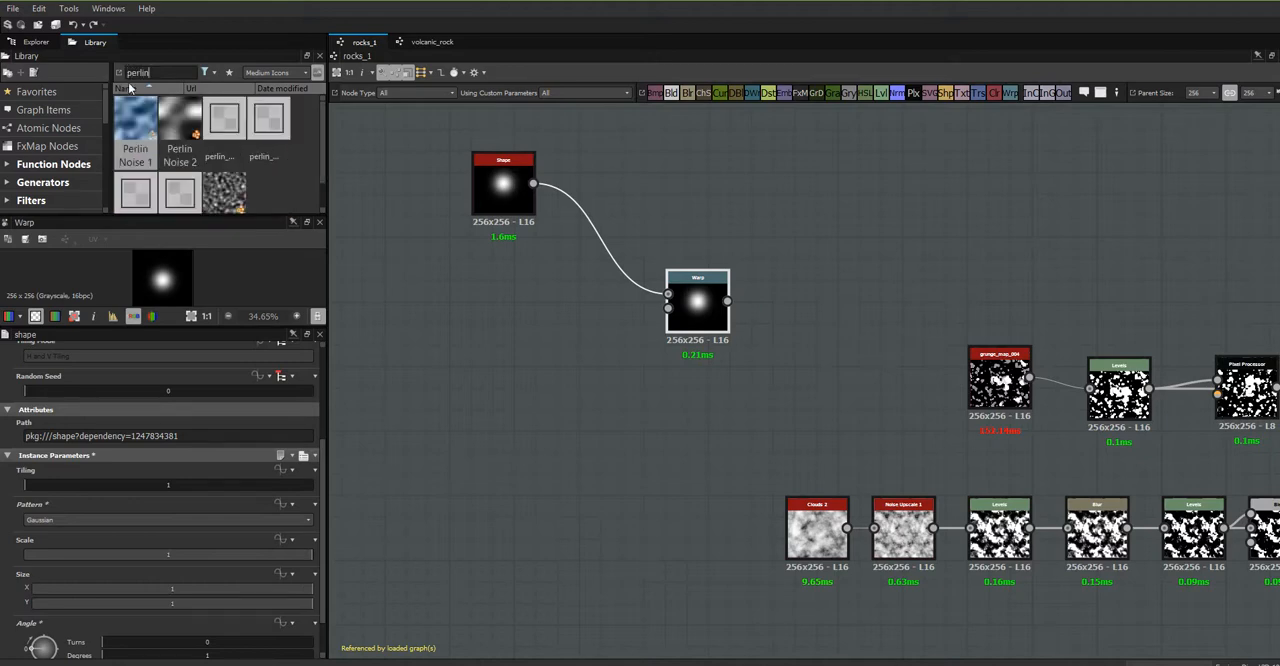
drag(135, 125, 699, 316)
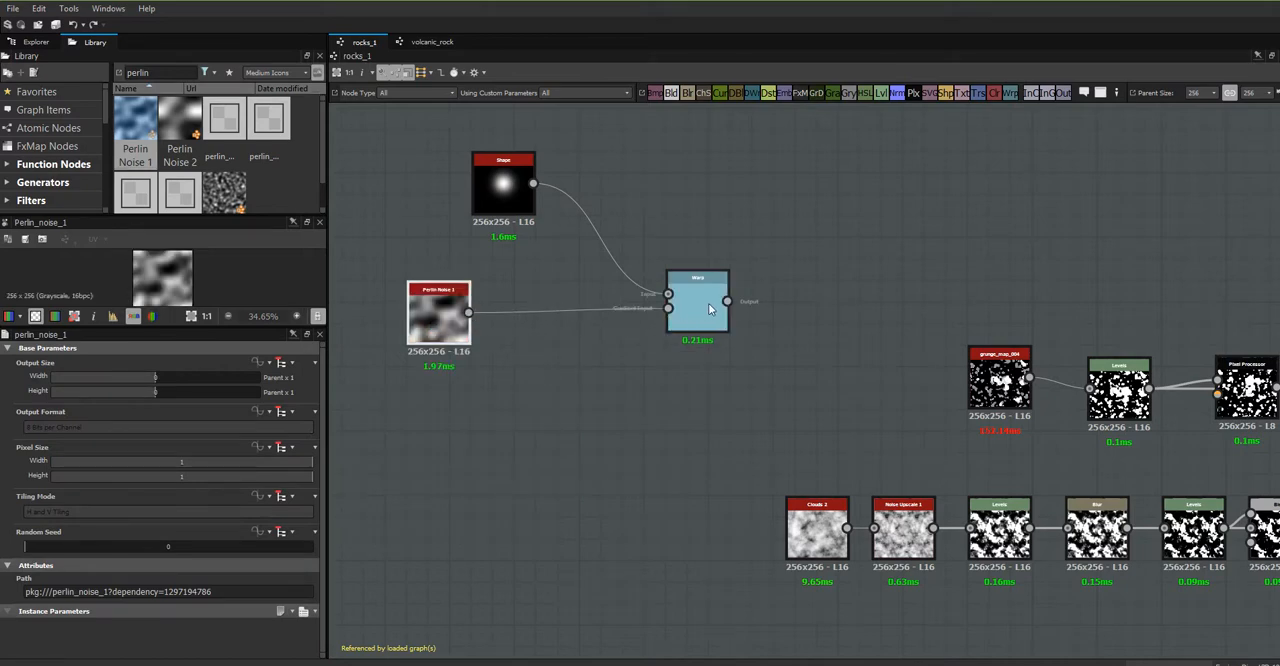
- Try an intensity of 20 on the Warp node and settle on 7.57
click(711, 314)
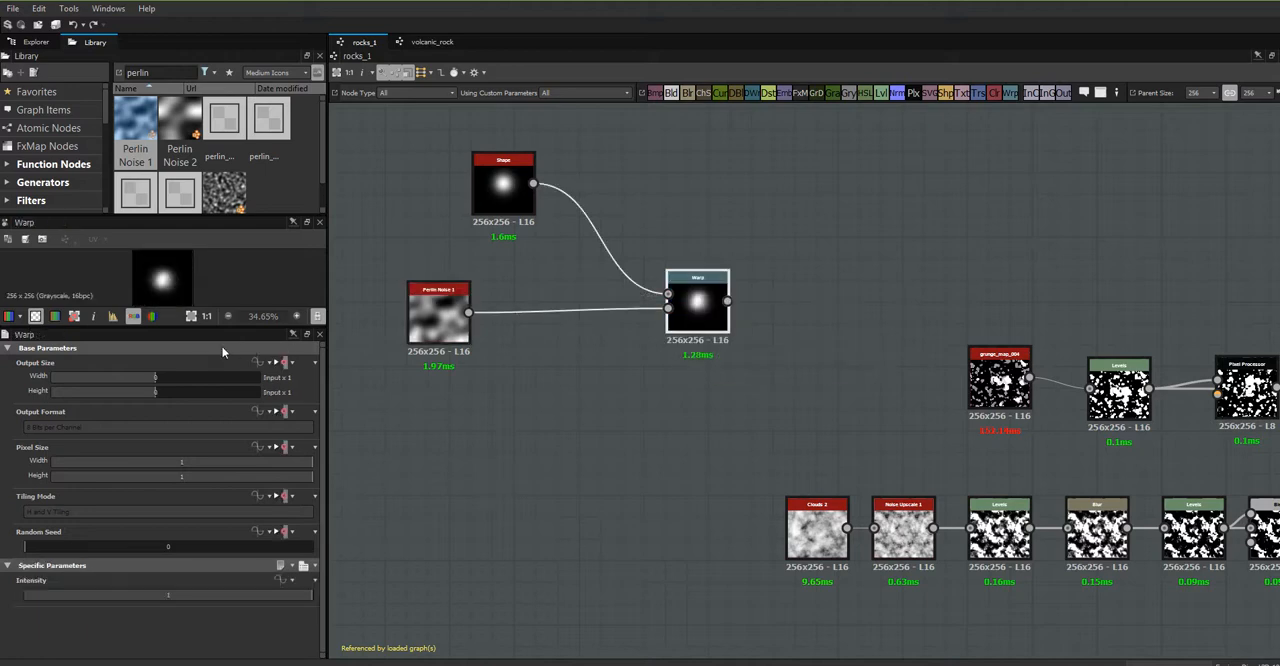
drag(209, 327, 209, 410)
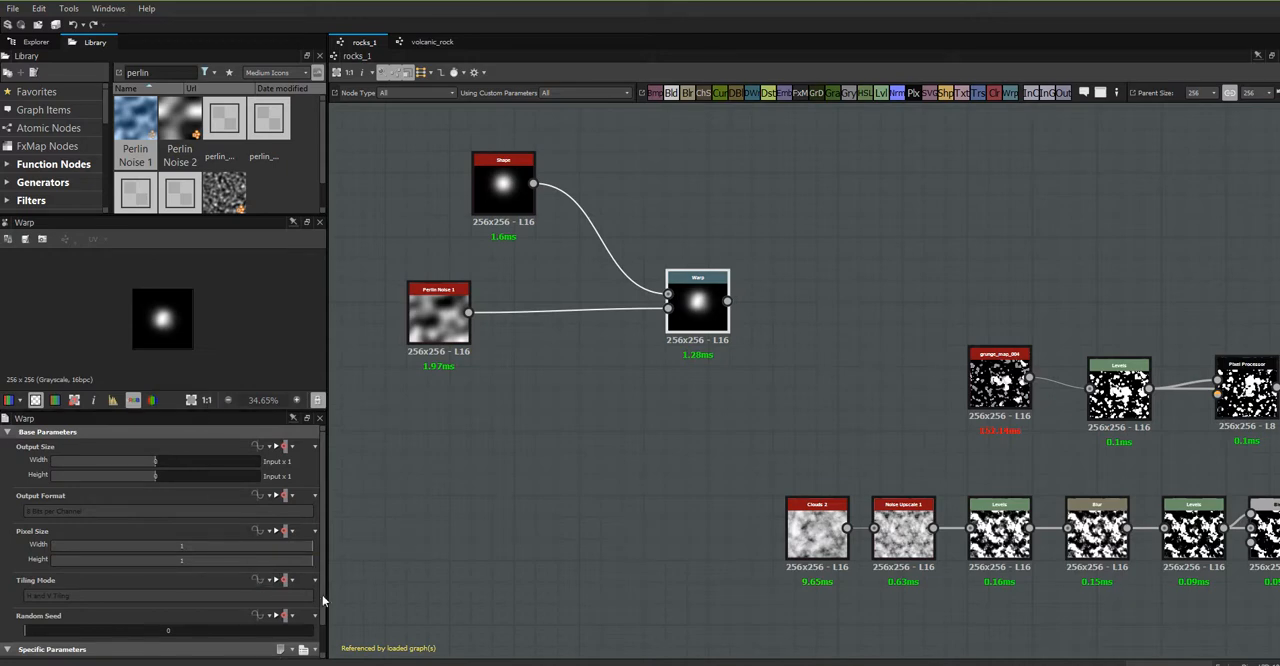
scroll(300, 600, down, 2)
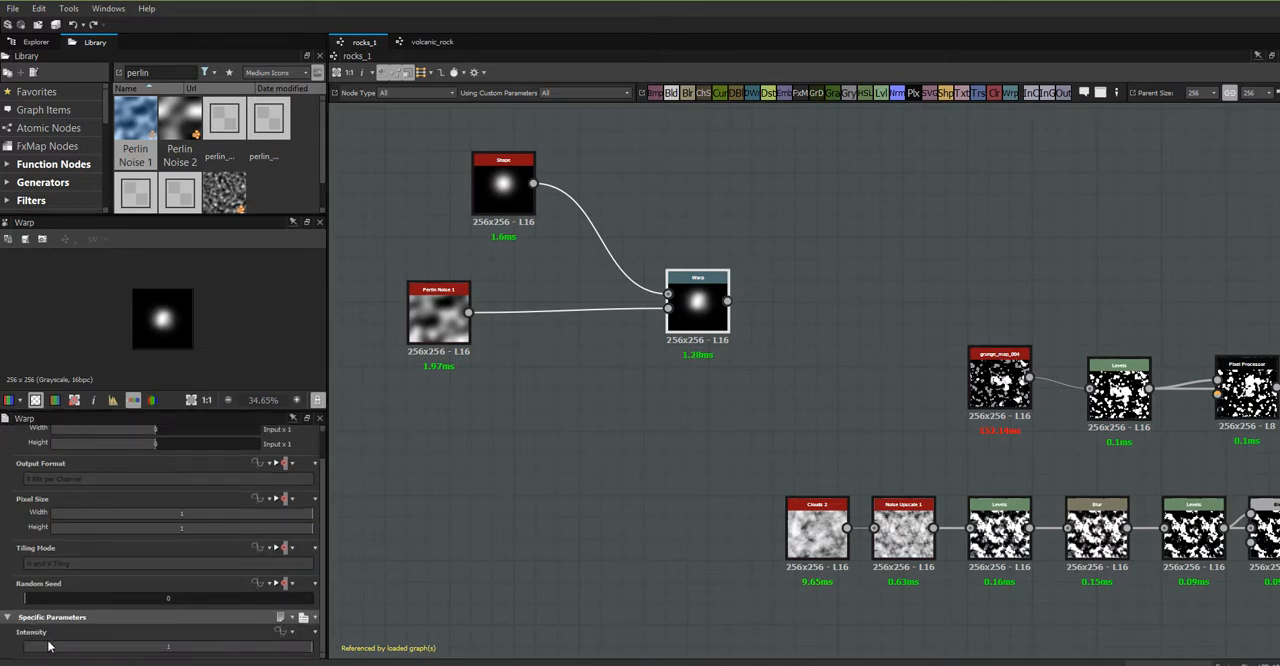
double_click(171, 646)
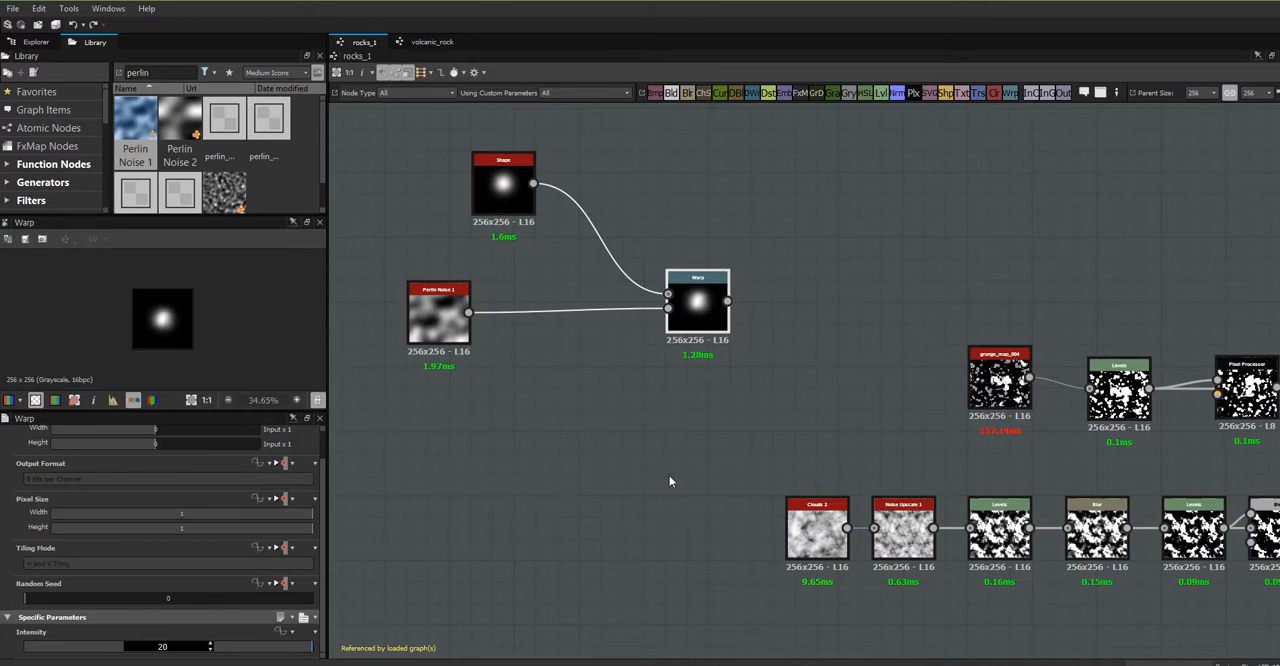
click(645, 496)
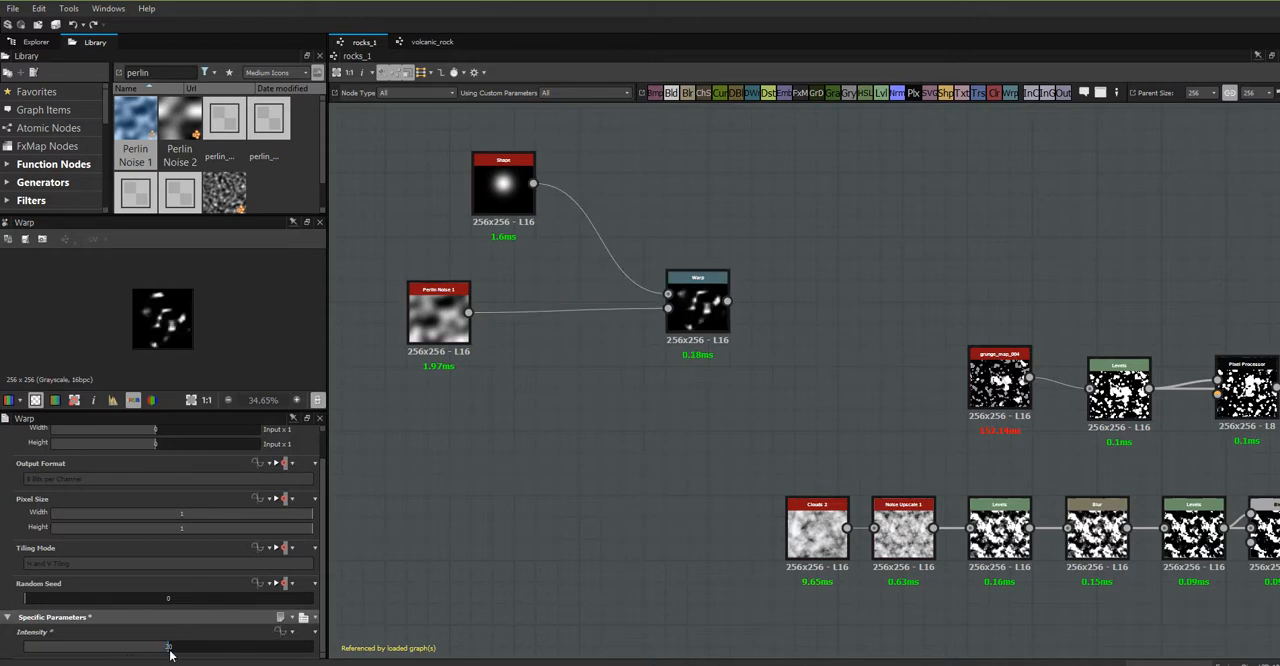
drag(168, 650, 80, 657)
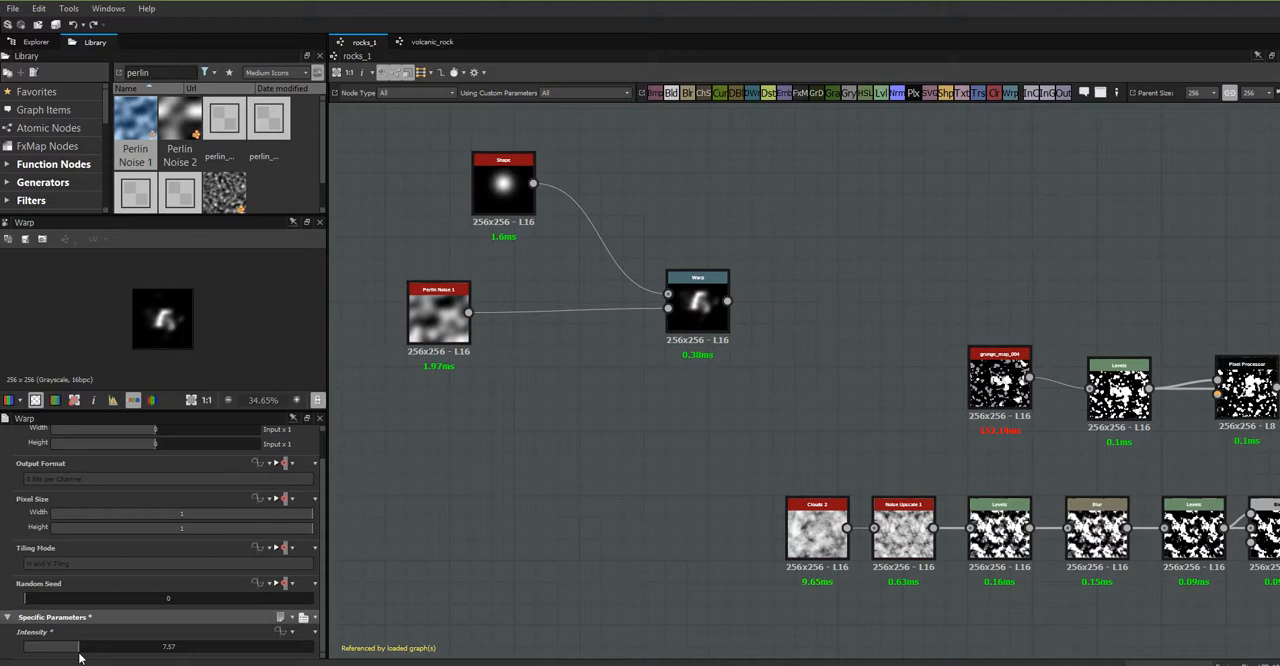
- Move the Warp node closer to its inputs and align the Perlin Noise 1 node beneath the Shape node
click(700, 316)
drag(700, 316, 635, 286)
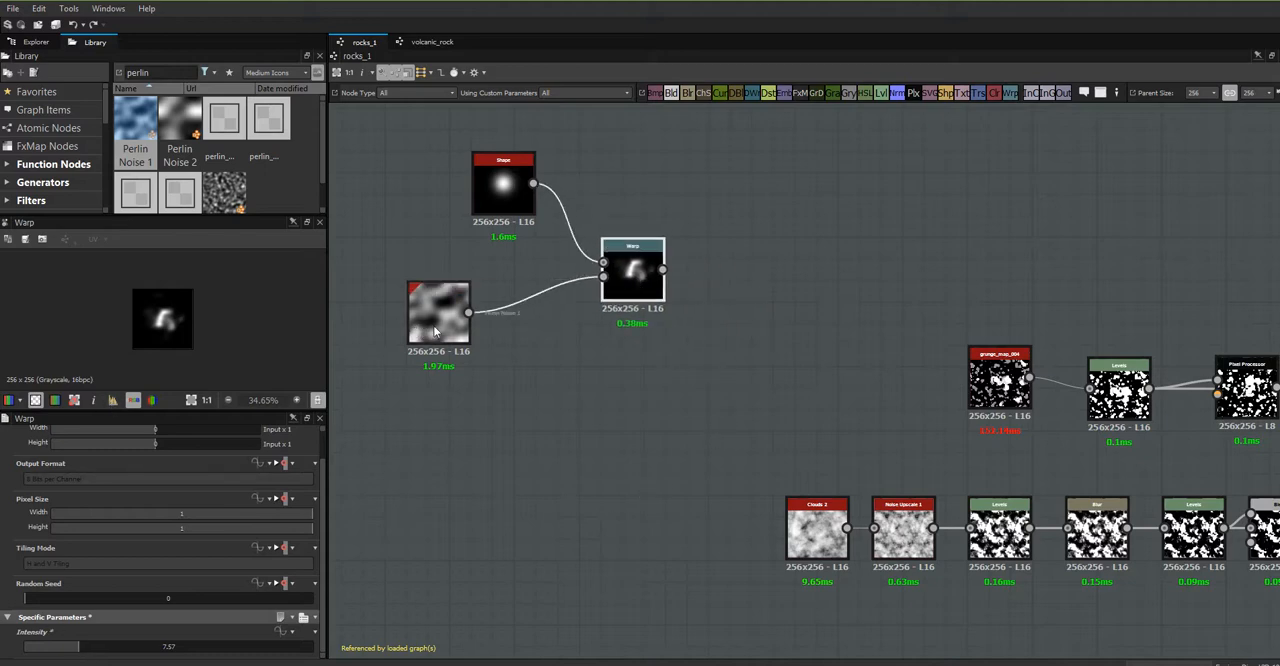
drag(434, 327, 492, 341)
click(494, 183)
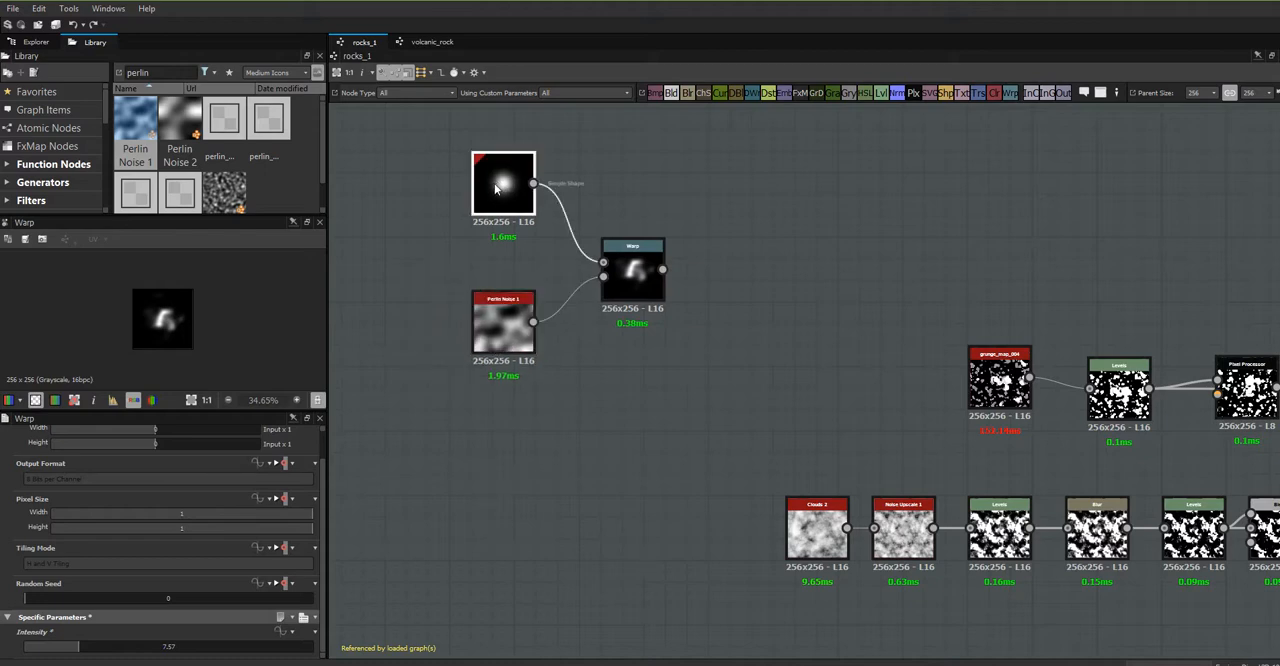
click(619, 257)
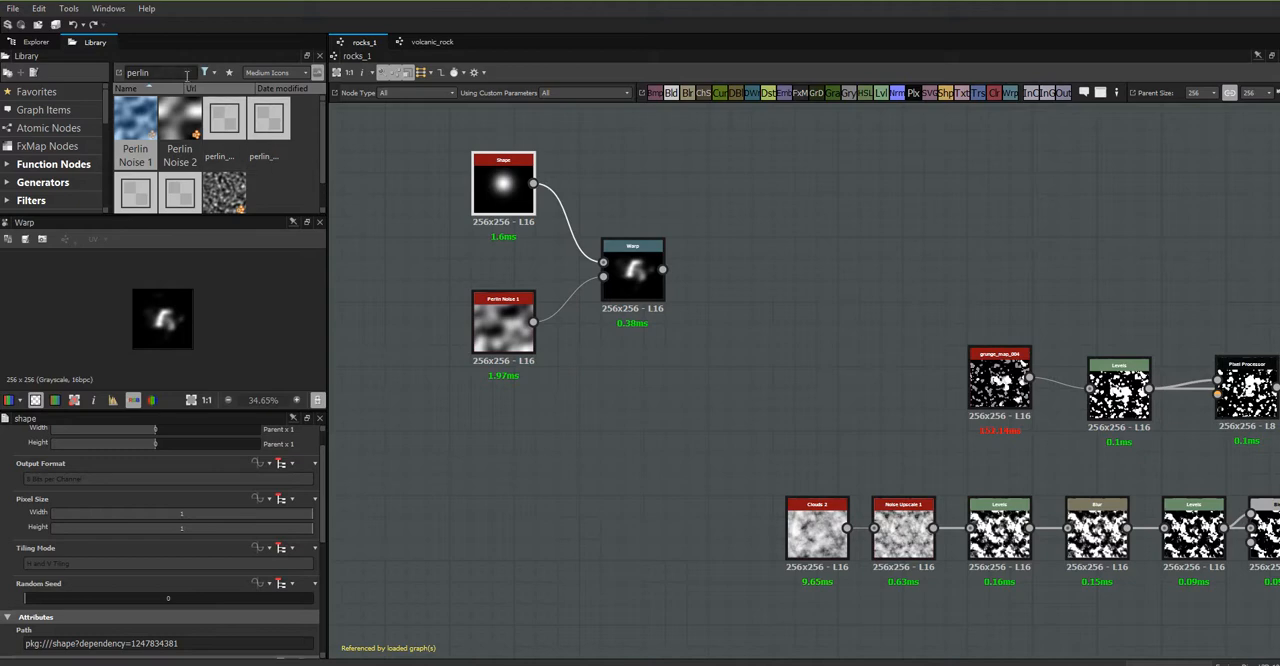
- Add a Splatter node from the library and connect the Warp output to its input
drag(184, 75, 84, 62)
text(splat)
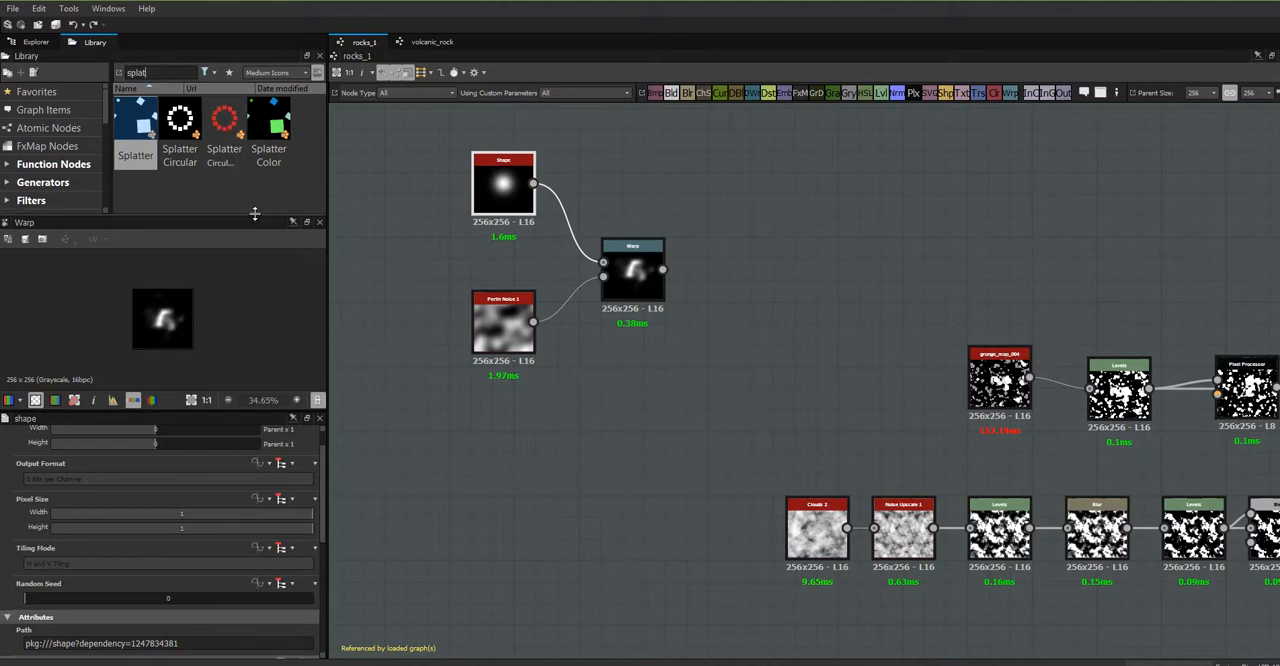
drag(245, 215, 248, 284)
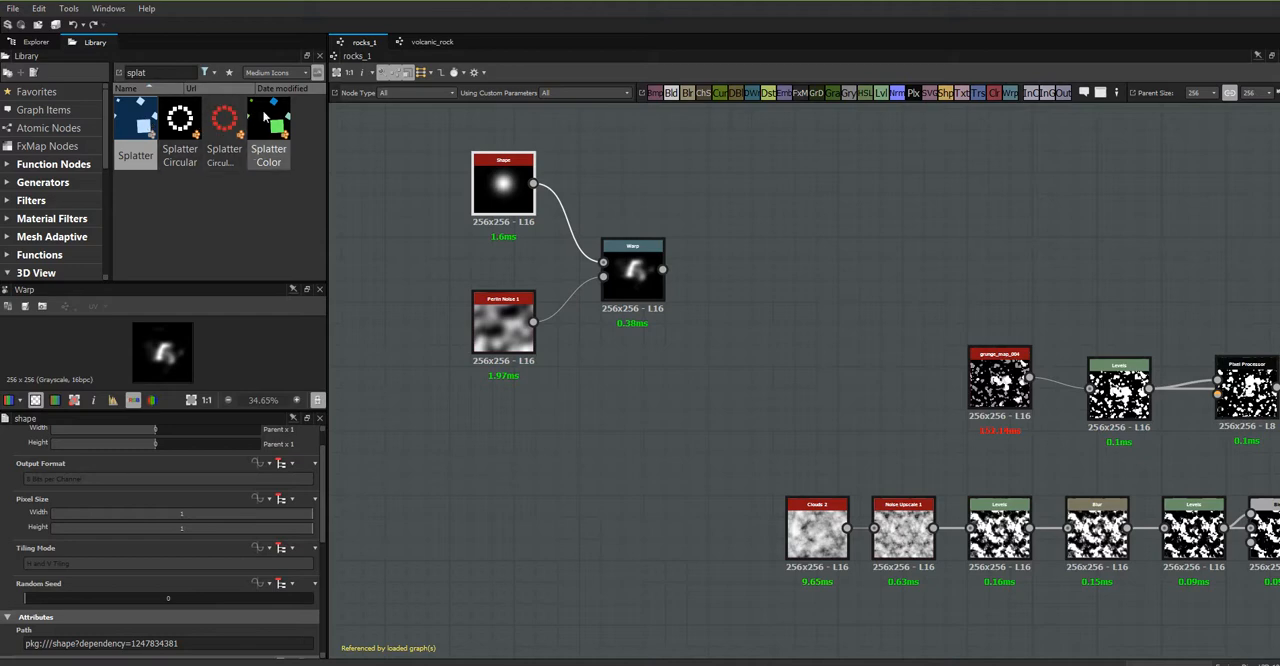
drag(136, 122, 810, 215)
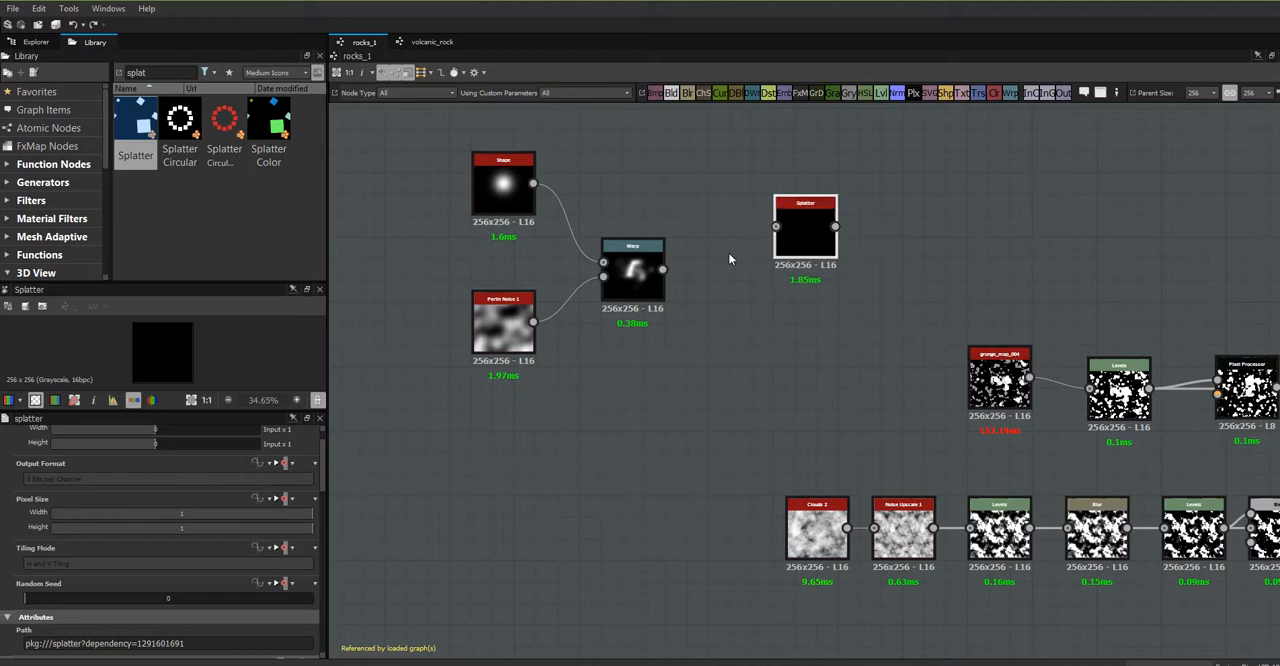
drag(665, 270, 778, 267)
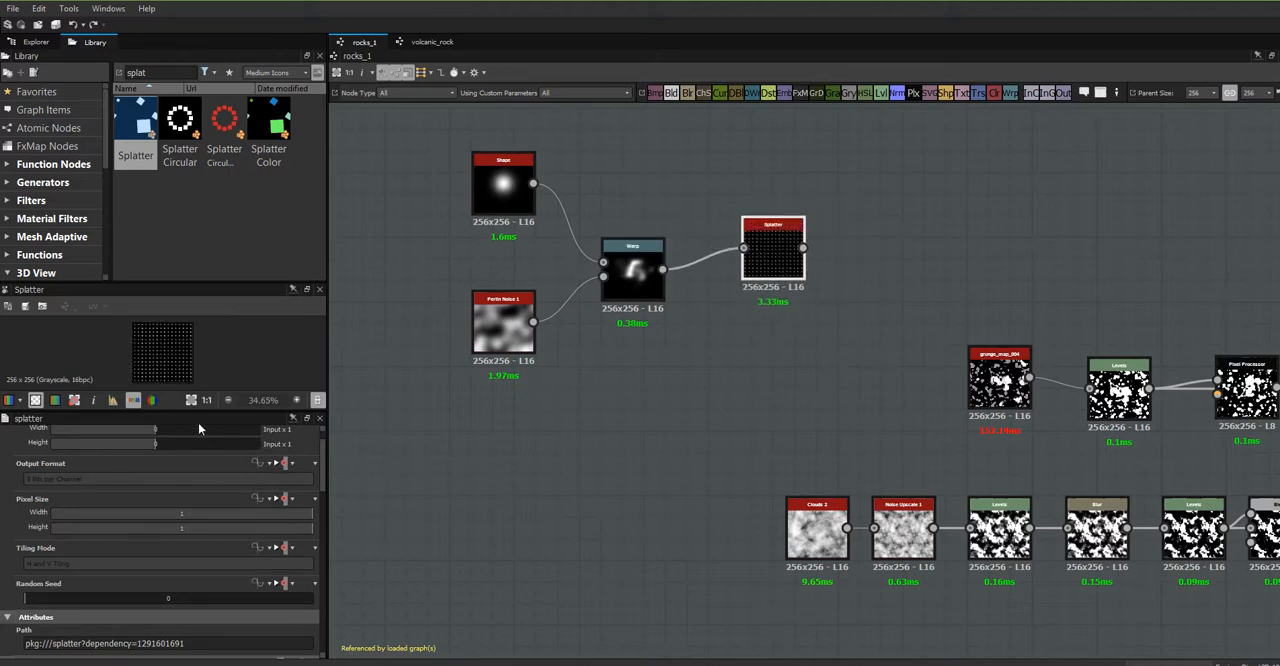
- Enlarge the 2D preview and examine the Splatter node's repeated pattern up close
drag(326, 372, 592, 372)
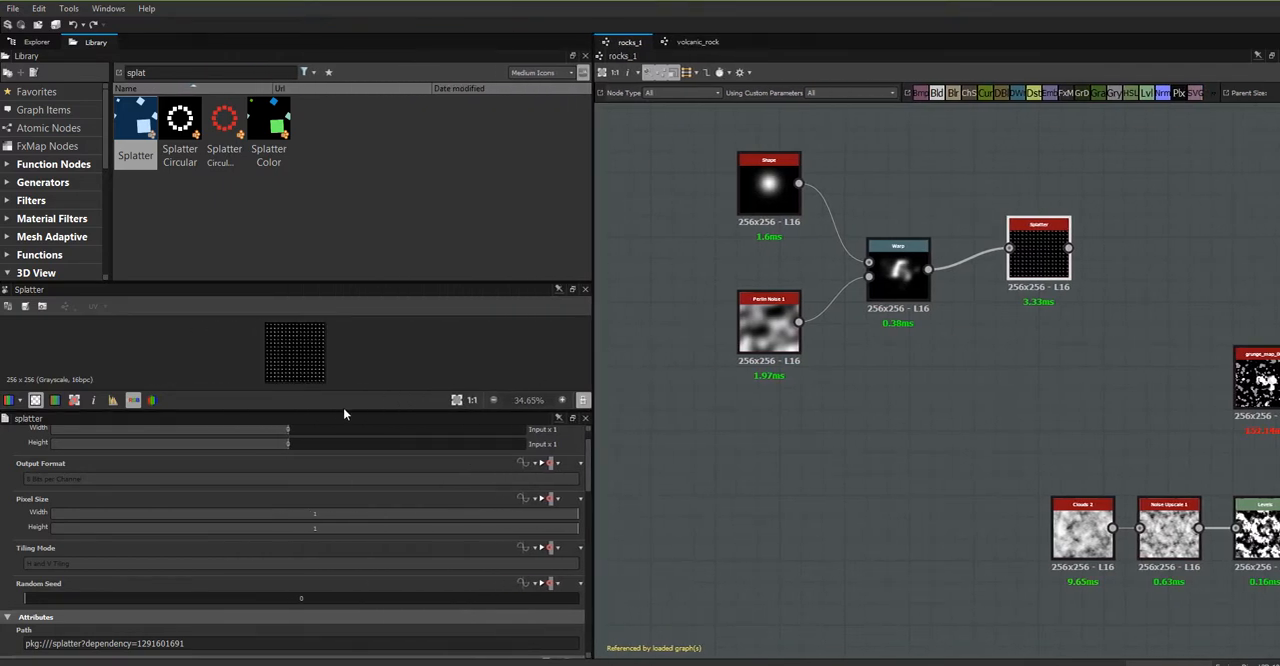
drag(330, 410, 326, 548)
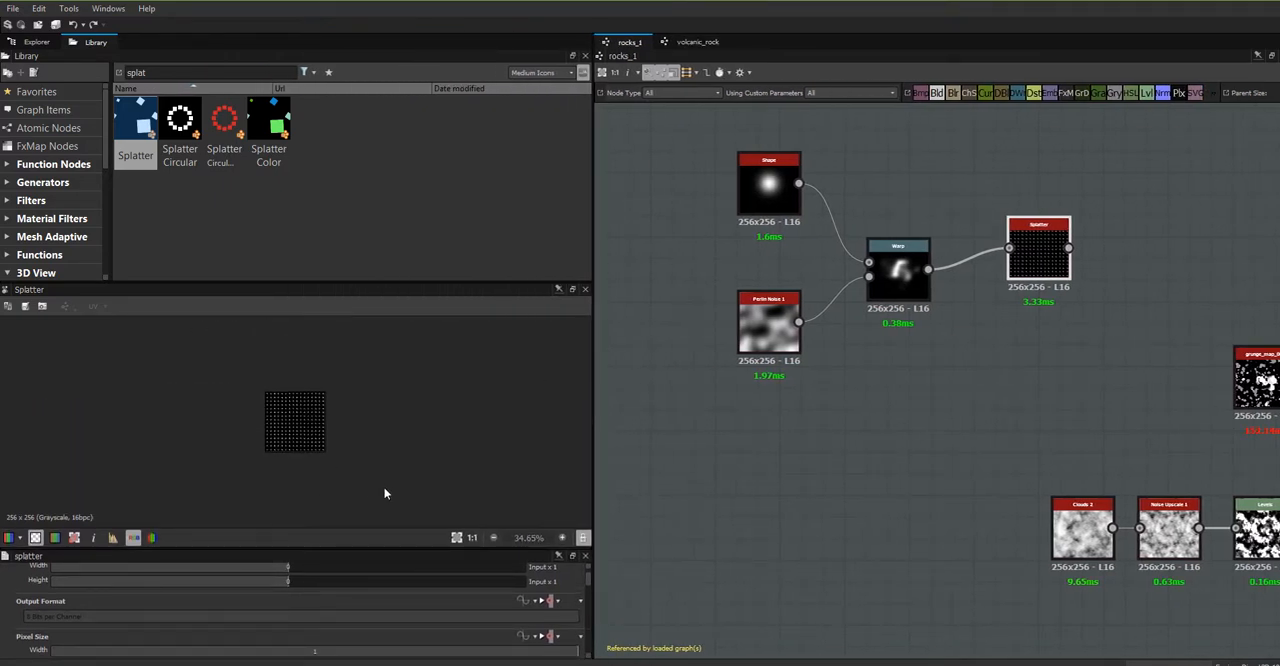
click(456, 538)
scroll(371, 449, down, 2)
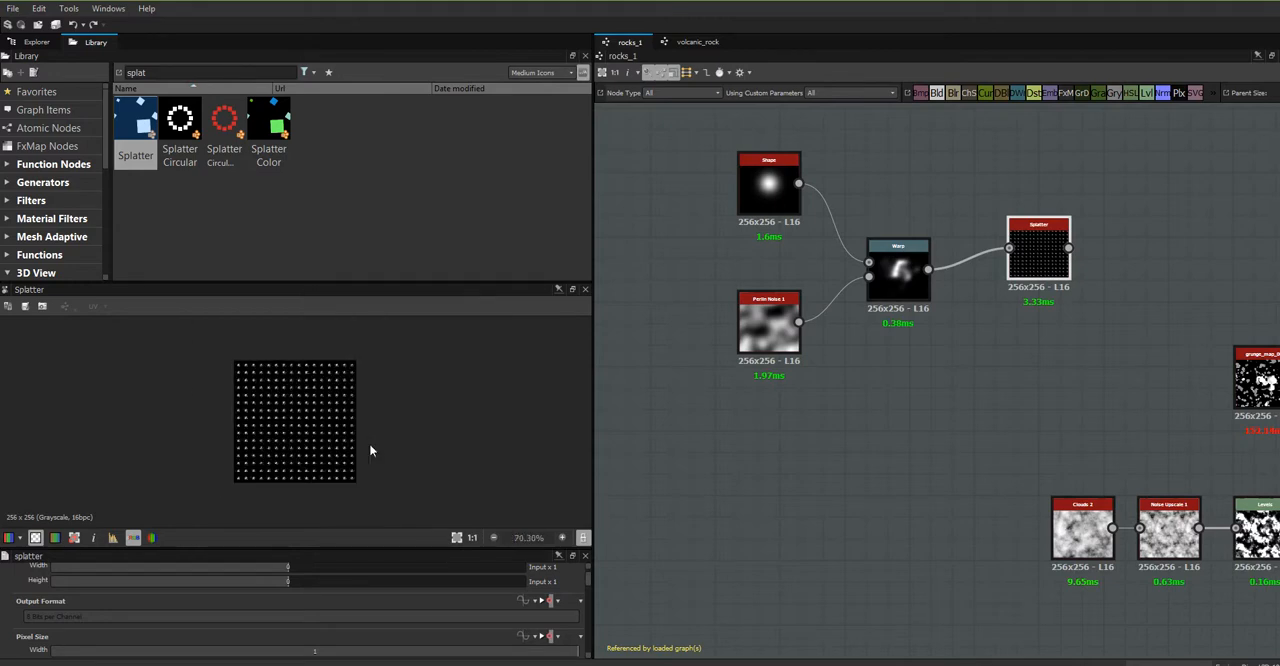
scroll(357, 400, up, 6)
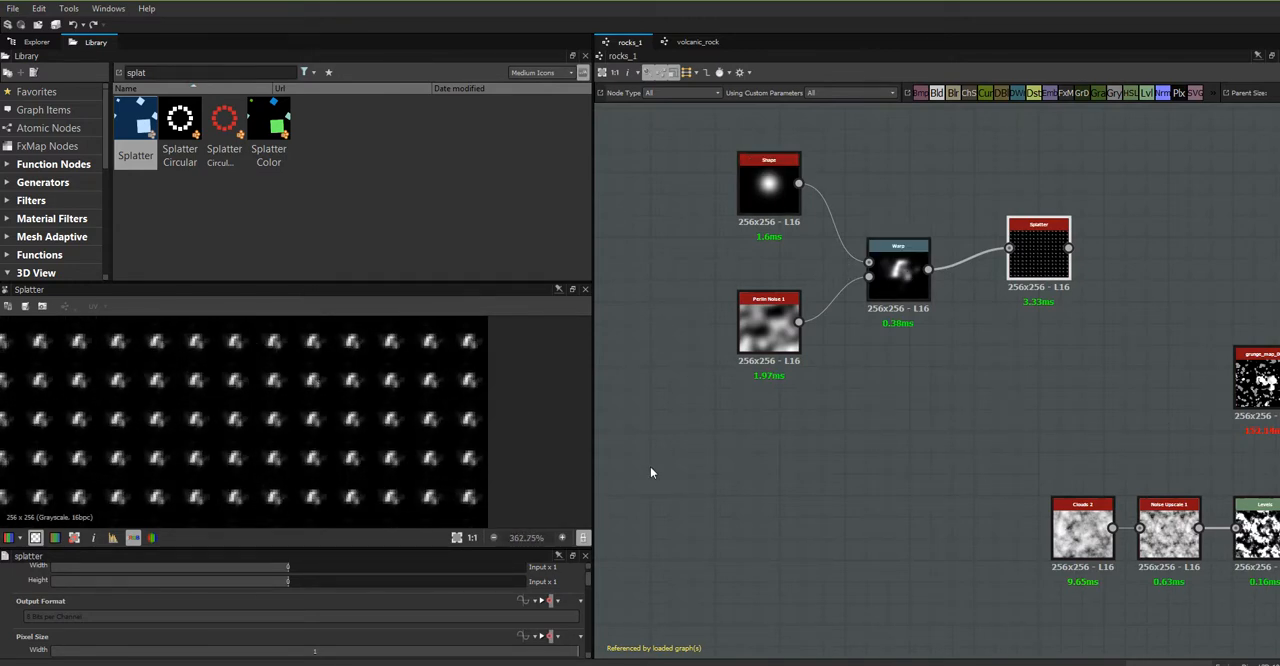
scroll(380, 438, down, 5)
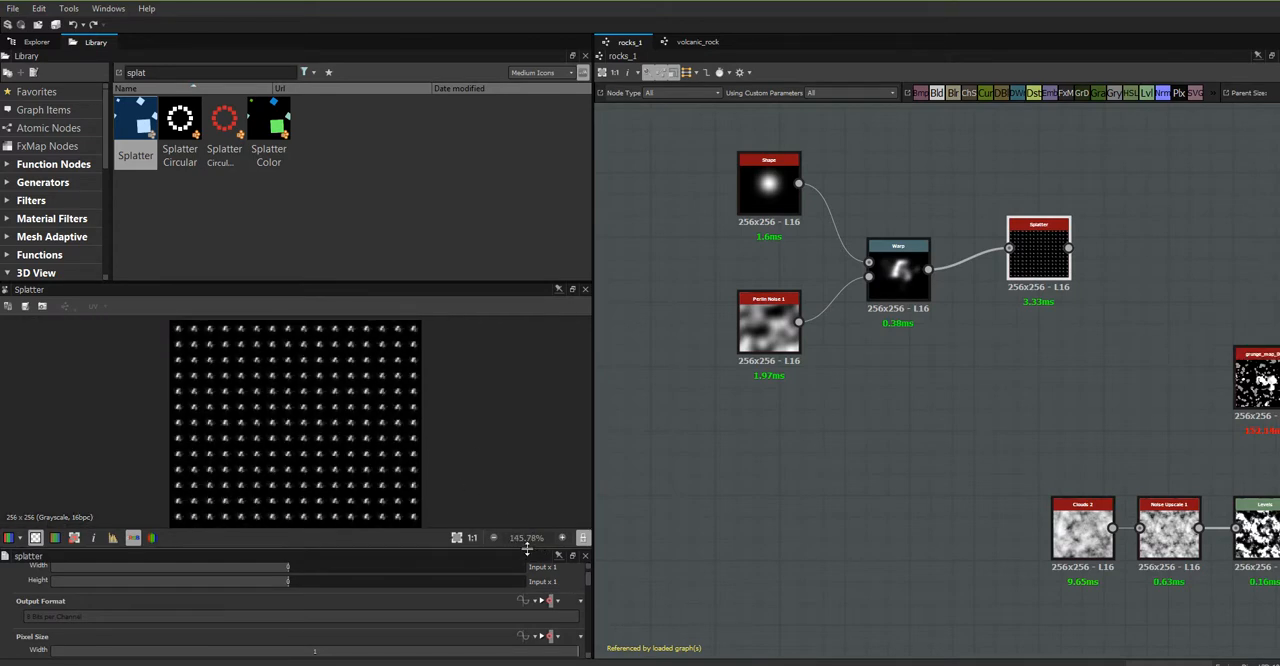
- Set the Splatter's pattern size width to 100.85, rotation to about 4.81 and rotation variation to 342.5
drag(506, 548, 506, 433)
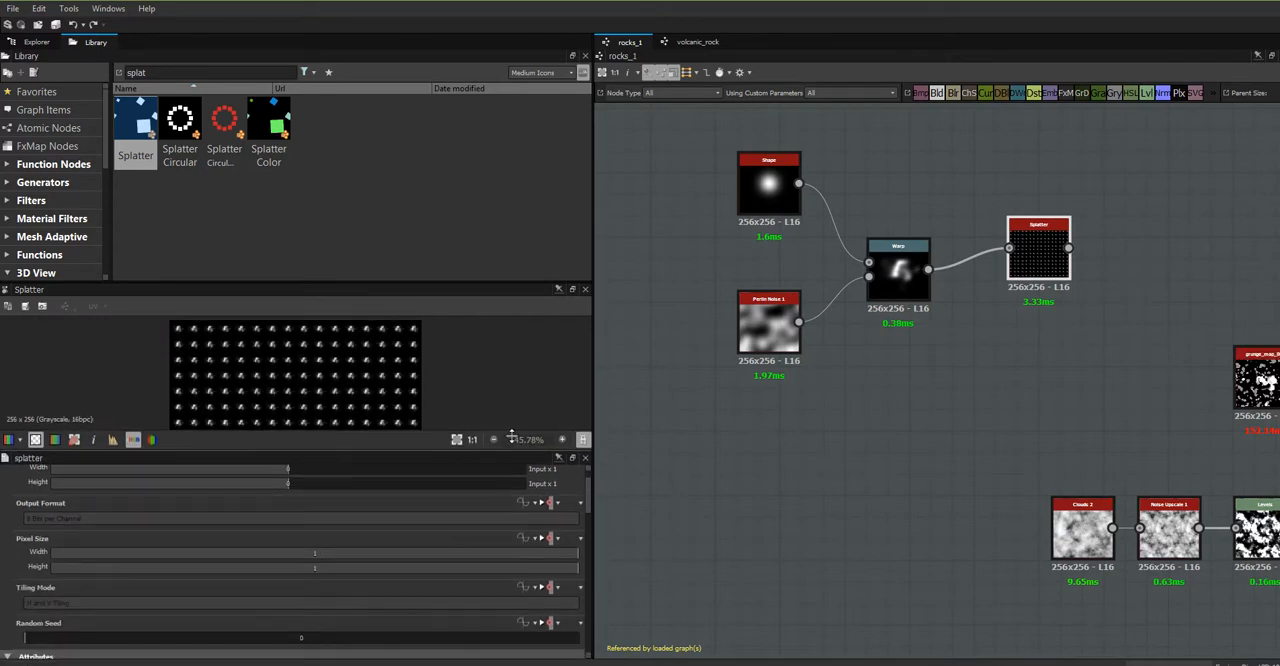
scroll(589, 490, down, 3)
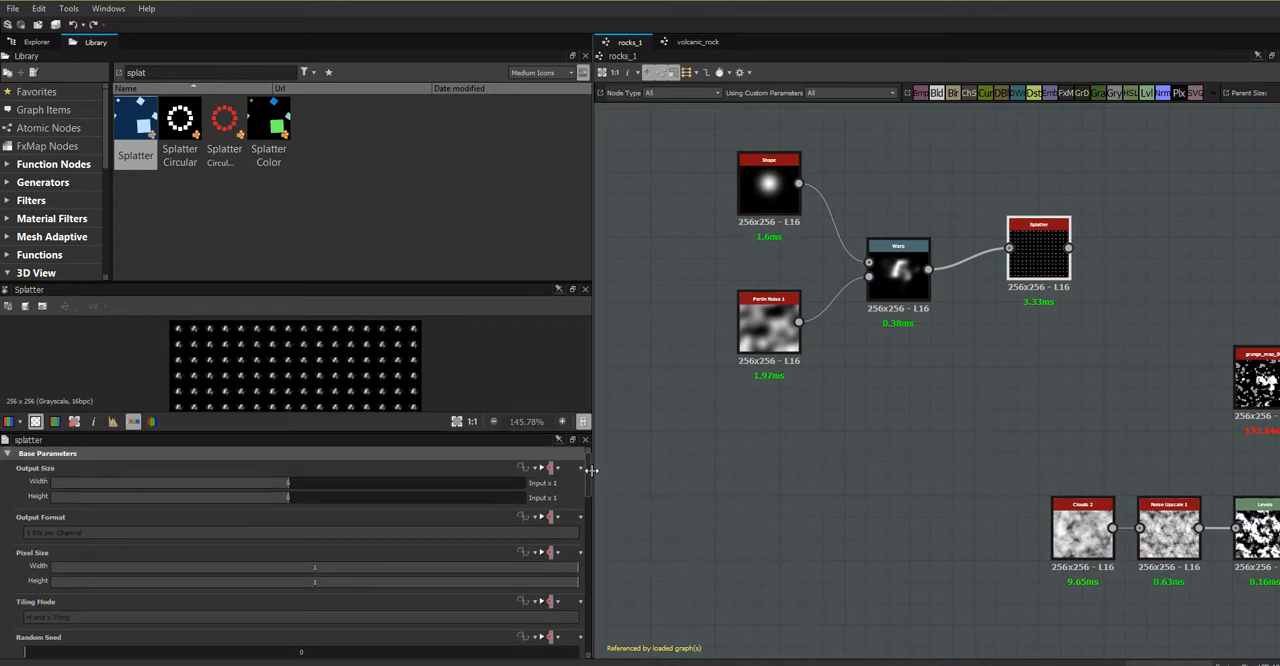
scroll(593, 509, down, 5)
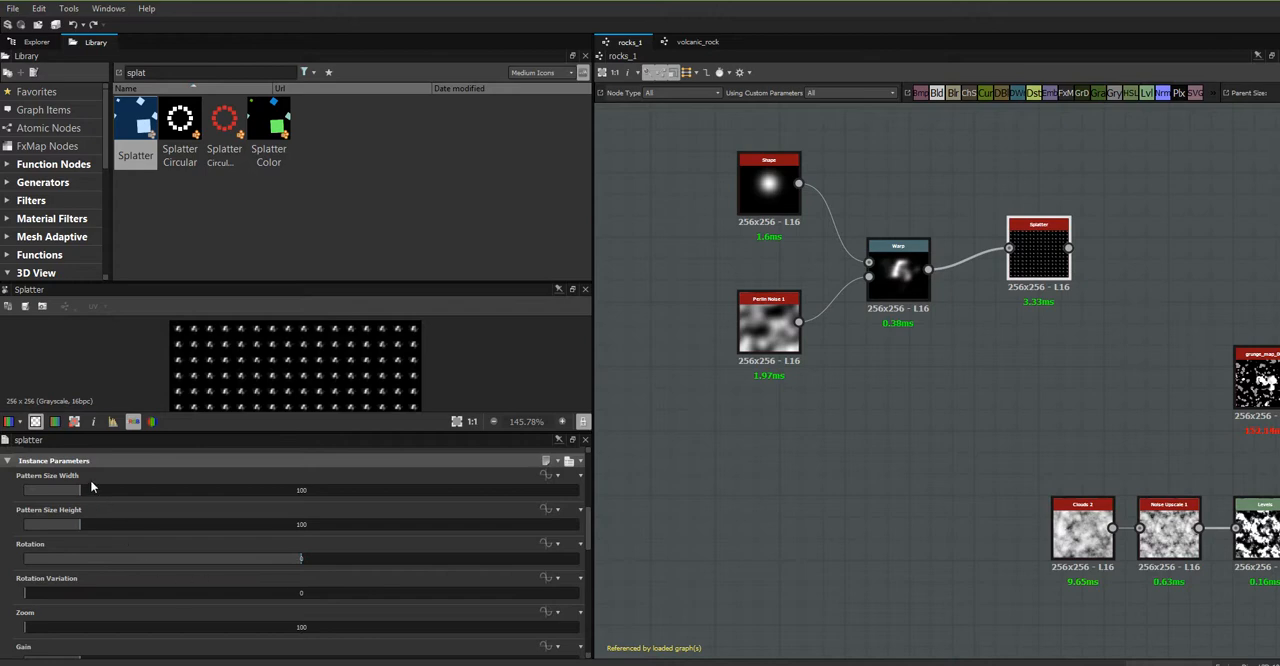
mouse_move(81, 489)
mouse_down()
mouse_move(198, 496)
mouse_move(80, 500)
mouse_up()
mouse_move(300, 563)
mouse_down()
mouse_move(240, 556)
mouse_move(300, 561)
mouse_up()
drag(27, 596, 584, 598)
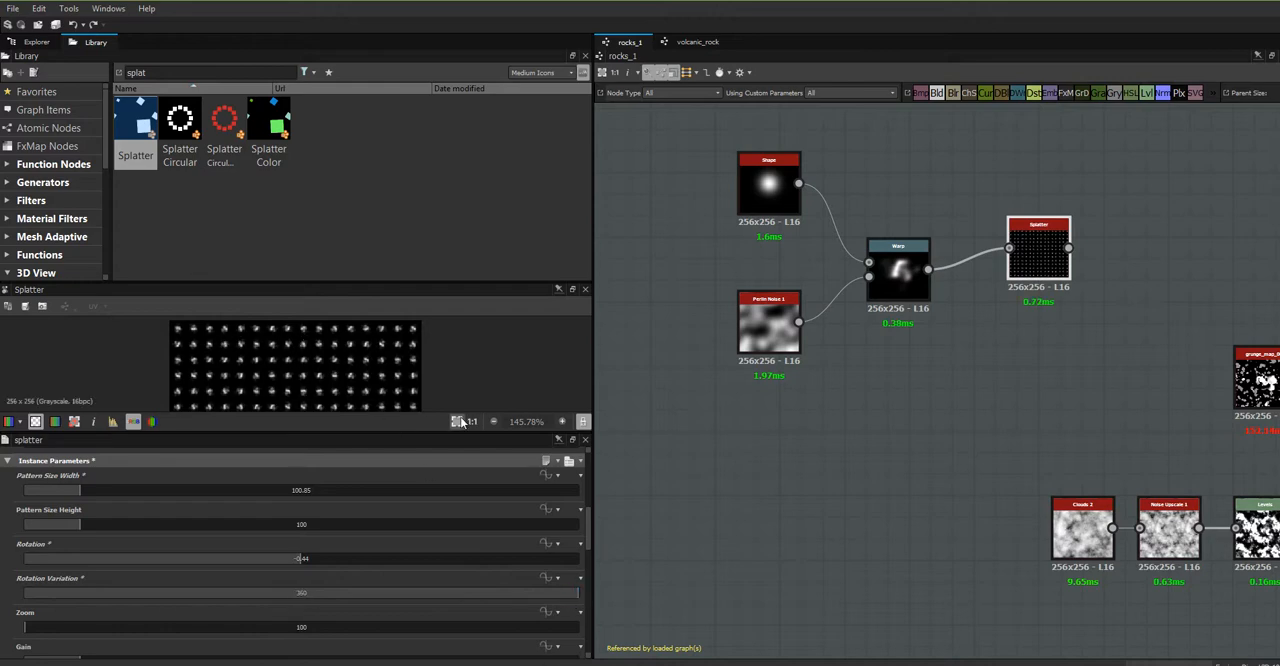
drag(565, 600, 18, 605)
mouse_move(298, 560)
mouse_down()
mouse_move(421, 558)
mouse_move(306, 560)
mouse_up()
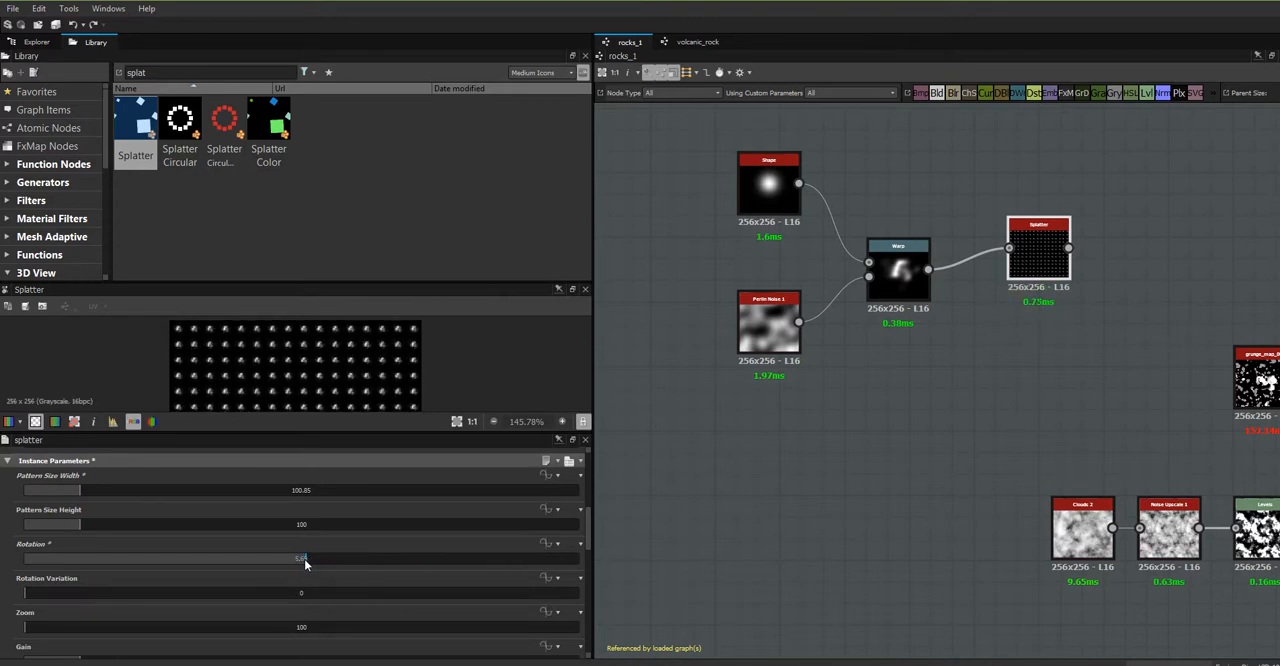
drag(30, 598, 551, 606)
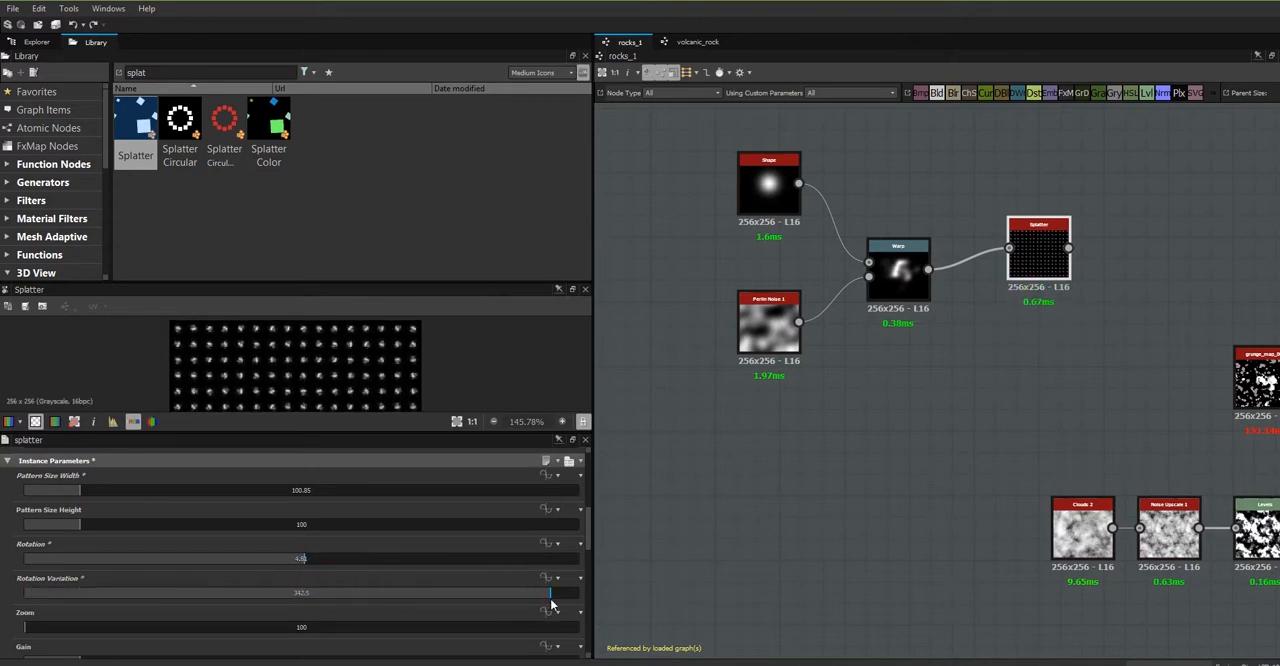
- Set the Splatter's zoom to 6367.19 and its gain to 6.22
drag(26, 627, 375, 627)
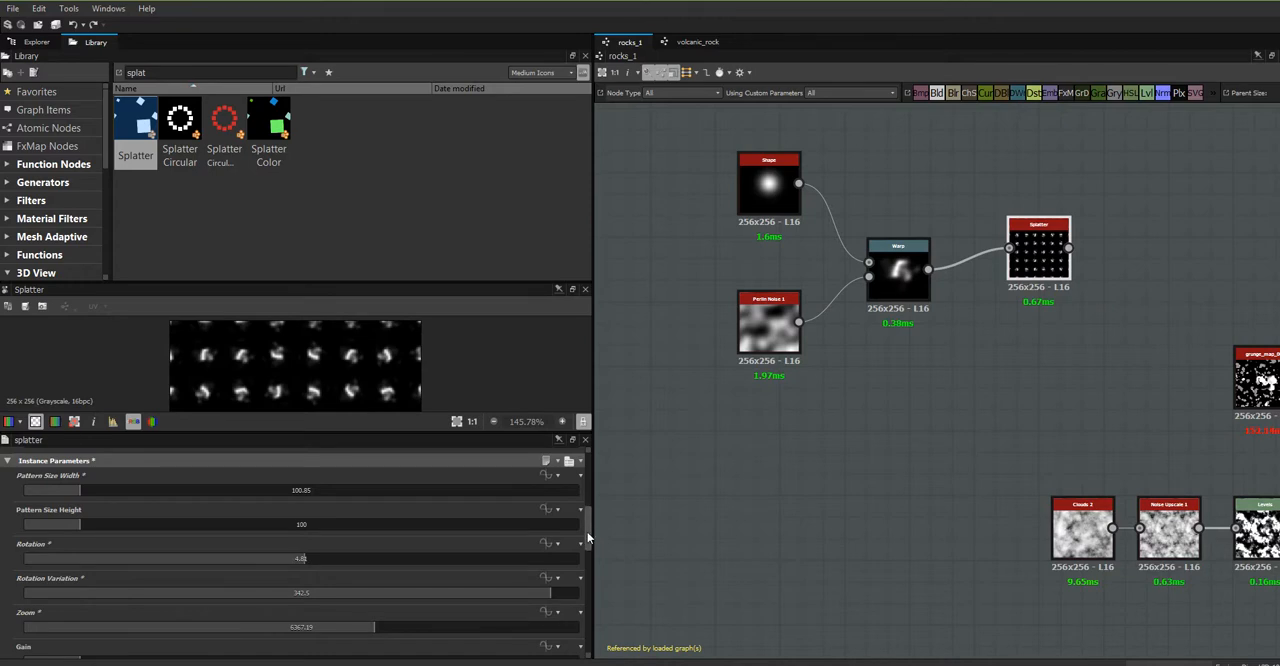
scroll(598, 531, down, 3)
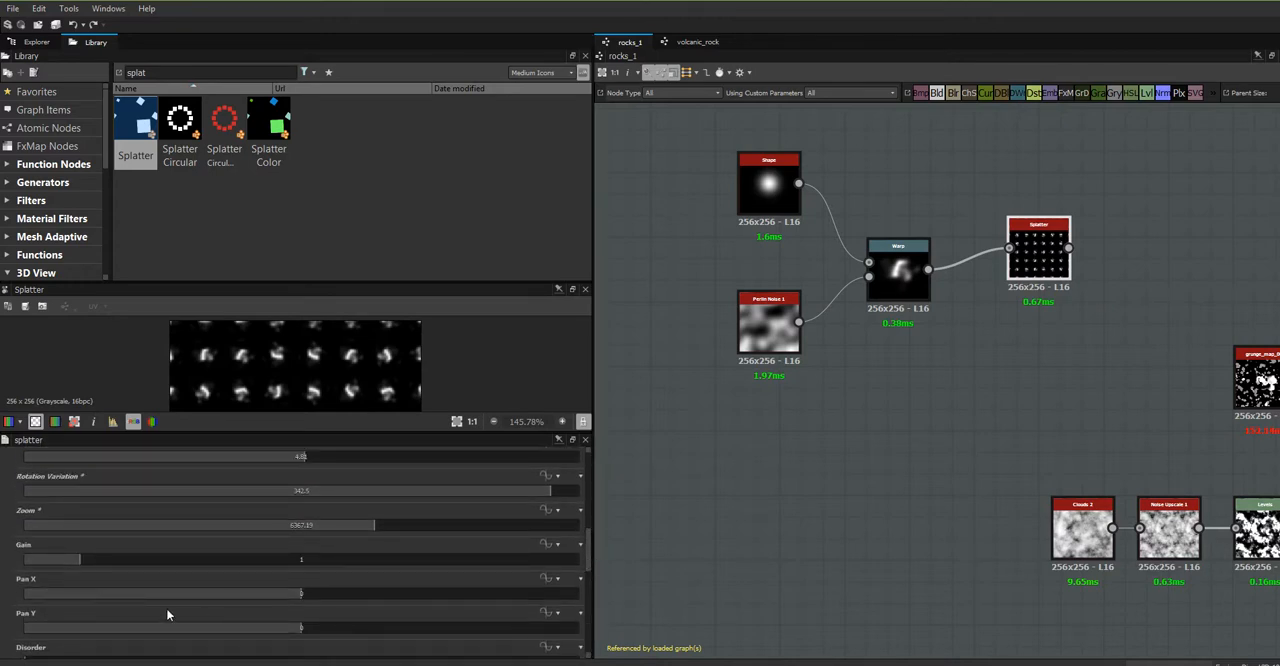
drag(78, 558, 368, 570)
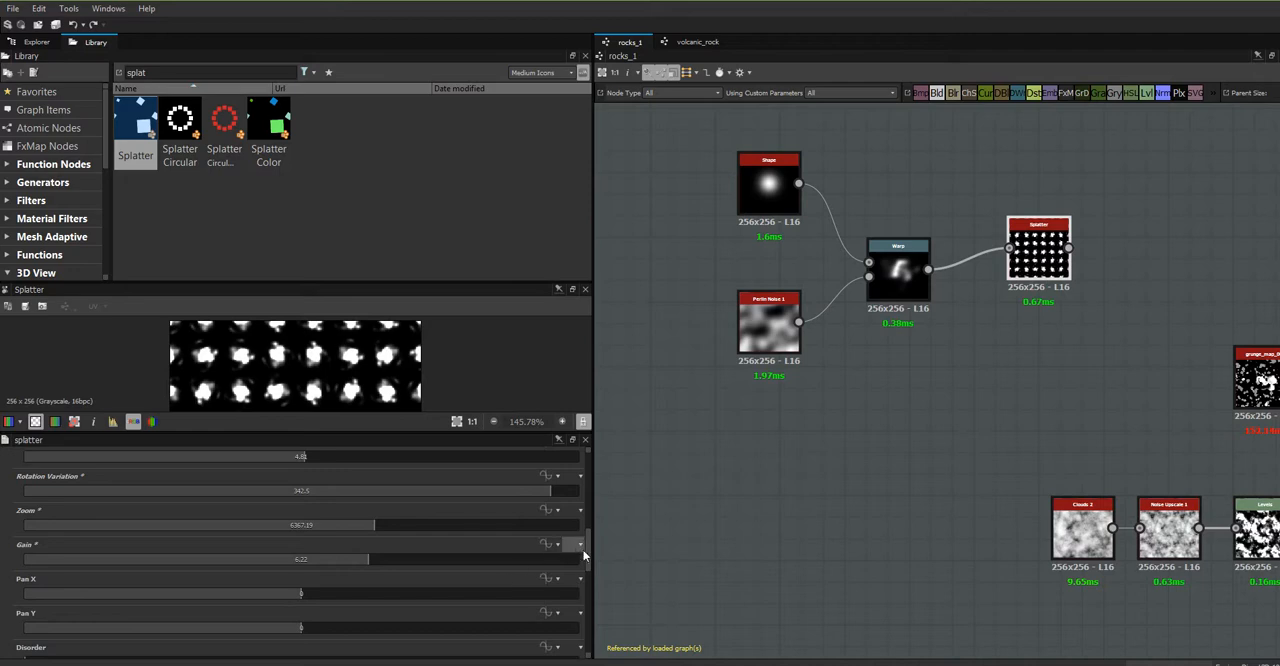
- Set the Splatter's disorder to 100 and grid number to 3, and switch Disorder Random to True
scroll(500, 505, down, 3)
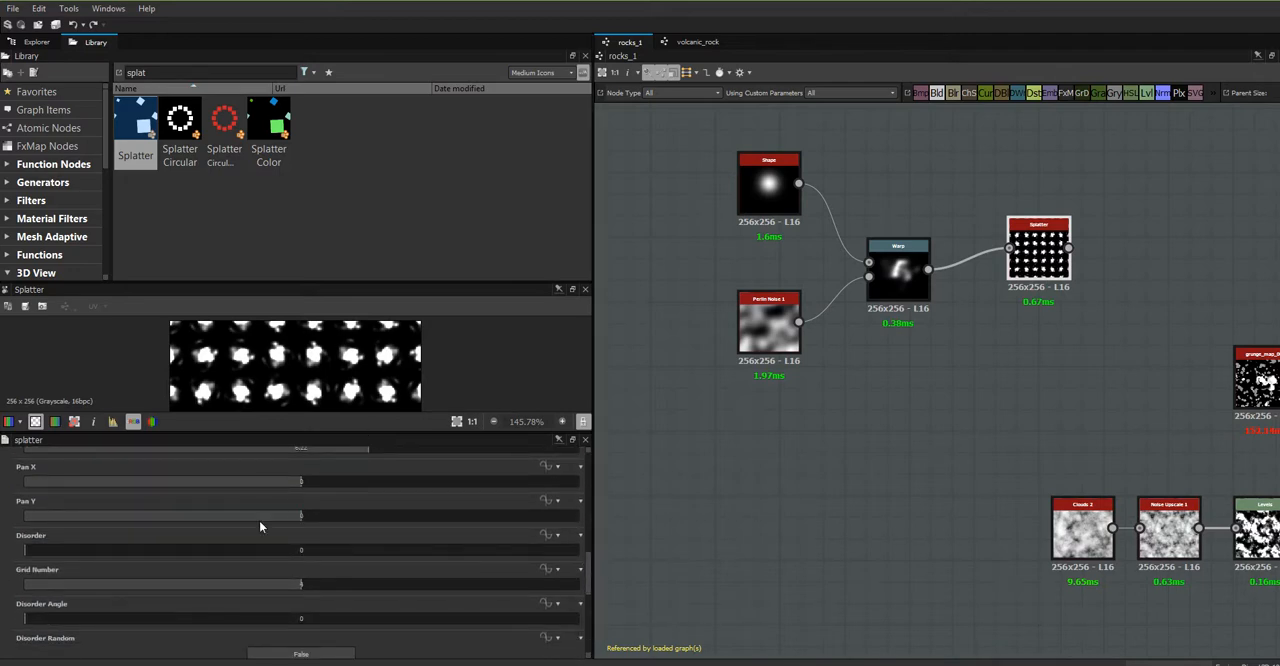
drag(24, 550, 580, 549)
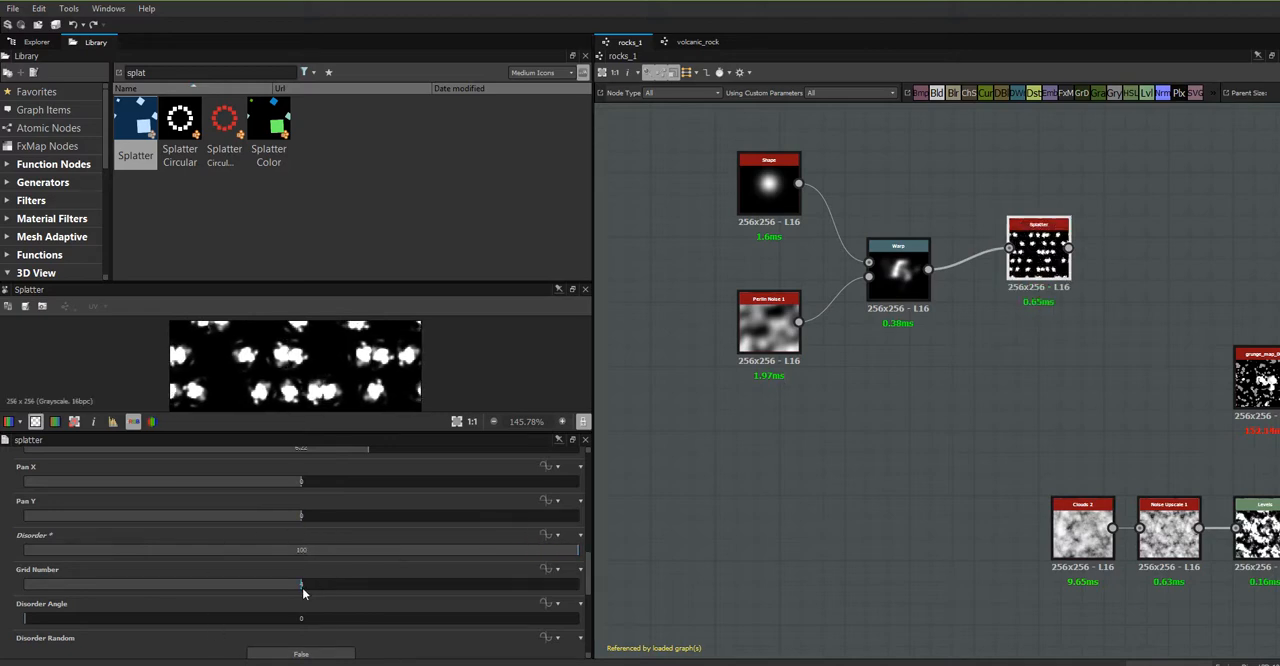
drag(301, 584, 211, 588)
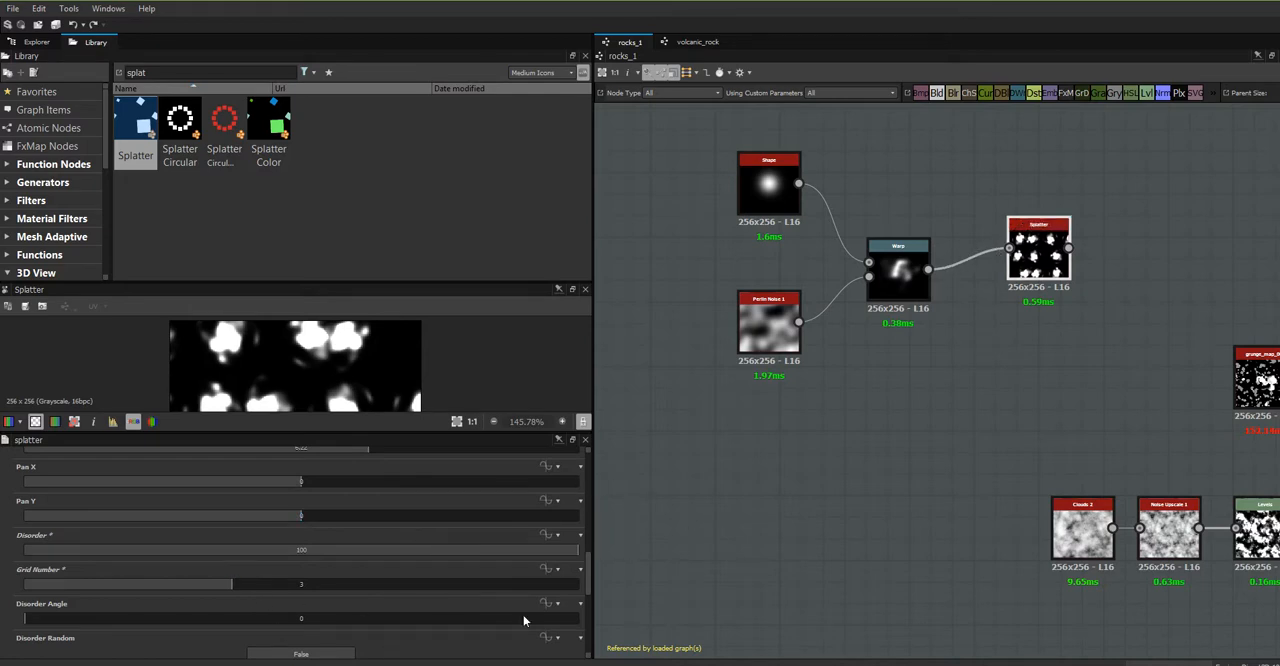
drag(588, 581, 596, 608)
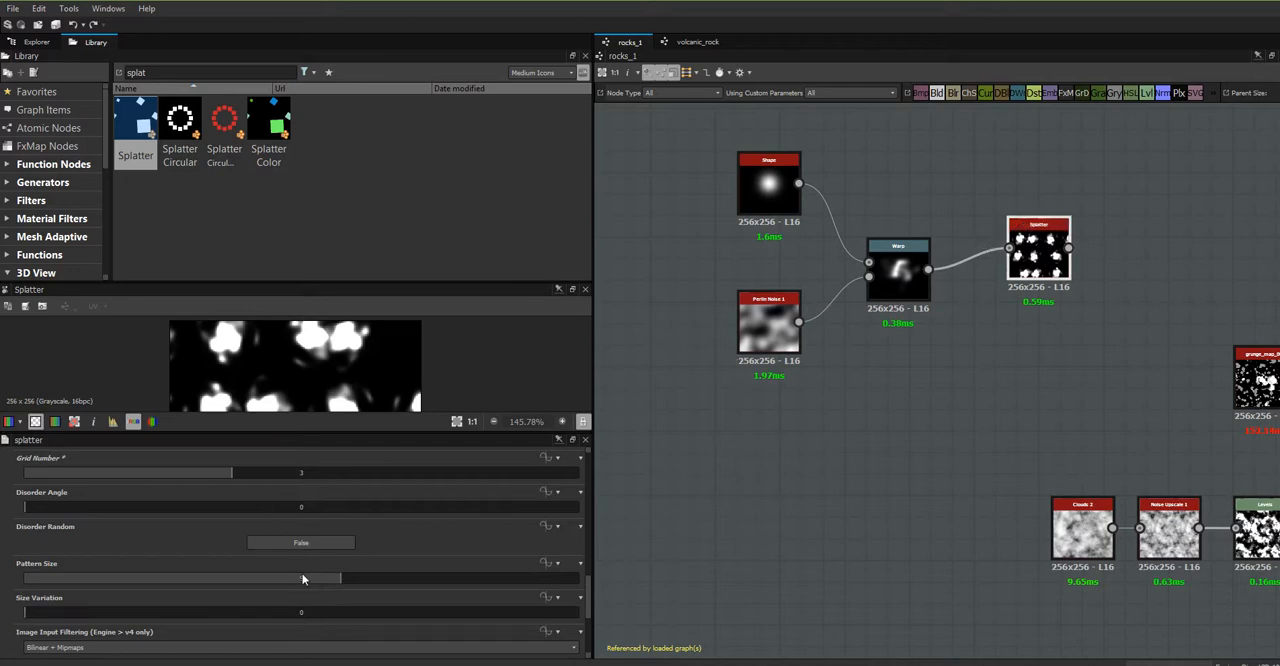
click(312, 543)
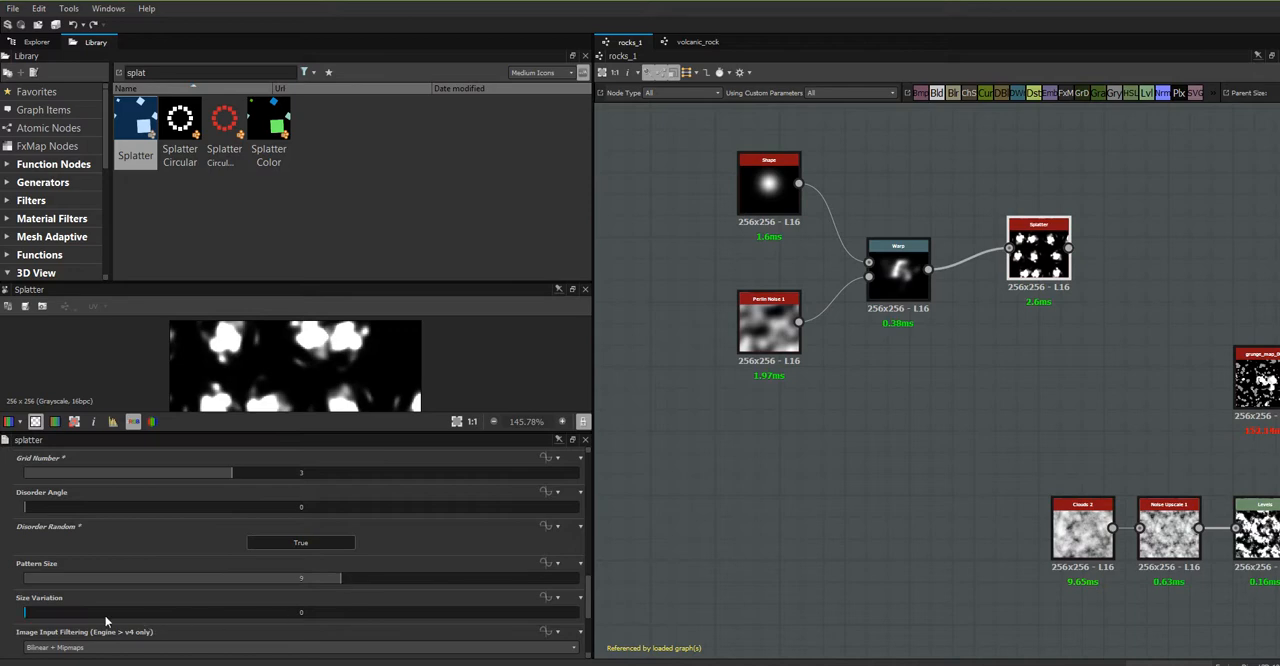
- Set the Splatter's size variation to about 86, Pan X to -25.15 and Pan Y to 7.65
drag(27, 614, 504, 627)
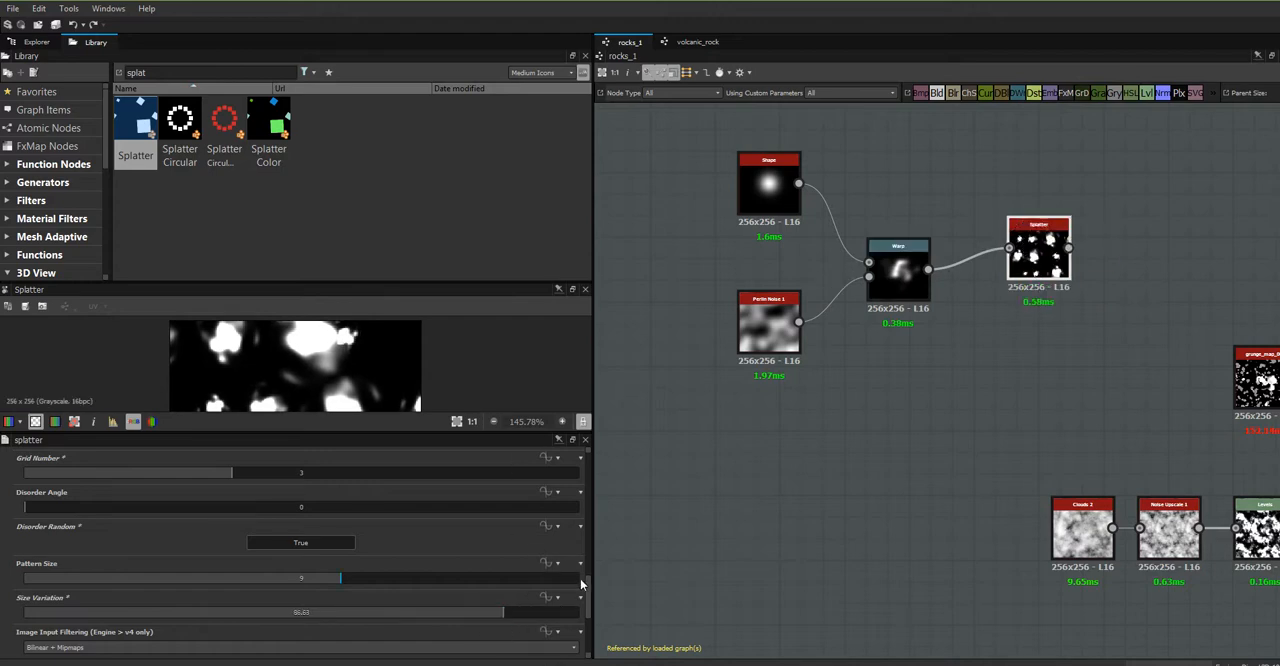
drag(588, 600, 617, 550)
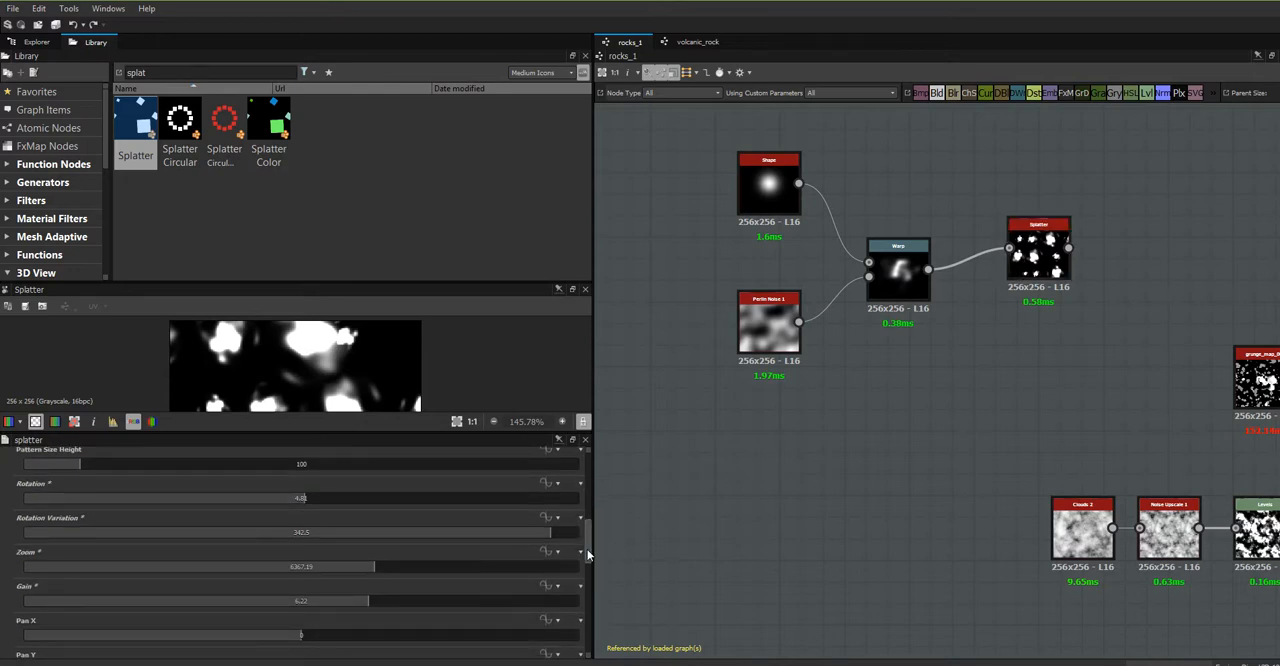
scroll(587, 549, down, 3)
drag(299, 547, 231, 550)
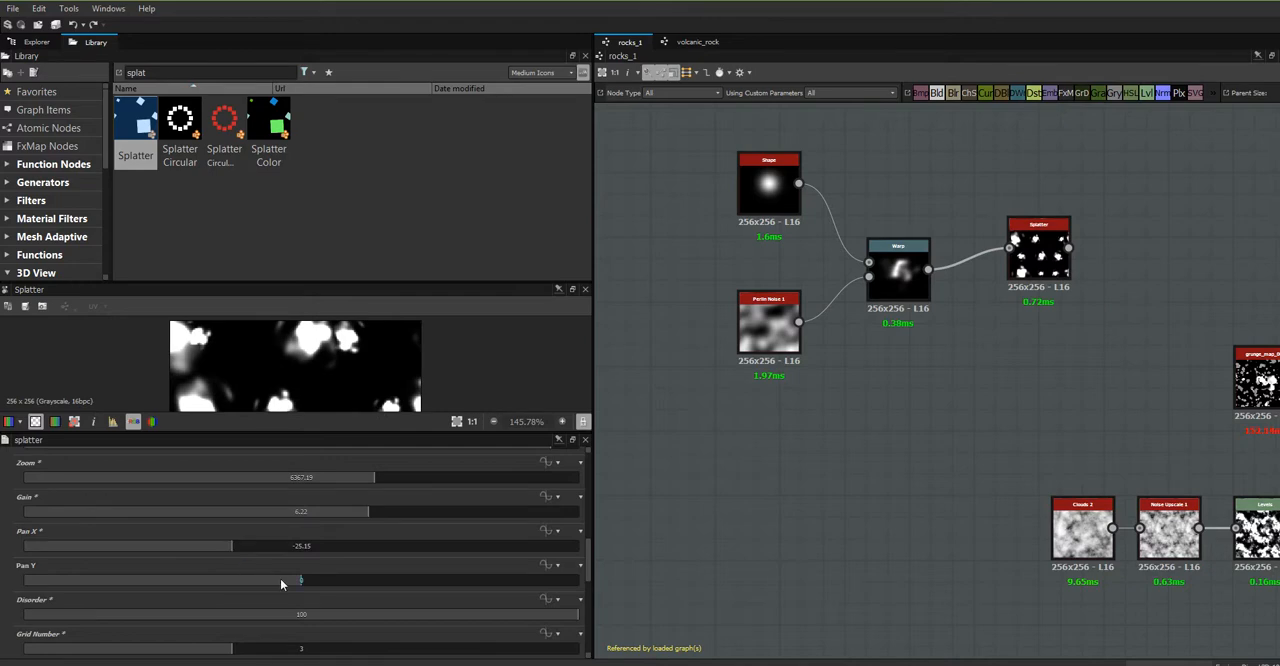
mouse_move(301, 580)
mouse_down()
mouse_move(337, 578)
mouse_move(323, 586)
mouse_up()
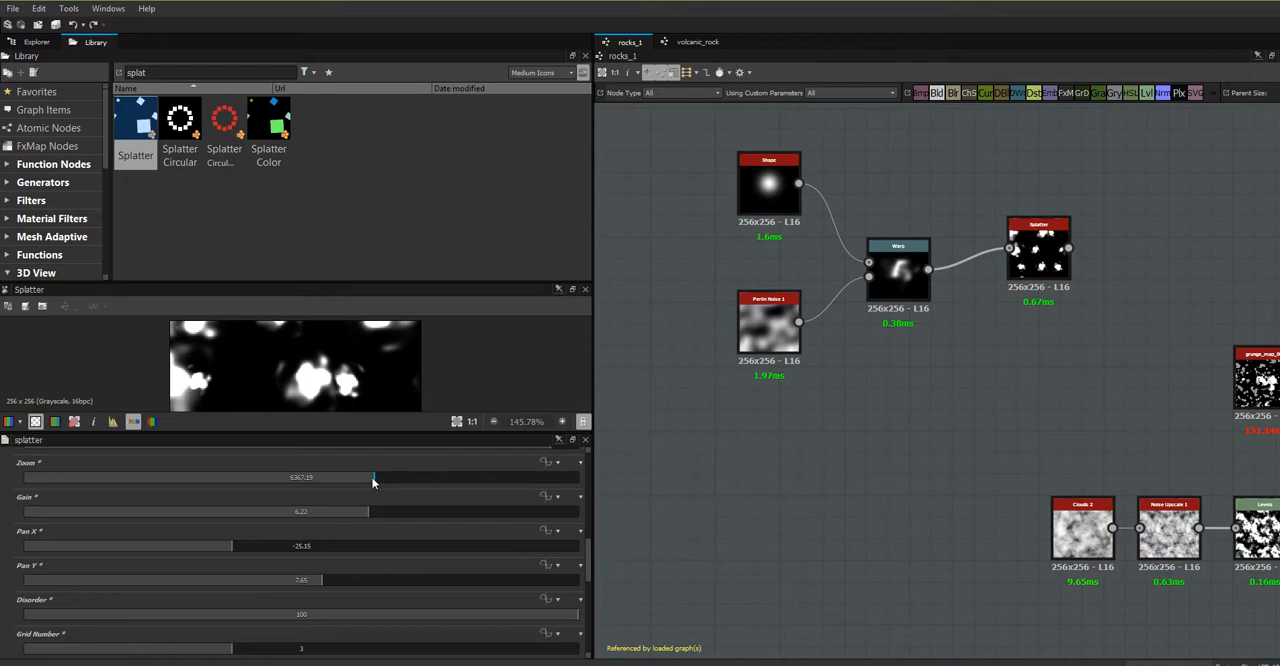
- Set the Splatter's zoom to 5982.26, pattern size width to 144.59, pattern size height to 190.77 and rotation to 10.94
drag(371, 476, 352, 480)
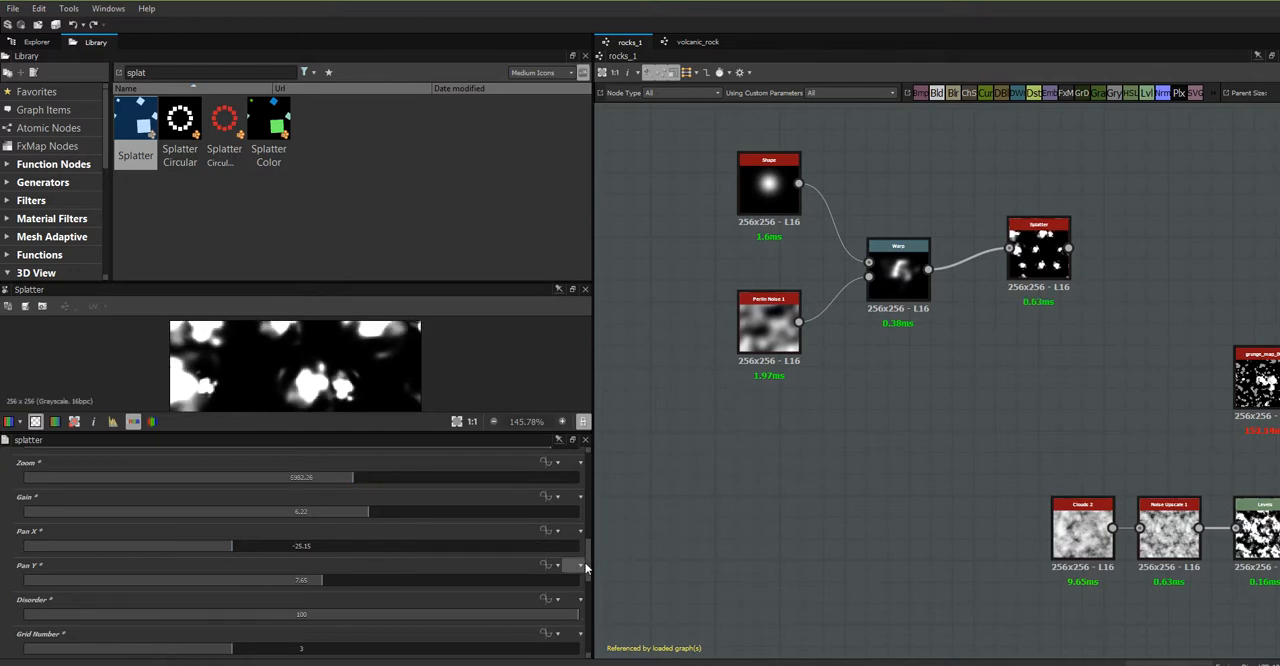
drag(587, 567, 594, 534)
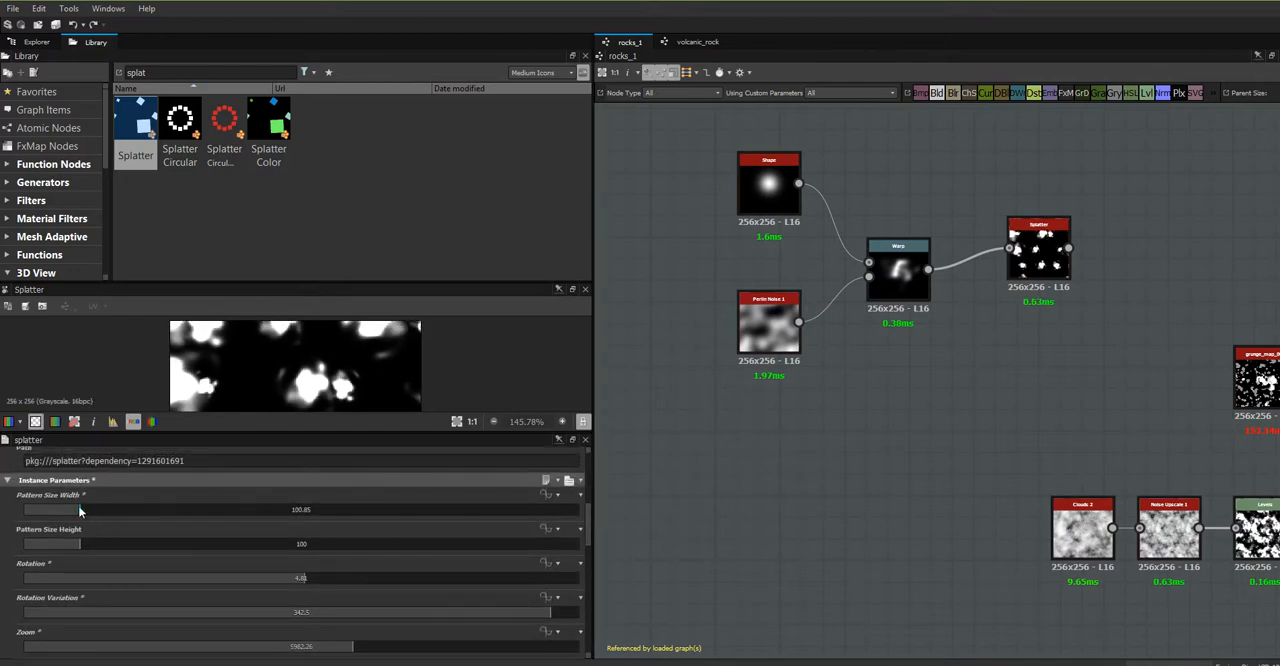
drag(80, 511, 129, 558)
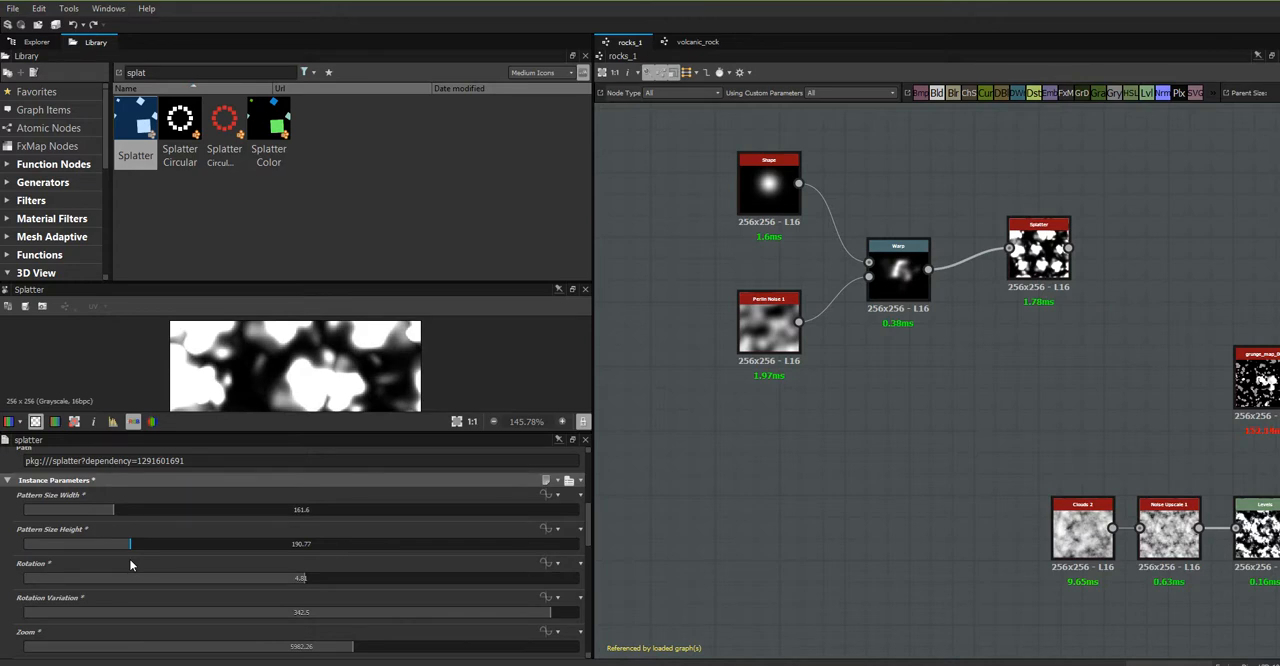
drag(110, 511, 104, 513)
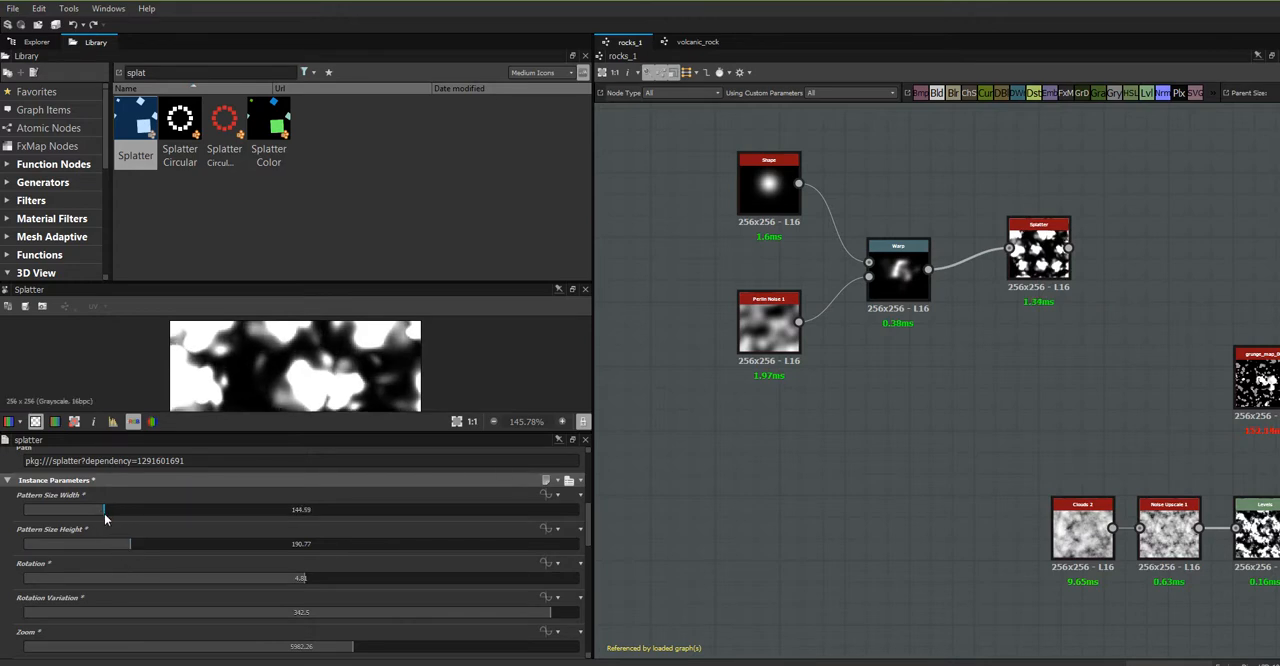
drag(303, 579, 310, 578)
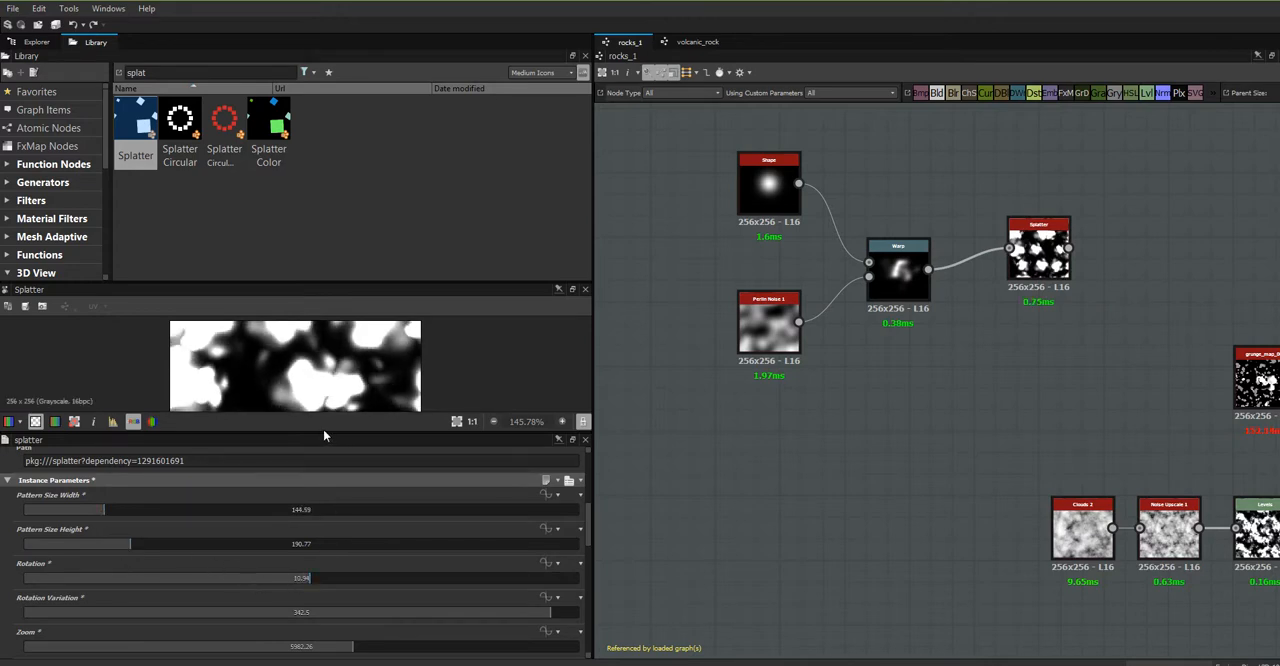
- Enlarge the 2D preview and set the Splatter's rotation to -16.18
drag(323, 433, 327, 531)
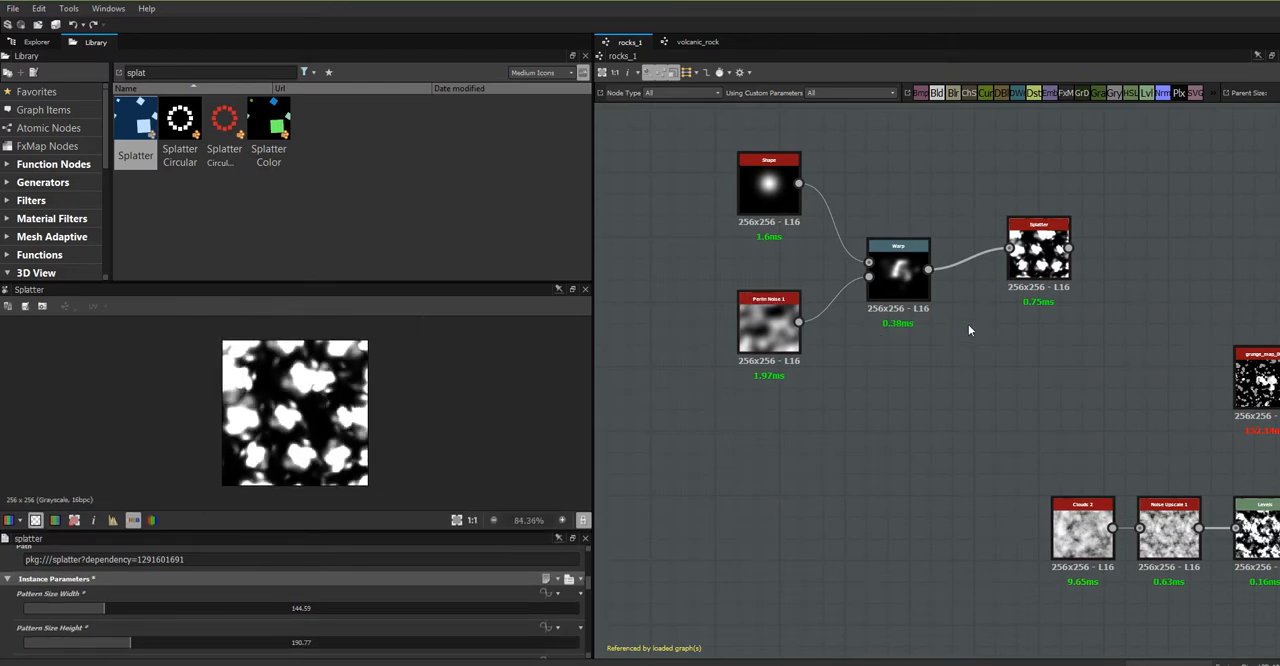
middle_drag(1008, 342, 711, 320)
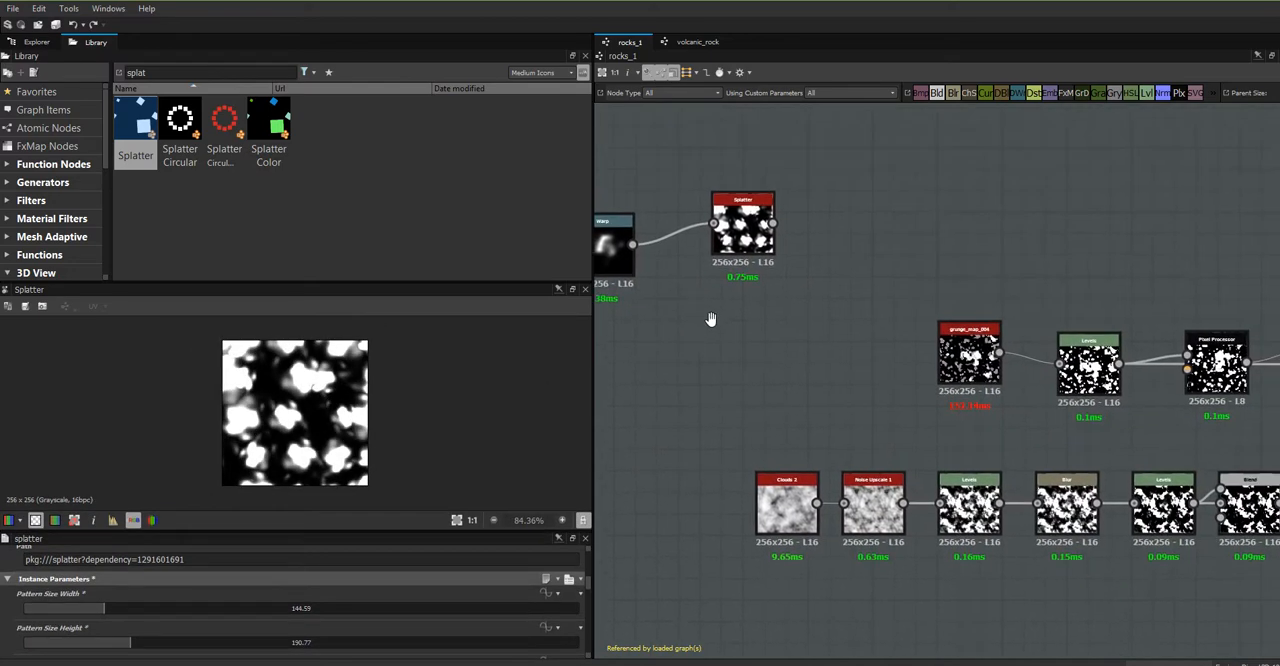
scroll(1162, 349, down, 2)
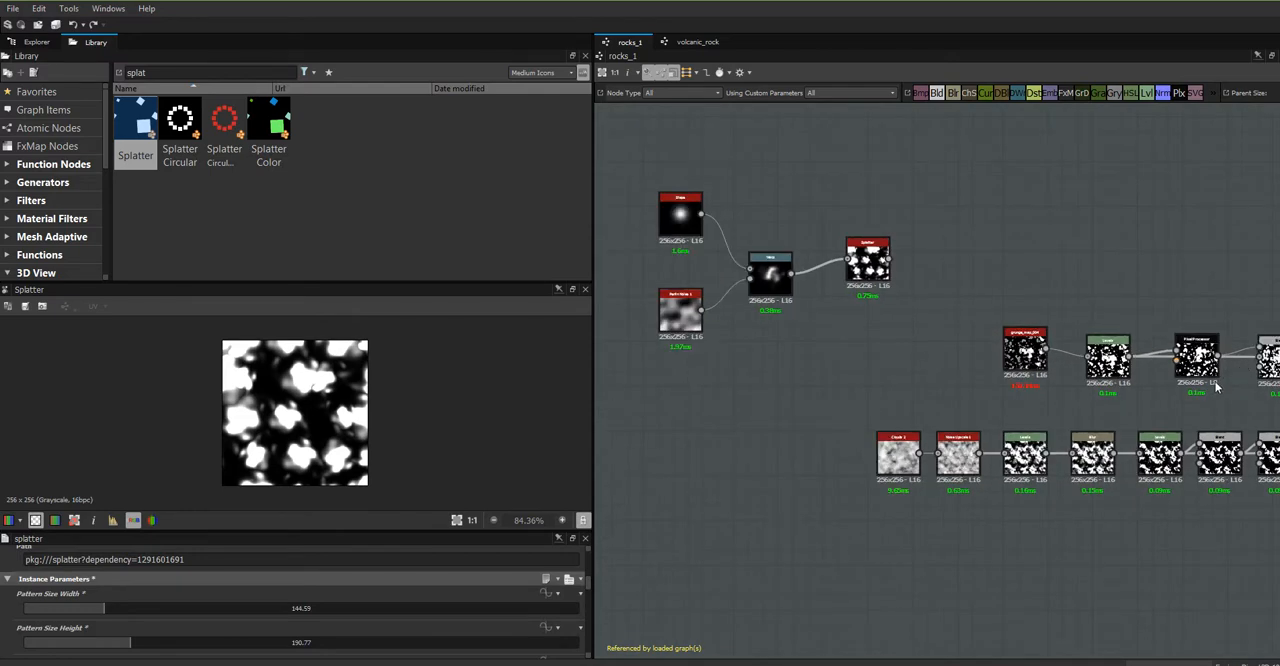
middle_drag(1192, 386, 1112, 351)
drag(791, 228, 783, 220)
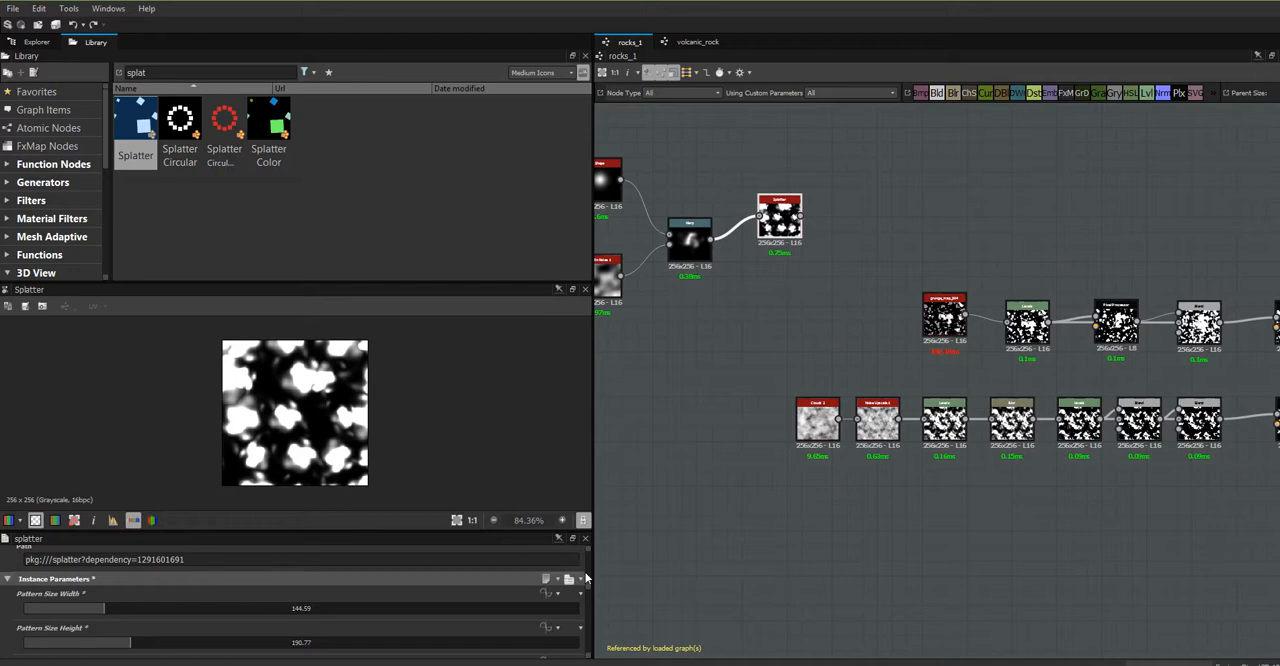
scroll(586, 580, down, 5)
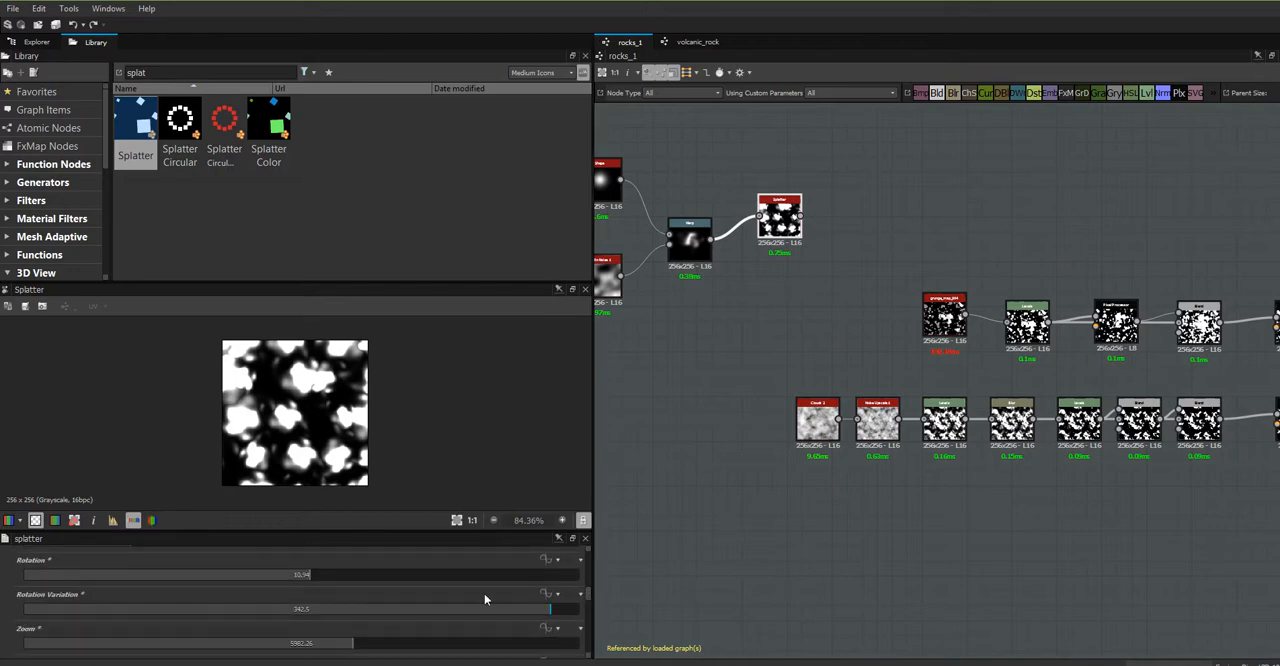
drag(317, 576, 289, 575)
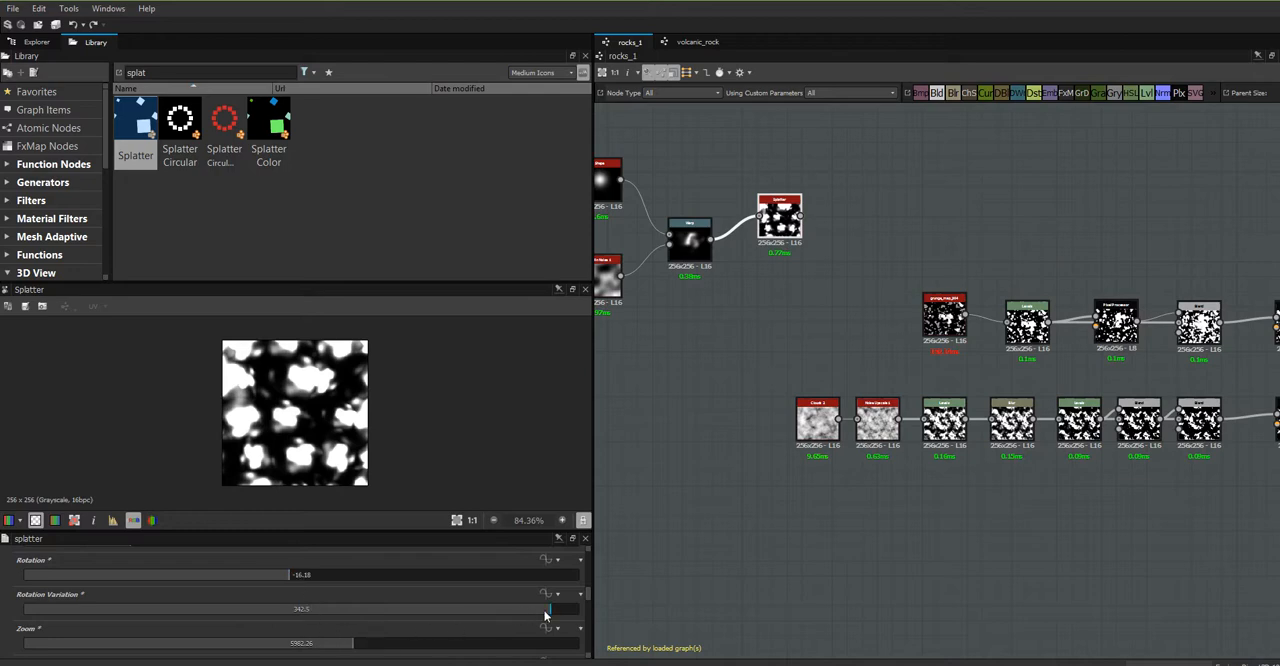
- Set the Splatter's disorder to 83.84, Pan Y to 19.32 and disorder angle to 262.89
scroll(590, 610, down, 3)
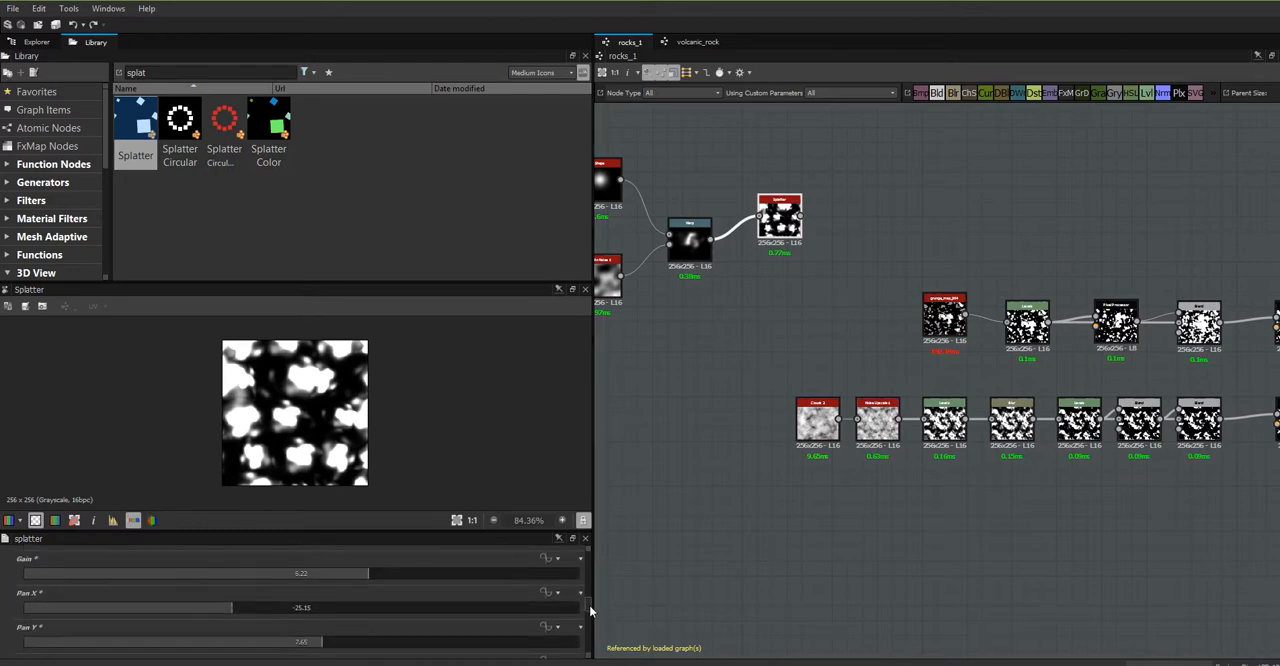
scroll(590, 610, down, 3)
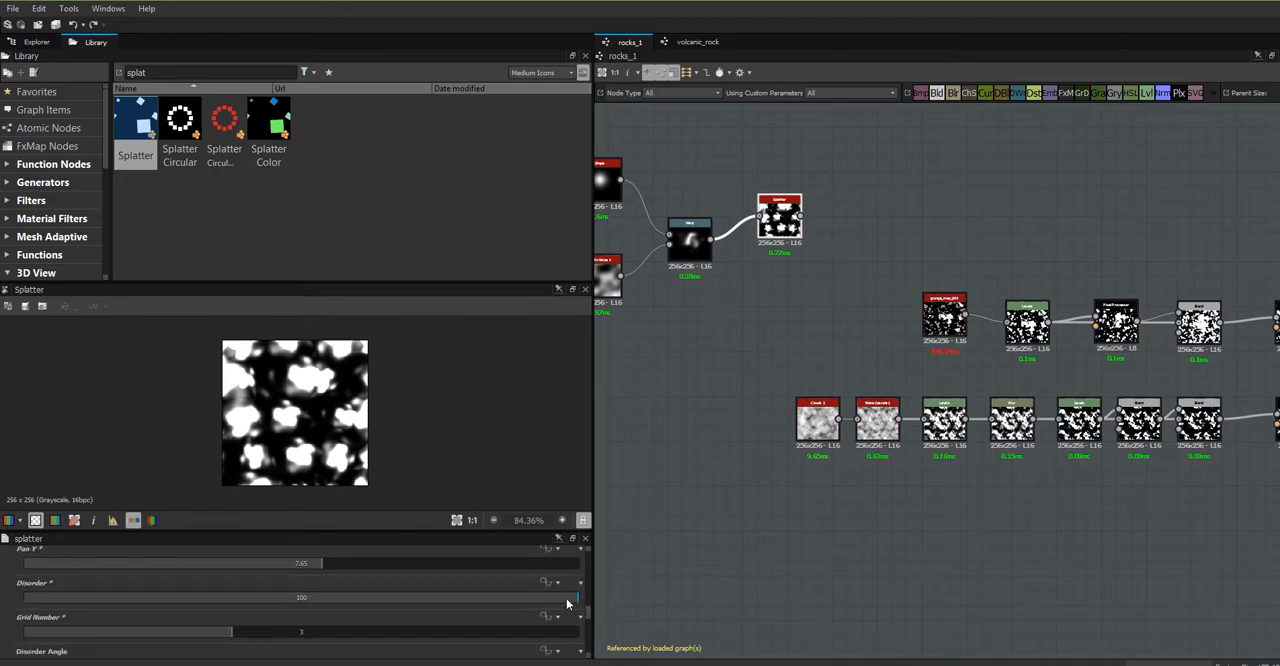
drag(567, 603, 489, 598)
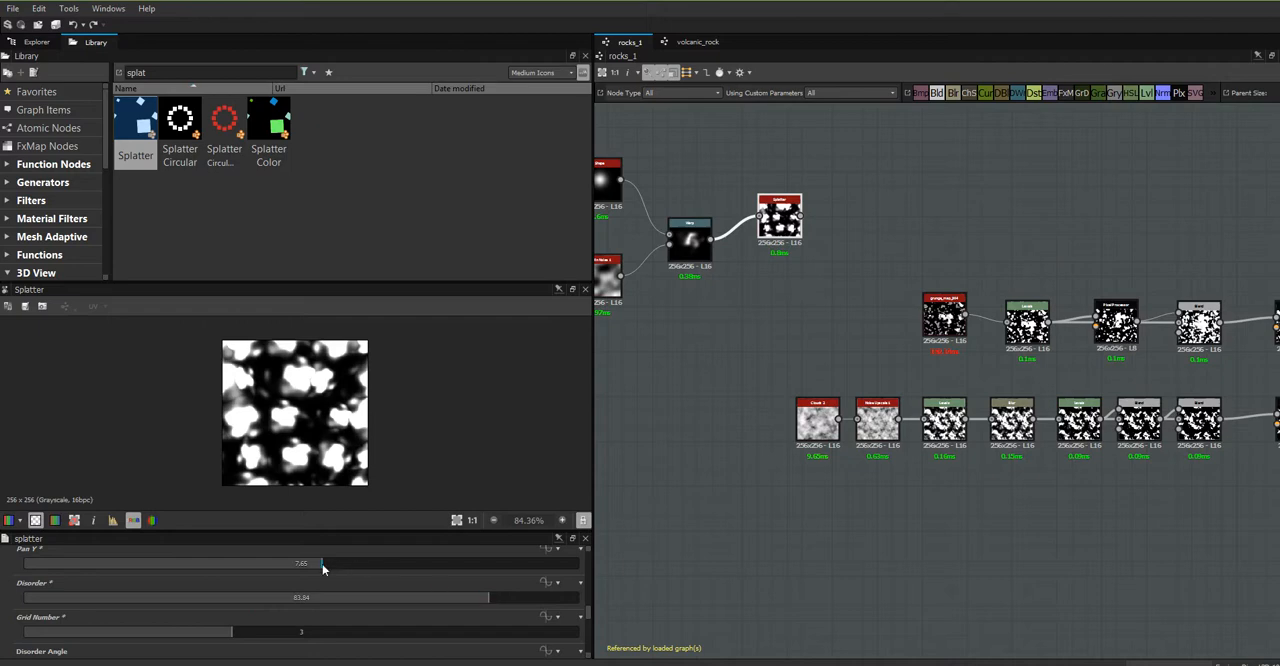
drag(322, 564, 354, 562)
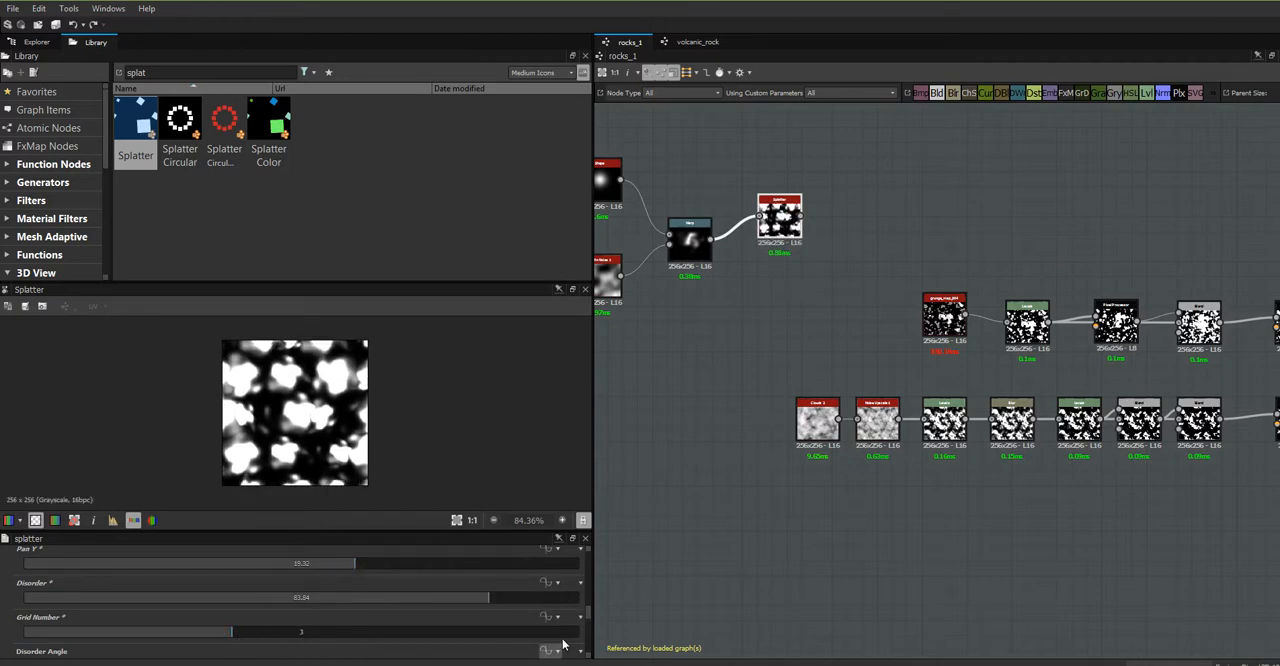
drag(588, 614, 588, 621)
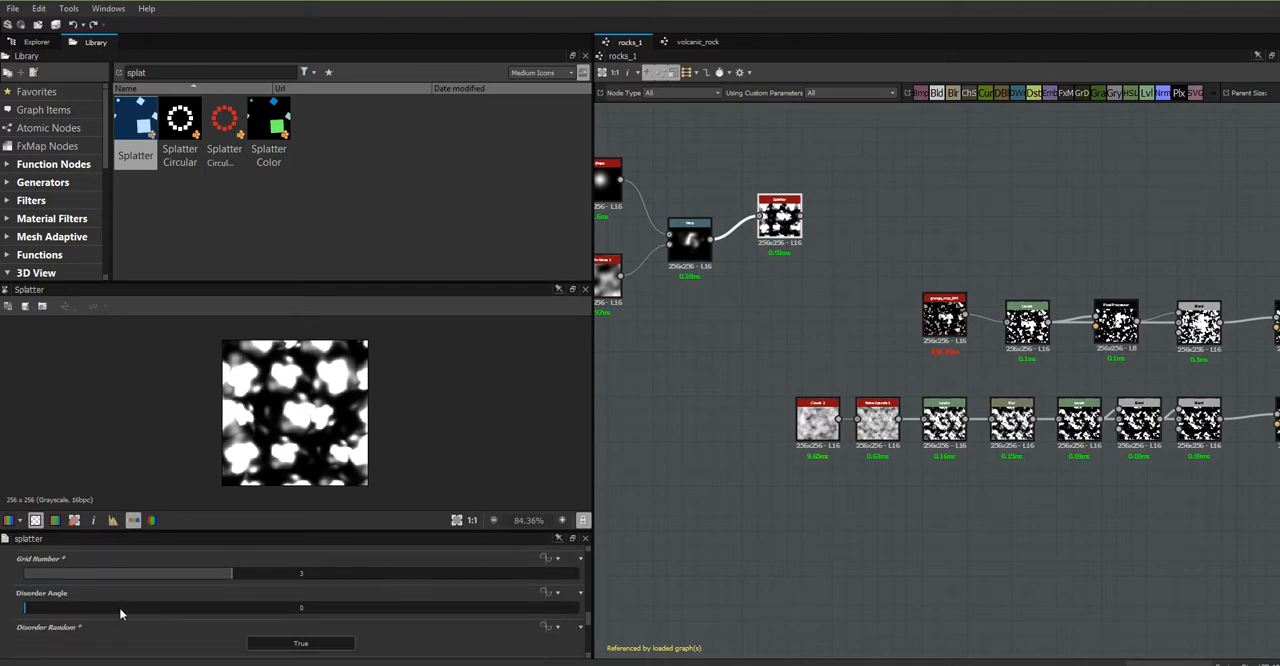
drag(30, 608, 428, 612)
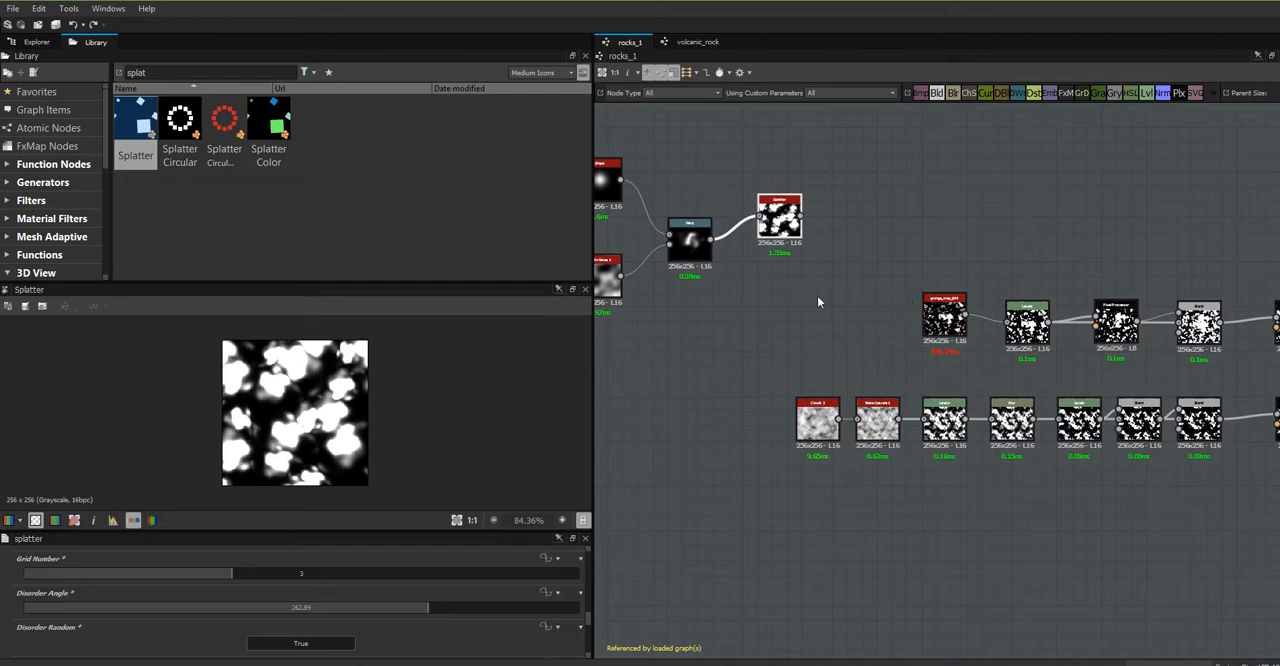
- Duplicate the Splatter node with its Warp connection and place the copy directly below the original
middle_drag(817, 294, 928, 286)
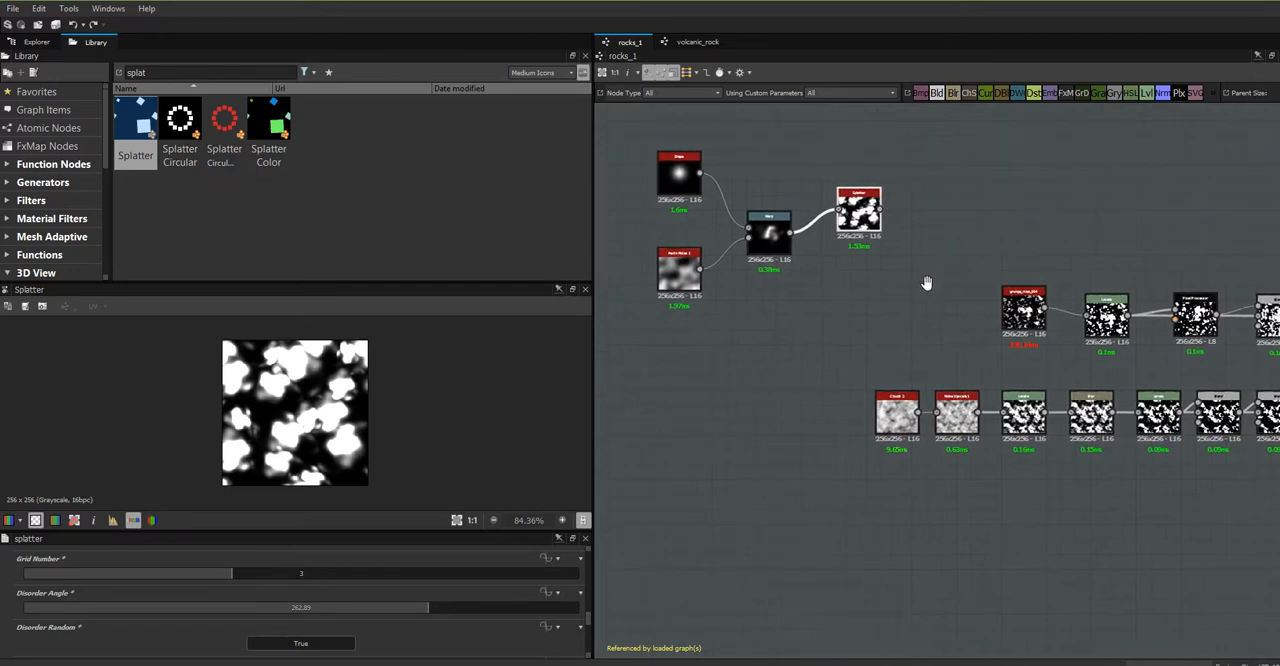
click(177, 125)
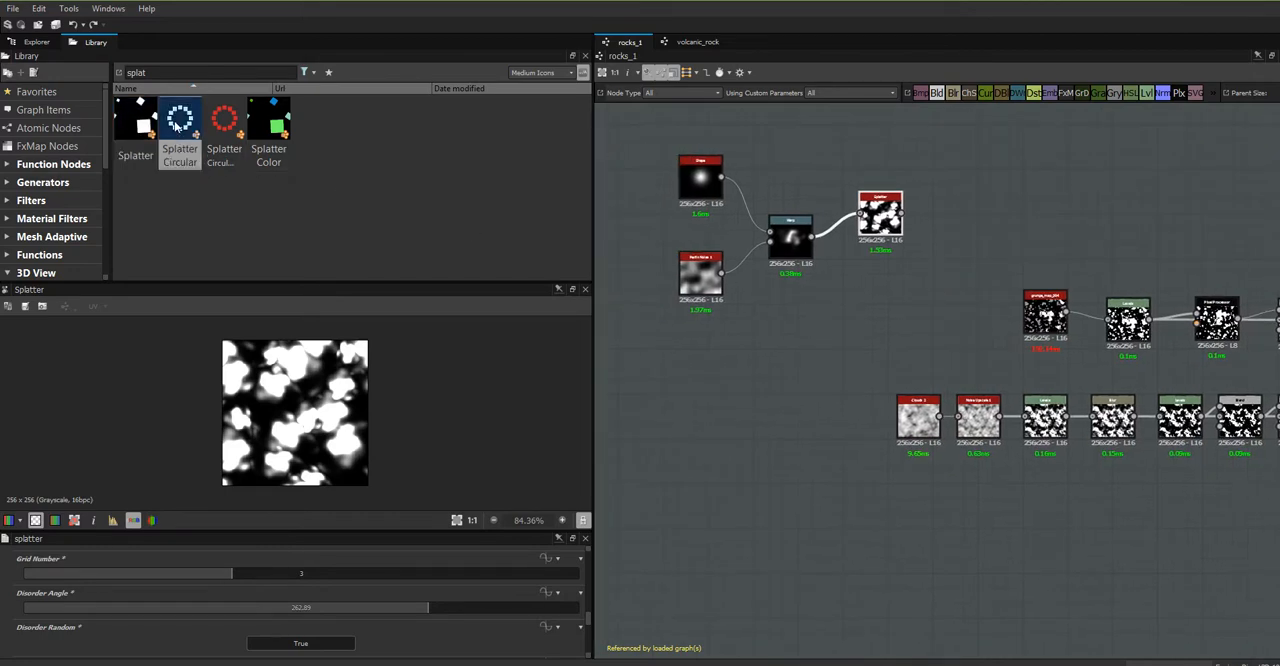
mouse_move(177, 125)
mouse_down()
mouse_move(843, 386)
mouse_move(178, 160)
mouse_move(180, 135)
mouse_up()
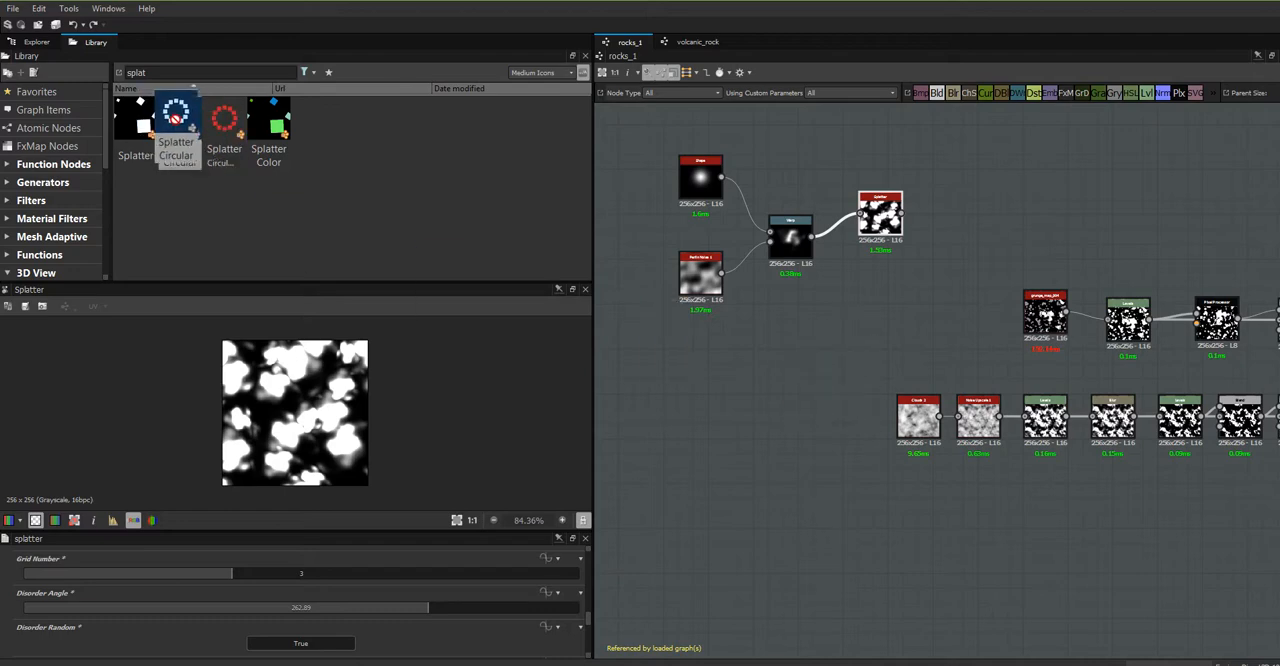
drag(878, 228, 878, 222)
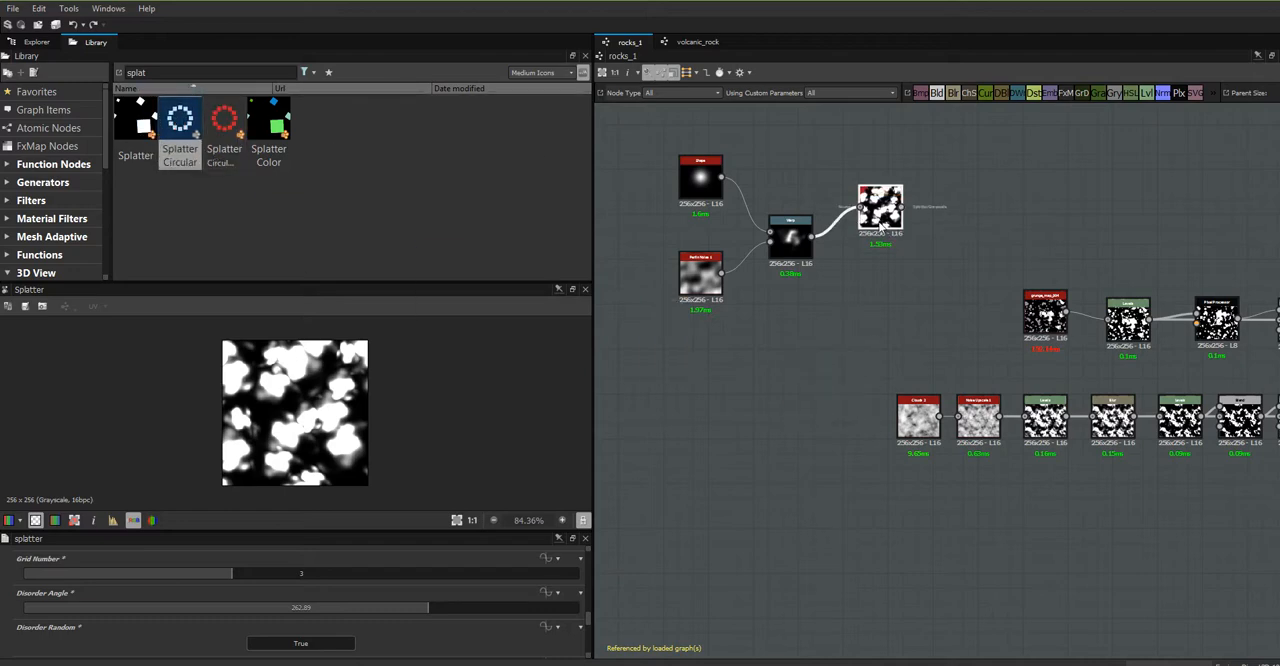
key(ctrl+d)
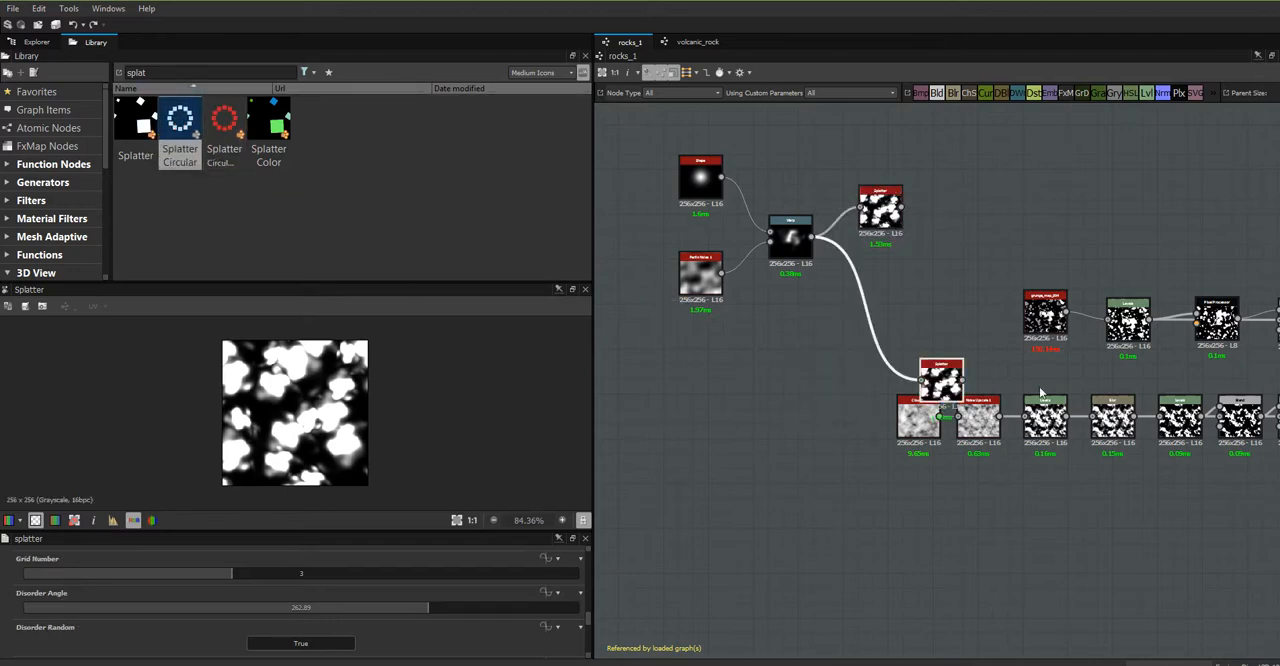
drag(945, 385, 884, 272)
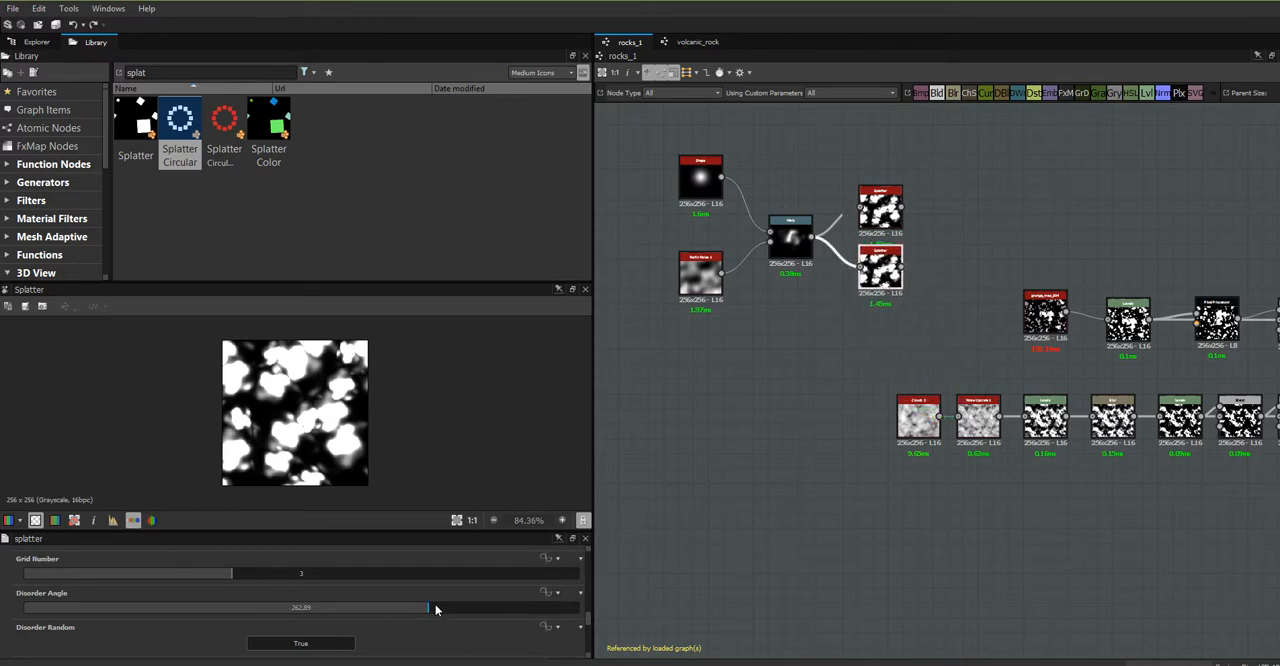
- Set the duplicate Splatter's pattern size width to 128.8 and pattern size height to 156.74
scroll(586, 623, down, 2)
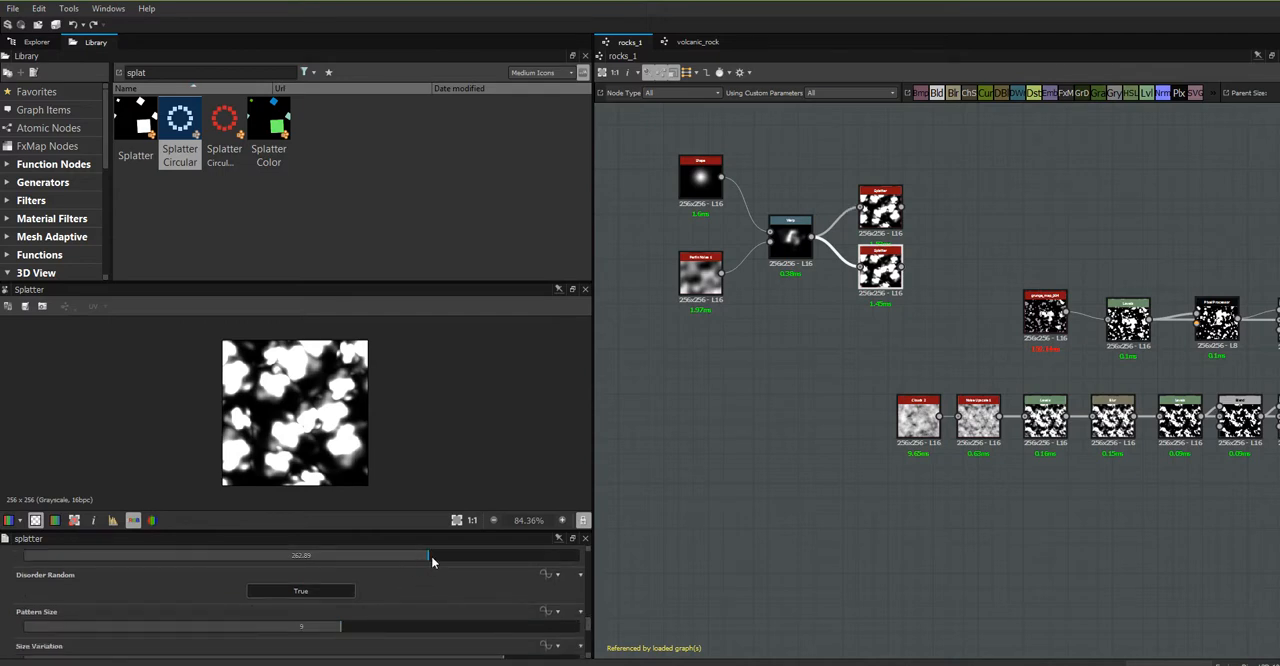
scroll(586, 623, down, 3)
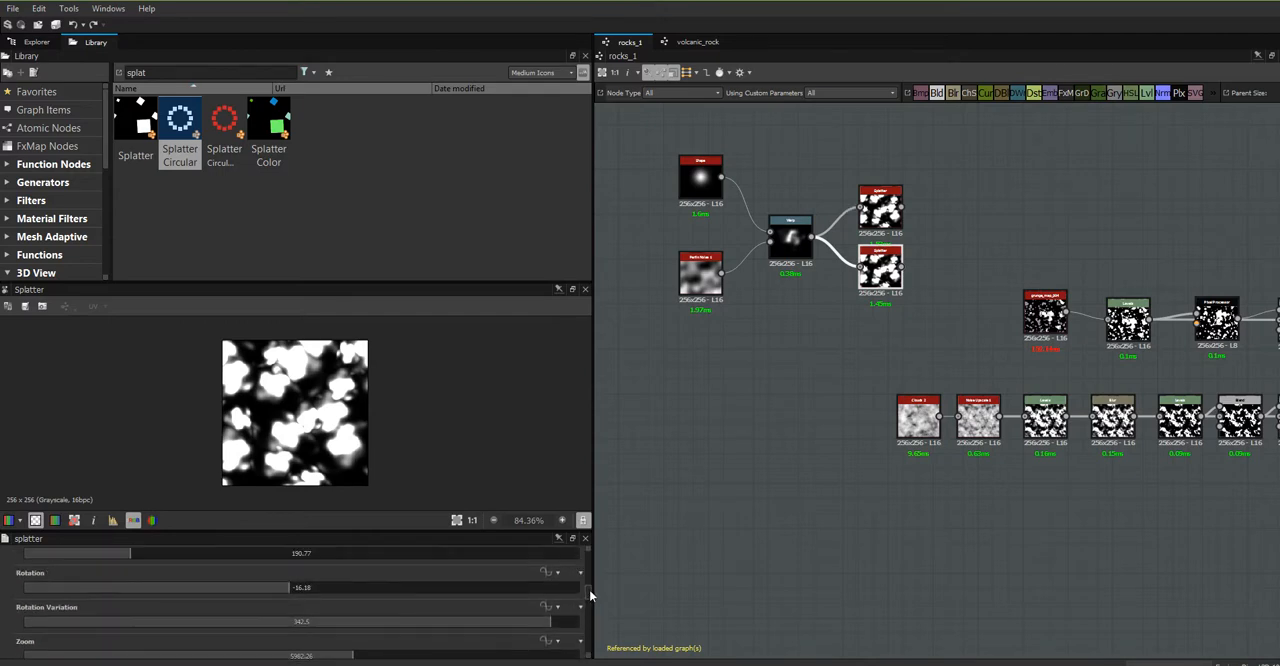
scroll(590, 596, up, 6)
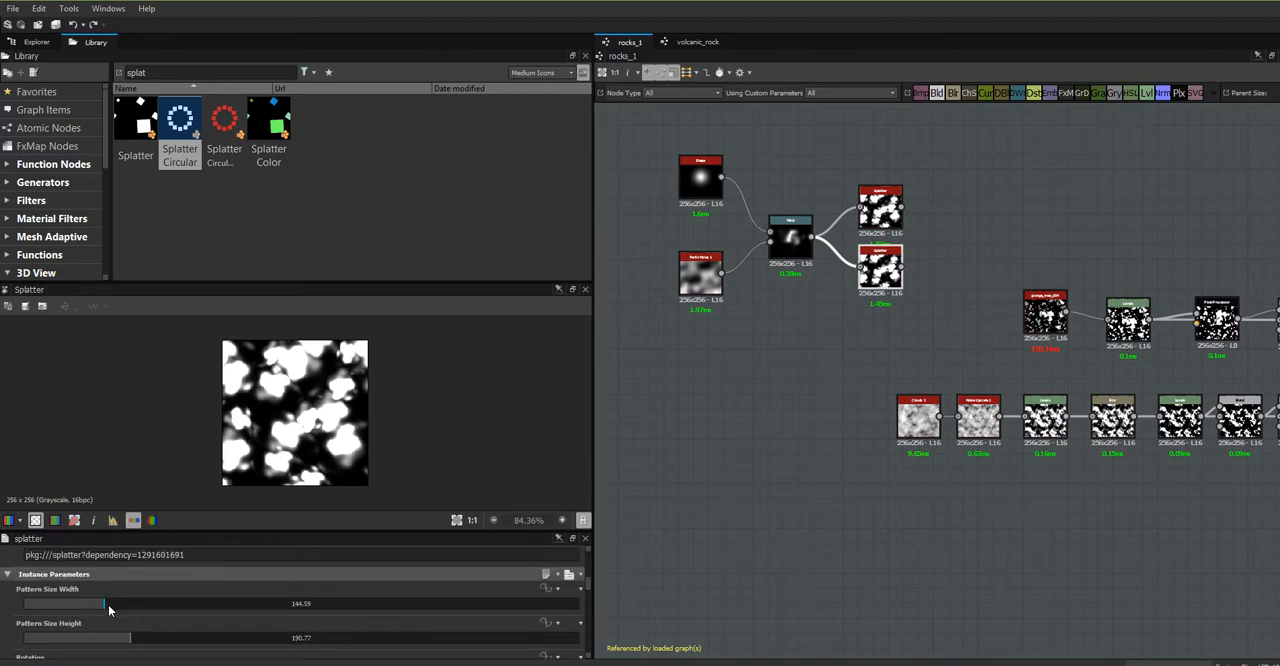
drag(104, 609, 112, 647)
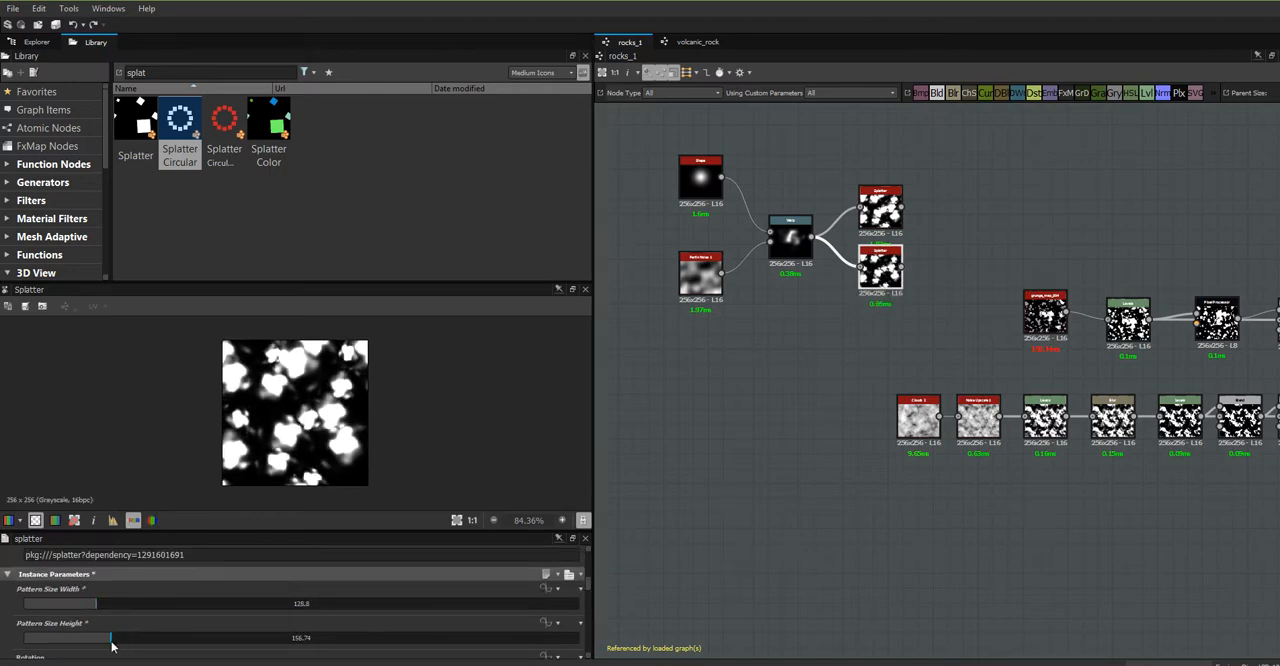
- Set the duplicate Splatter's zoom to 4069.62 and its Pan Y to 33.66
scroll(588, 600, down, 4)
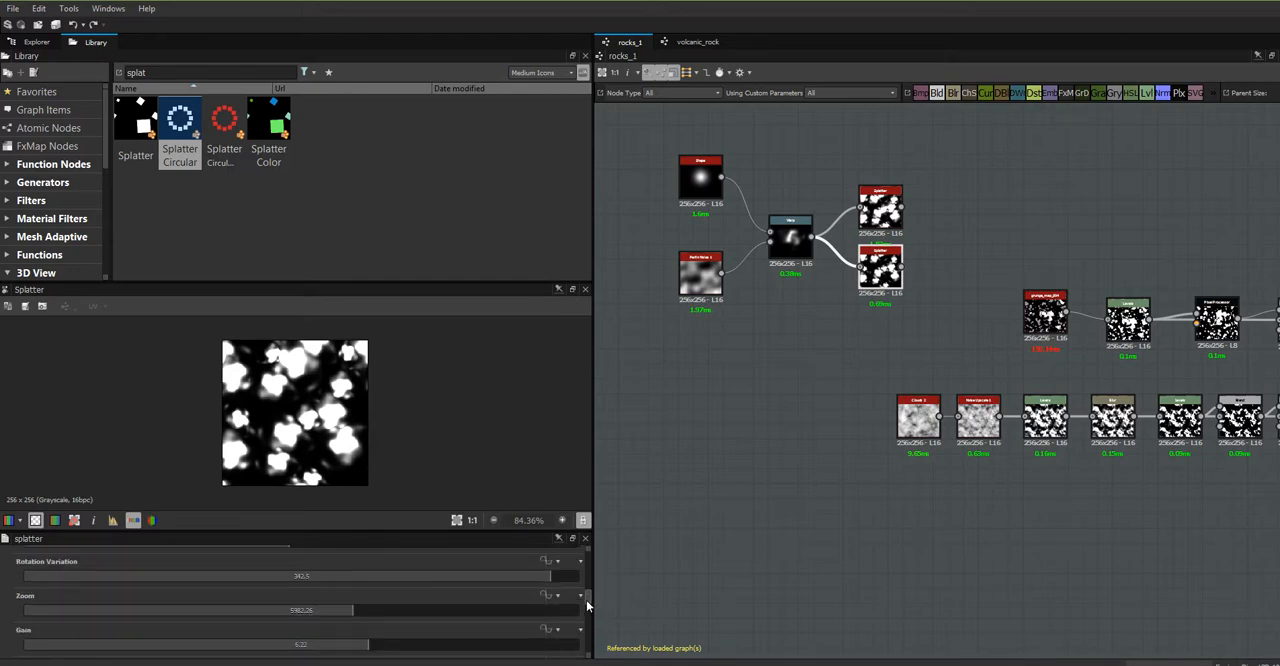
drag(350, 614, 247, 641)
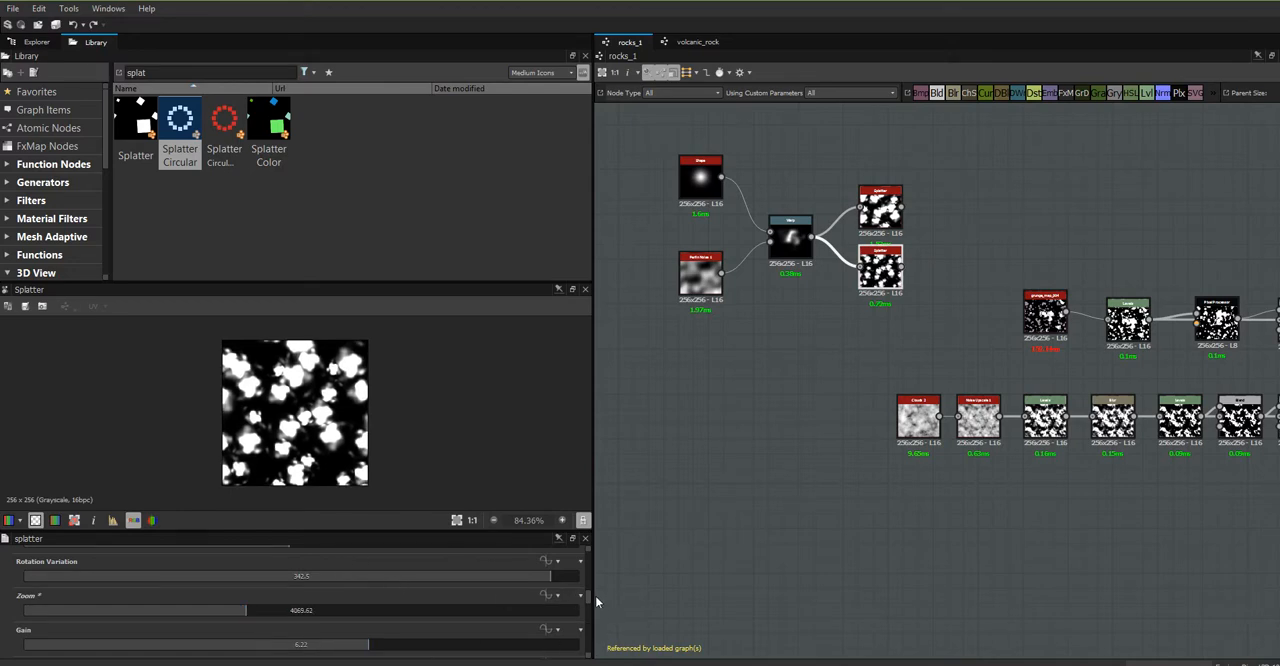
scroll(589, 600, down, 3)
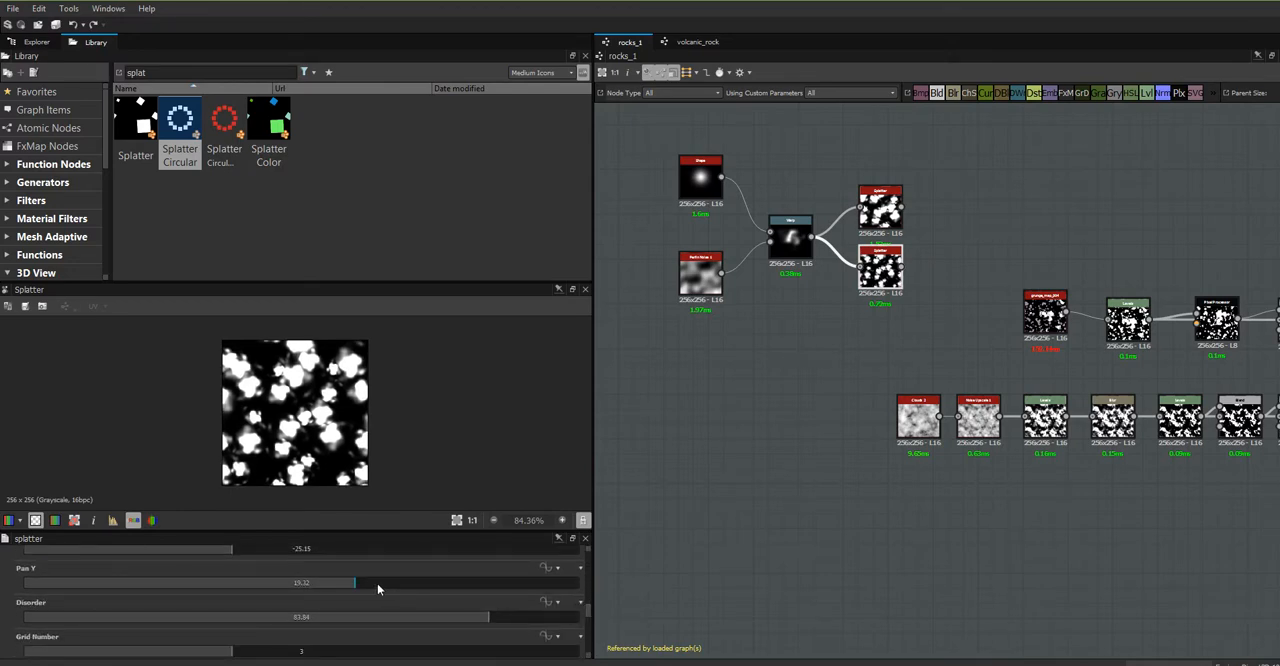
drag(350, 587, 397, 586)
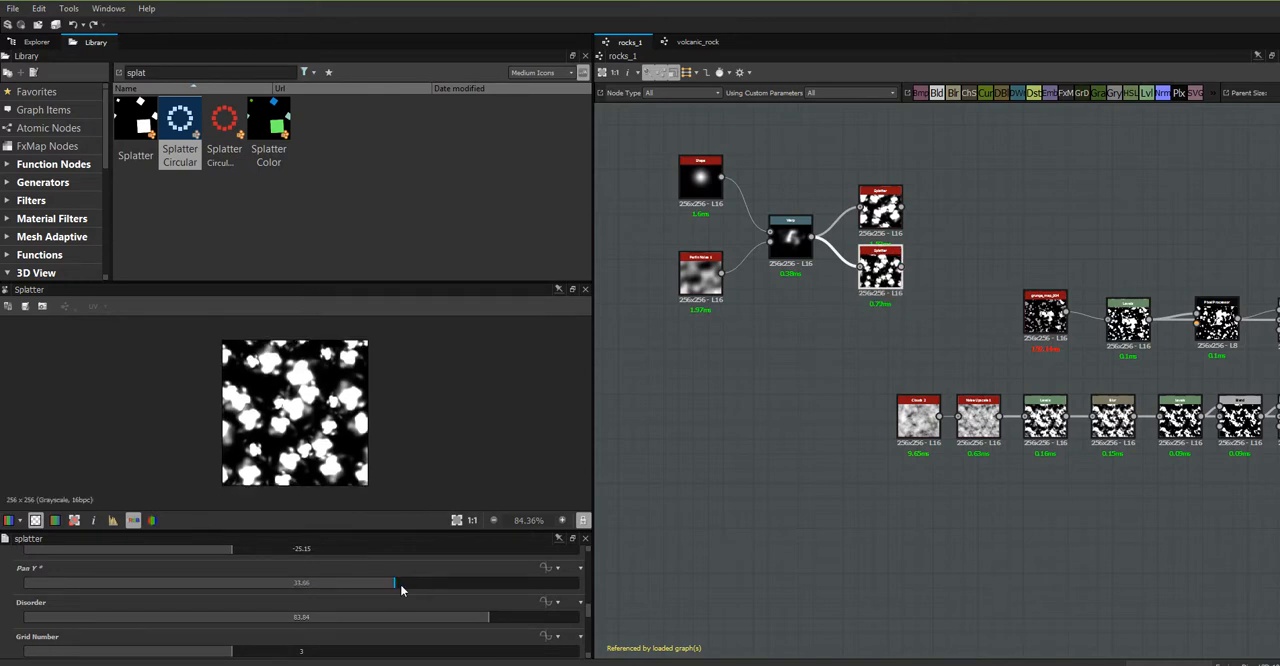
- Raise the duplicate Splatter's disorder to the end of its slider range and set its grid number to 4
drag(486, 622, 578, 630)
scroll(591, 625, down, 3)
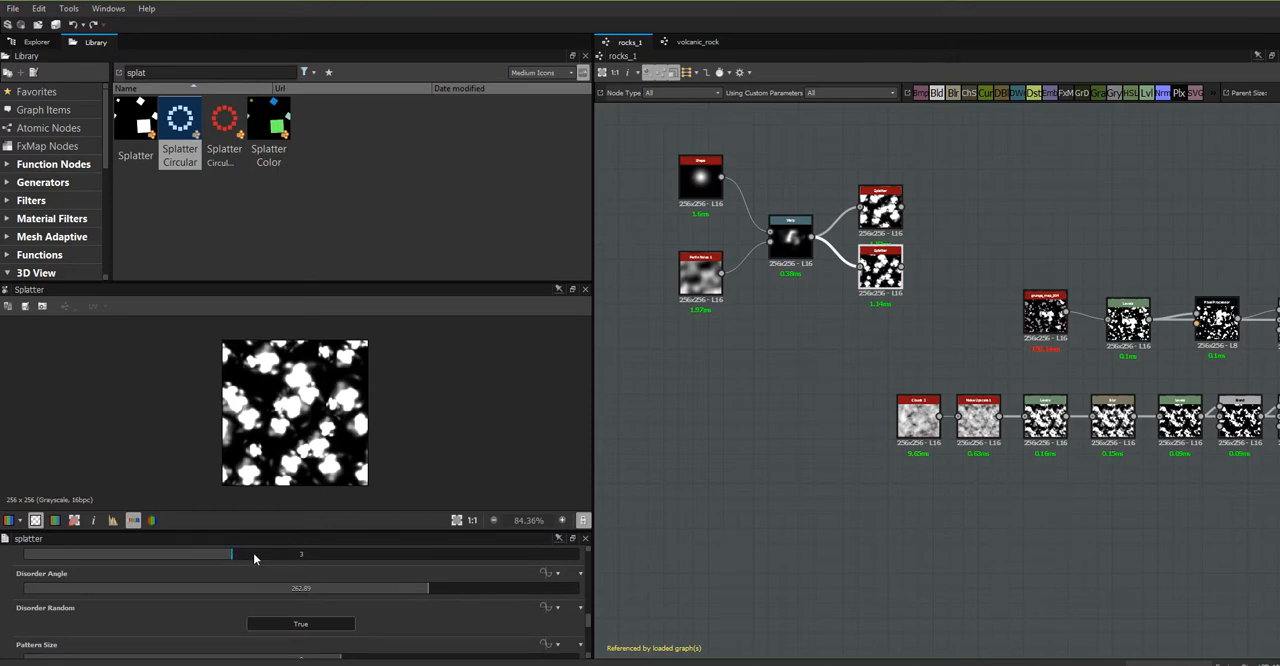
drag(254, 557, 278, 565)
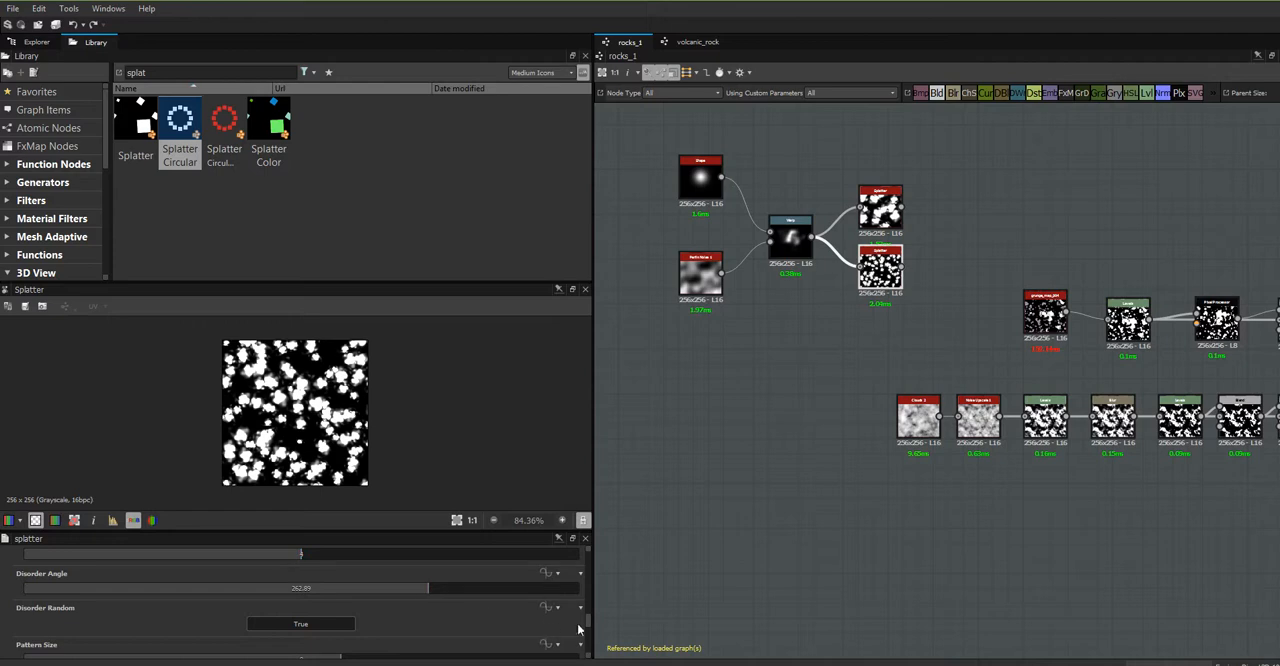
- Set the duplicate Splatter's zoom to 4887.61
scroll(588, 616, up, 5)
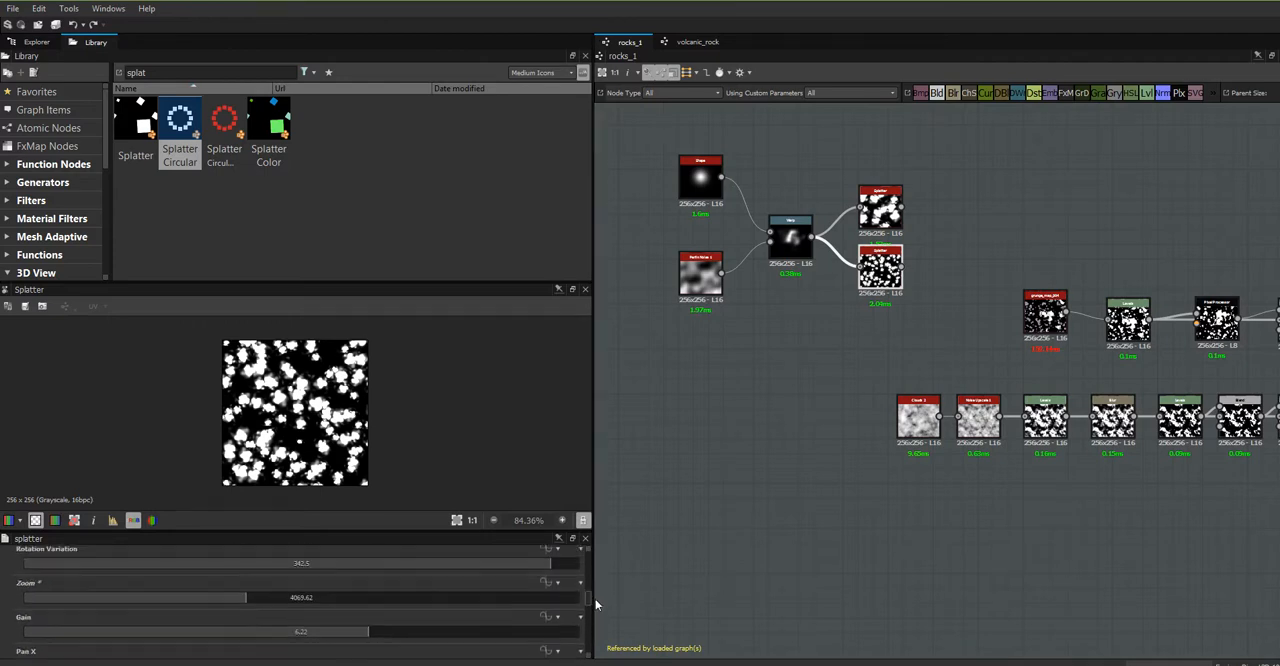
scroll(595, 600, up, 2)
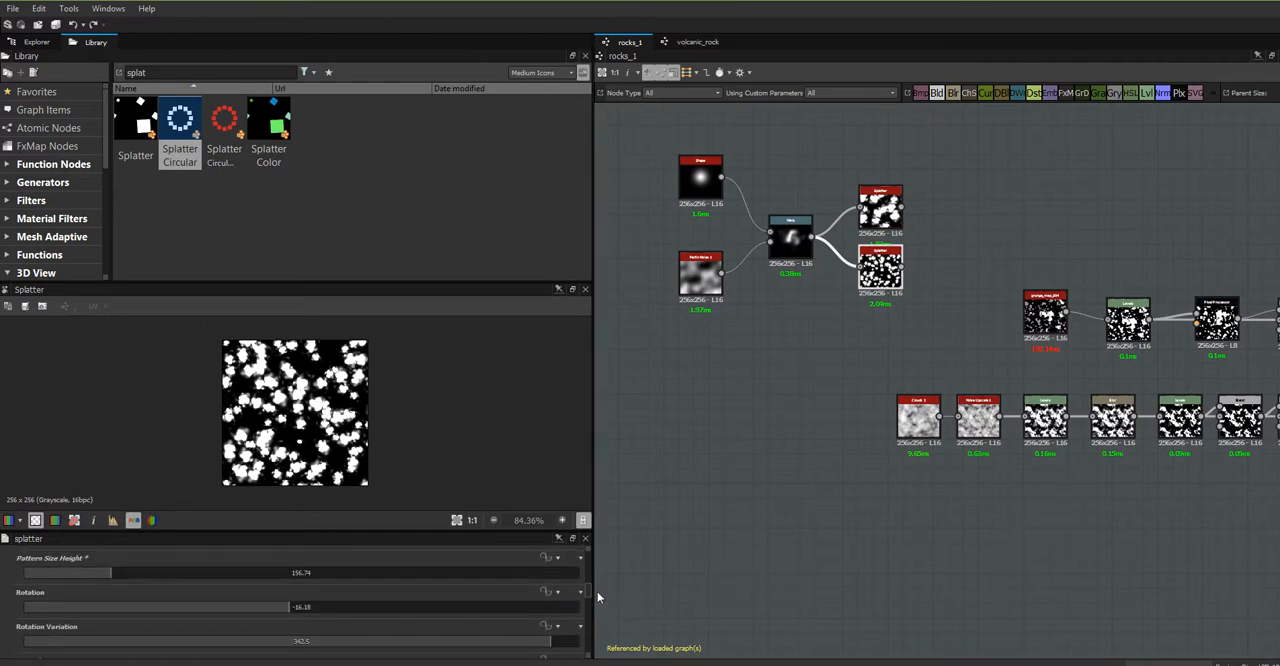
scroll(597, 597, up, 1)
scroll(598, 595, down, 2)
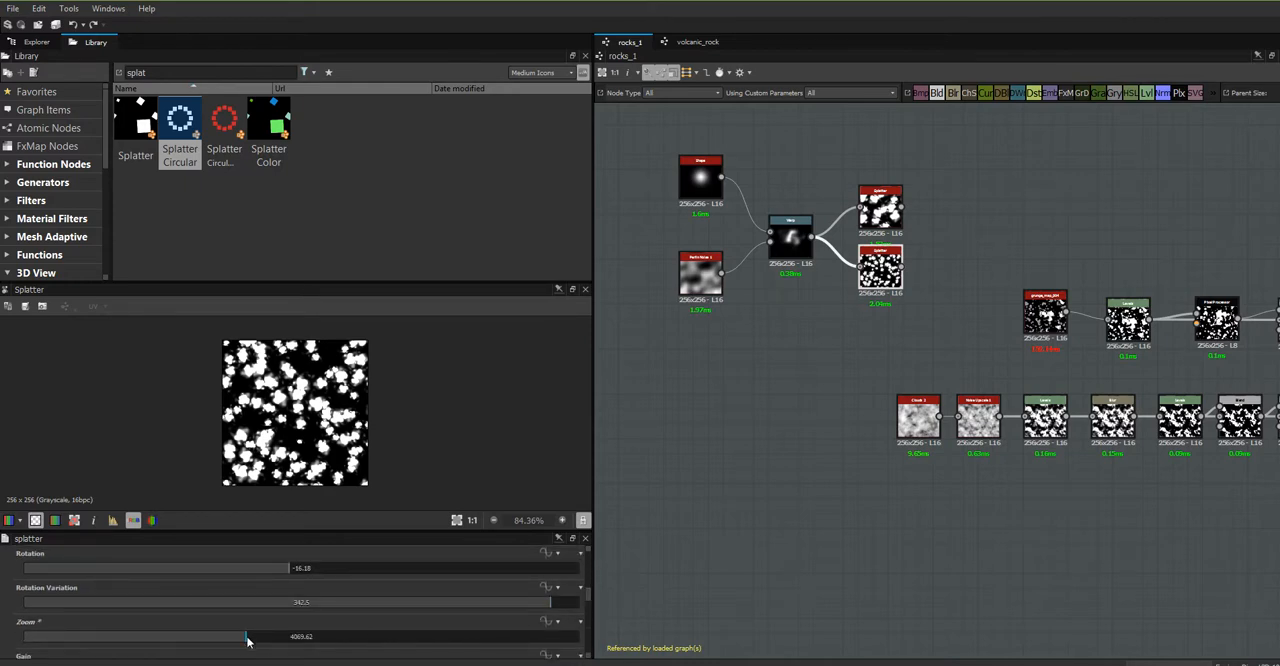
drag(246, 637, 293, 637)
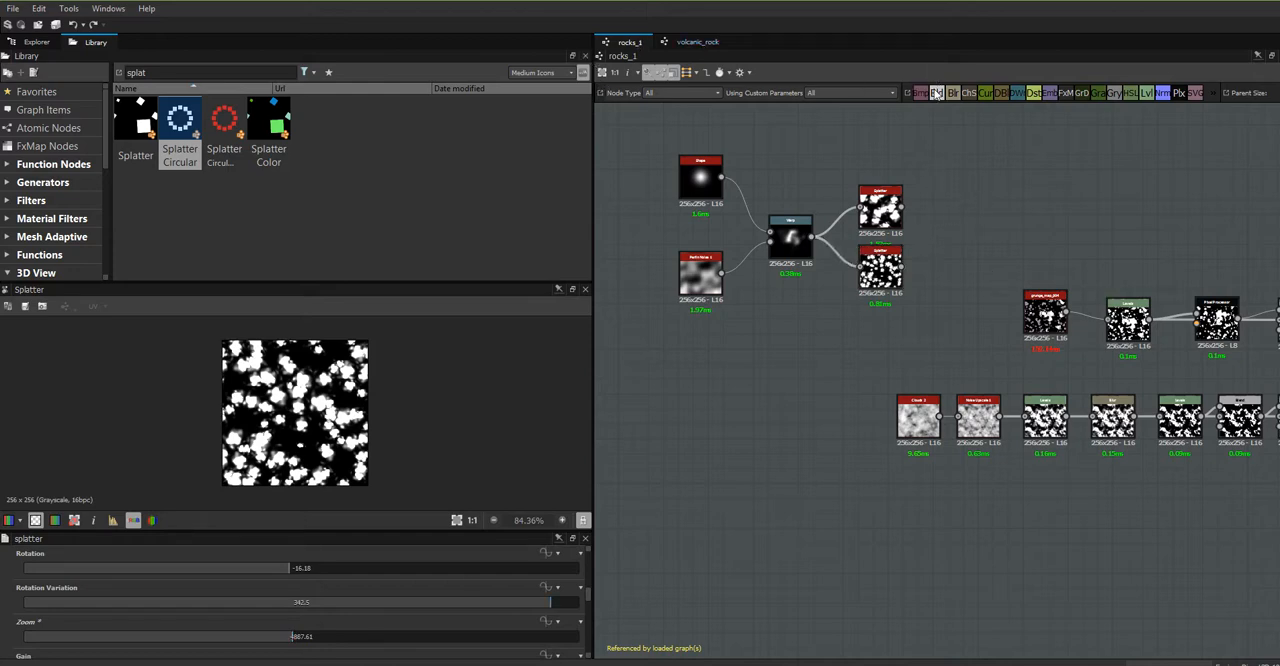
- Add a Blend node beside the two Splatters, connecting the upper Splatter to its foreground and the lower one to its background
drag(937, 93, 983, 229)
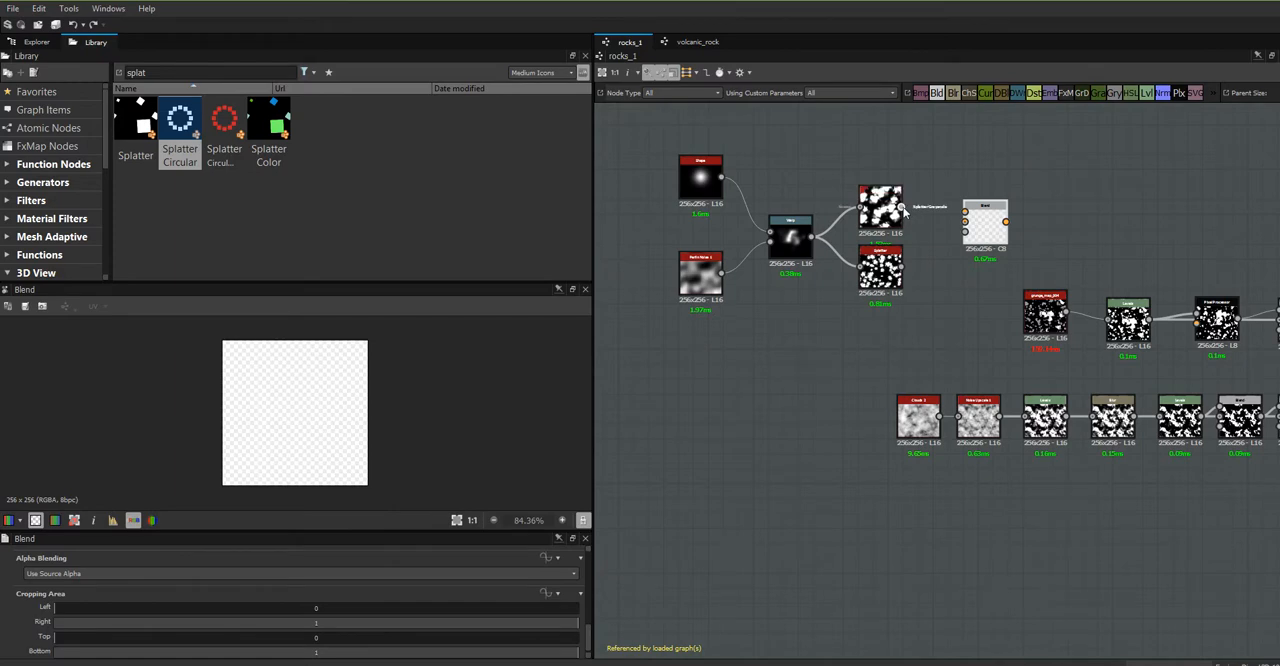
drag(904, 209, 965, 212)
drag(906, 268, 965, 236)
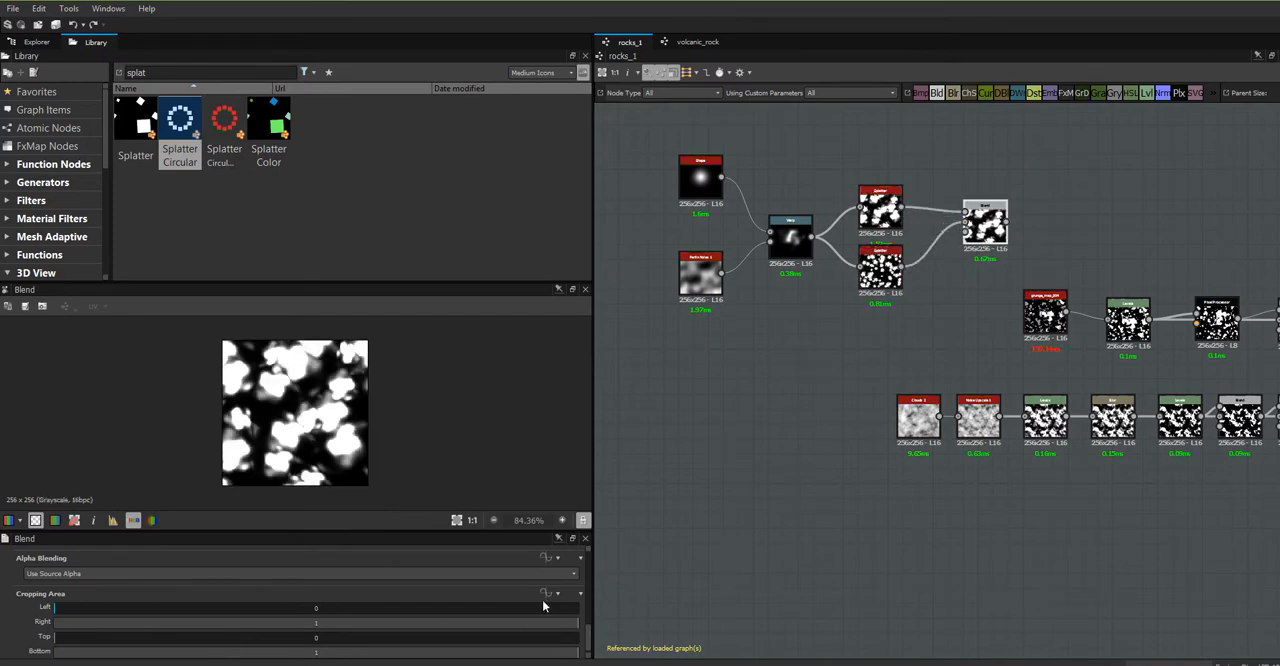
- Set the new Blend's blending mode to Max (Lighten) and move the node slightly closer to the Splatters
drag(593, 607, 596, 609)
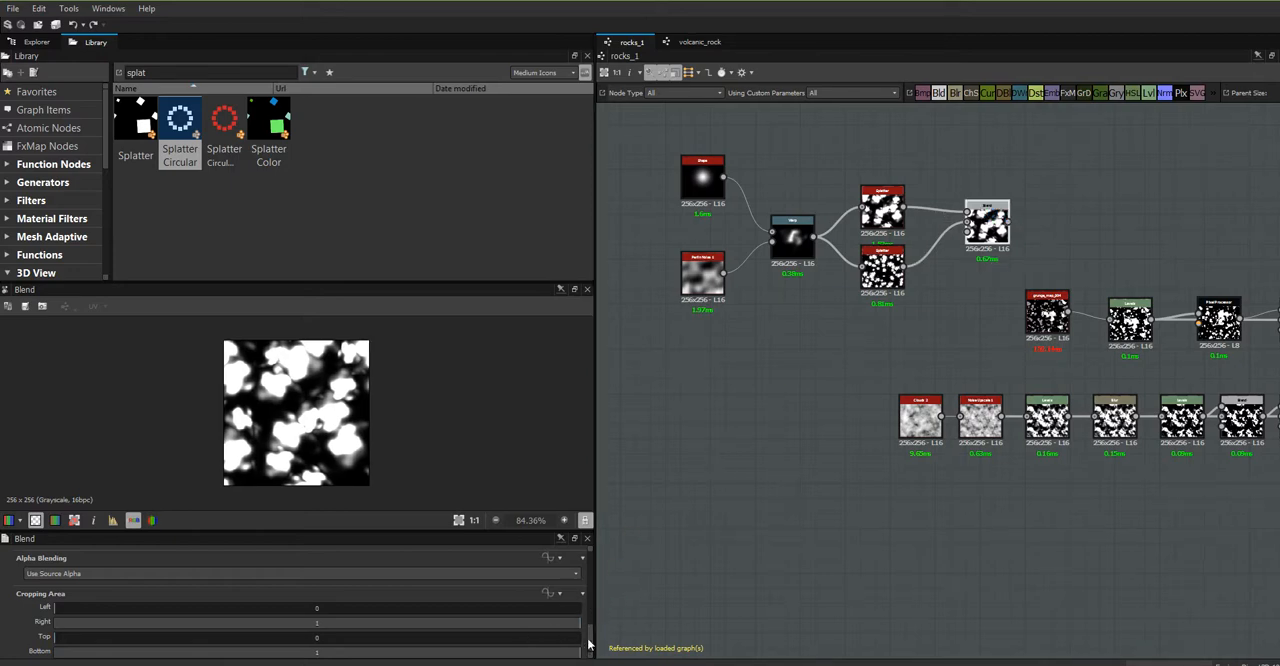
scroll(590, 620, down, 5)
scroll(594, 605, down, 3)
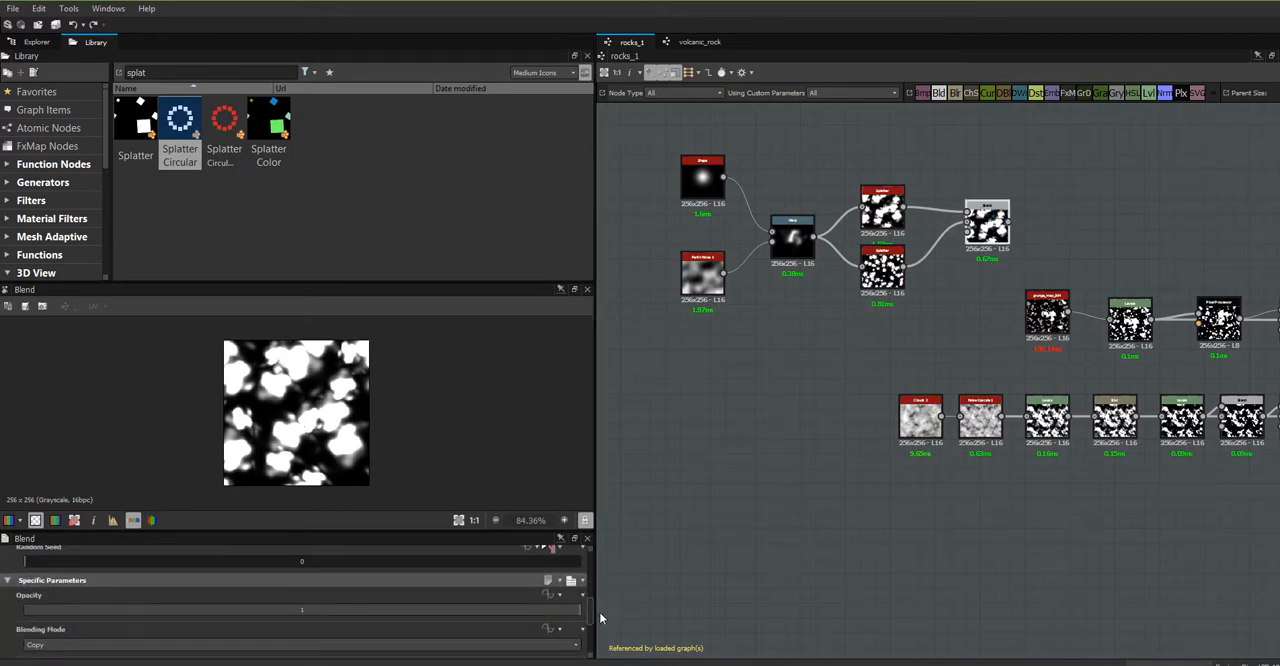
click(520, 617)
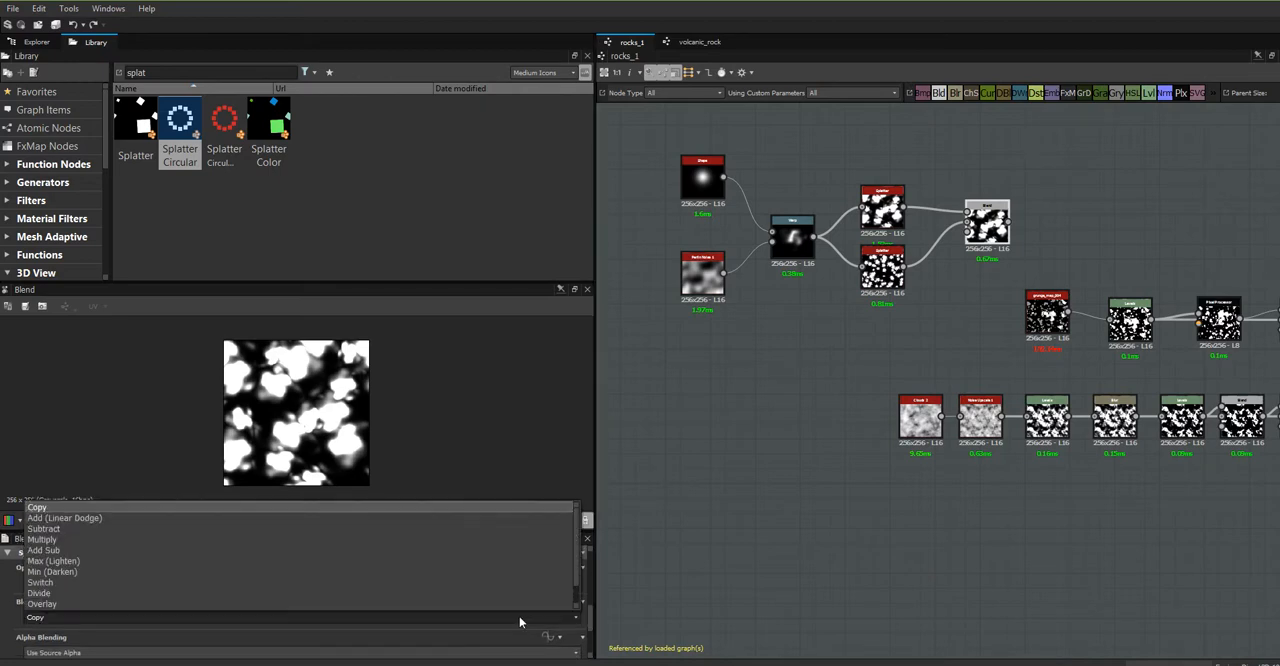
click(157, 561)
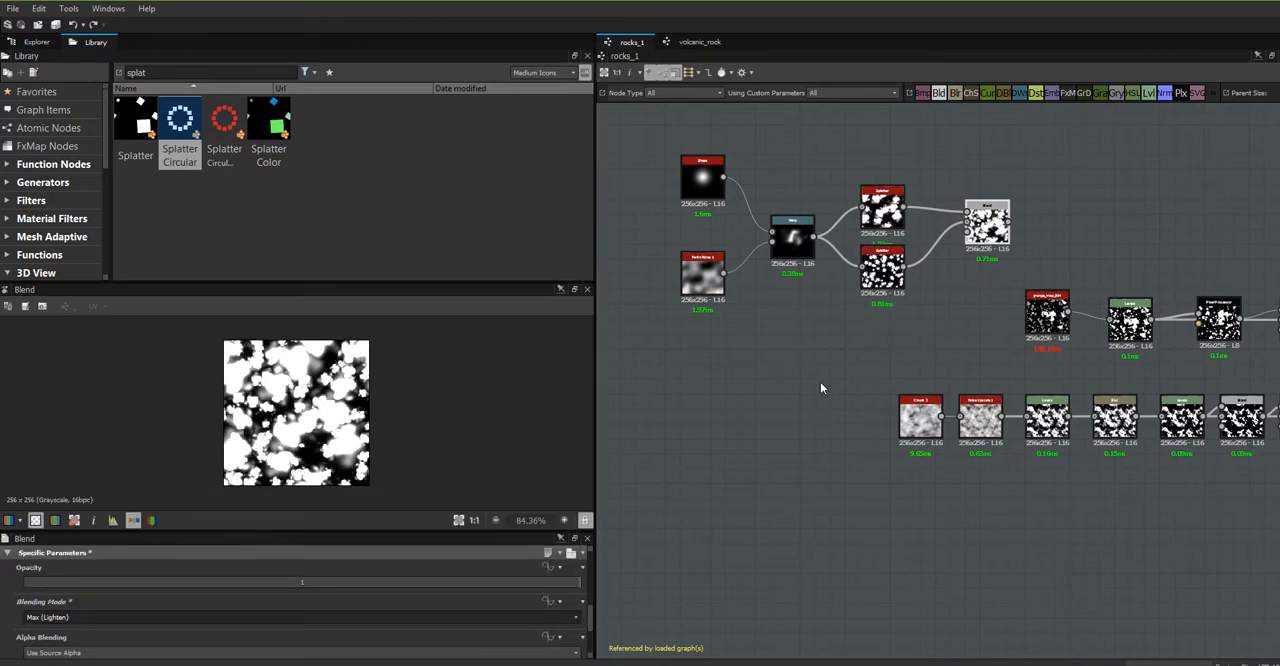
drag(996, 228, 983, 243)
- Set the lower Splatter's zoom to 6404.36 while previewing the Blend result
middle_drag(1075, 367, 804, 348)
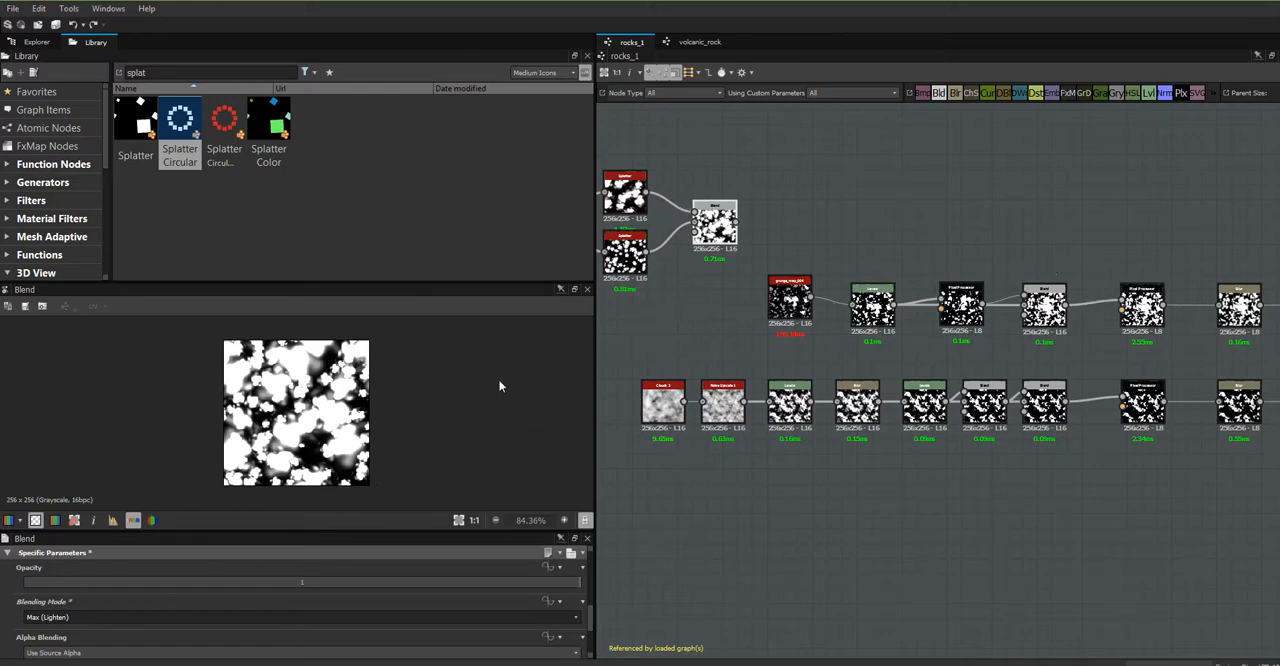
click(628, 251)
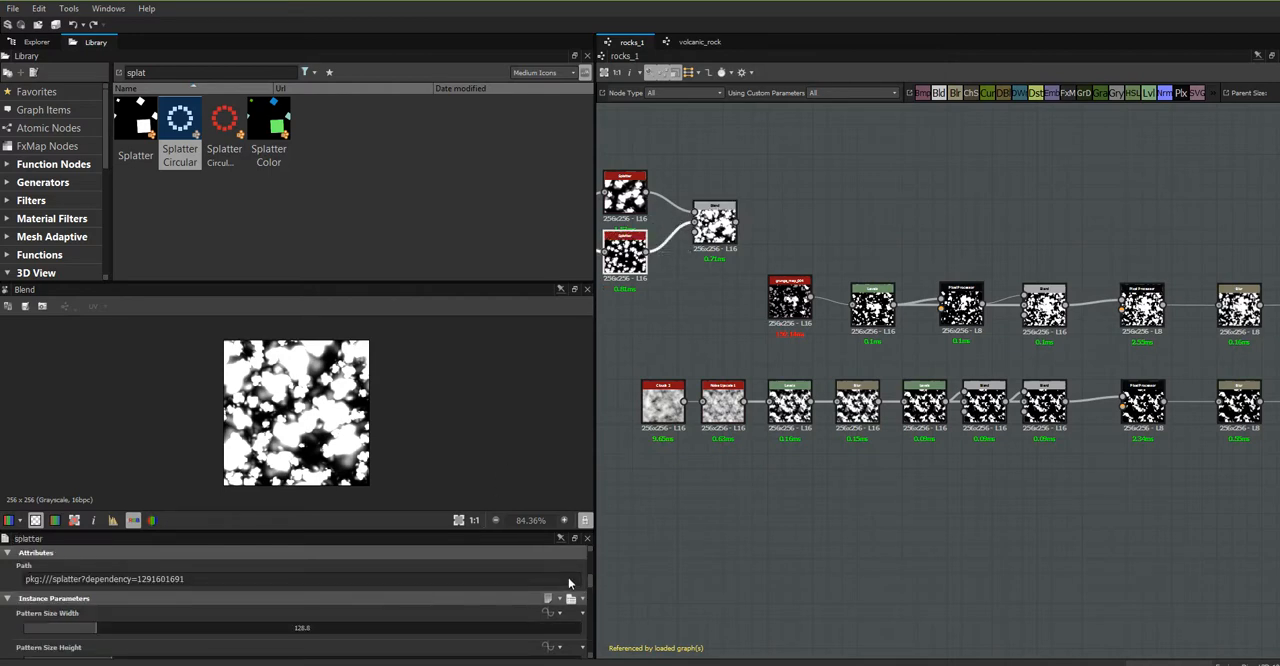
drag(588, 580, 592, 604)
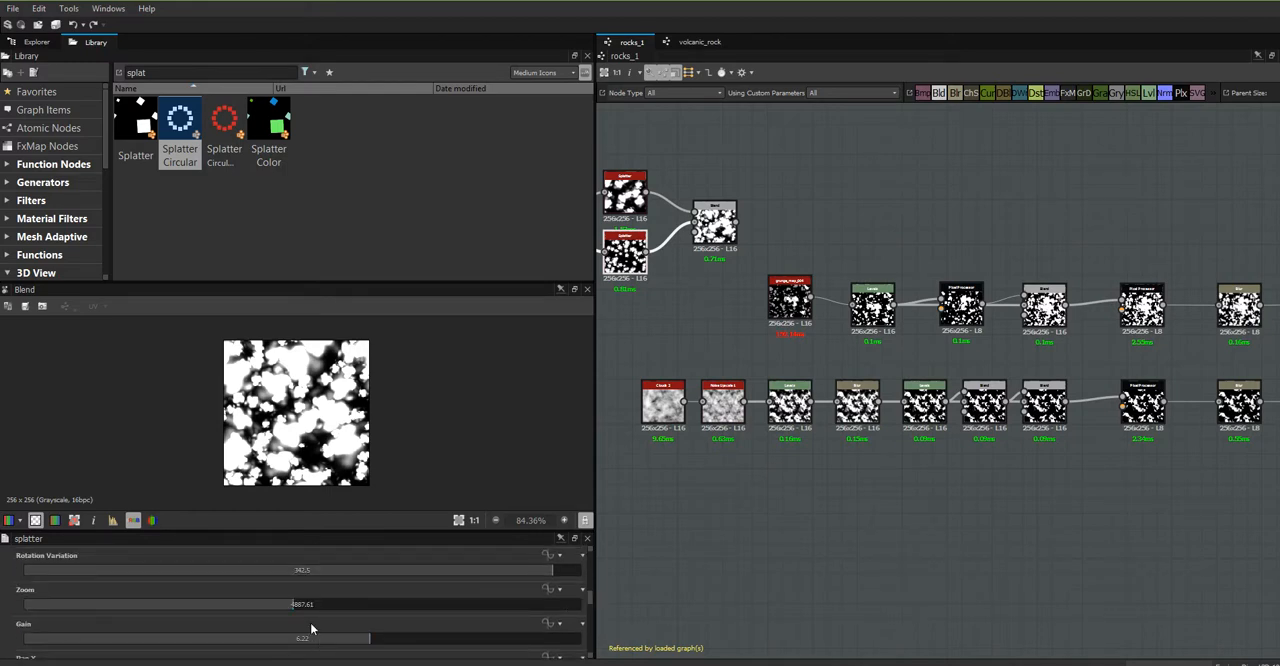
drag(291, 606, 379, 624)
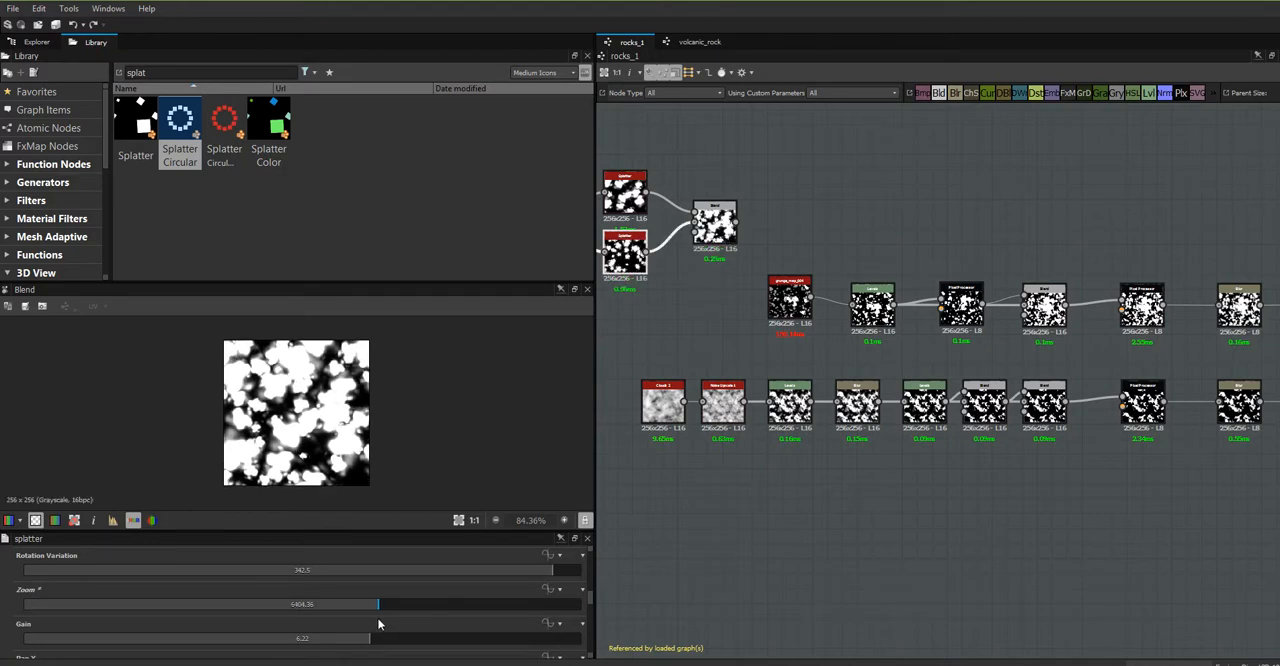
- Place the new Blend above the grunge_map_004 row, and reposition grunge_map_004 and its Levels node to clear space around them
middle_drag(826, 477, 744, 532)
click(640, 278)
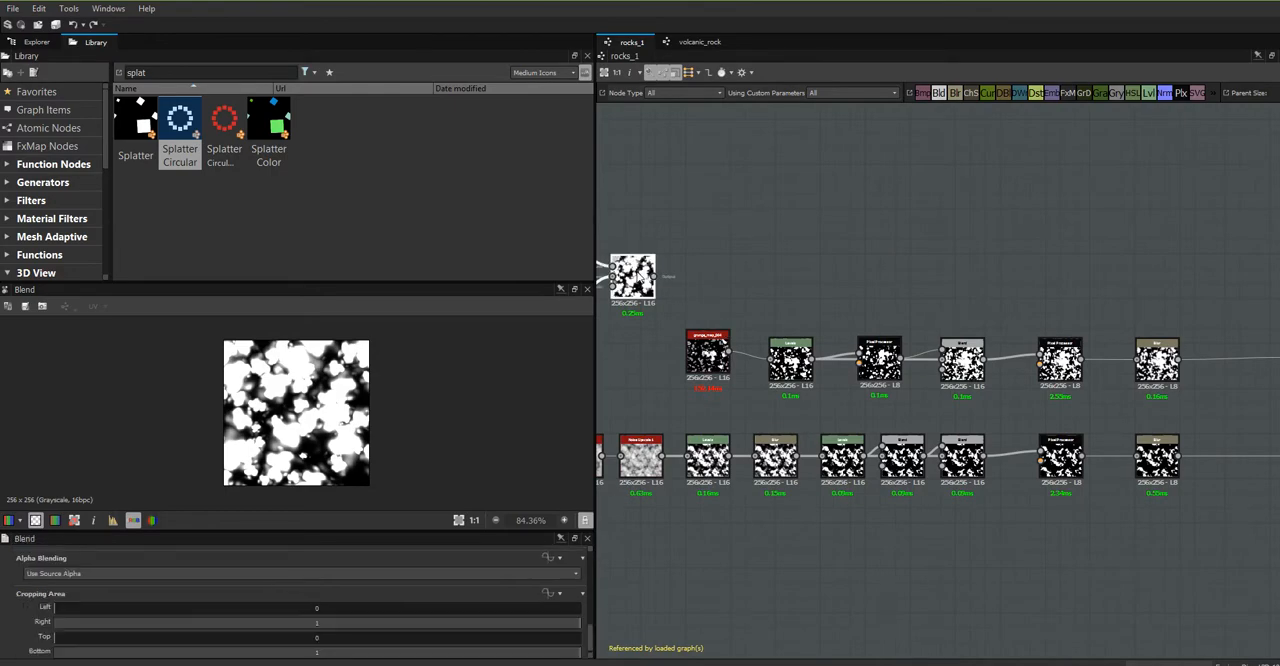
drag(640, 278, 715, 294)
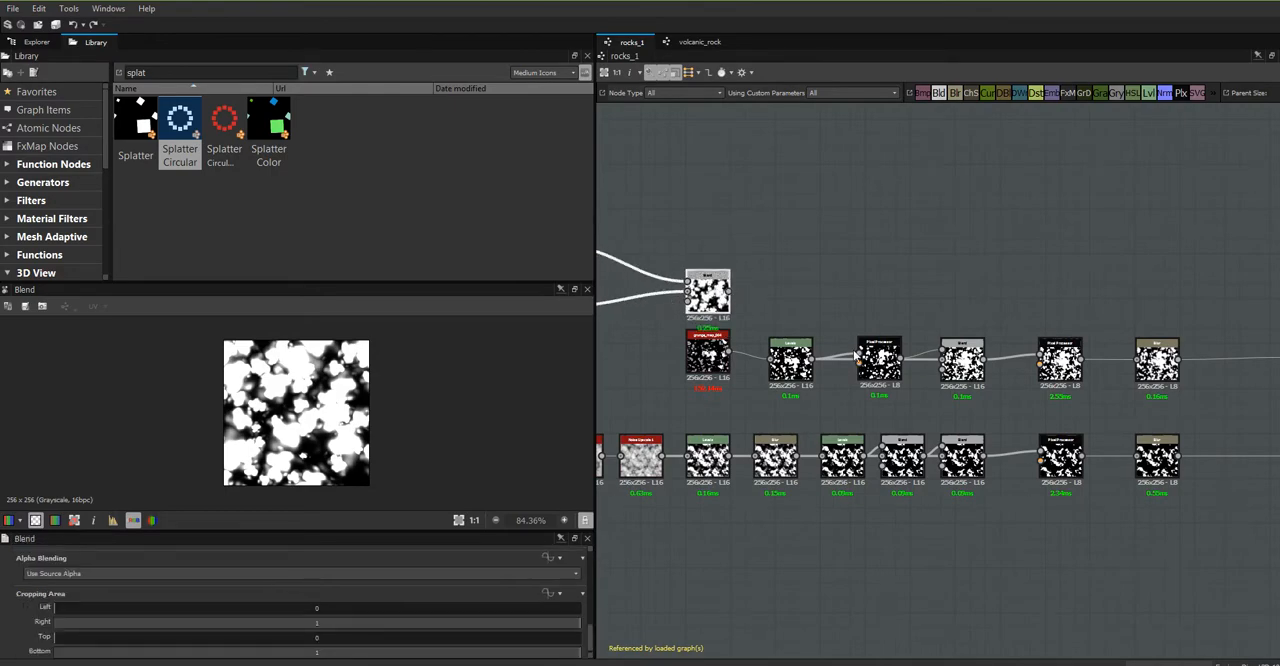
scroll(712, 300, up, 3)
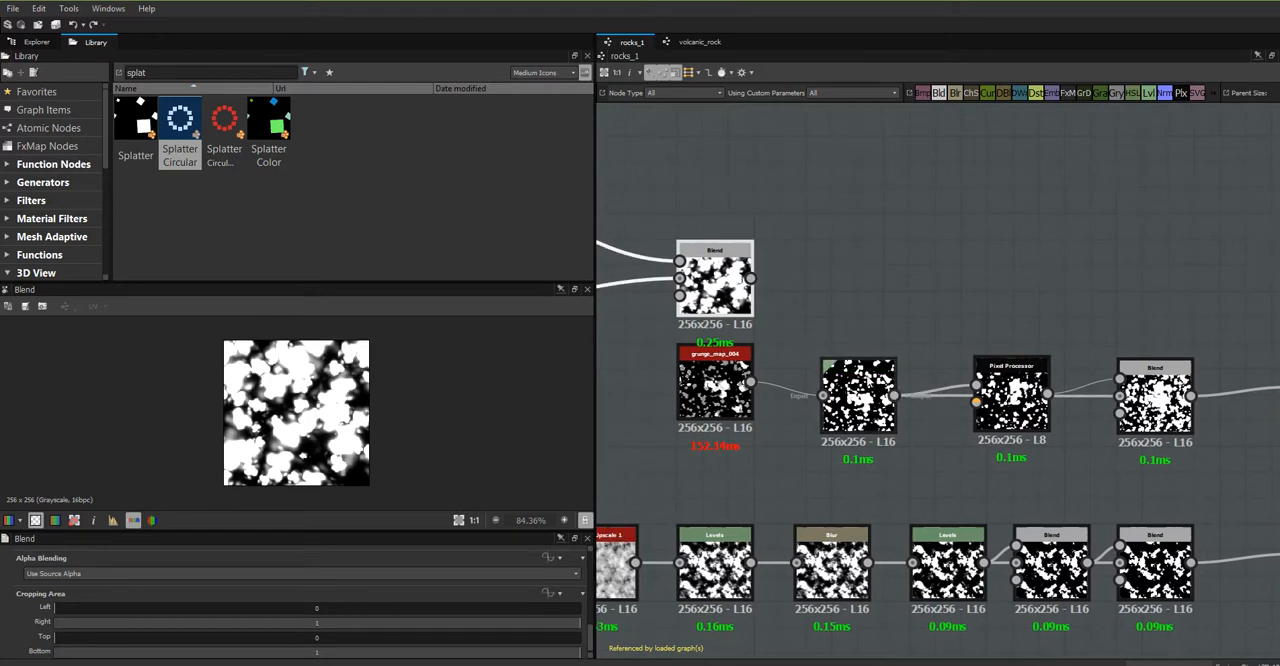
mouse_move(865, 392)
mouse_down()
mouse_move(852, 379)
mouse_move(877, 379)
mouse_up()
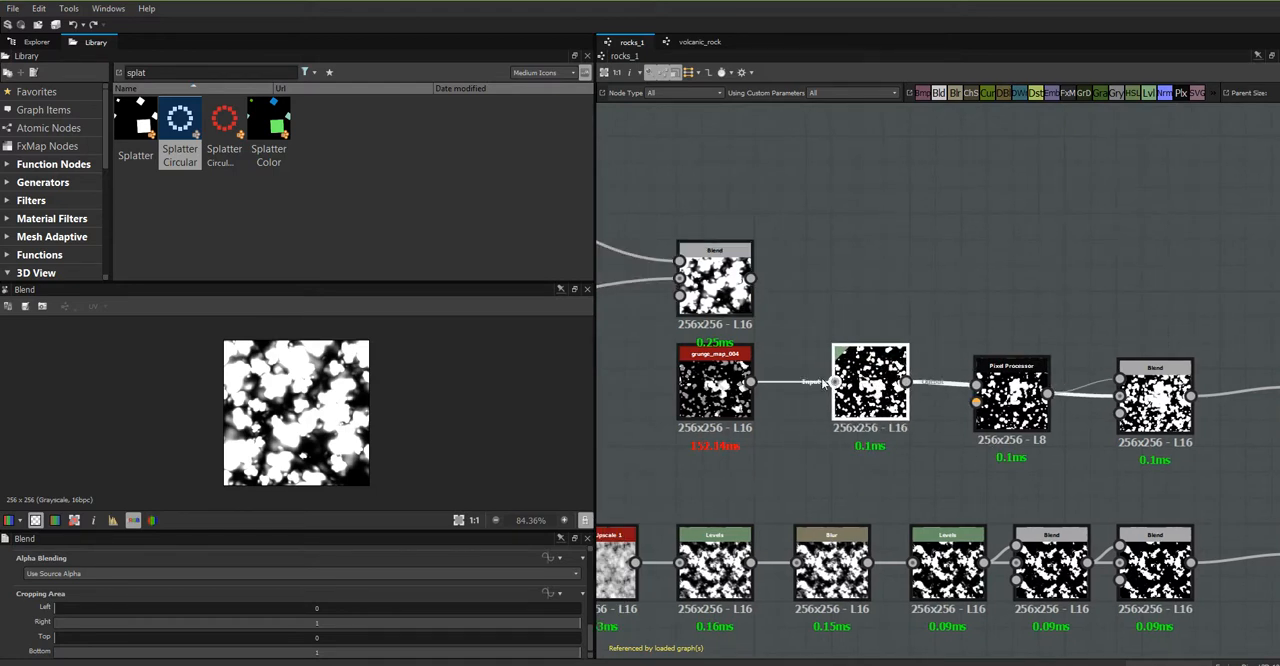
drag(718, 393, 640, 419)
drag(891, 400, 856, 381)
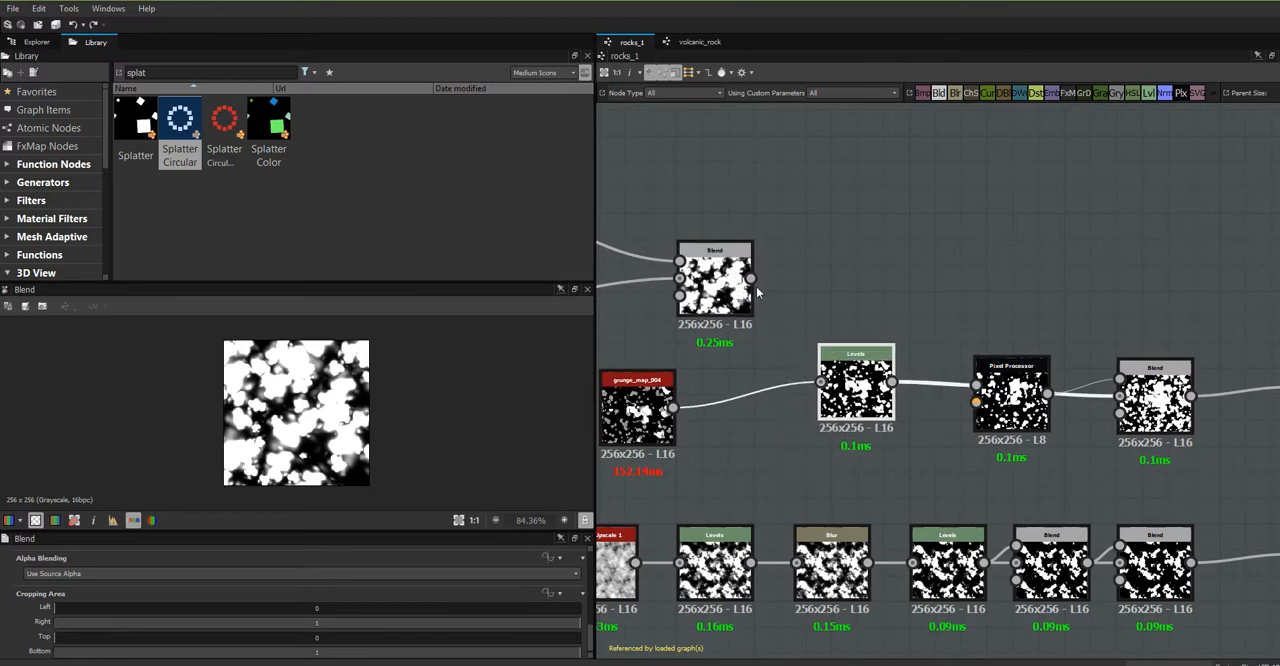
- Move the Shape and Perlin Noise 1 nodes closer to Warp, stacked directly above each other and level with the two Splatters
middle_drag(741, 362, 1020, 370)
scroll(901, 371, down, 1)
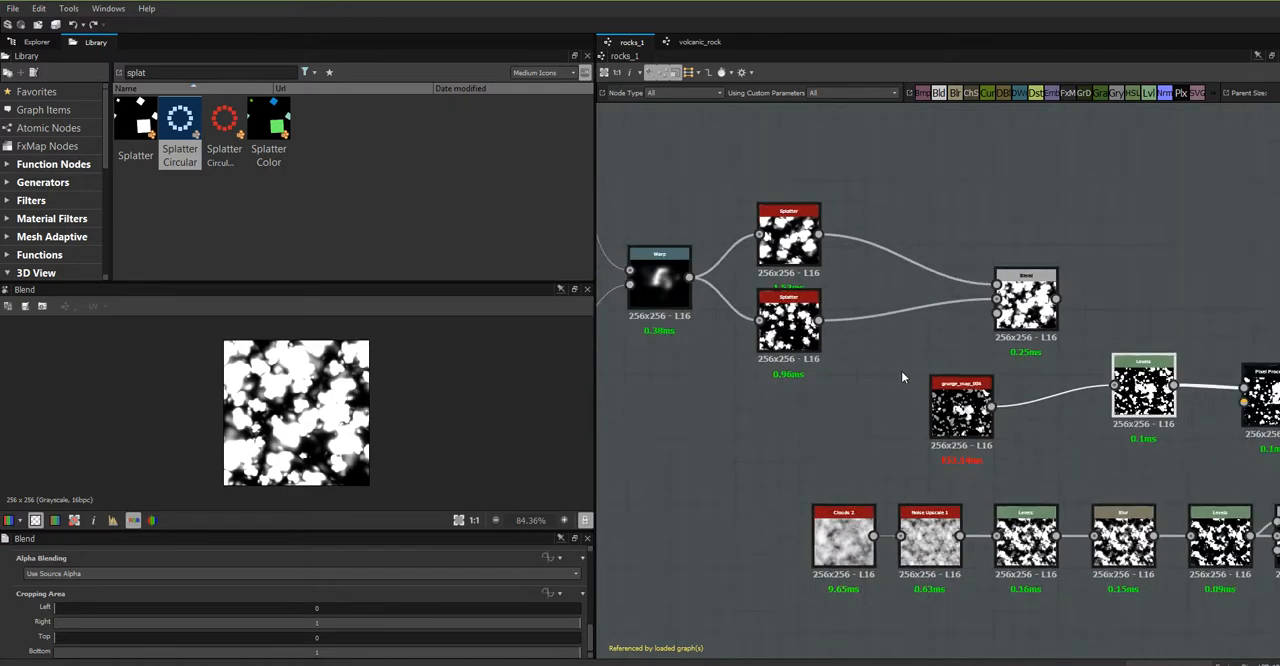
scroll(901, 371, down, 1)
middle_drag(814, 411, 990, 462)
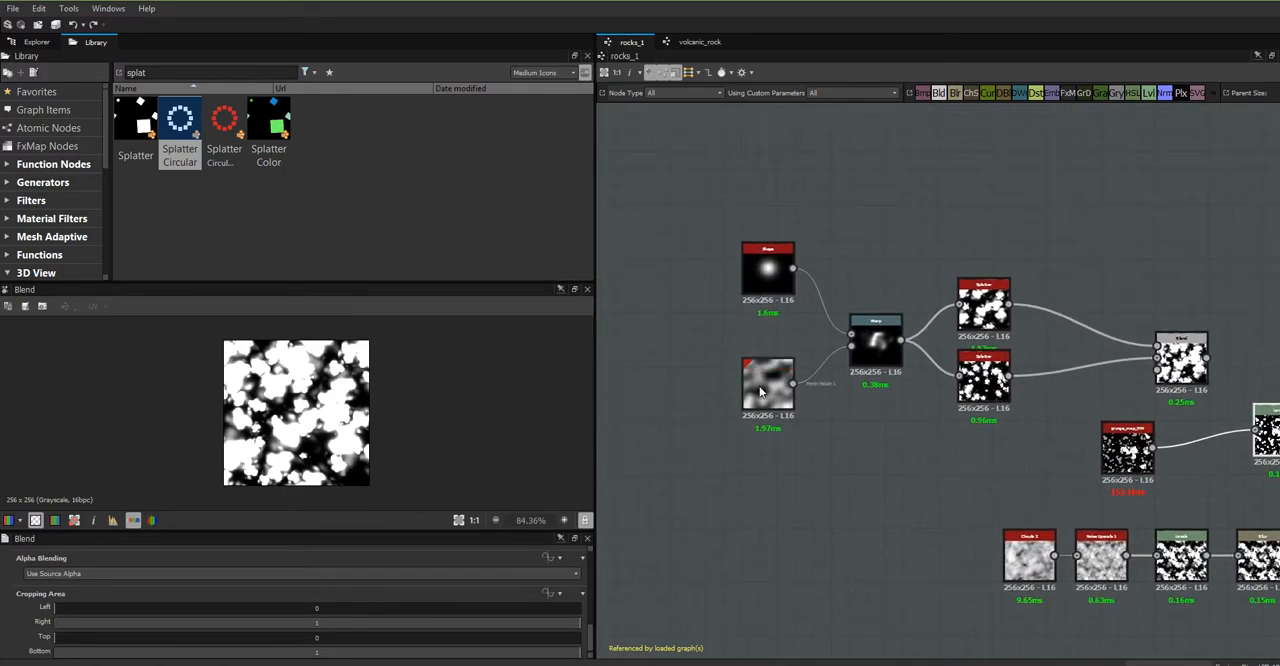
drag(760, 391, 778, 402)
drag(769, 274, 787, 310)
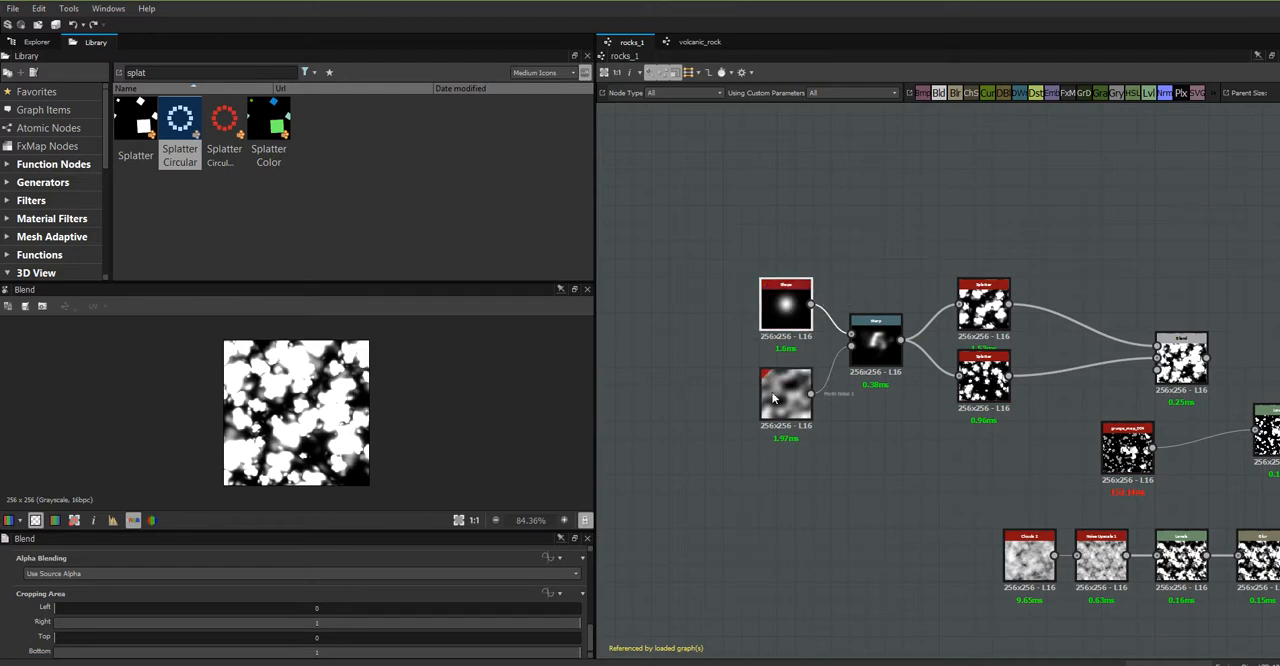
drag(773, 398, 773, 380)
click(983, 376)
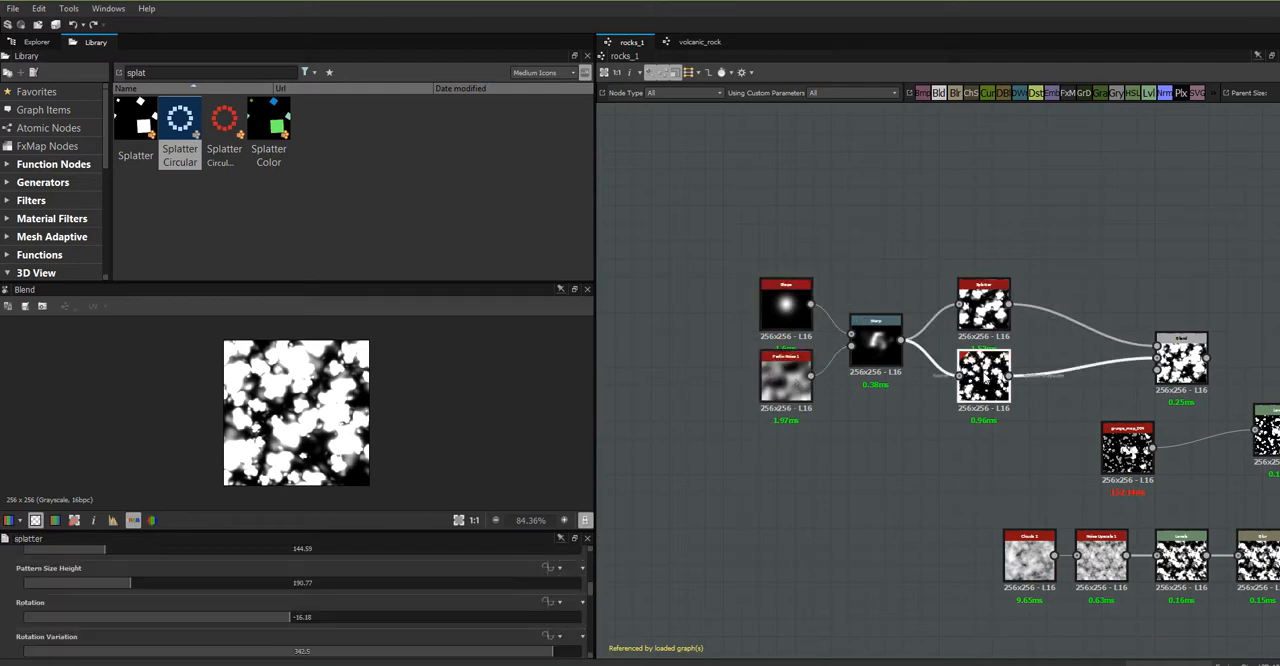
middle_drag(886, 515, 668, 517)
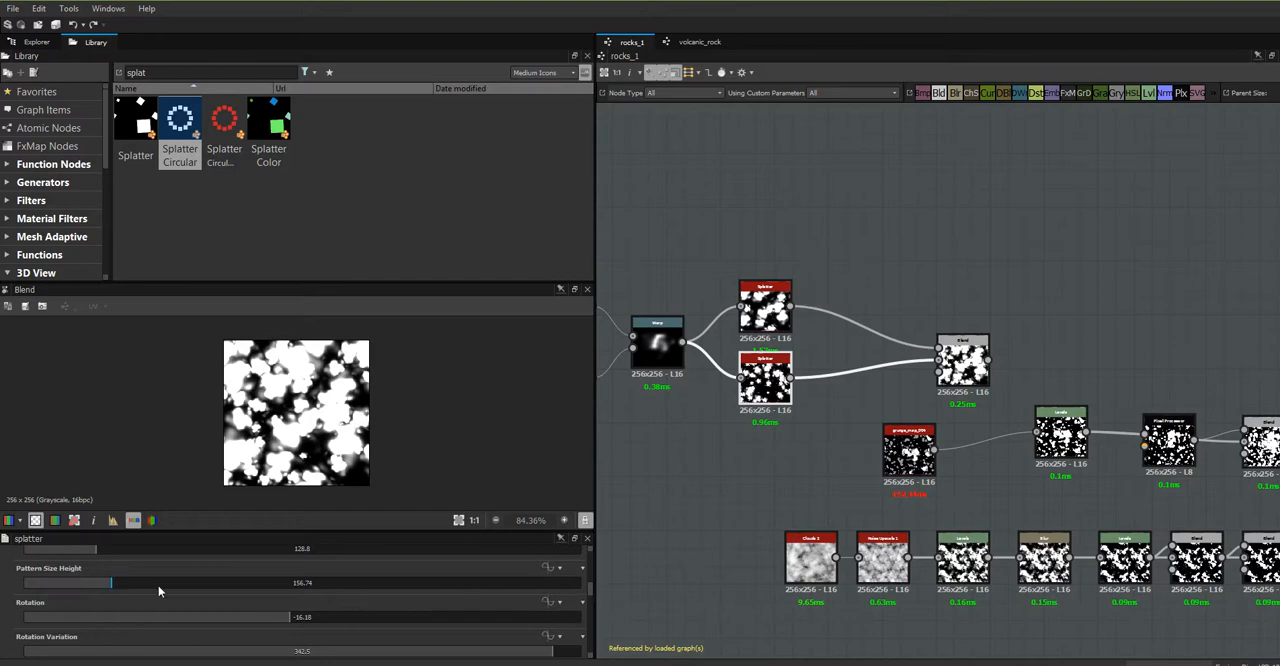
click(639, 466)
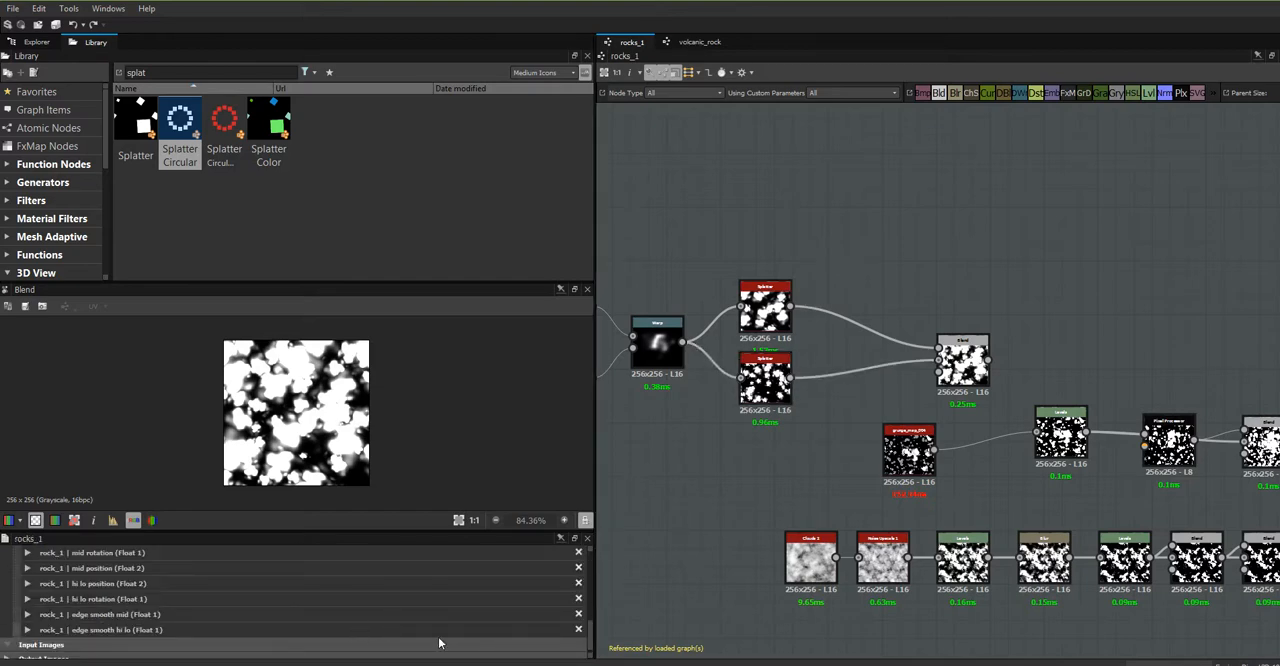
drag(592, 638, 601, 615)
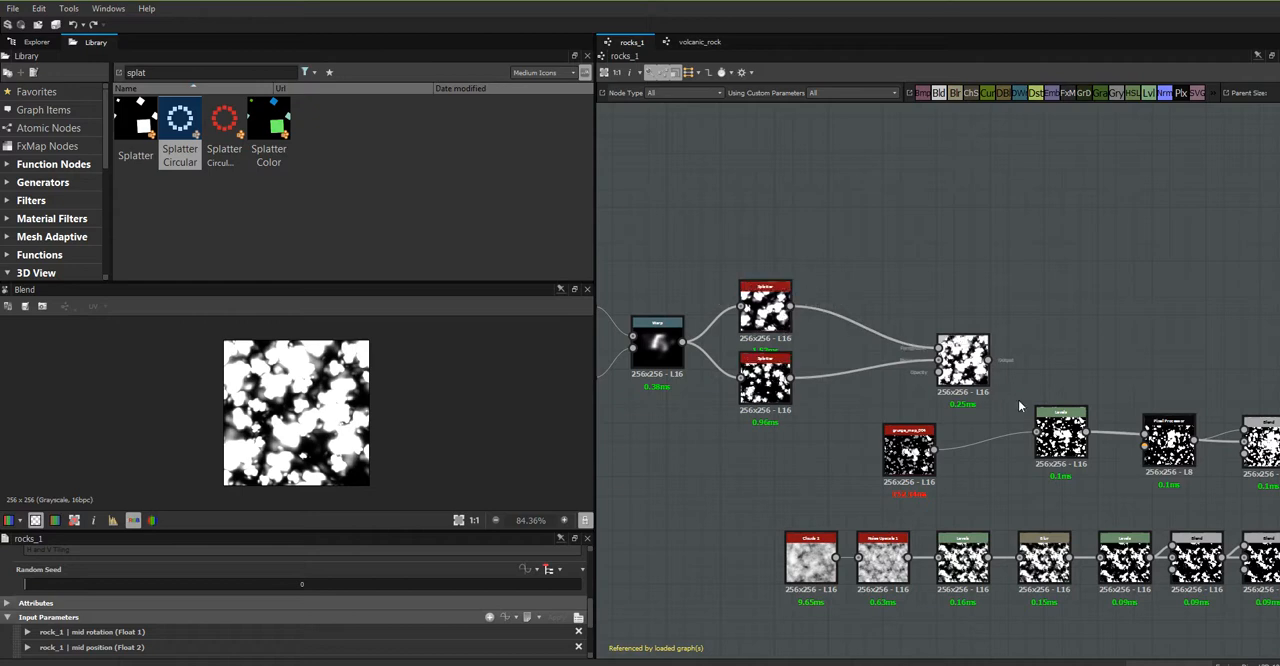
- Move the Levels node beneath the new Blend and connect the Blend's output to the Pixel Processor's first image input
middle_drag(1009, 458, 891, 407)
drag(943, 382, 846, 418)
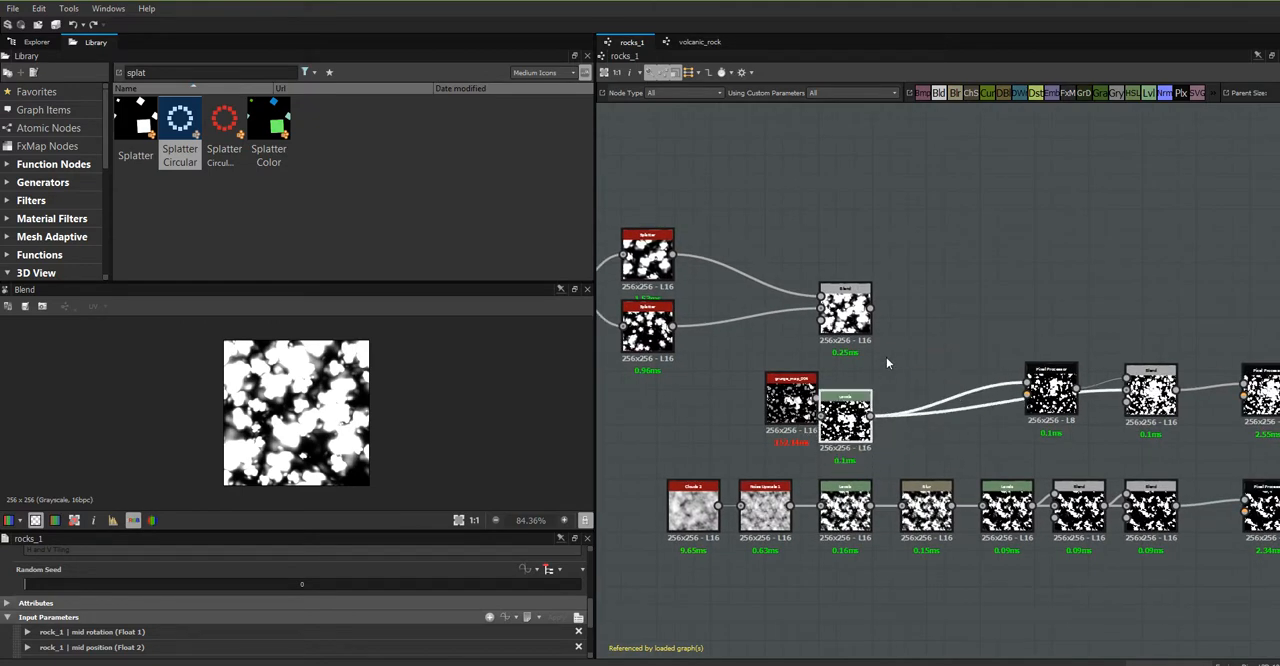
drag(871, 308, 1020, 383)
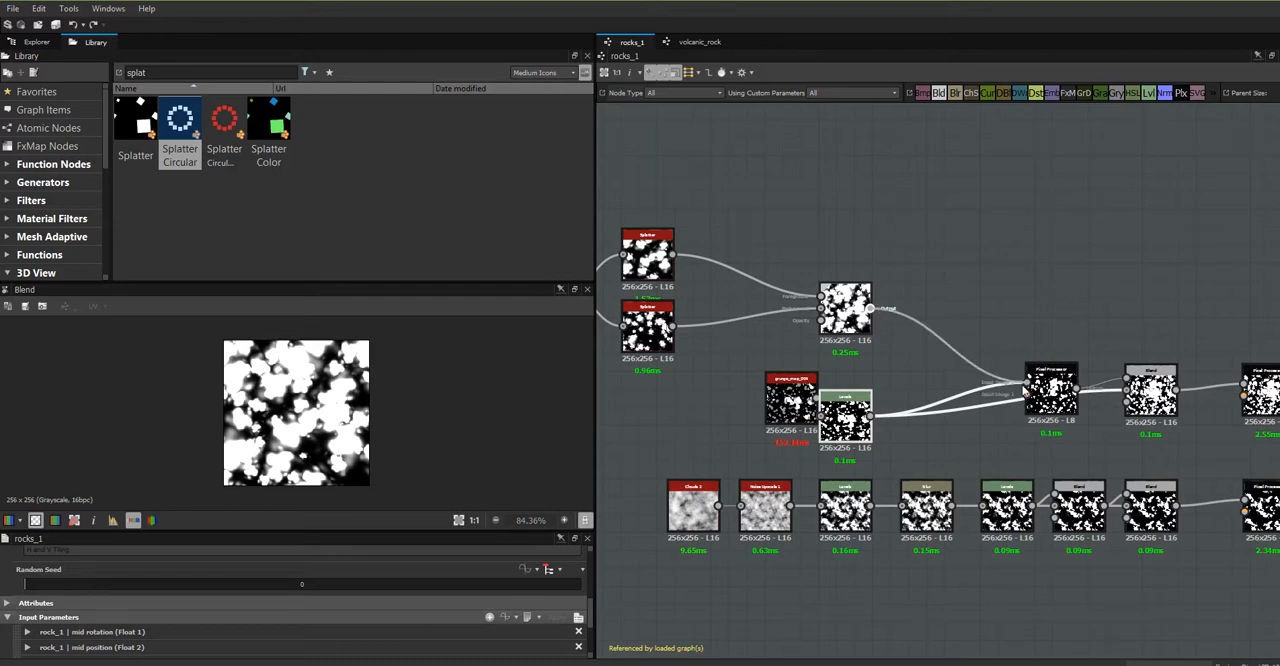
click(845, 420)
mouse_move(845, 420)
mouse_down()
mouse_move(897, 436)
mouse_move(863, 420)
mouse_up()
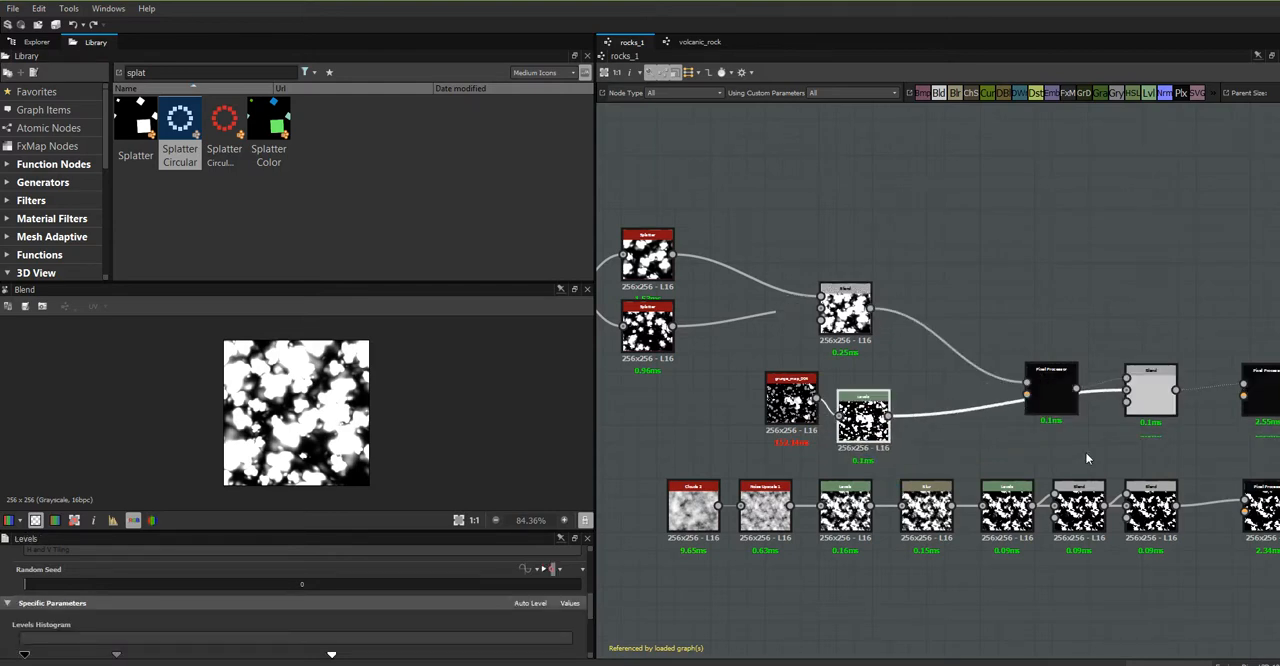
- Connect the new Blend to the background input of the Blend after the Pixel Processor, replacing Levels, and preview that node
middle_drag(1087, 458, 993, 418)
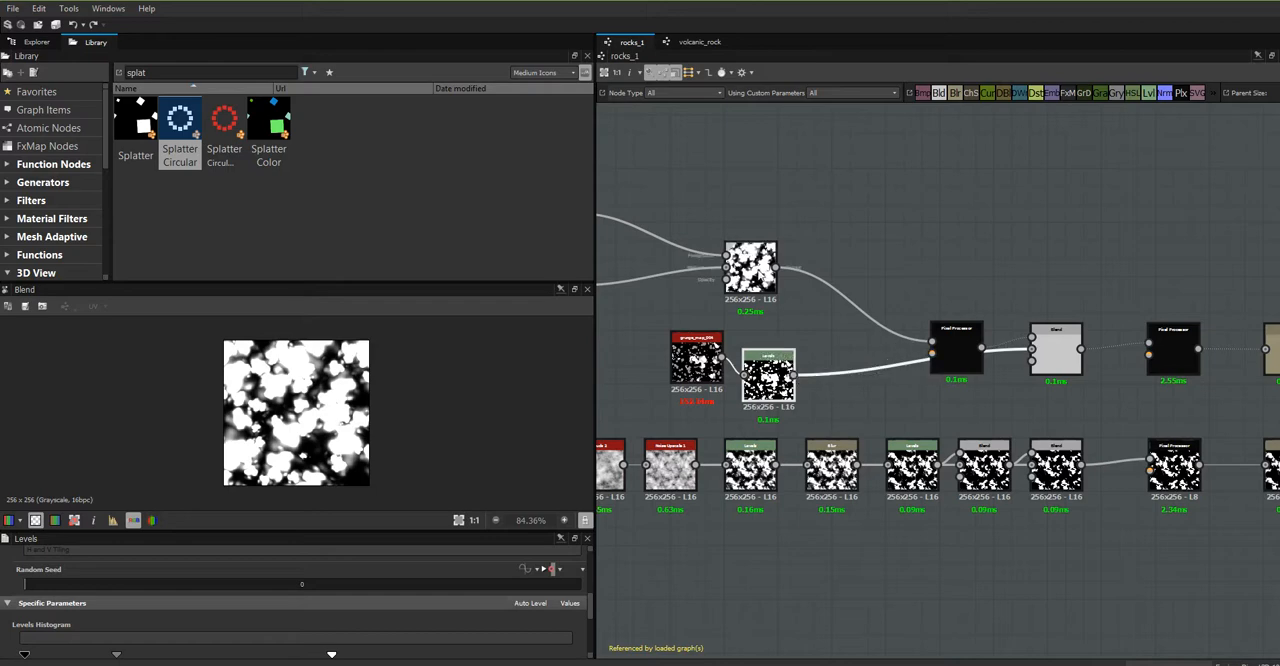
drag(776, 267, 1032, 348)
click(1060, 358)
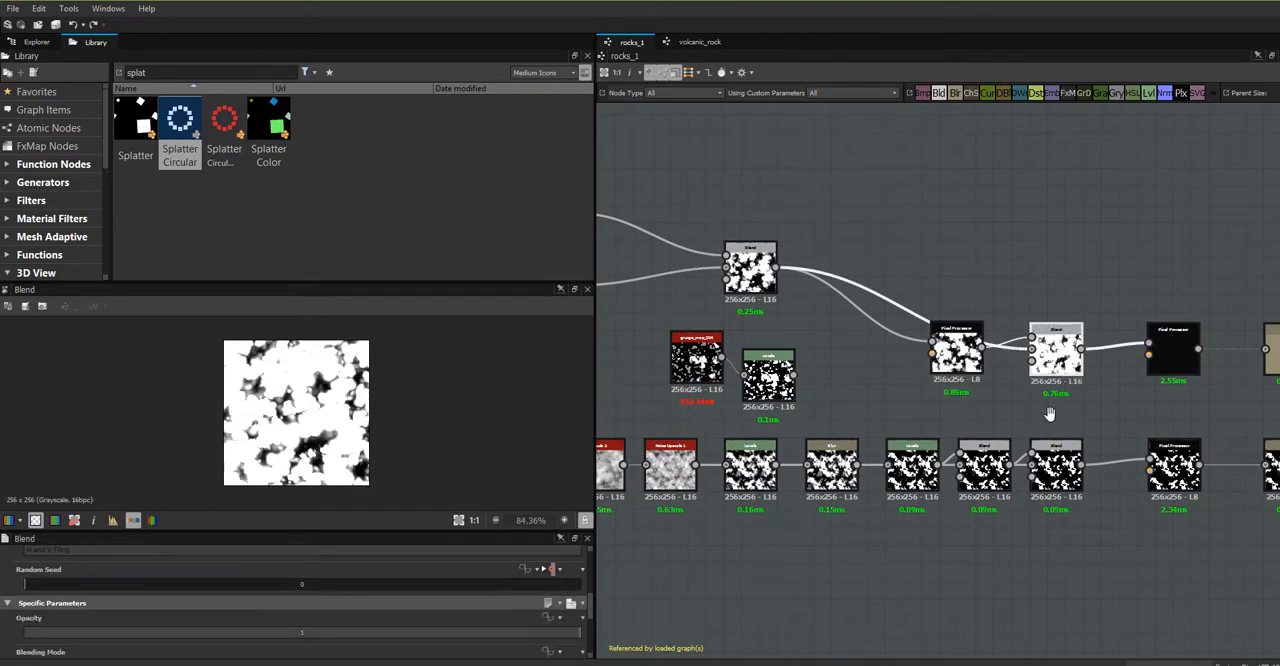
middle_drag(1049, 411, 962, 383)
scroll(963, 384, up, 4)
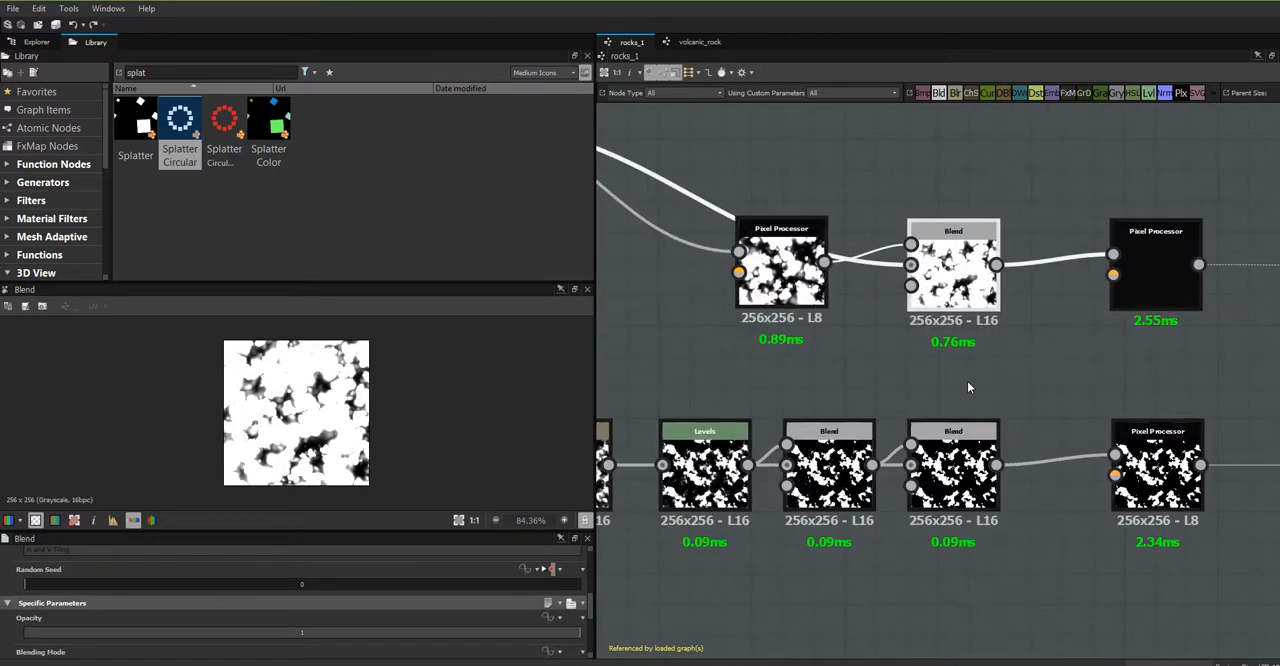
scroll(967, 381, down, 3)
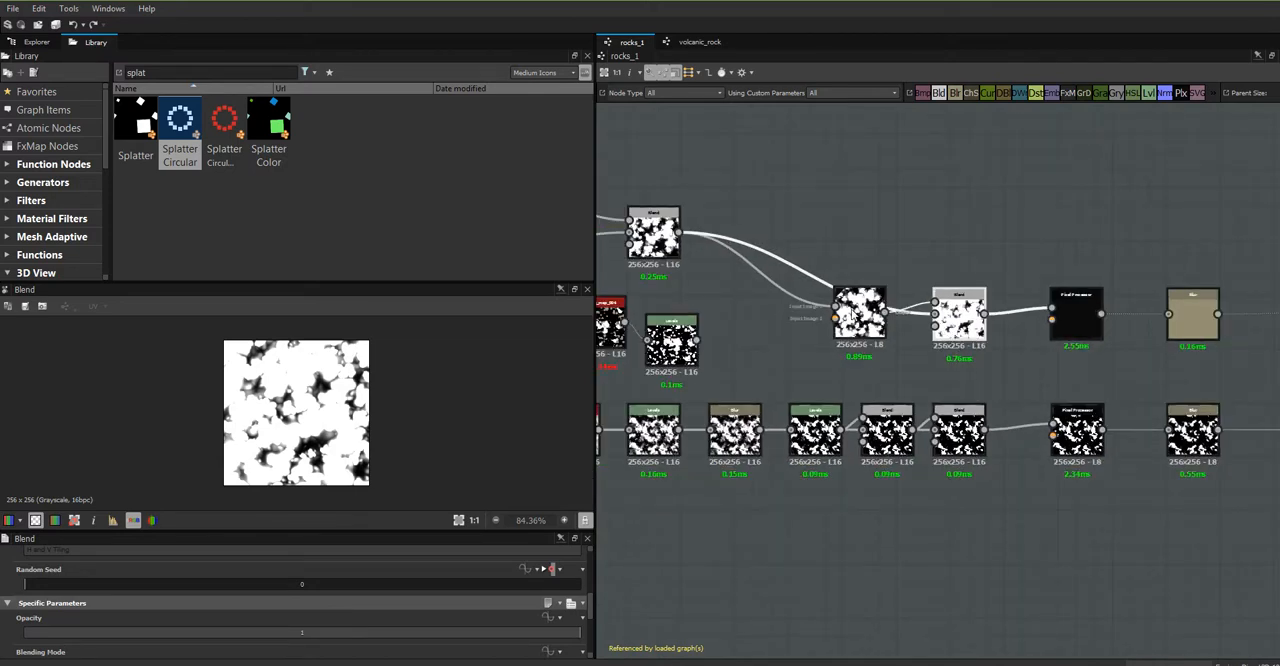
- Preview the Pixel Processor that feeds the blended mask, examine its per-pixel function and return to the rocks_1 graph
double_click(859, 316)
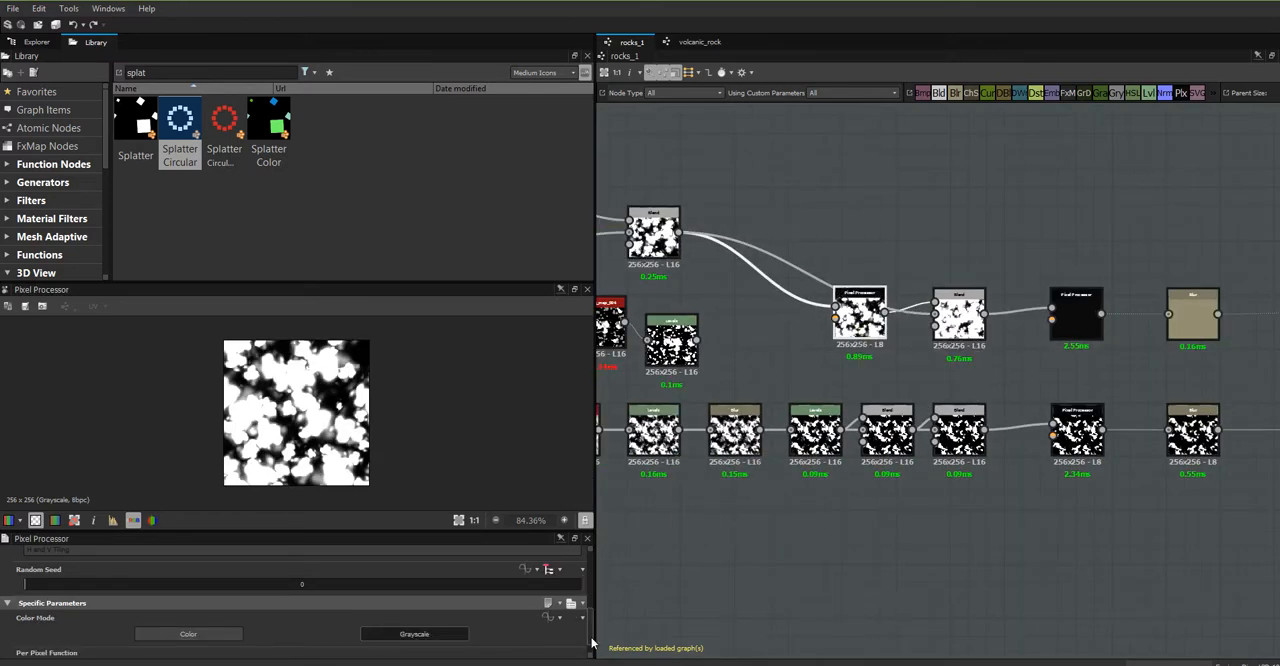
scroll(590, 650, down, 1)
click(302, 645)
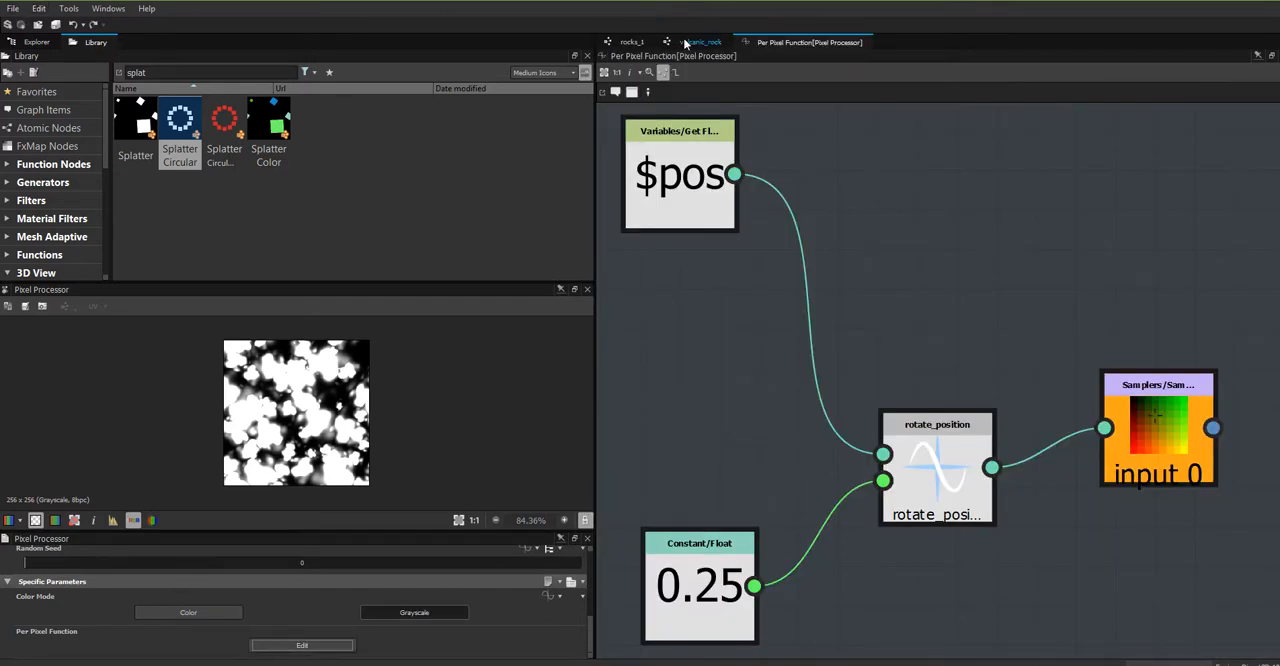
click(632, 42)
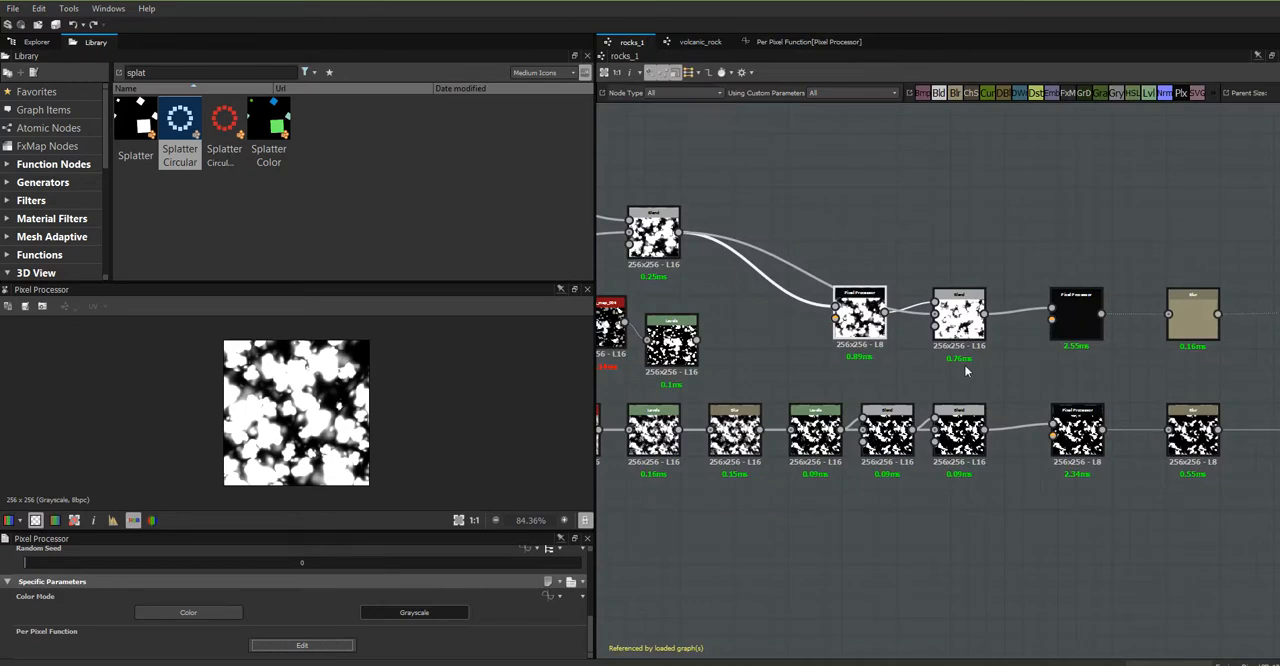
- Move the Pixel Processor and its Blend up out of the chain, and connect the Splatters' Blend directly to the downstream Pixel Processor
drag(959, 300, 903, 206)
drag(859, 300, 761, 146)
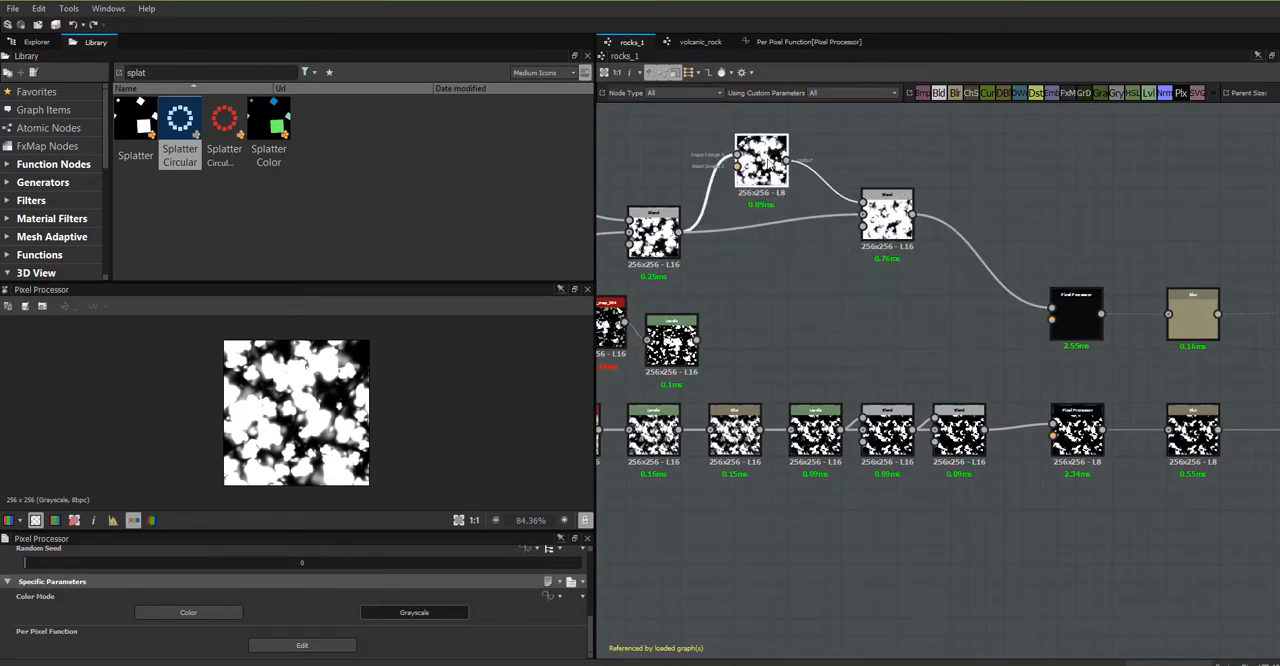
drag(679, 232, 1051, 312)
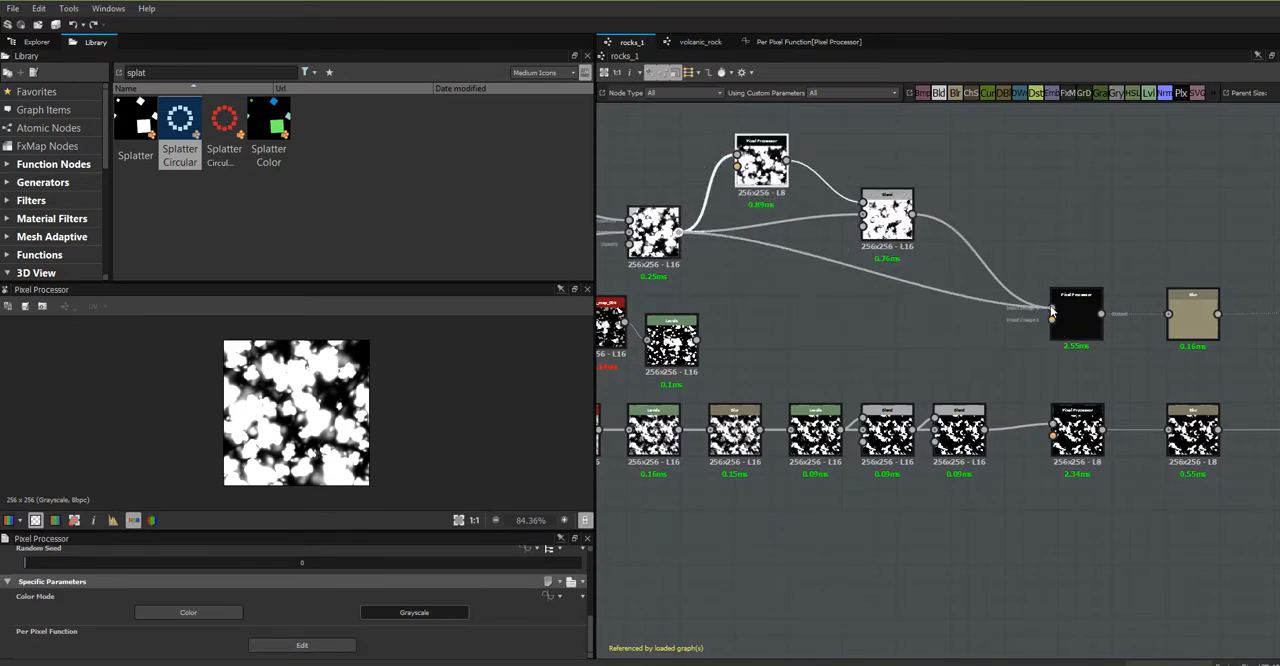
- Examine the per-pixel function of the Pixel Processor before the Blur, and return to the rocks_1 graph
click(1073, 310)
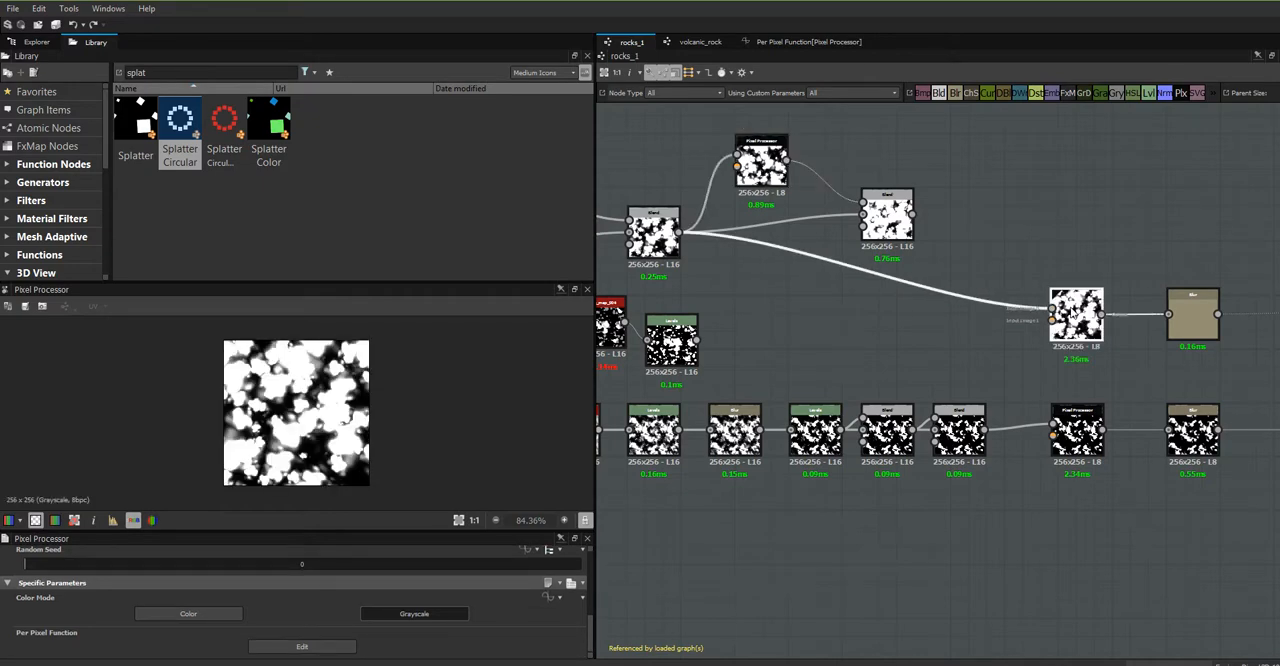
click(302, 646)
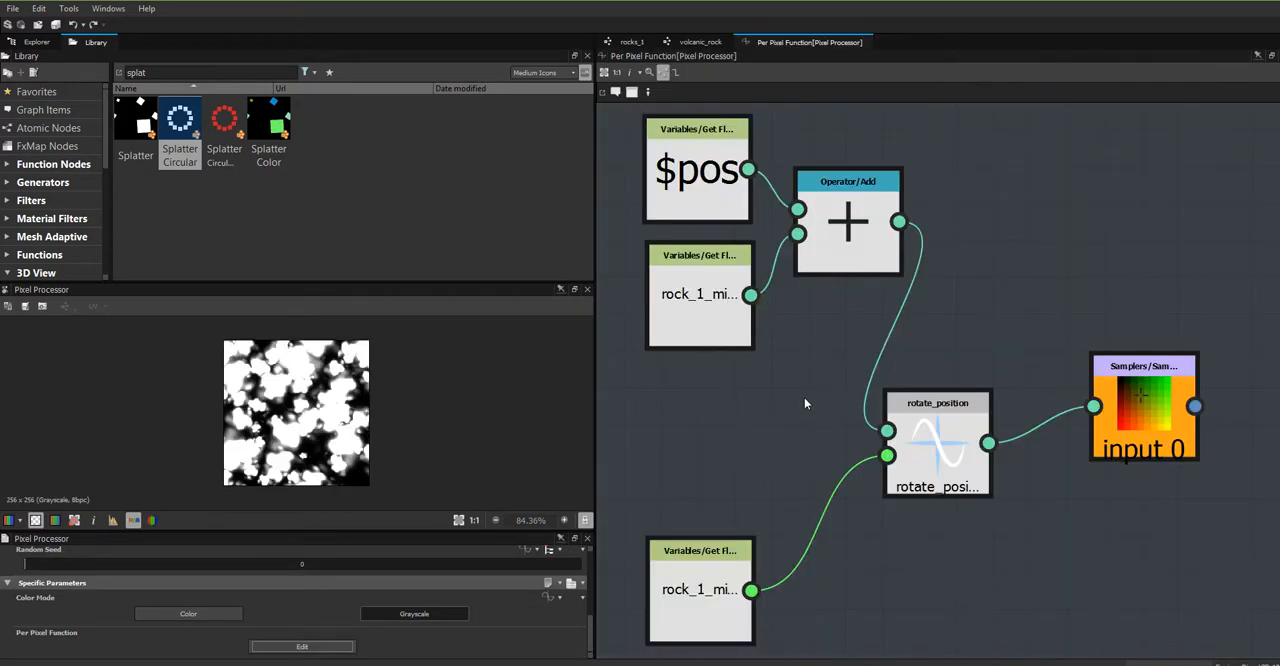
click(633, 46)
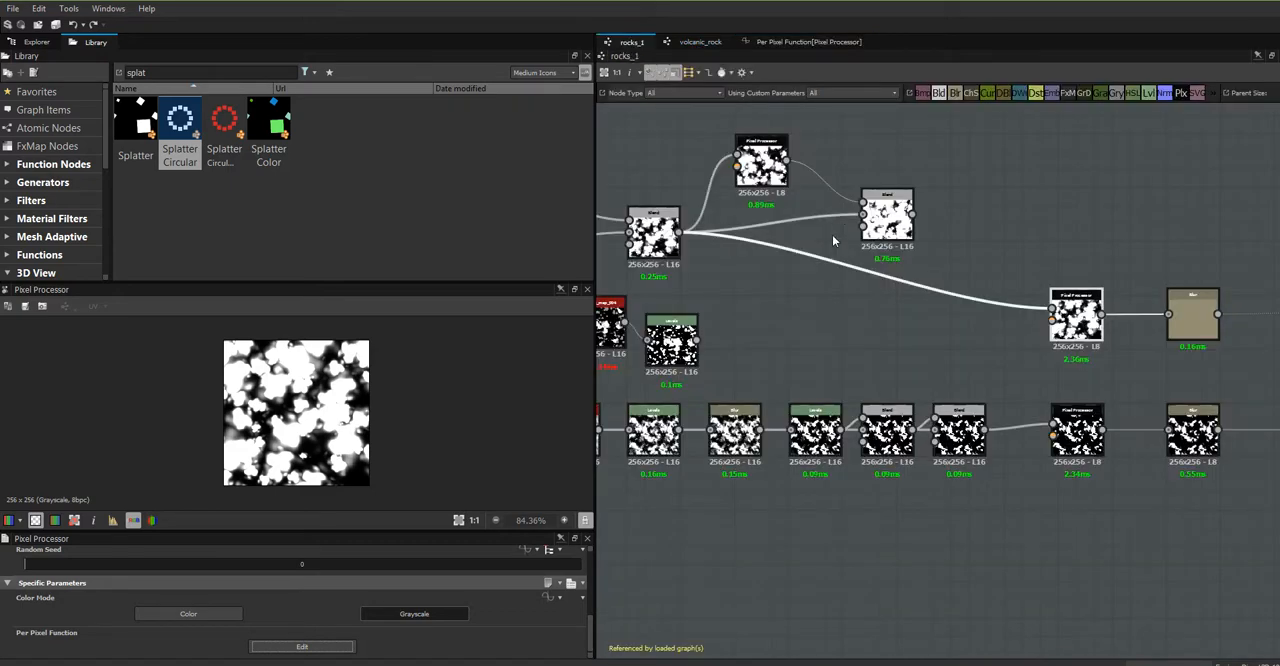
- Move the Splatters' Blend closer to the Splatters, and delete the bypassed Pixel Processor together with its Blend
mouse_move(771, 160)
mouse_down()
mouse_move(789, 186)
mouse_move(771, 142)
mouse_up()
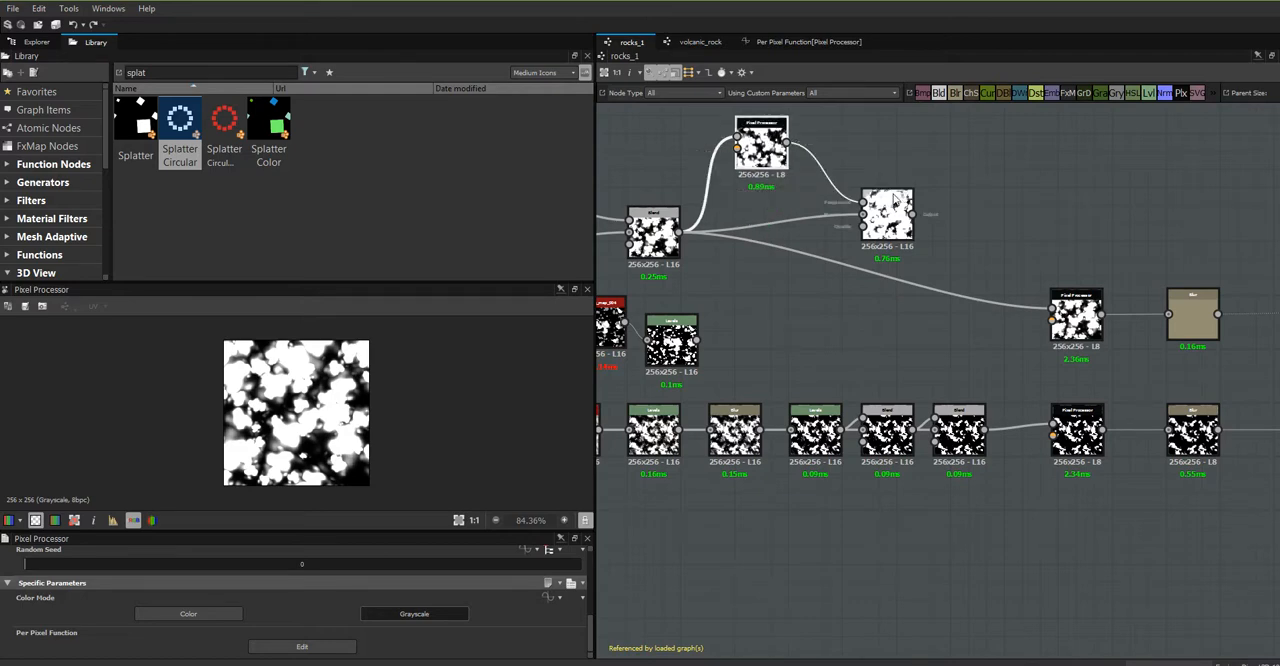
drag(888, 213, 817, 221)
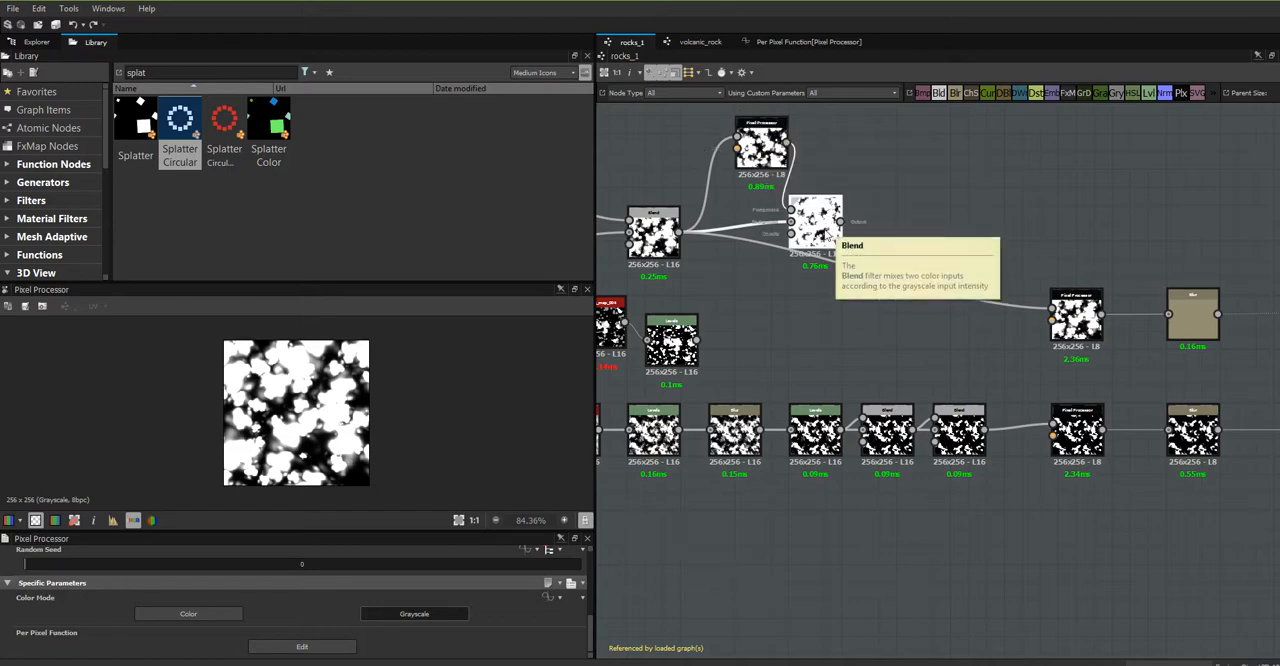
drag(826, 236, 826, 186)
middle_drag(834, 298, 1034, 384)
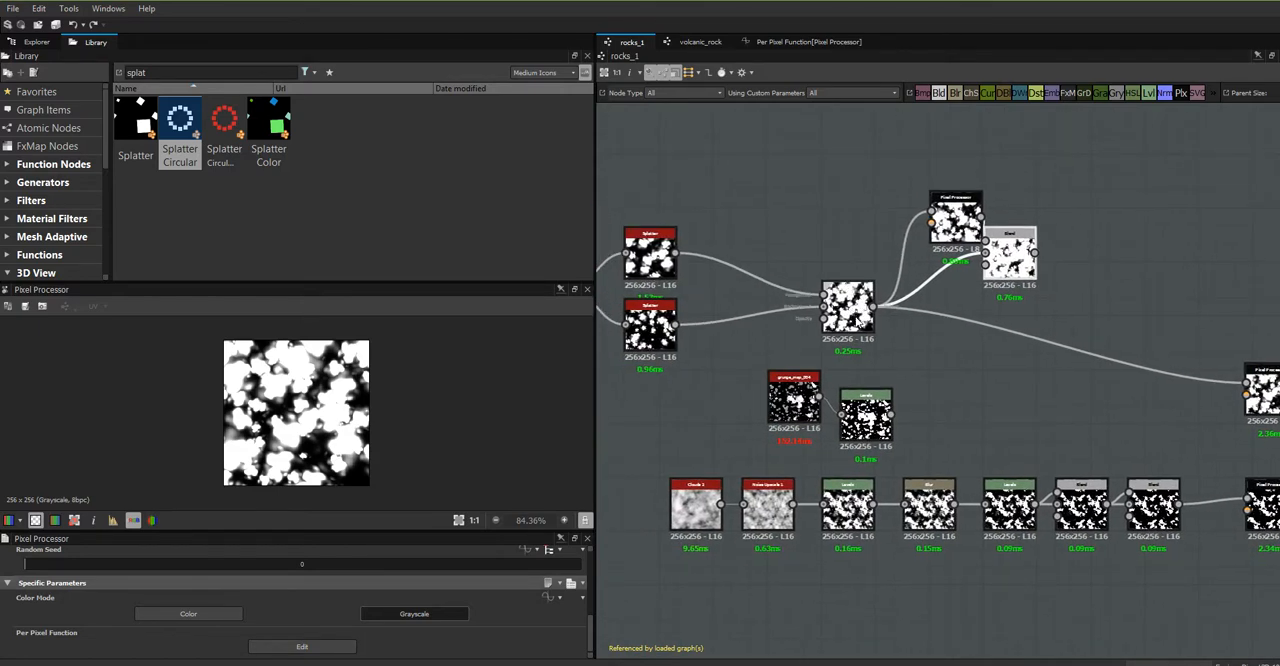
drag(848, 304, 857, 234)
drag(856, 225, 812, 300)
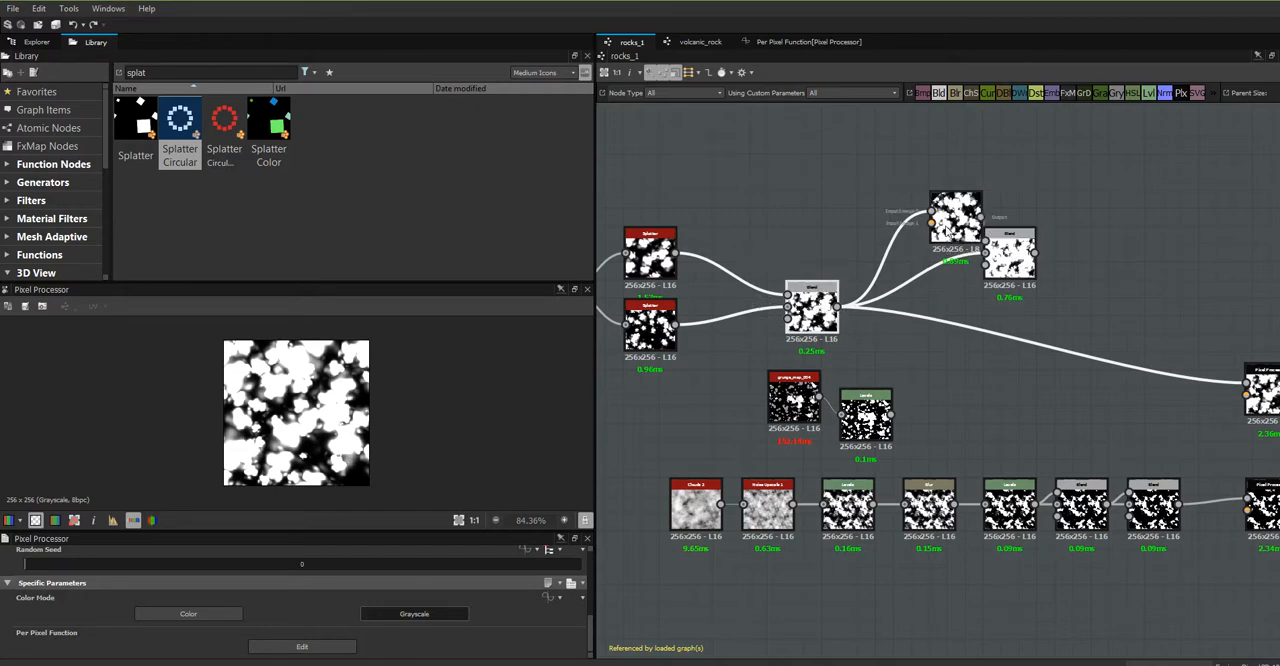
middle_drag(872, 264, 762, 212)
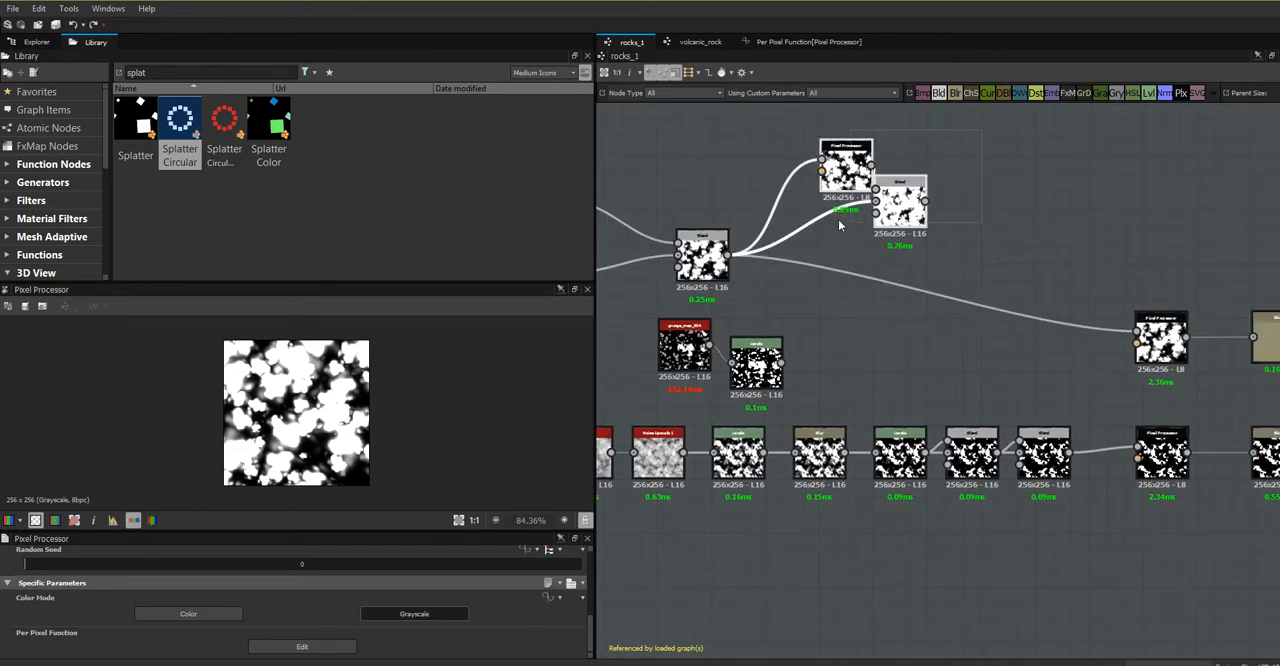
key(Delete)
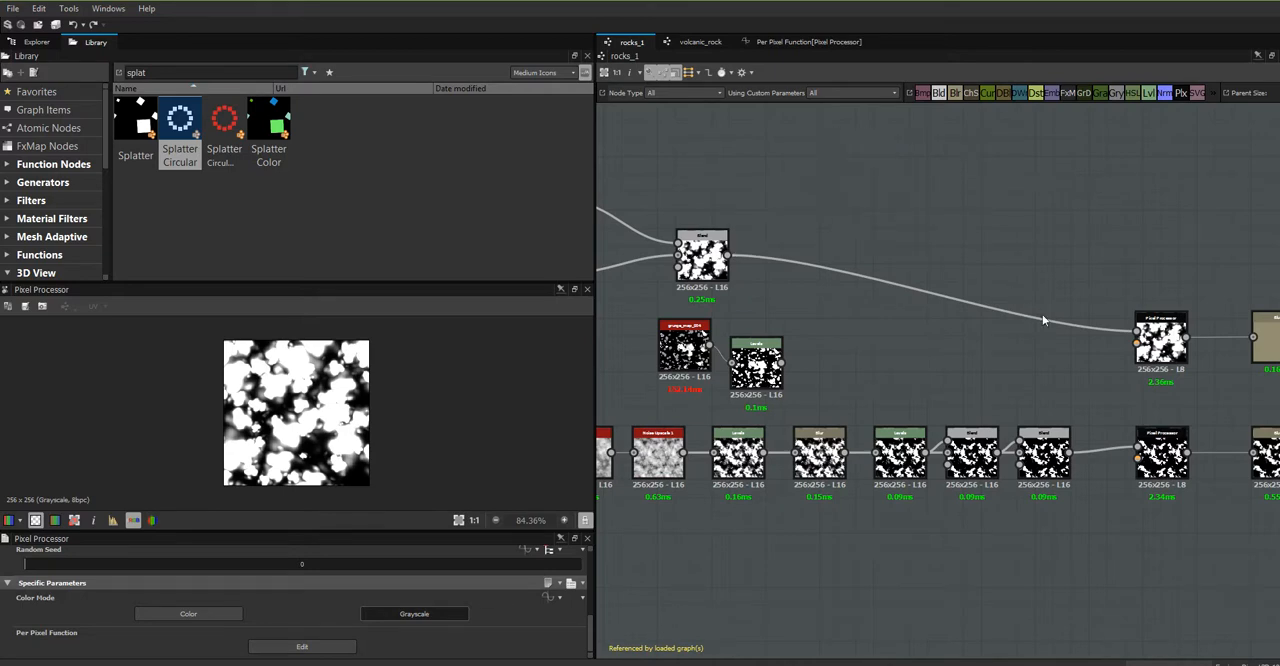
- Move grunge_map_004 and its Levels node above the Pixel Processor and mask output, and preview grunge_map_004
scroll(1043, 352, down, 1)
scroll(939, 363, down, 1)
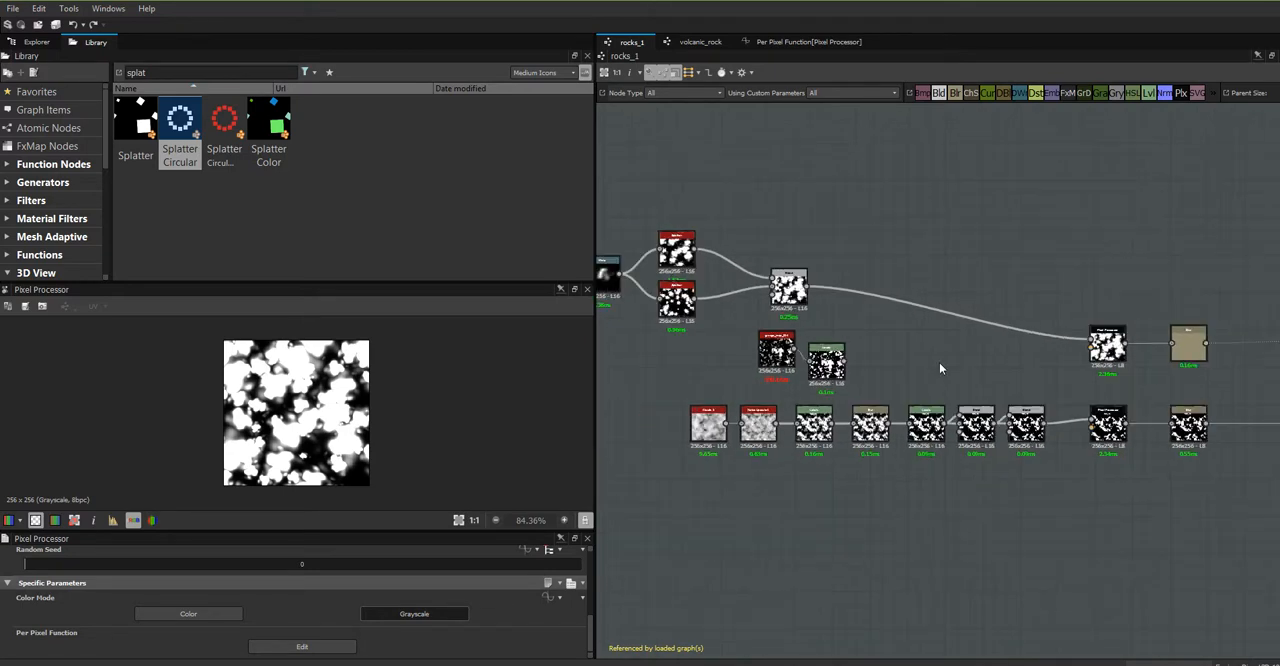
middle_drag(951, 354, 1111, 348)
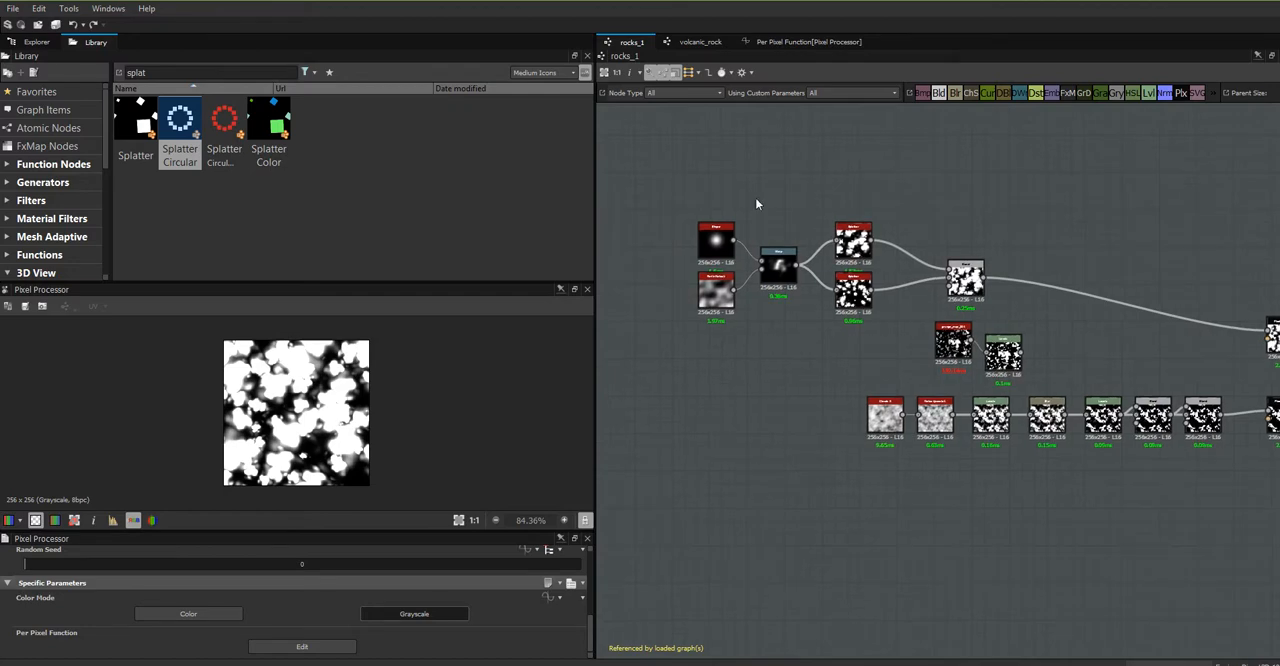
drag(736, 266, 1182, 295)
middle_drag(1142, 343, 851, 242)
drag(767, 277, 1220, 125)
click(1000, 128)
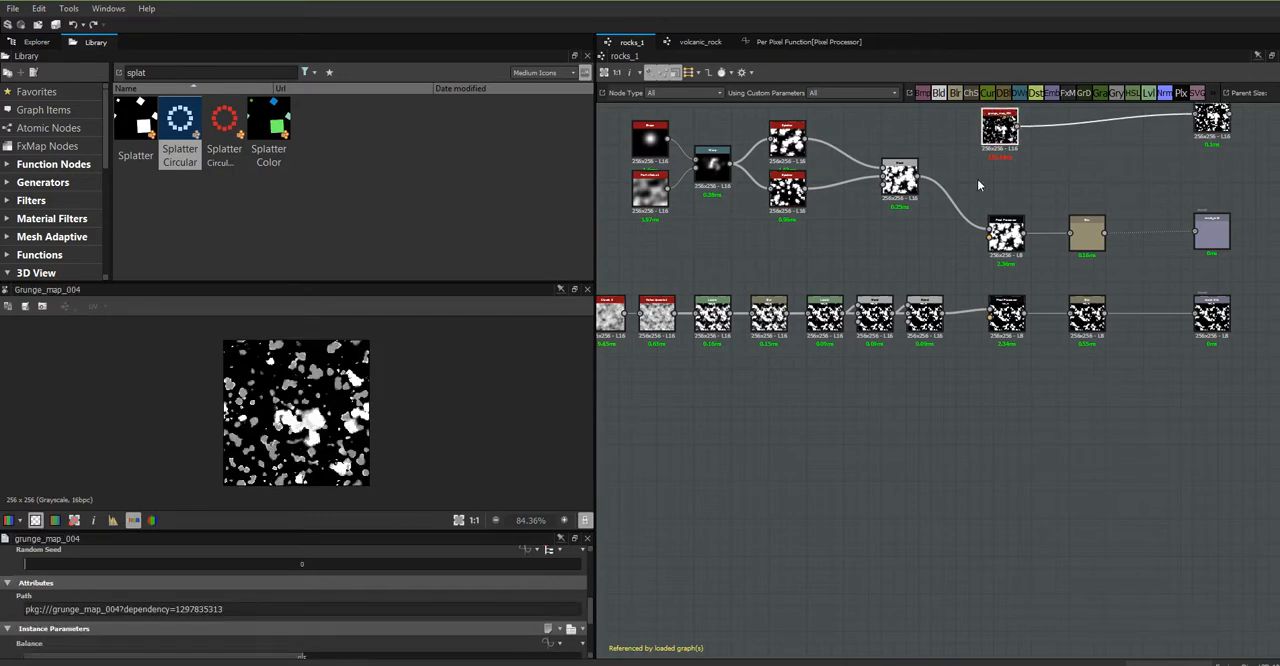
- Move the Shape node and the upper Splatter upward to expose the computation times beneath them
scroll(984, 169, up, 3)
middle_drag(1020, 194, 1179, 336)
scroll(1179, 334, down, 2)
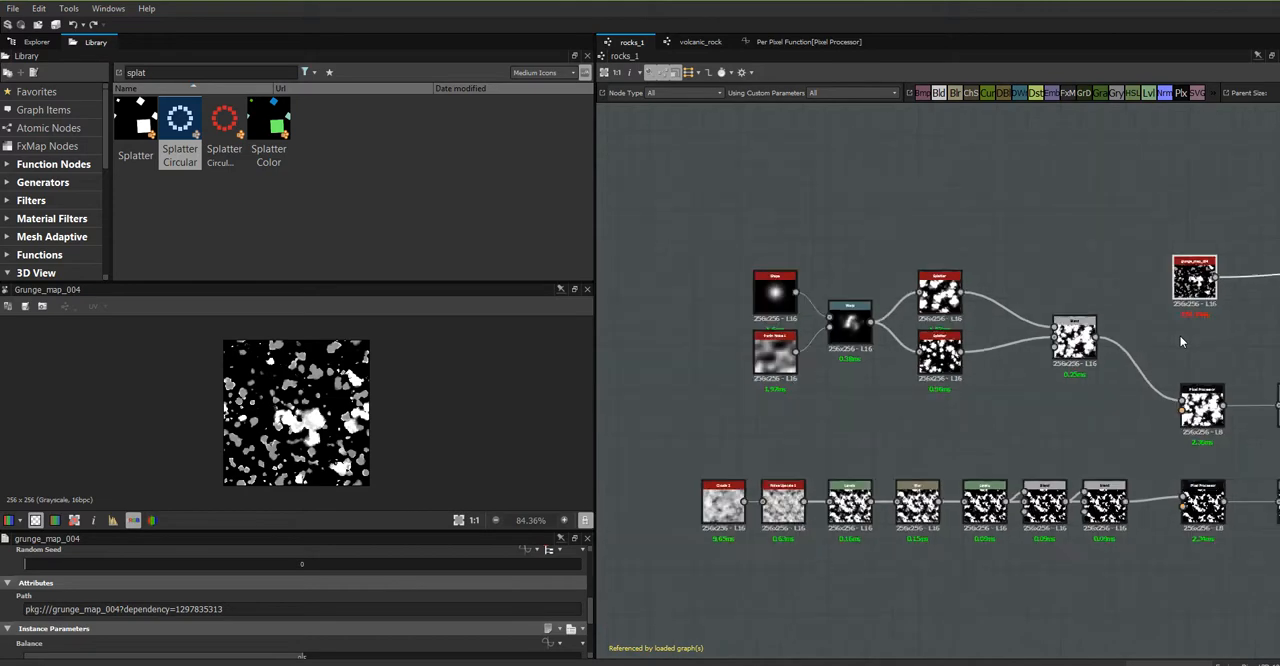
drag(778, 310, 778, 265)
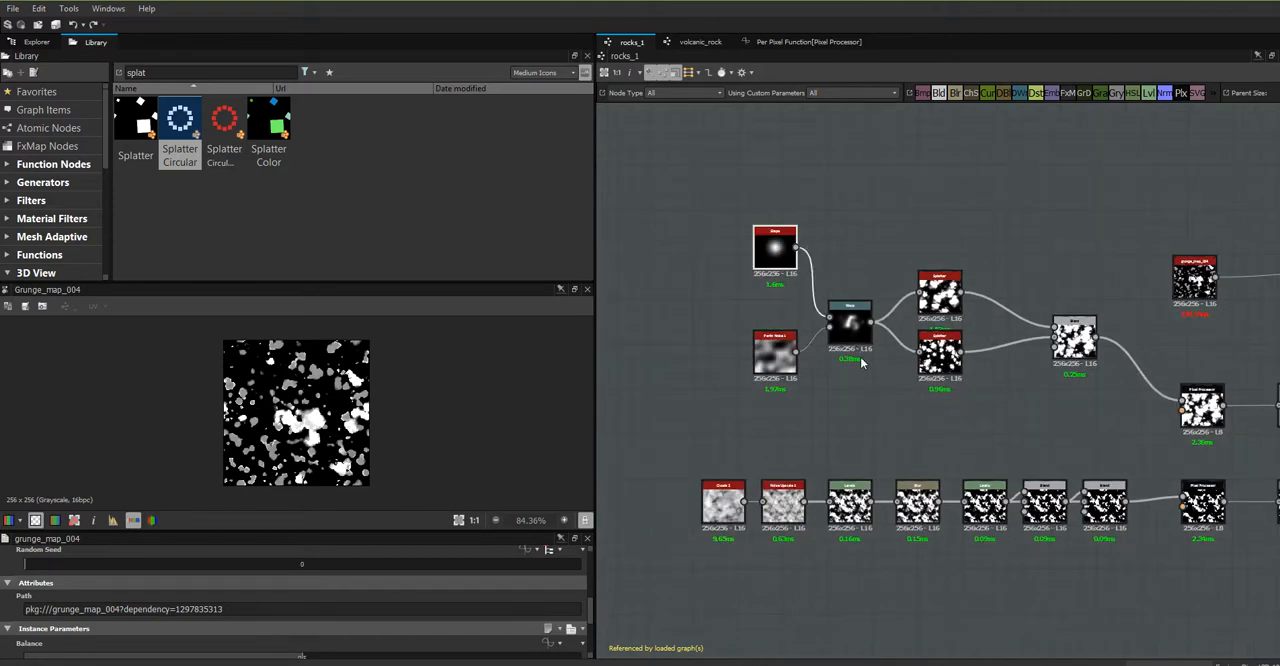
drag(946, 298, 946, 268)
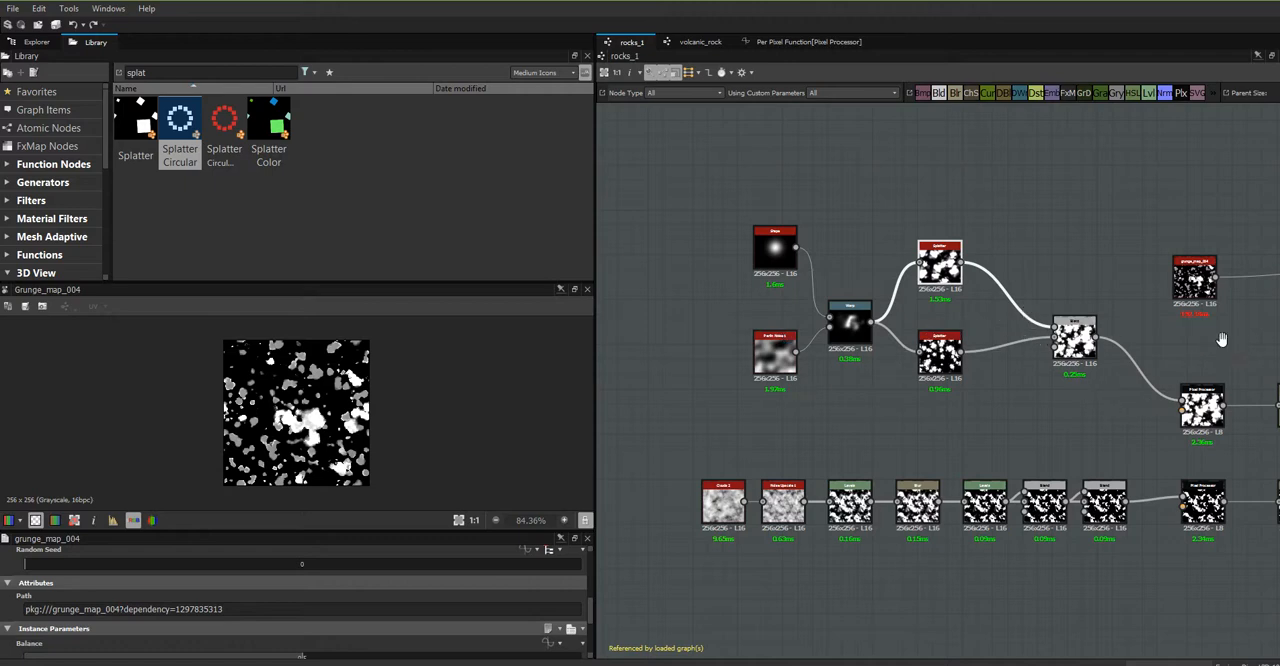
- Preview the Blur node before the mask output, and delete grunge_map_004 together with its Levels node
middle_drag(1220, 337, 853, 258)
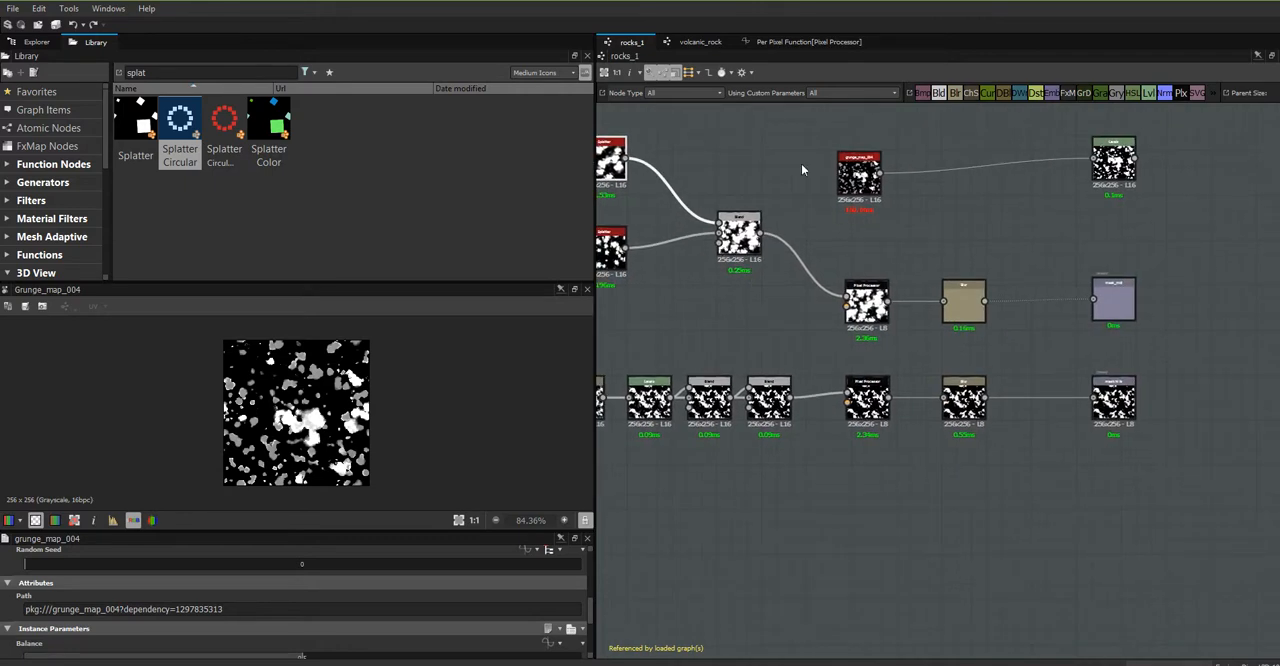
click(946, 291)
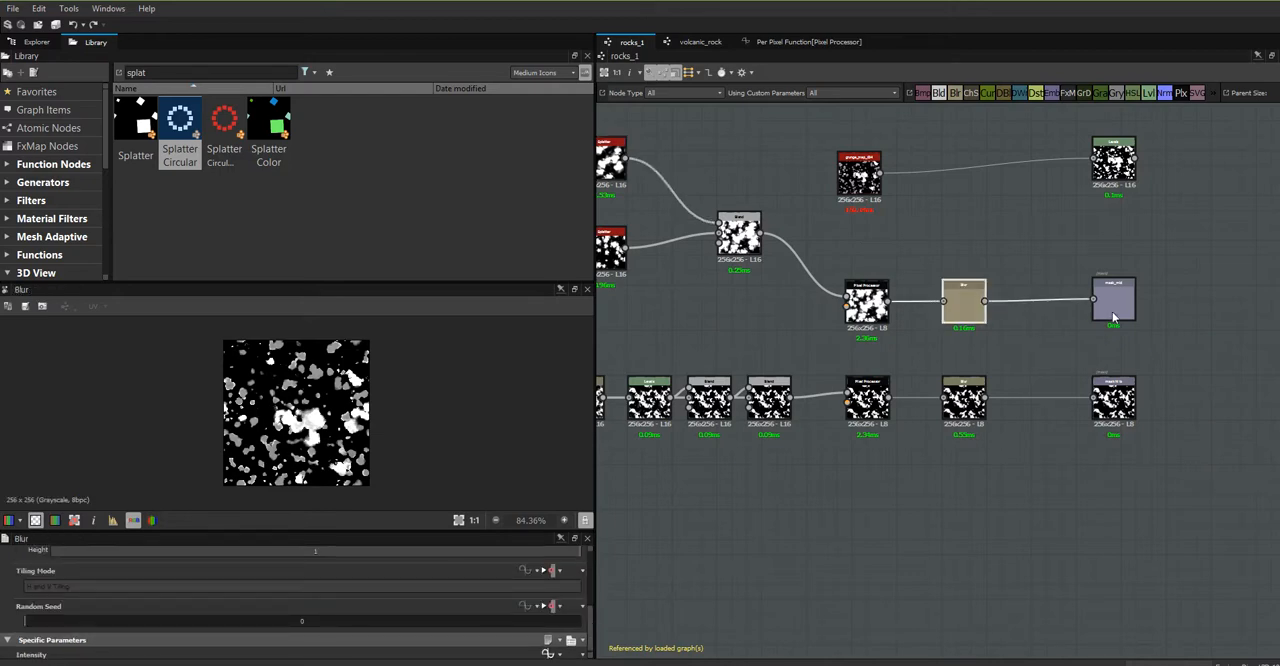
scroll(1062, 346, down, 3)
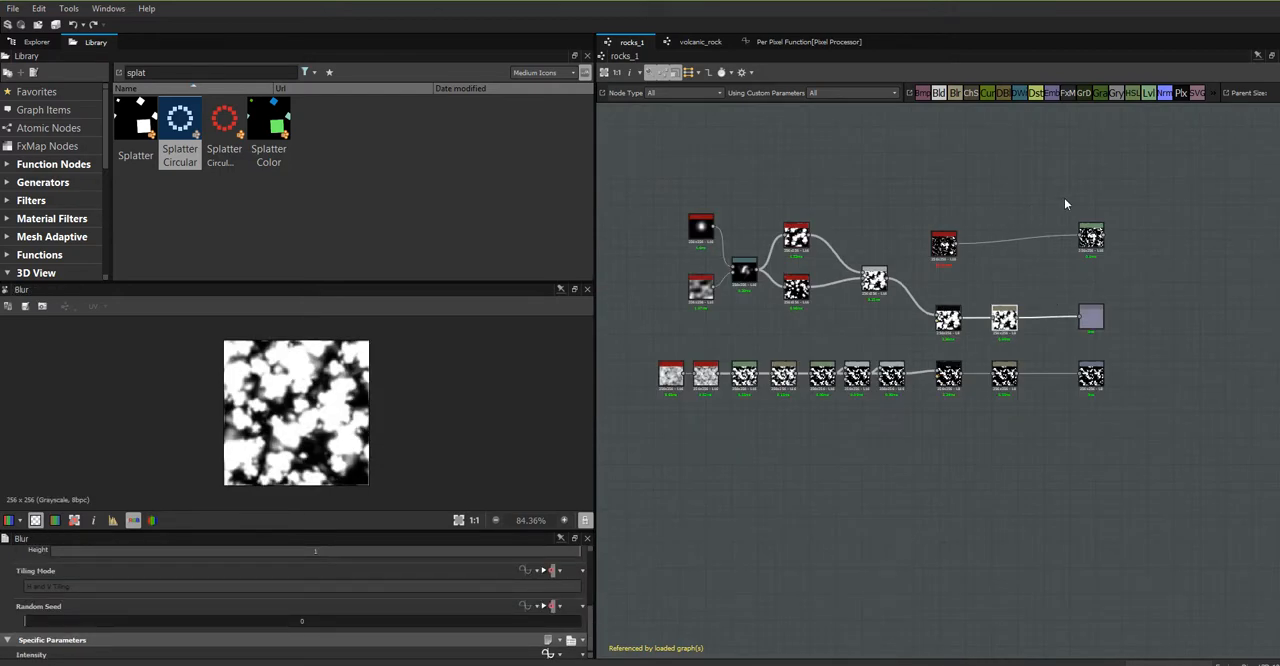
drag(1137, 194, 931, 268)
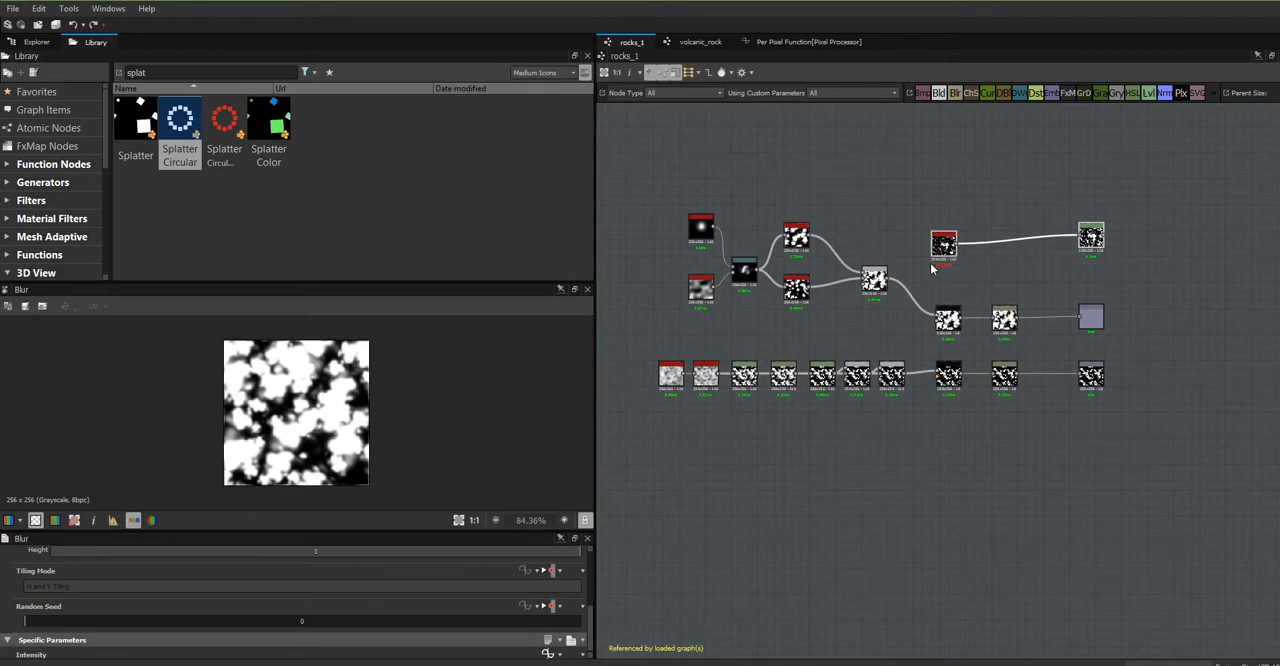
key(Delete)
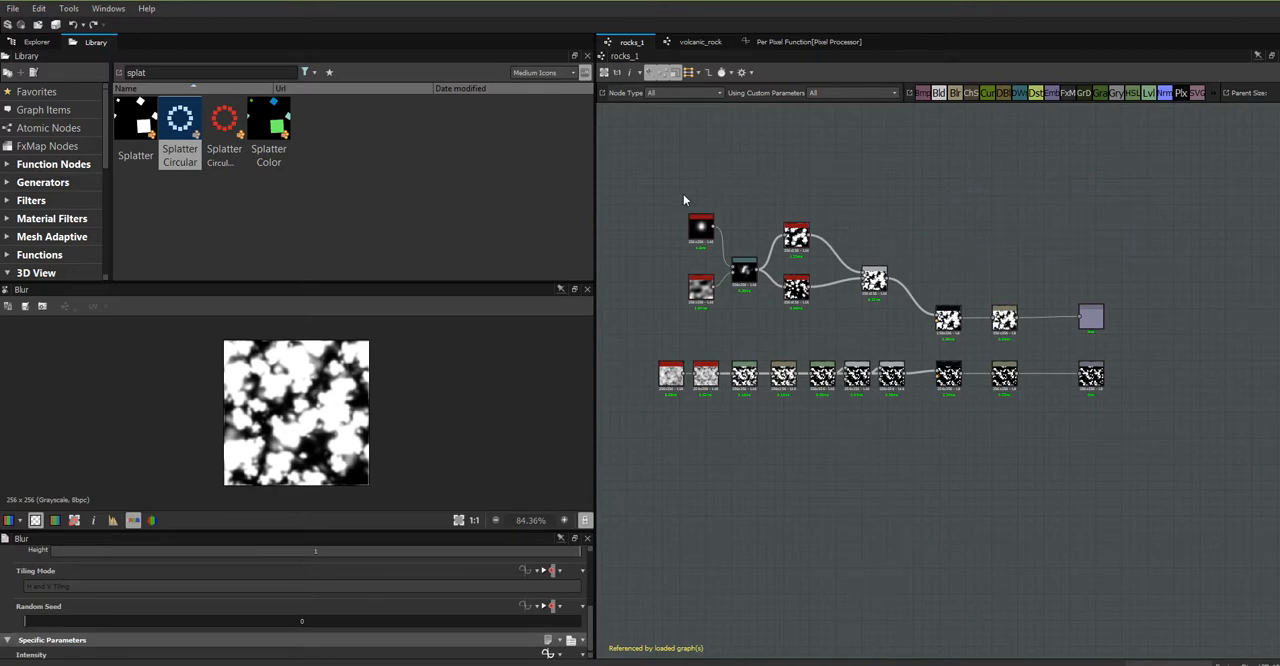
- Move the new mask's node group down beside the Pixel Processor, and stack the Shape and upper Splatter closely above their neighbours
drag(896, 262, 703, 322)
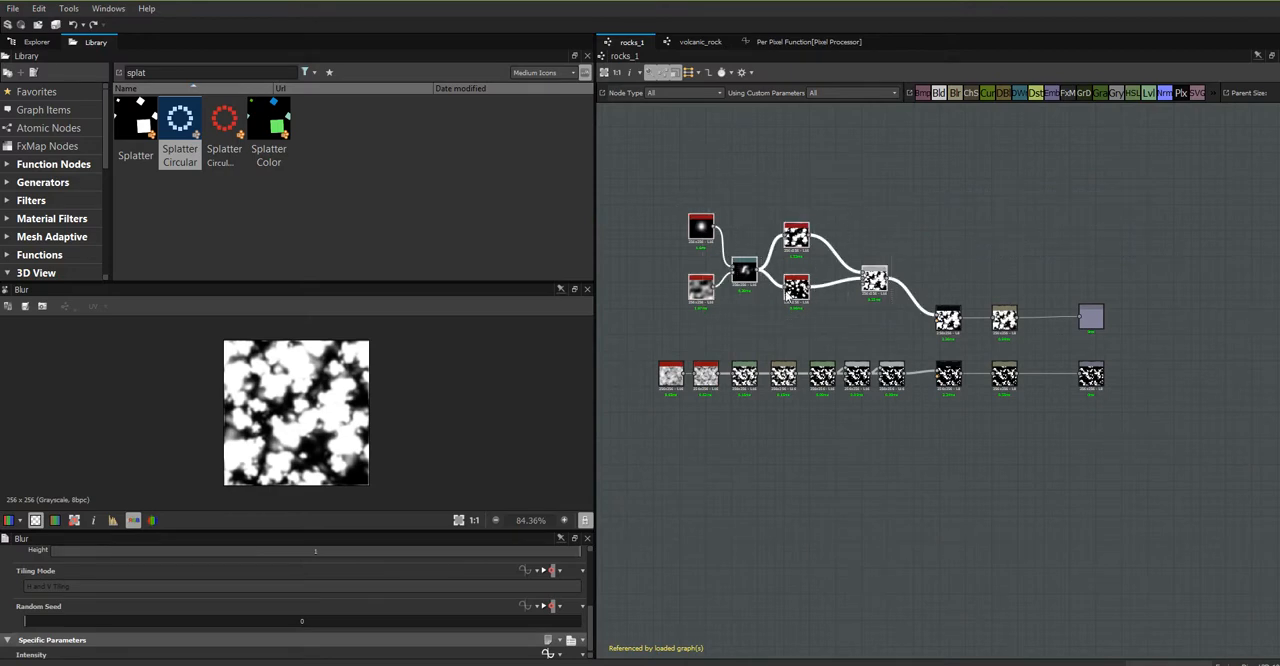
drag(796, 288, 796, 315)
click(860, 220)
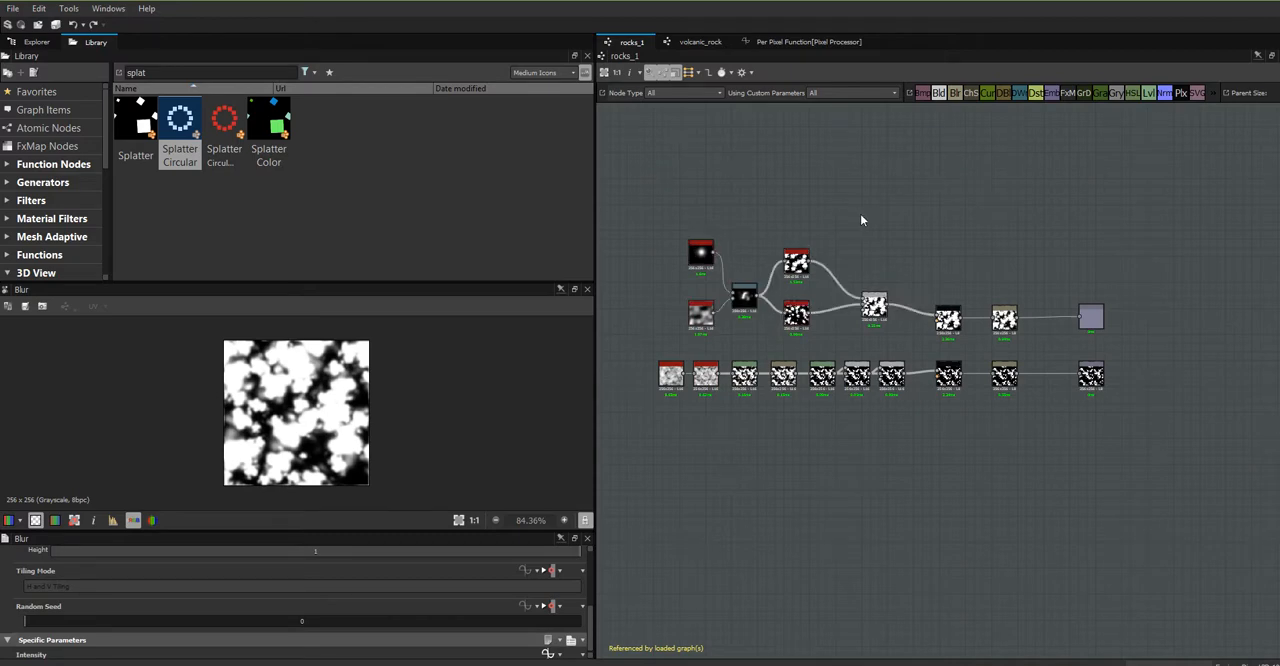
drag(803, 252, 803, 270)
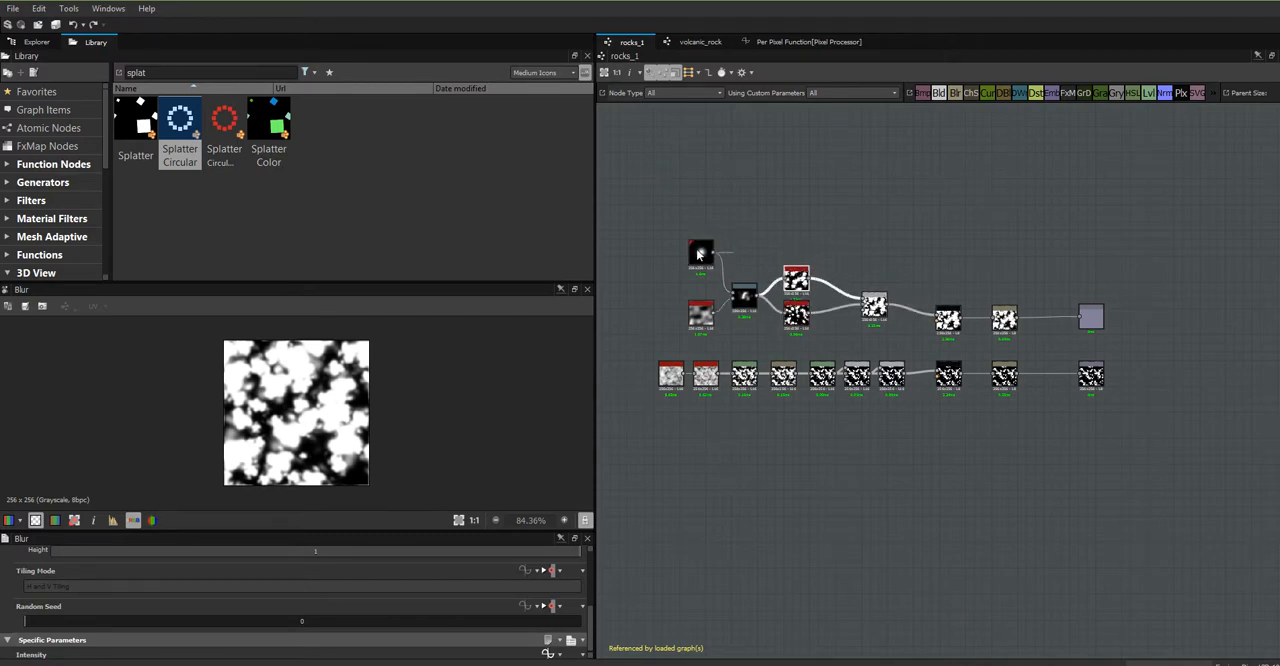
drag(699, 254, 702, 290)
click(706, 320)
scroll(875, 272, down, 2)
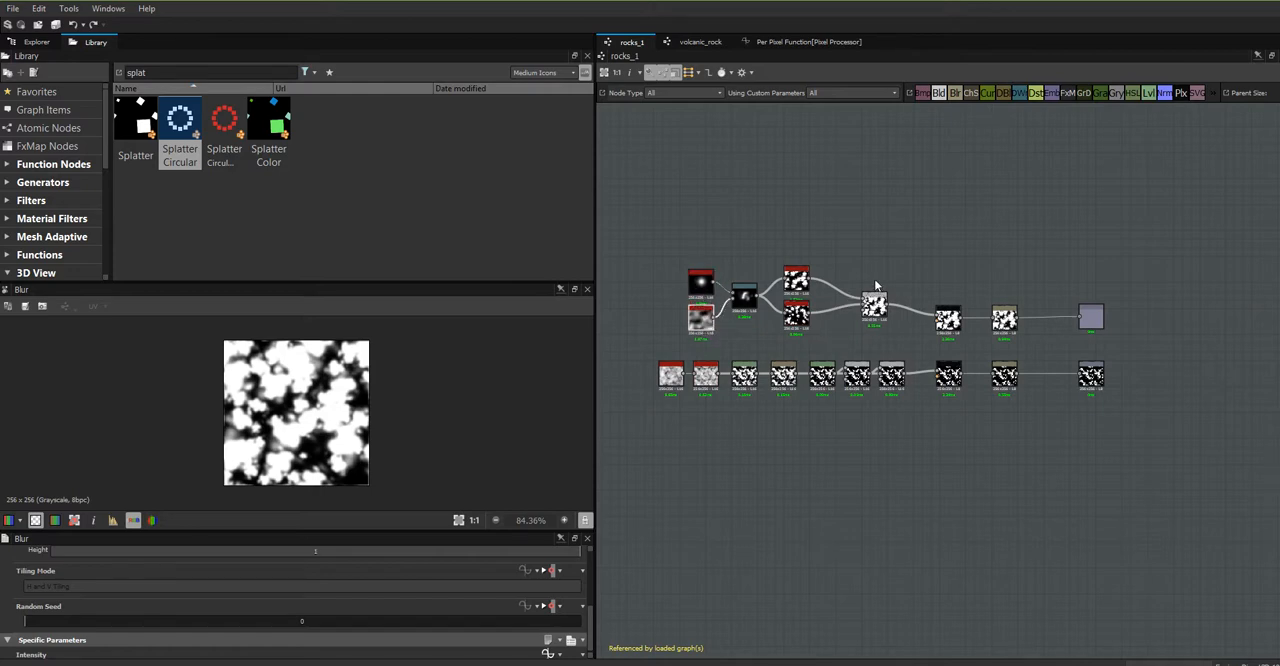
scroll(876, 261, up, 4)
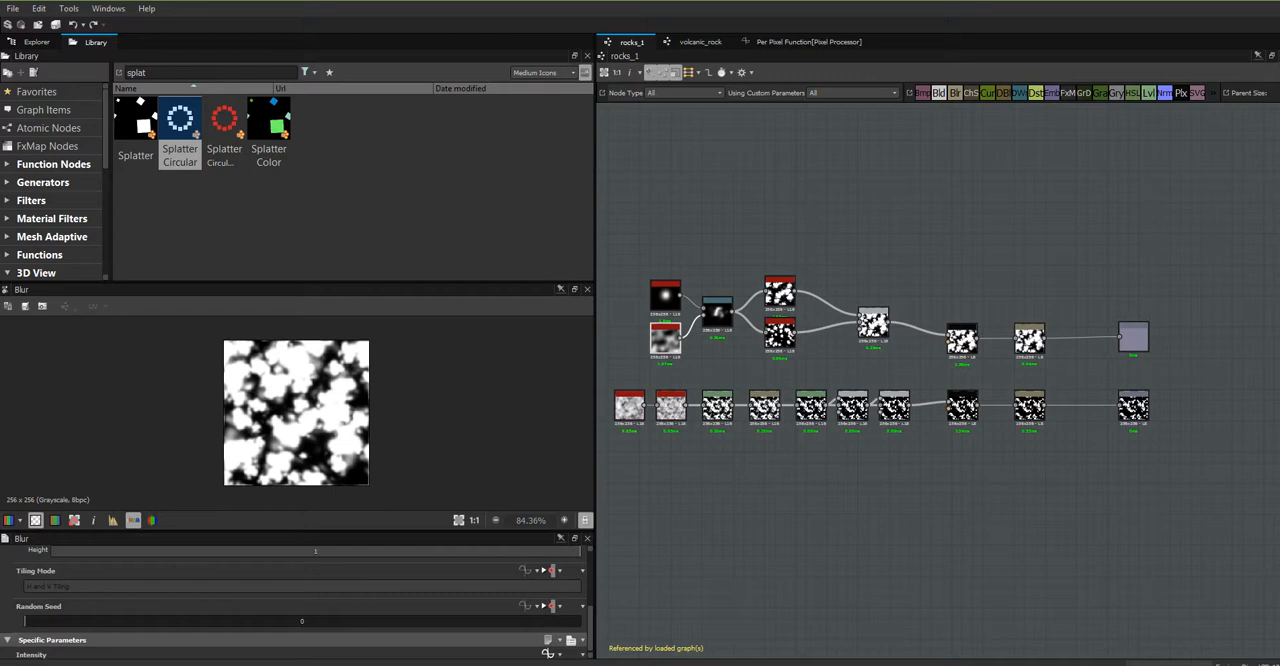
- Close the rocks_1 graph and save the rocks_1.sbs package
click(1279, 56)
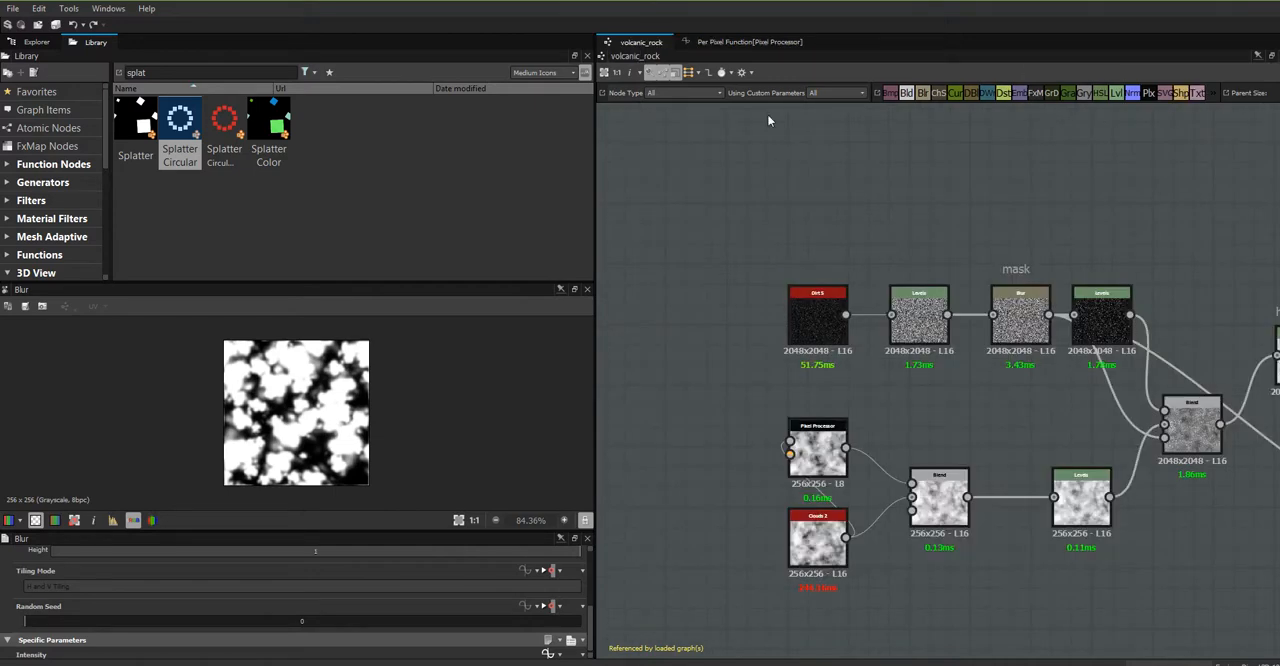
click(37, 43)
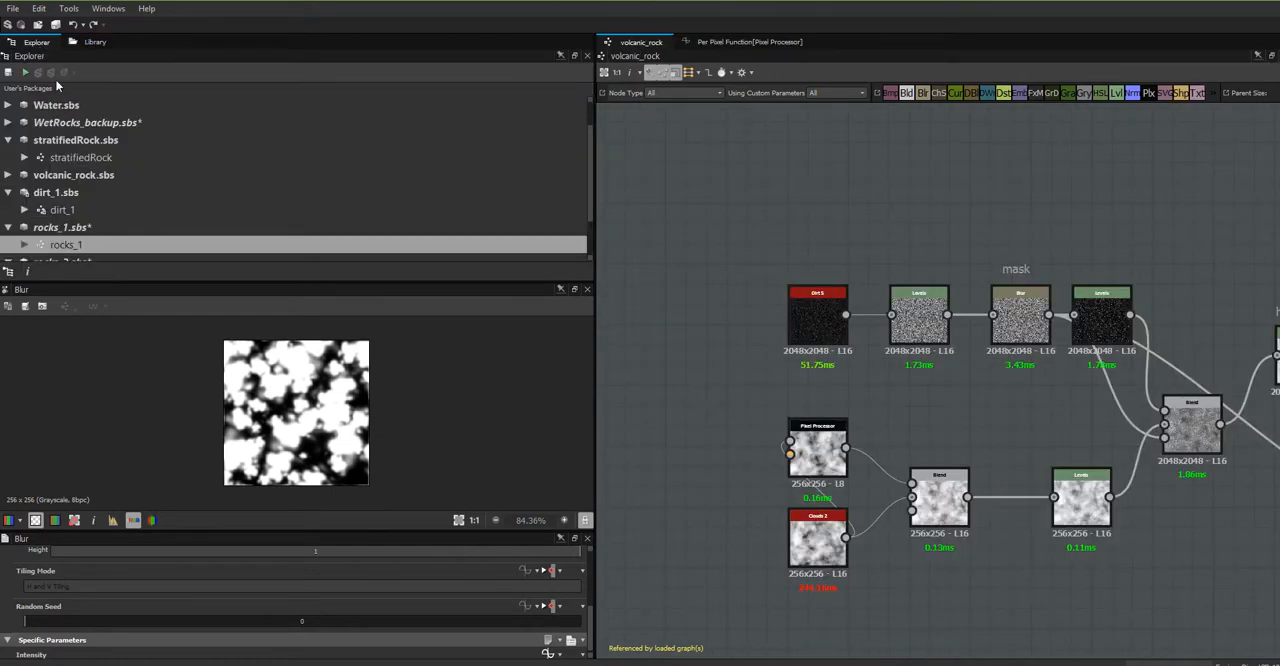
click(66, 229)
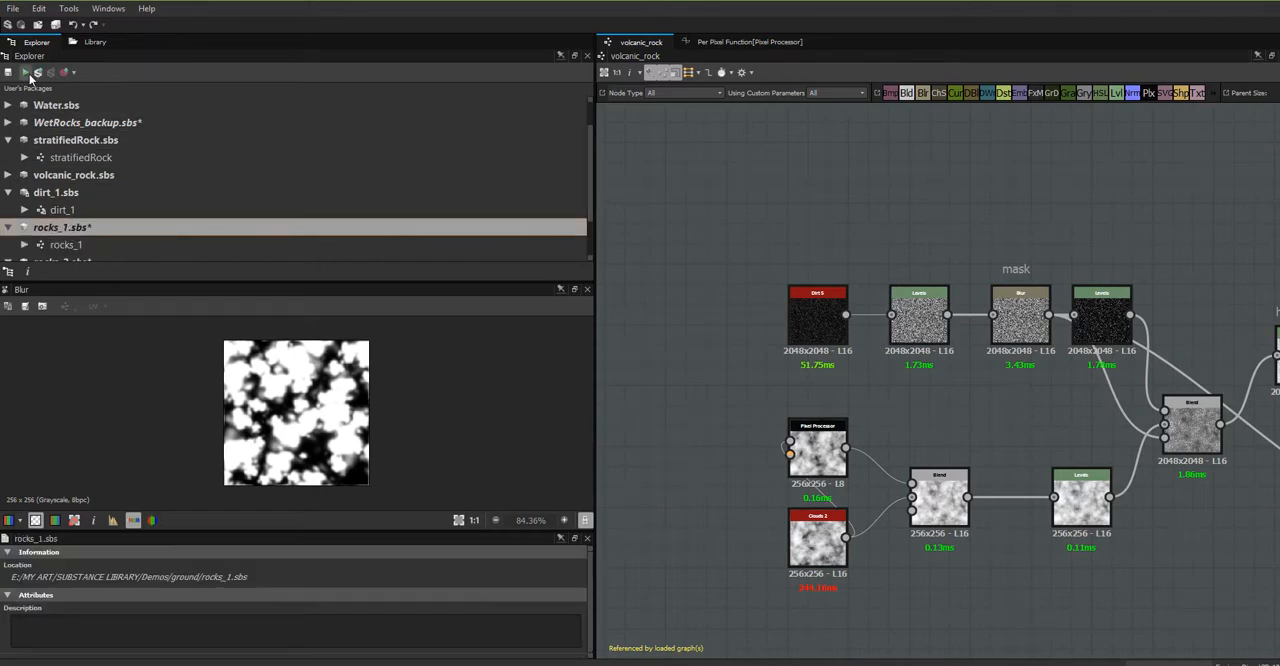
click(8, 73)
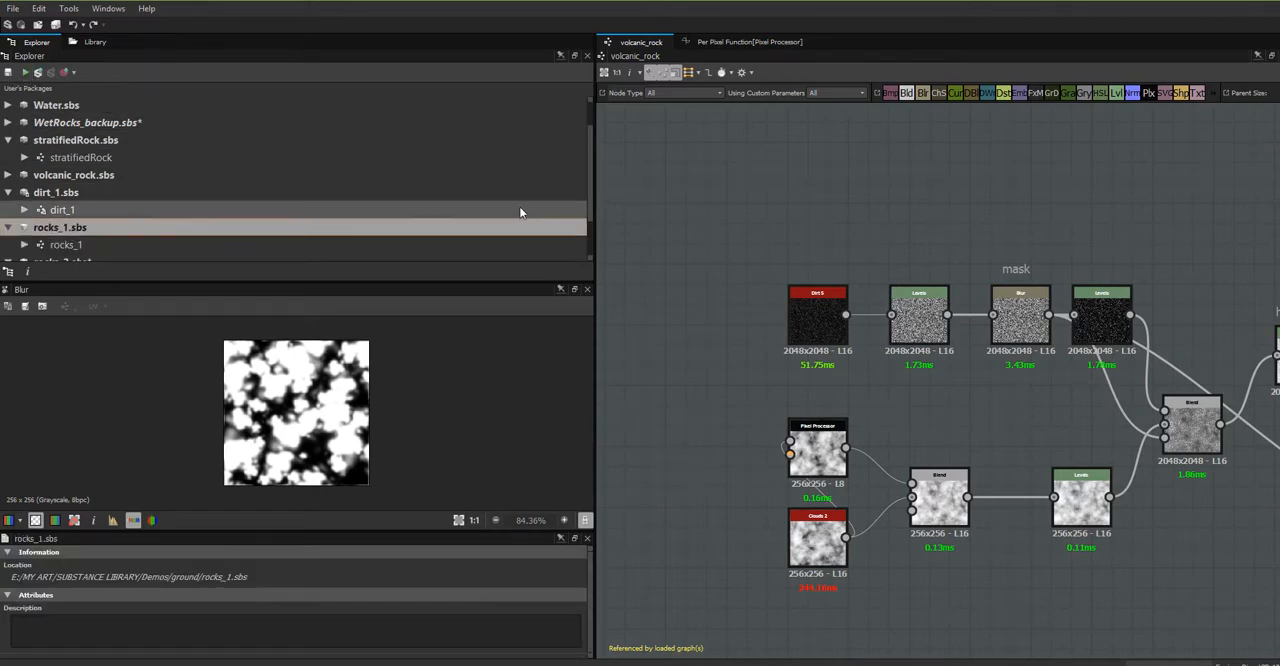
- Open the stratifiedRock graph from the stratifiedRock.sbs package
mouse_move(589, 171)
mouse_down()
mouse_move(596, 222)
mouse_move(585, 170)
mouse_up()
click(110, 175)
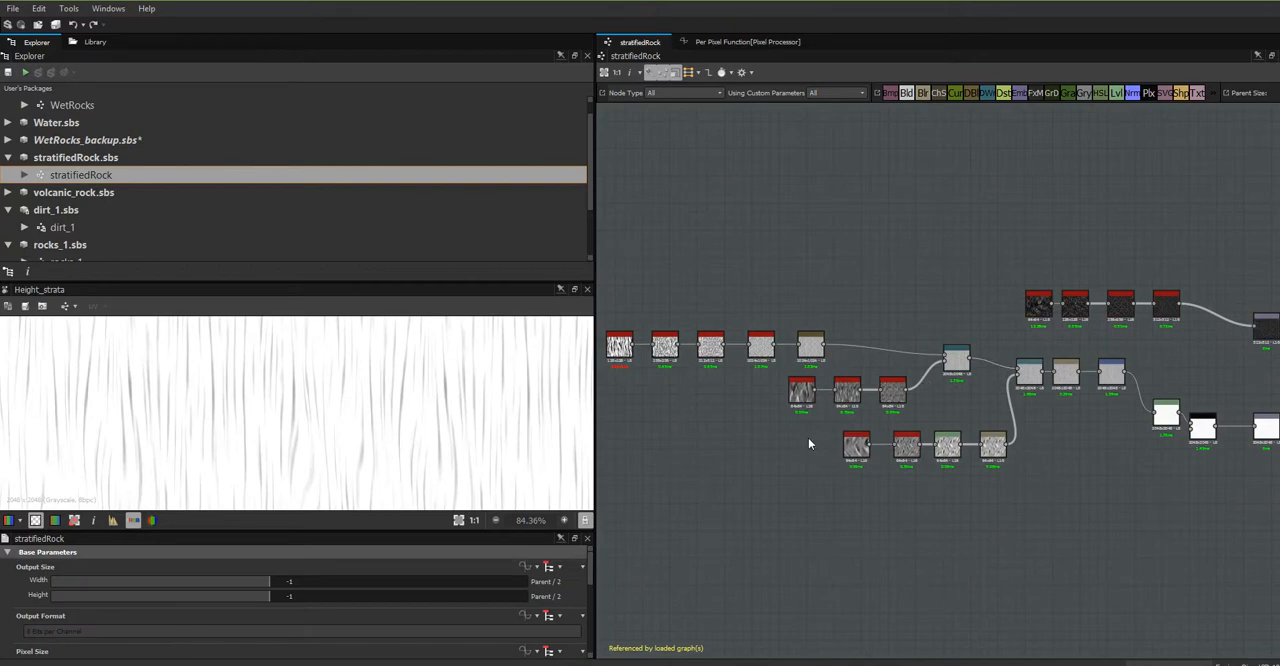
- Open the referenced graph of the grunge_map_005 node and examine its node network
middle_drag(864, 437, 1015, 418)
scroll(978, 404, up, 2)
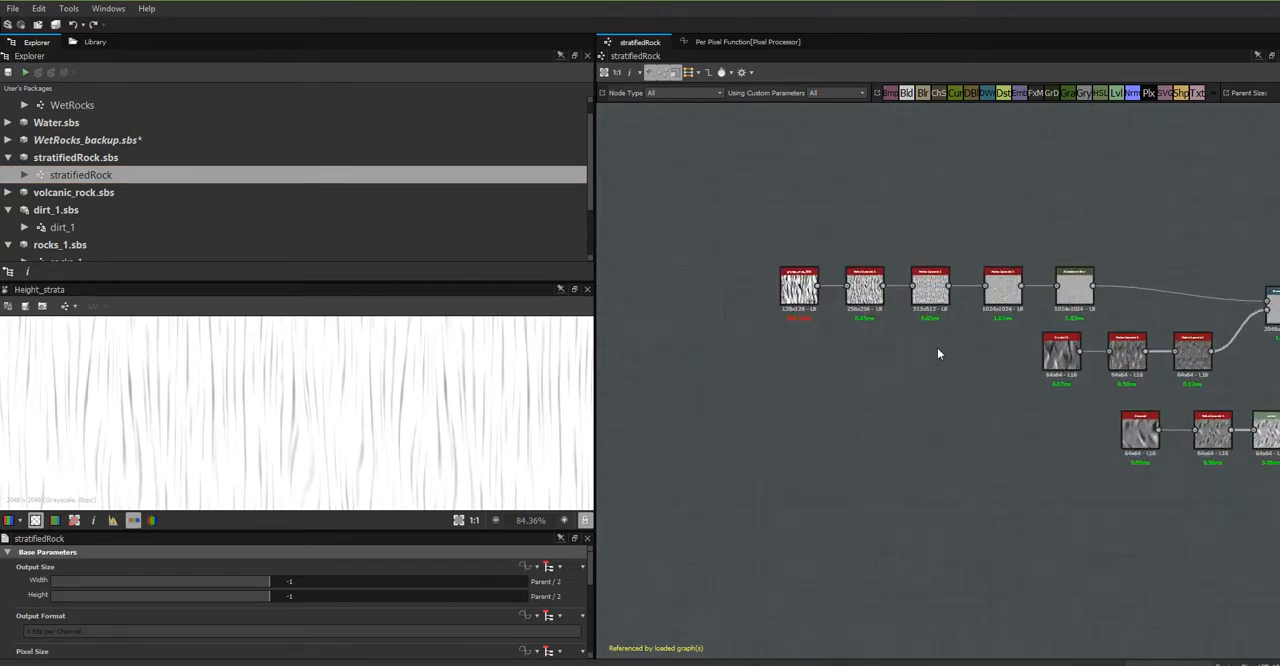
scroll(936, 345, up, 2)
click(706, 247)
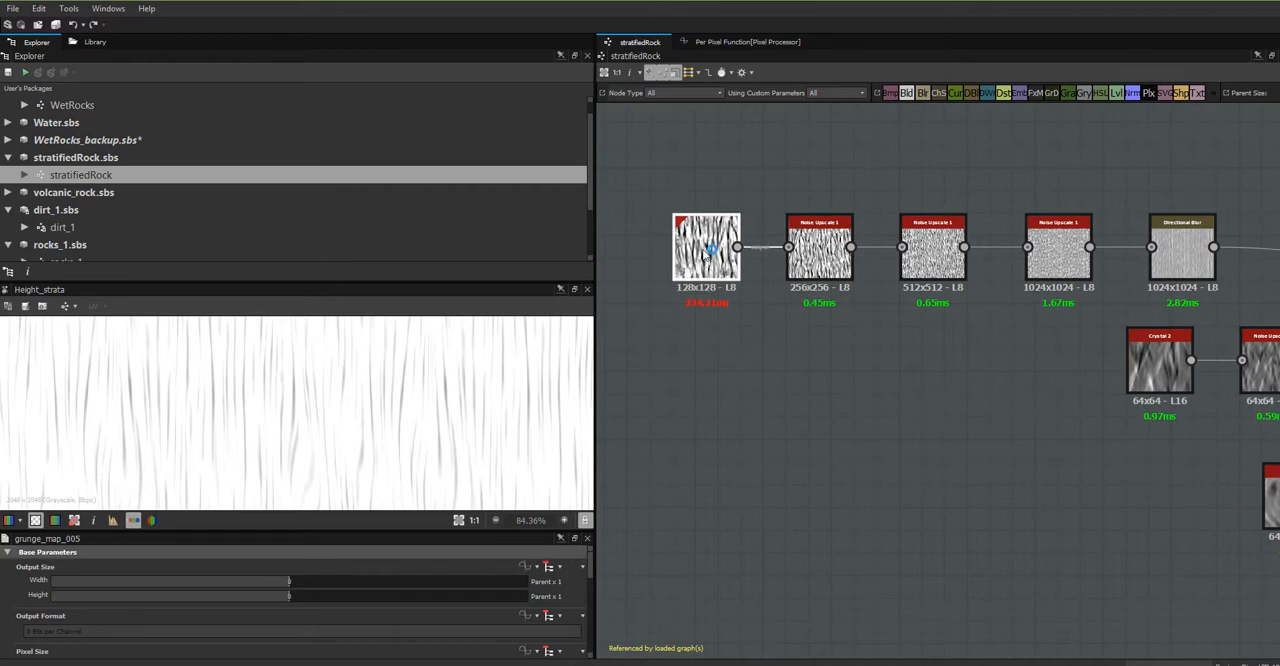
right_click(709, 249)
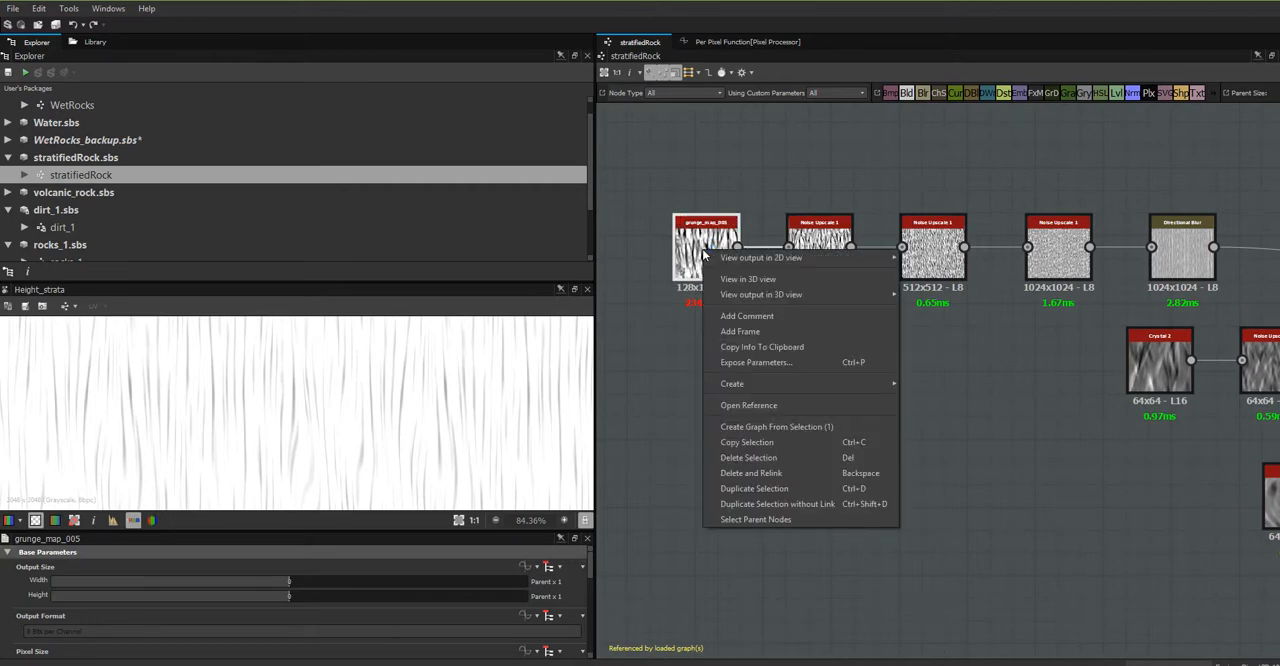
click(763, 405)
click(716, 355)
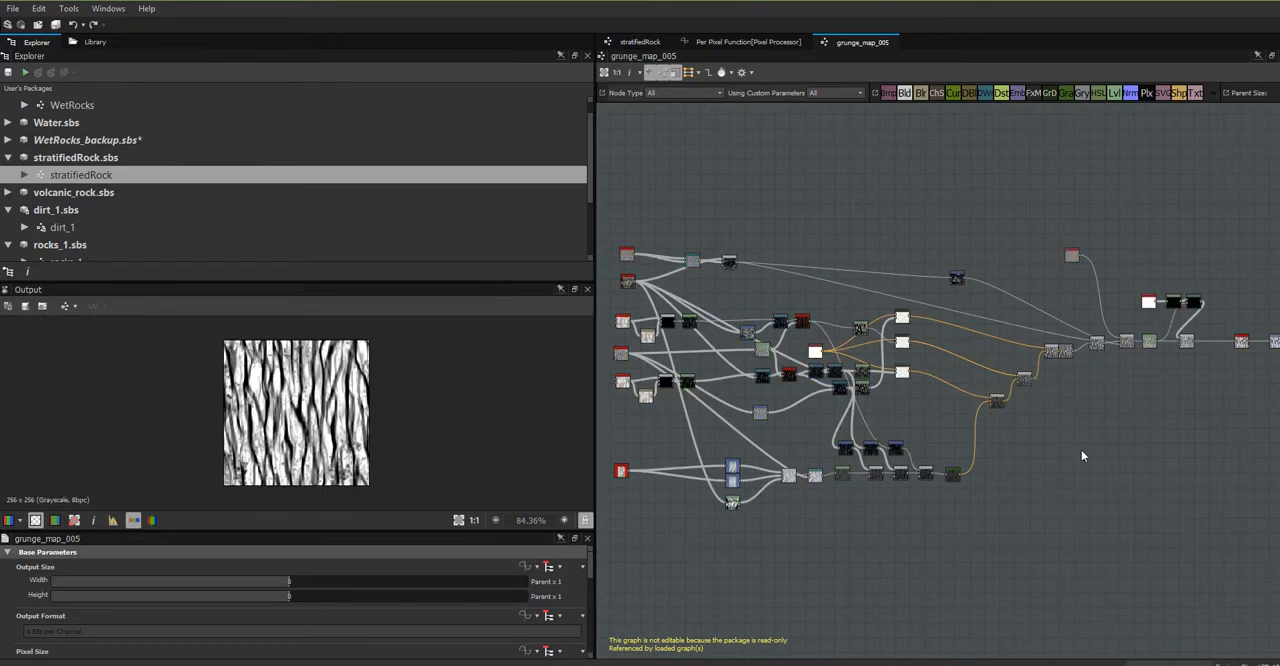
mouse_move(1081, 450)
middle_down()
mouse_move(914, 480)
mouse_move(1117, 403)
mouse_move(1074, 449)
middle_up()
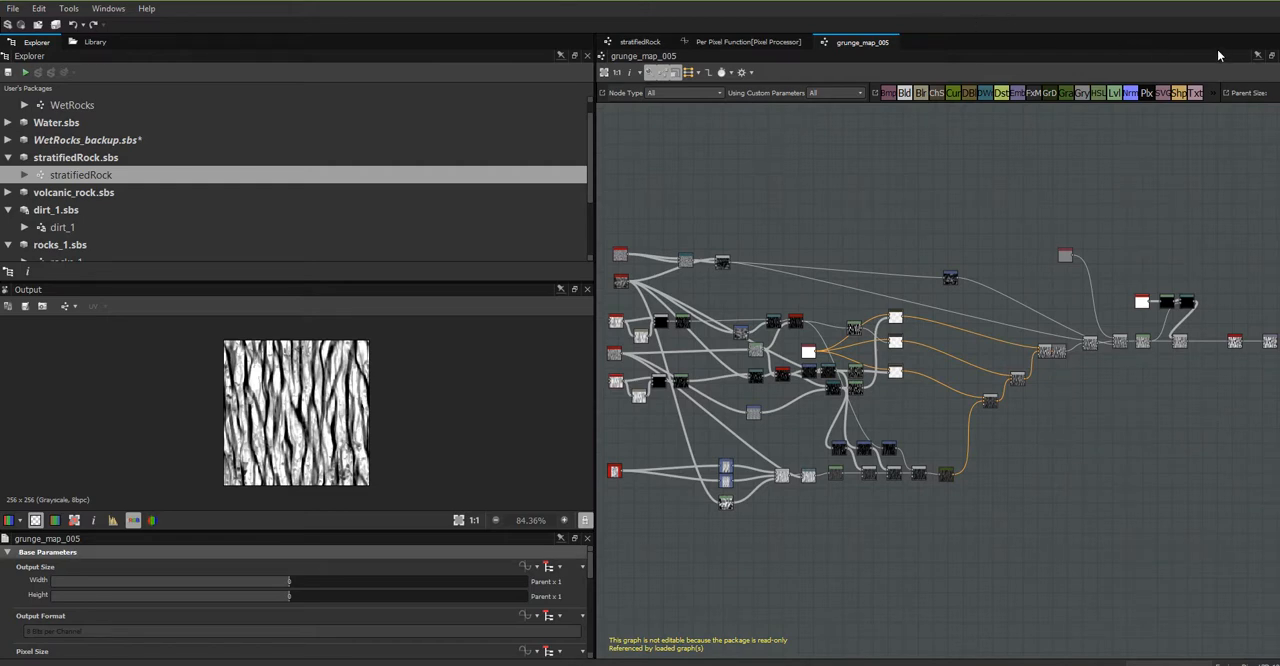
- Close the grunge_map_005 and Per Pixel Function graphs to return to the stratifiedRock graph
click(1279, 56)
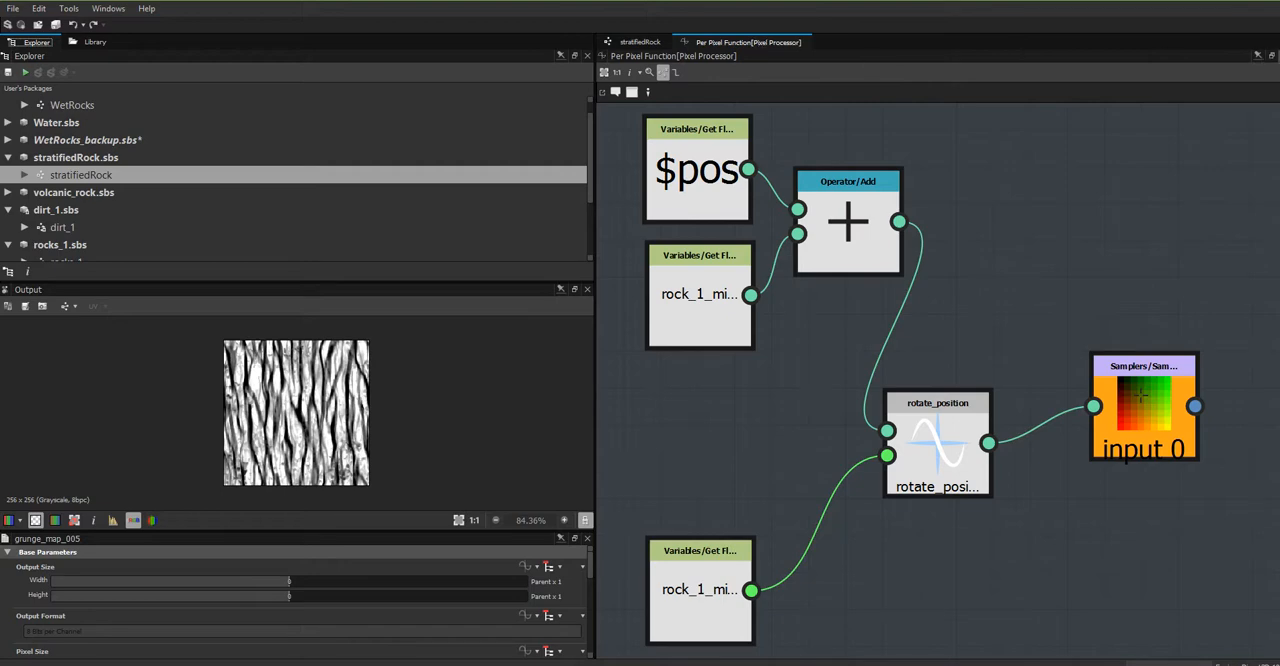
click(1272, 56)
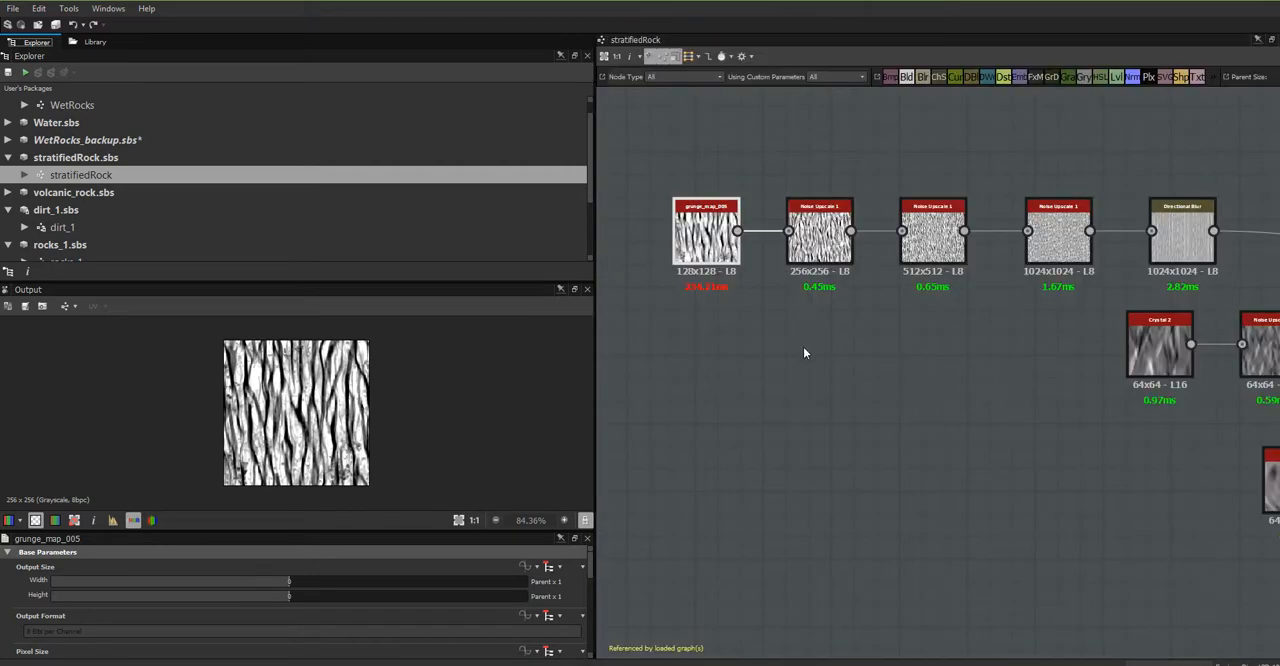
- Search the library for "shape" and add a Shape node in the empty area above grunge_map_005
scroll(805, 350, down, 3)
middle_drag(885, 375, 973, 397)
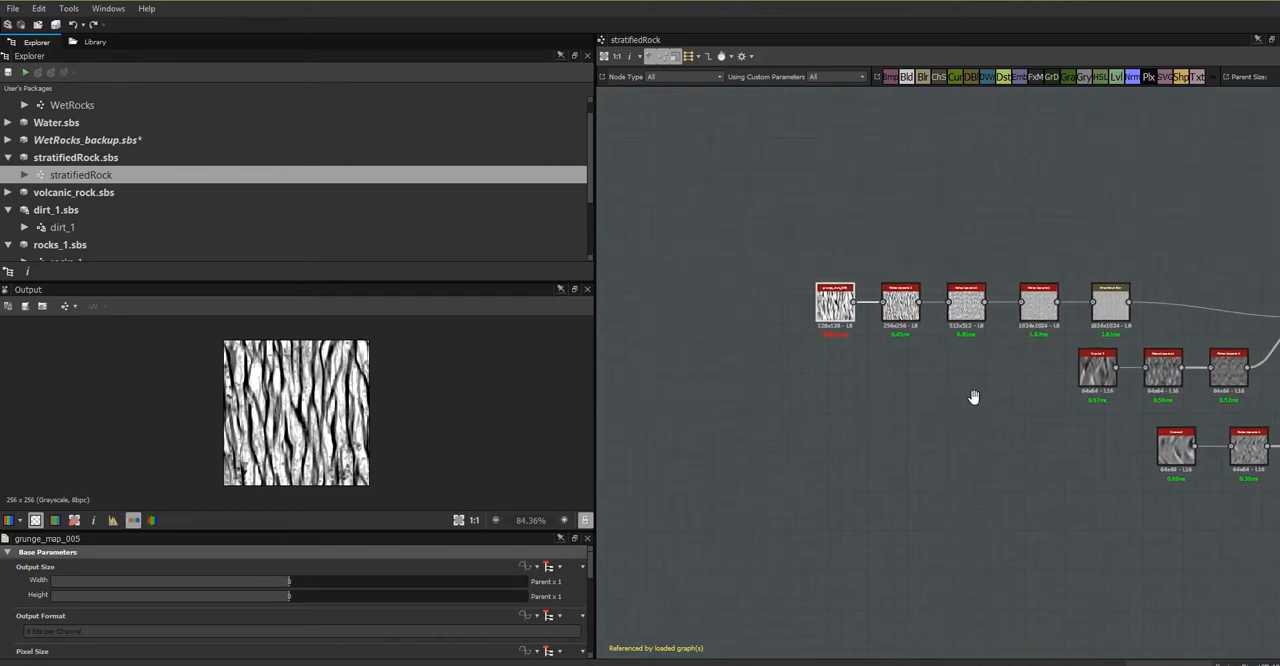
scroll(855, 347, up, 4)
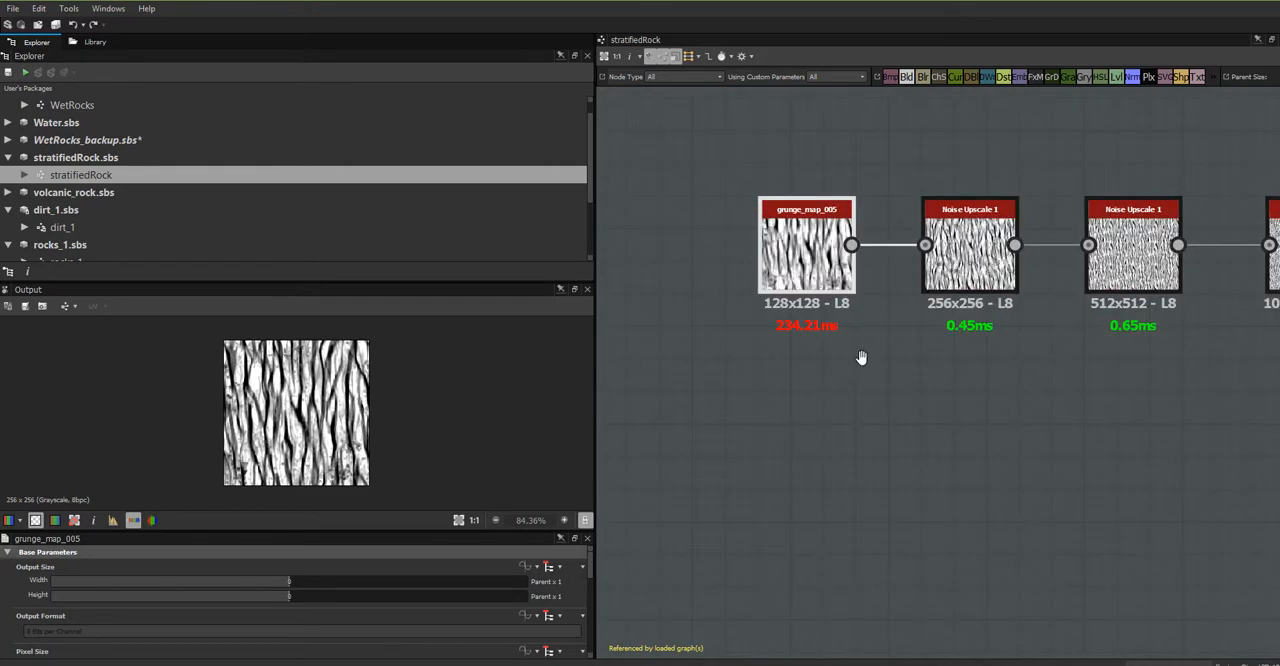
middle_drag(856, 343, 954, 560)
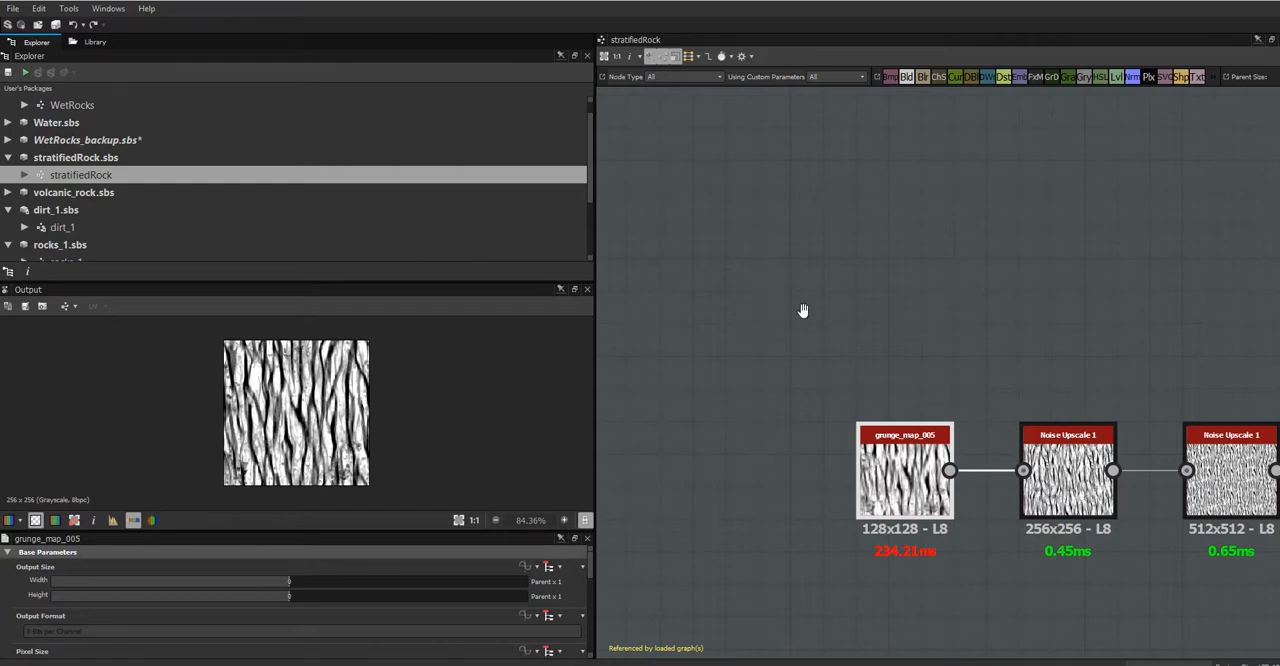
middle_drag(803, 309, 832, 367)
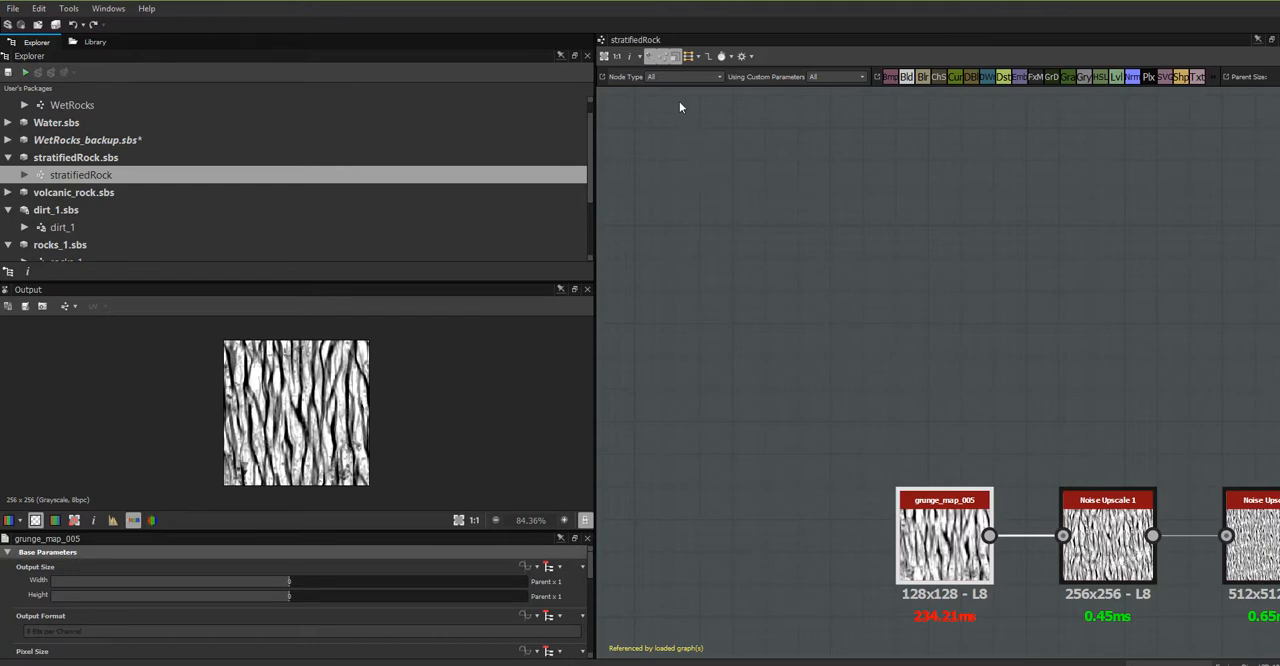
click(90, 42)
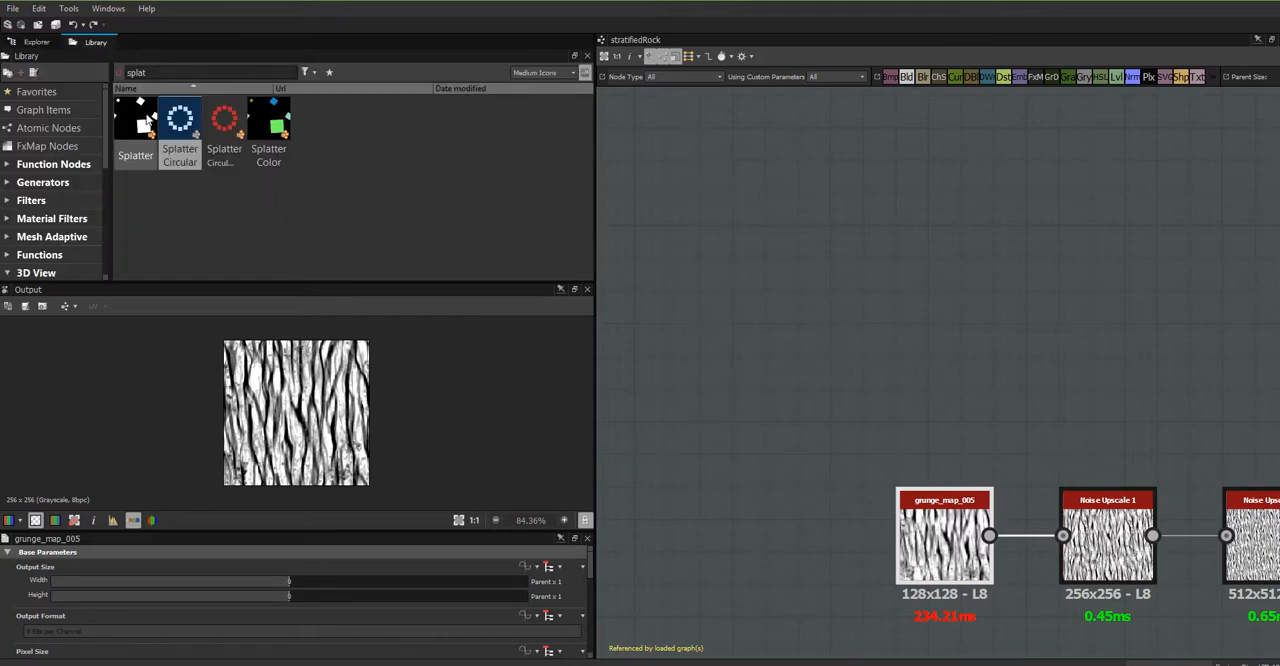
click(124, 121)
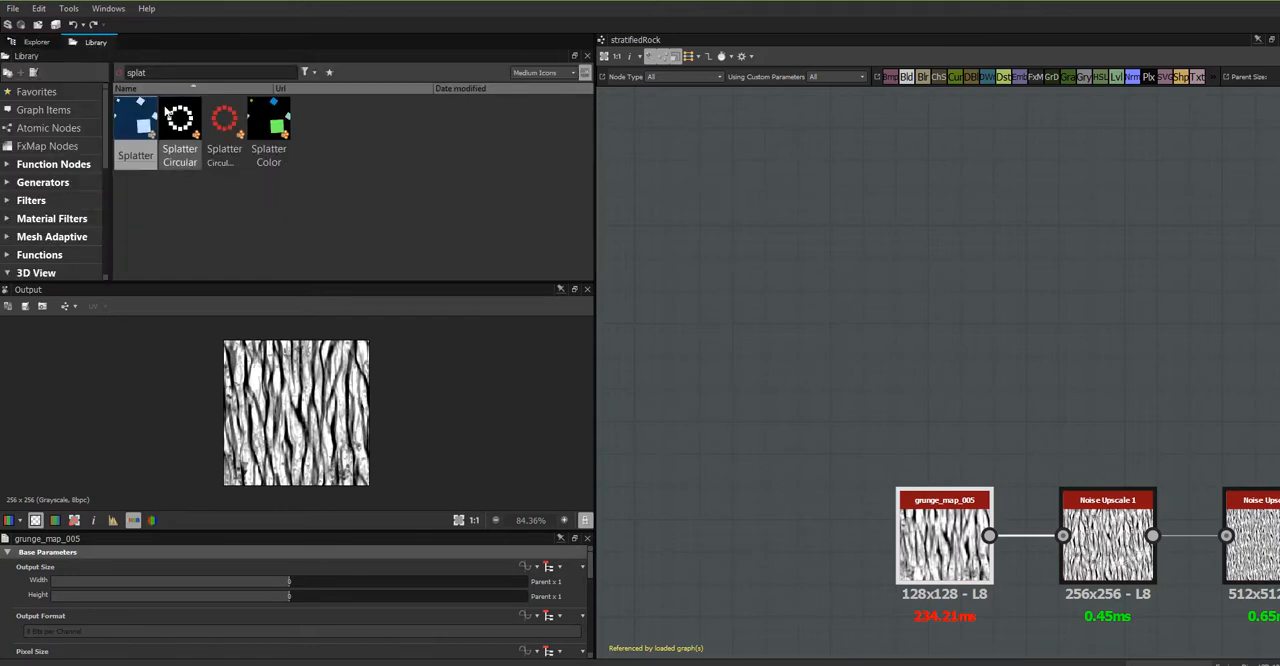
drag(158, 73, 74, 73)
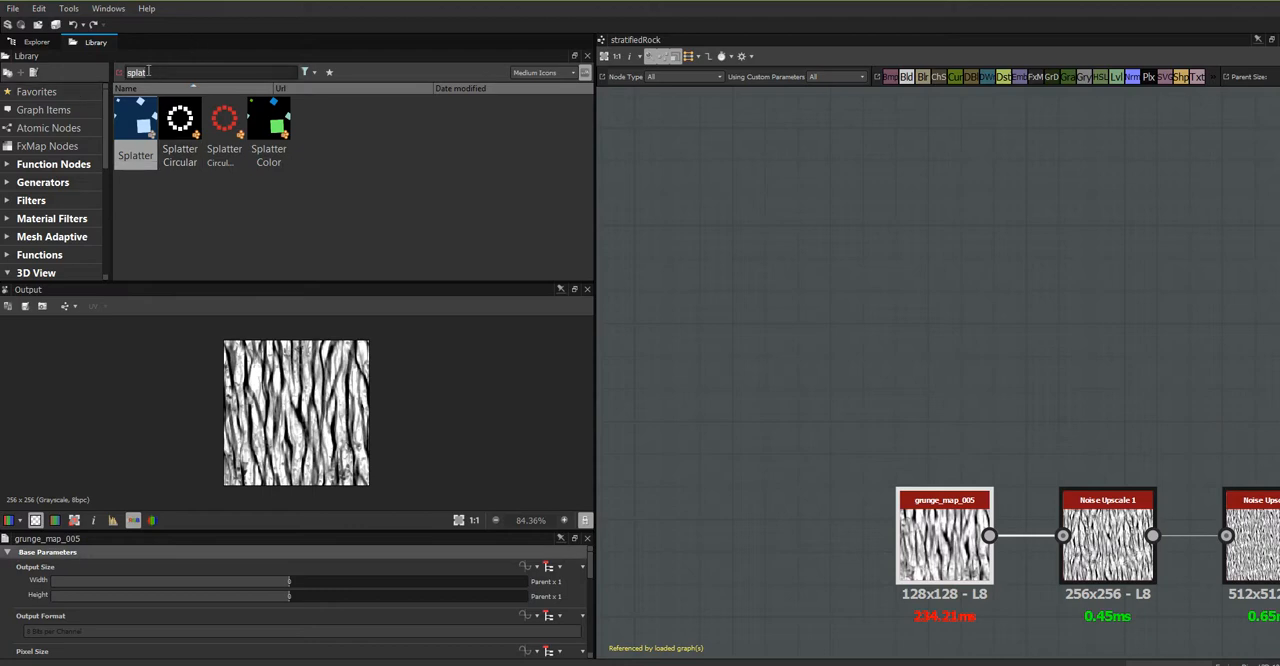
text(shape)
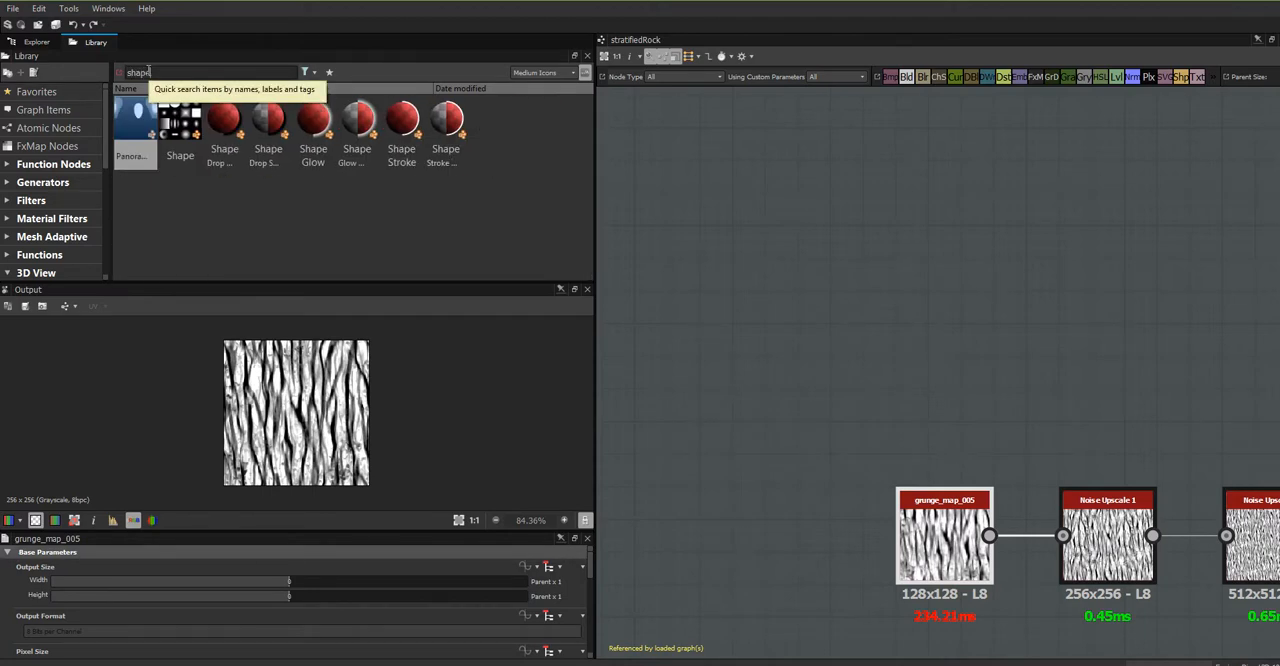
drag(180, 122, 796, 216)
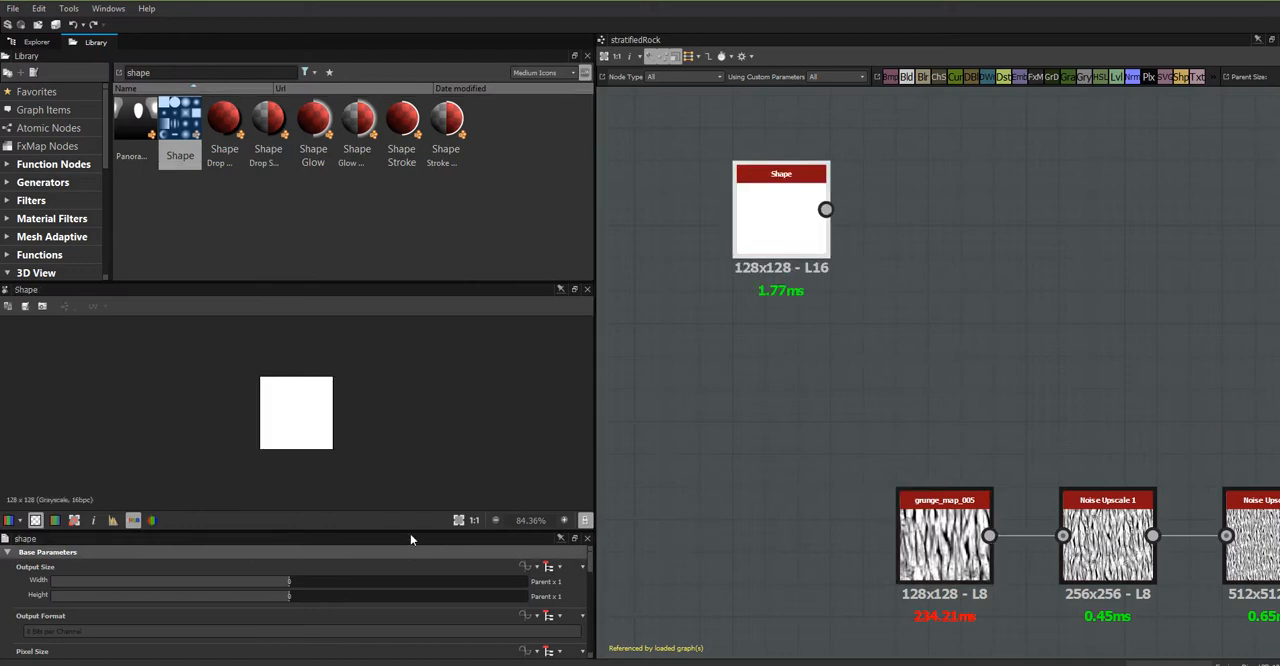
- Set the Shape node's Pattern to Waves and its Pattern Specific value to 0.25
drag(410, 540, 312, 178)
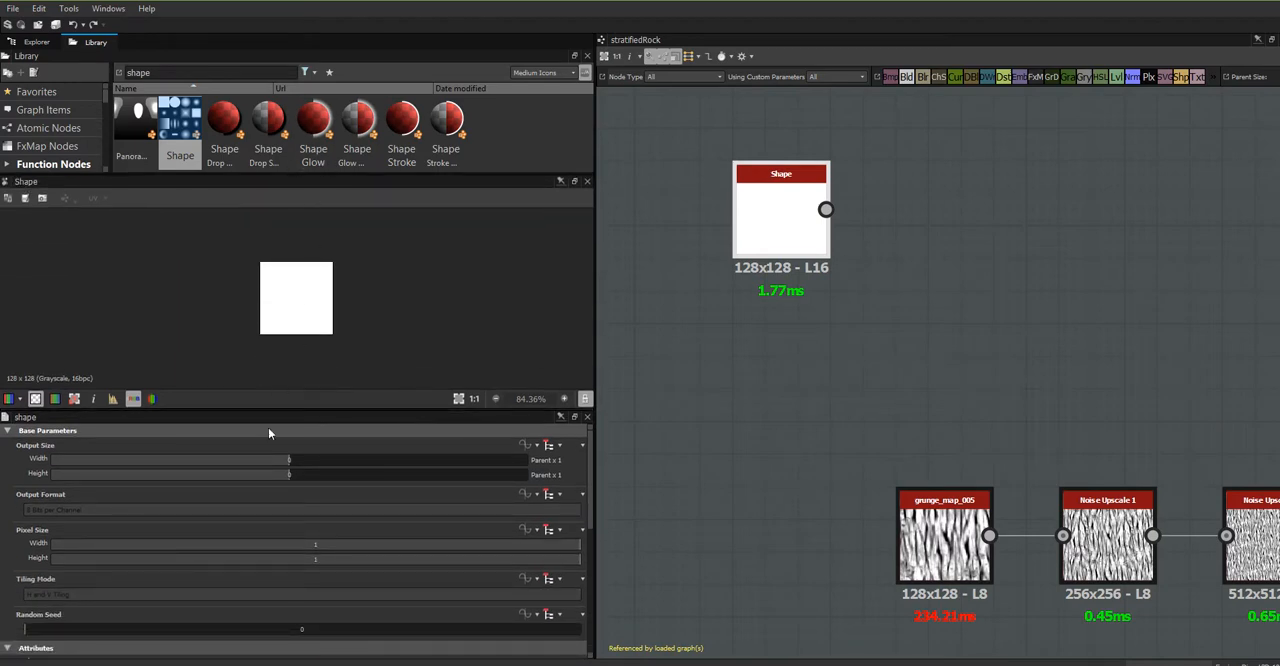
drag(590, 517, 589, 608)
click(575, 547)
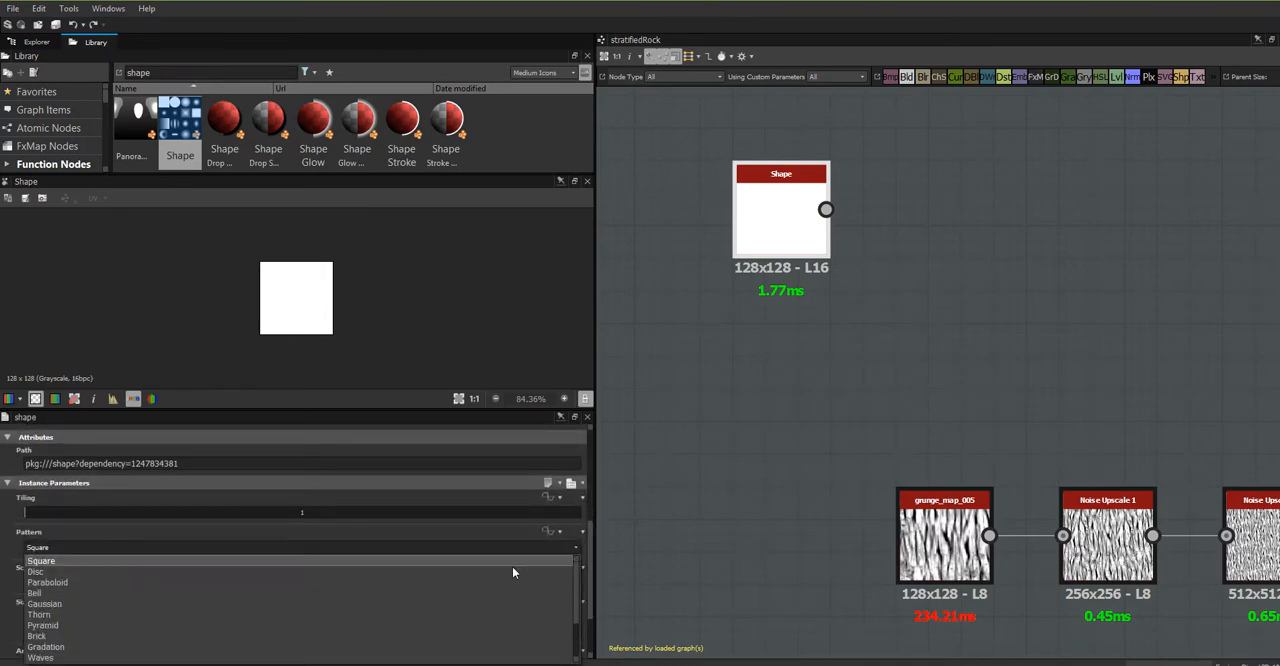
click(234, 657)
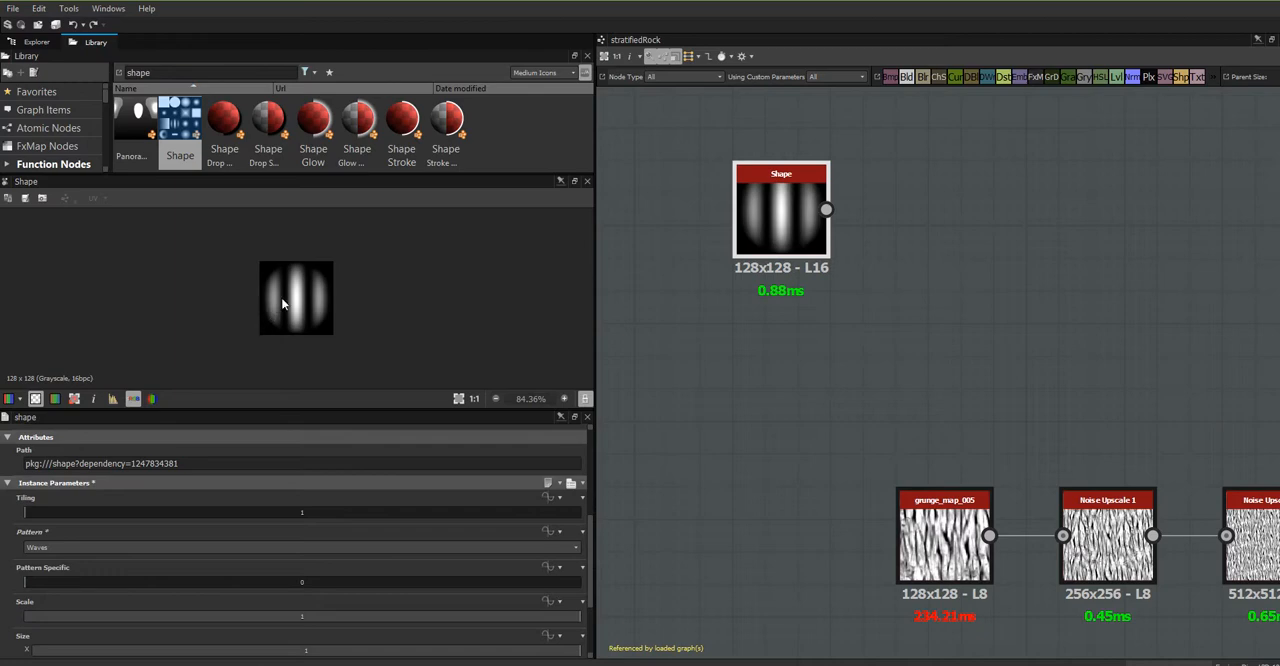
drag(591, 540, 593, 512)
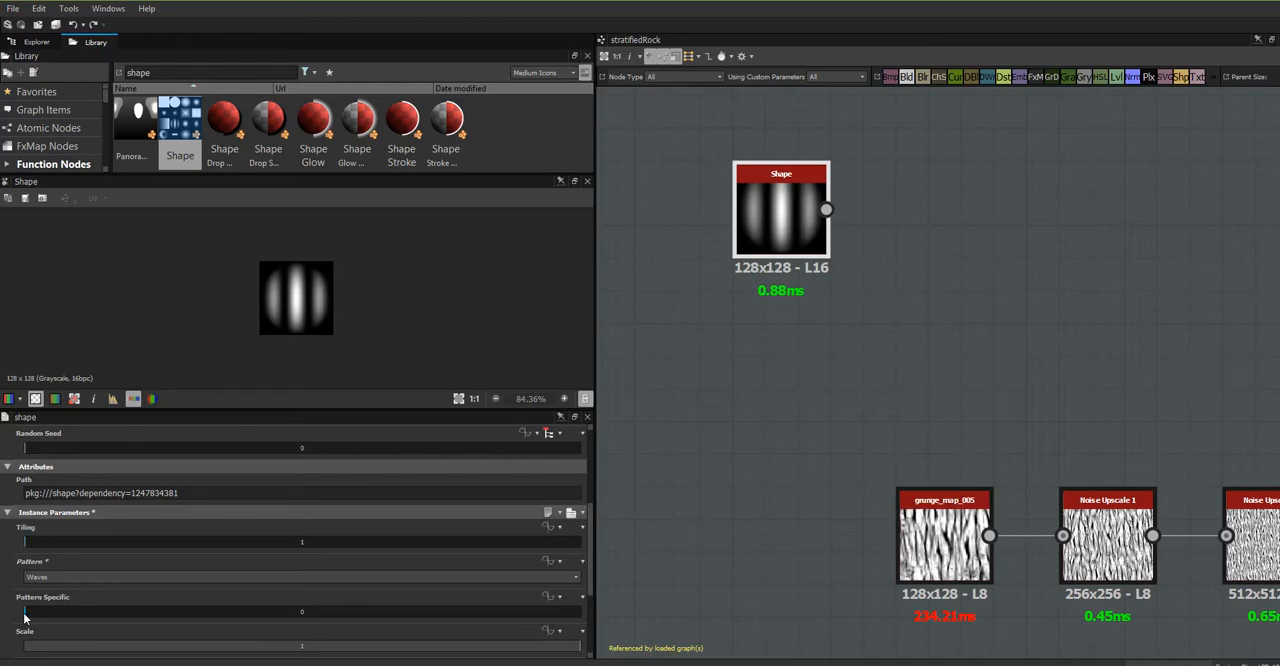
drag(25, 616, 165, 621)
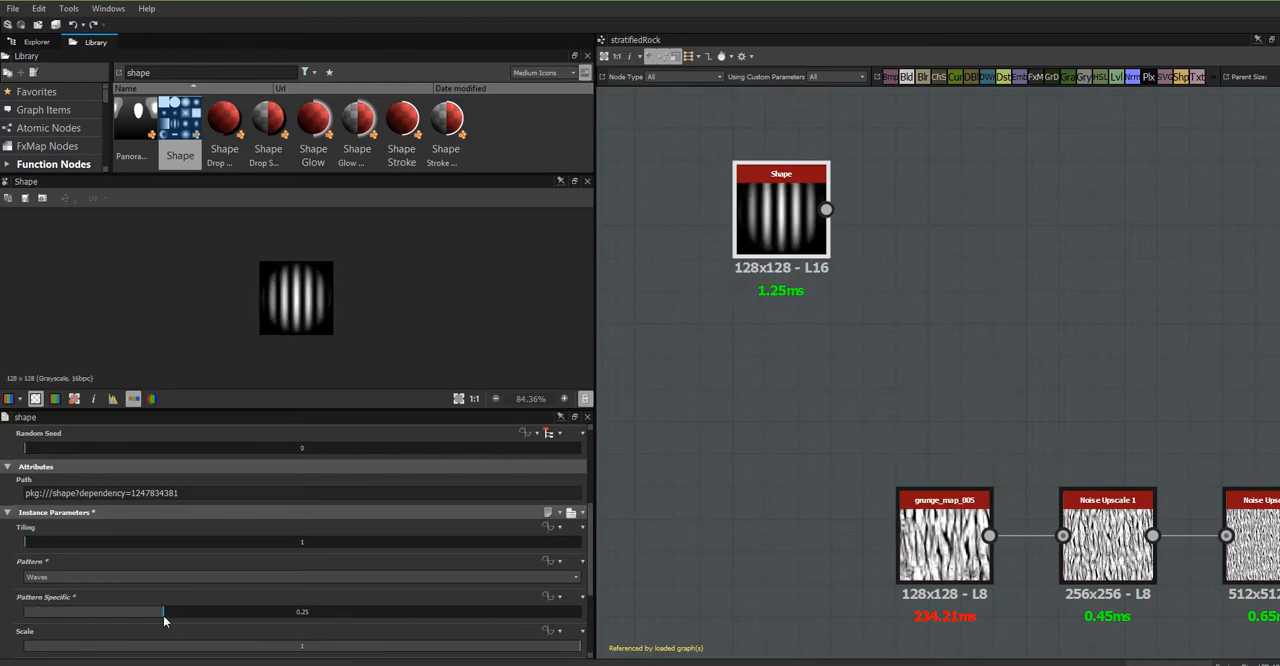
- Enter a Scale of 4 for the Shape node, and reduce it to 1.58
scroll(589, 573, down, 2)
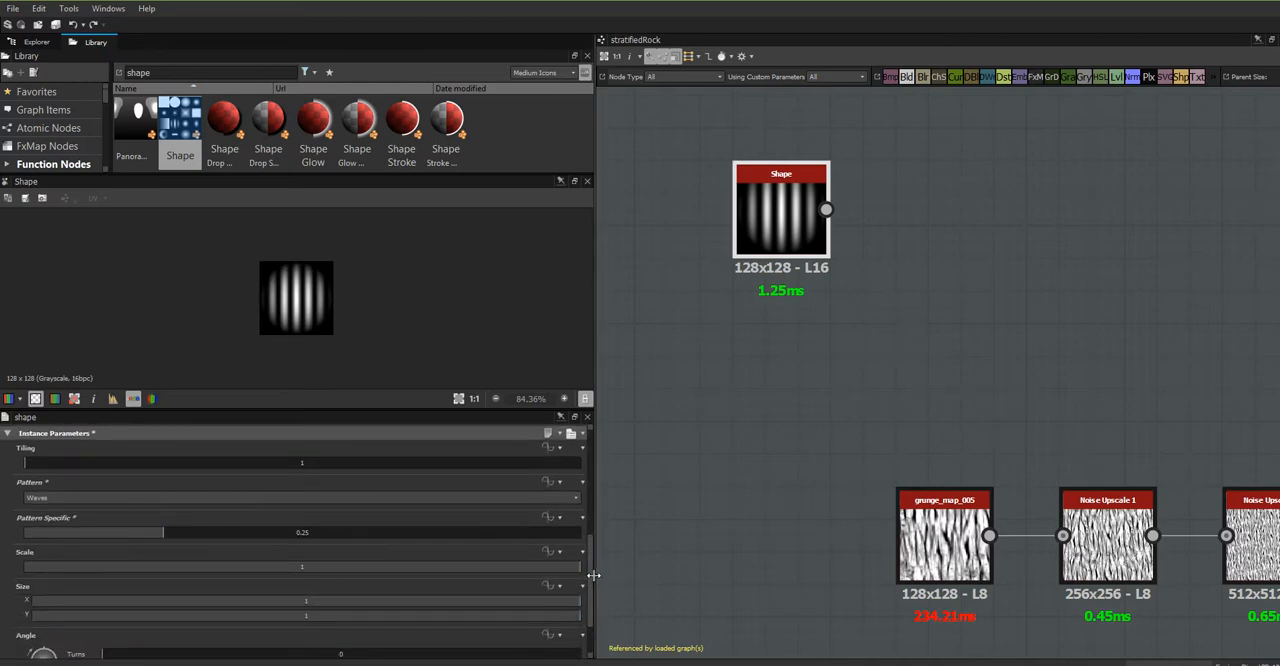
scroll(590, 590, down, 2)
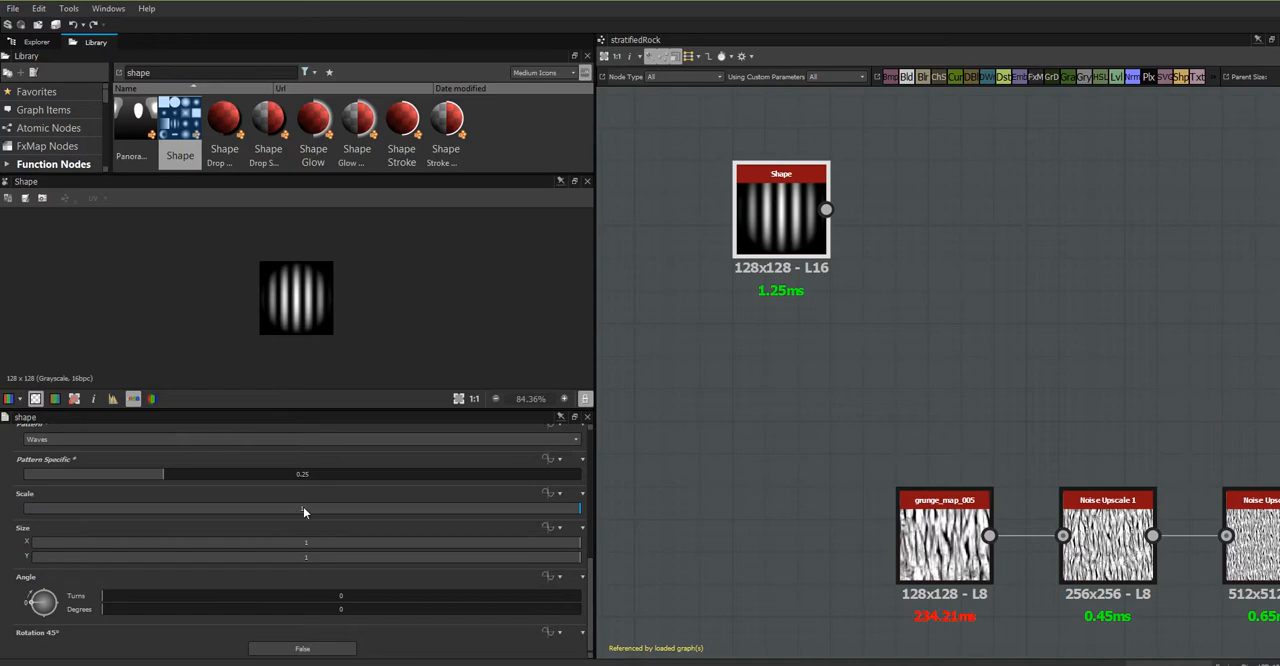
double_click(303, 507)
text(4)
key(Return)
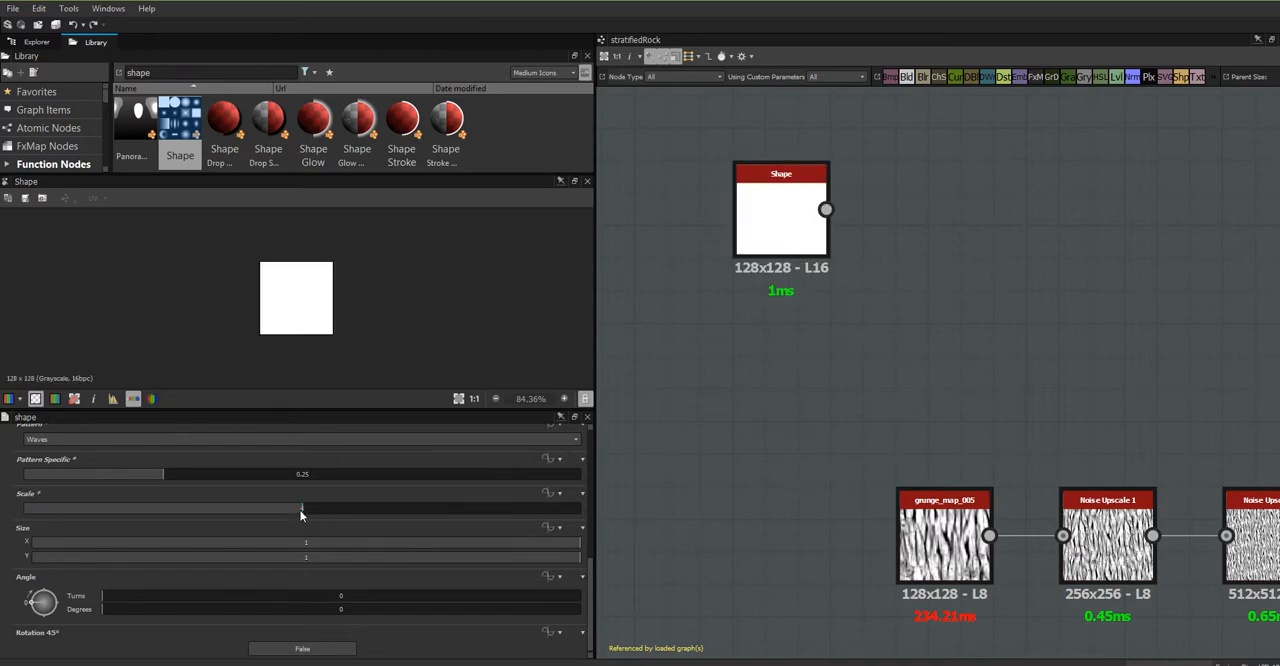
drag(300, 513, 148, 532)
mouse_move(141, 529)
mouse_down()
mouse_move(117, 531)
mouse_move(135, 537)
mouse_up()
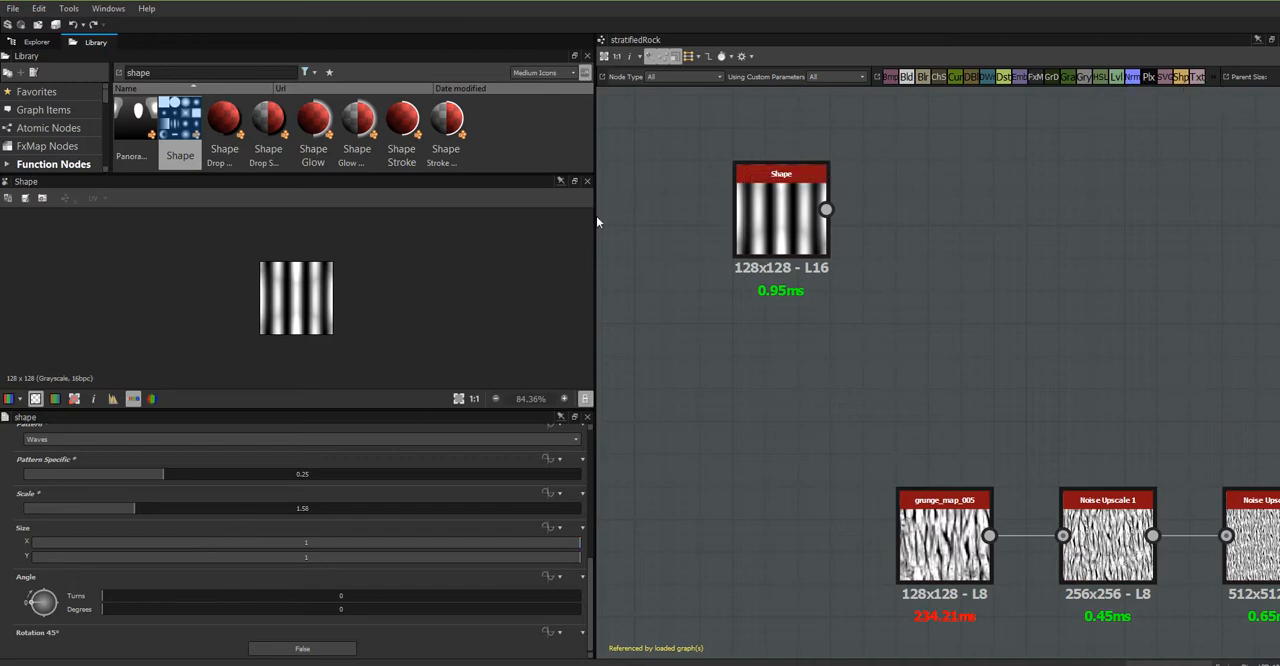
- Enlarge the graph view, add a Transformation 2D node beside the Shape node, and connect Shape's output to it
drag(593, 218, 329, 218)
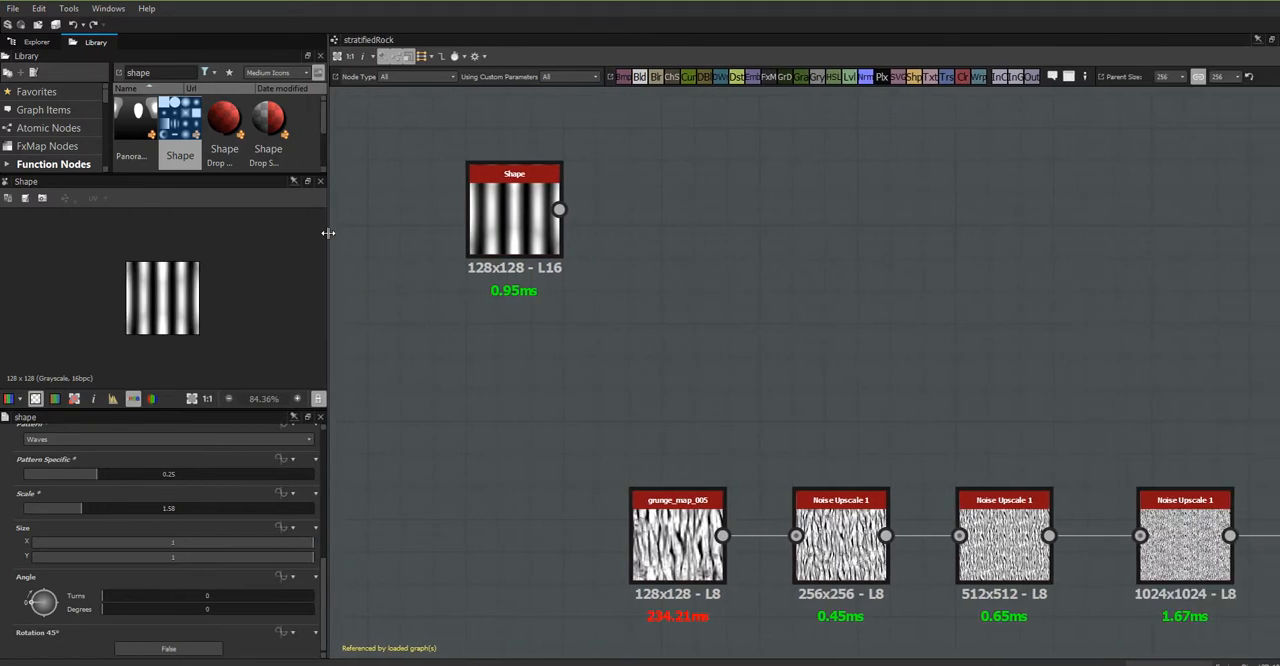
drag(946, 77, 745, 205)
drag(559, 209, 698, 209)
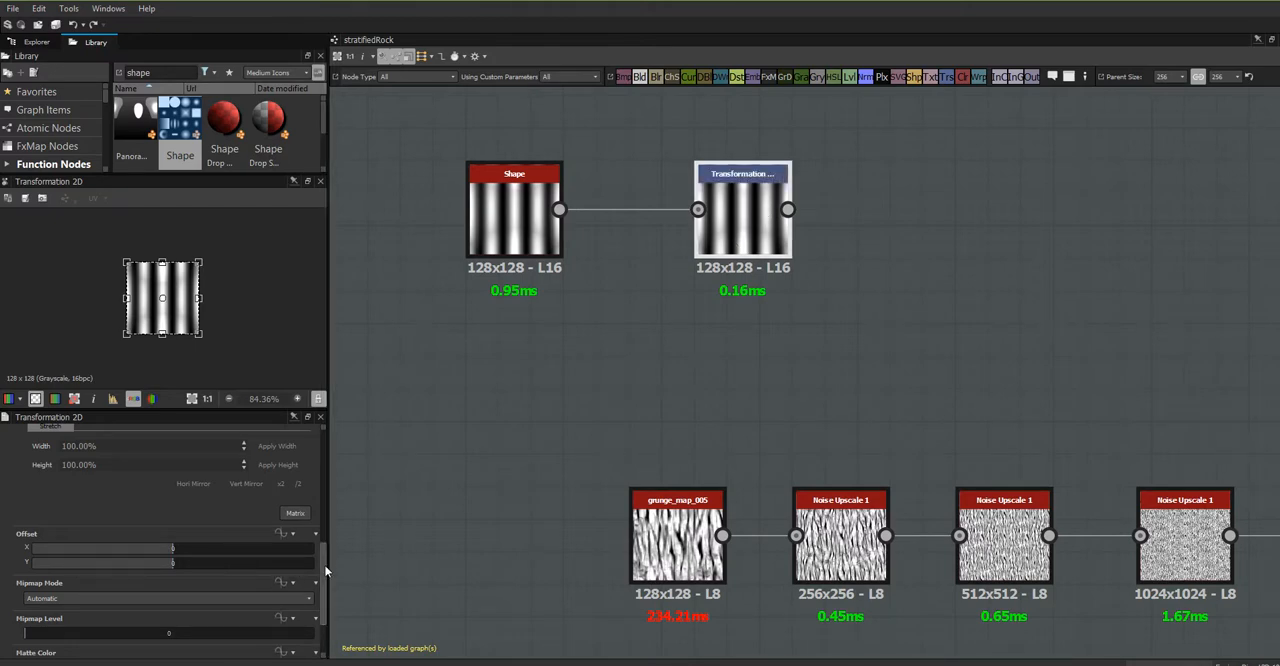
- Squeeze the Transformation 2D horizontally so the waves tile as many narrow vertical stripes, and fit the result in the preview
drag(322, 570, 333, 507)
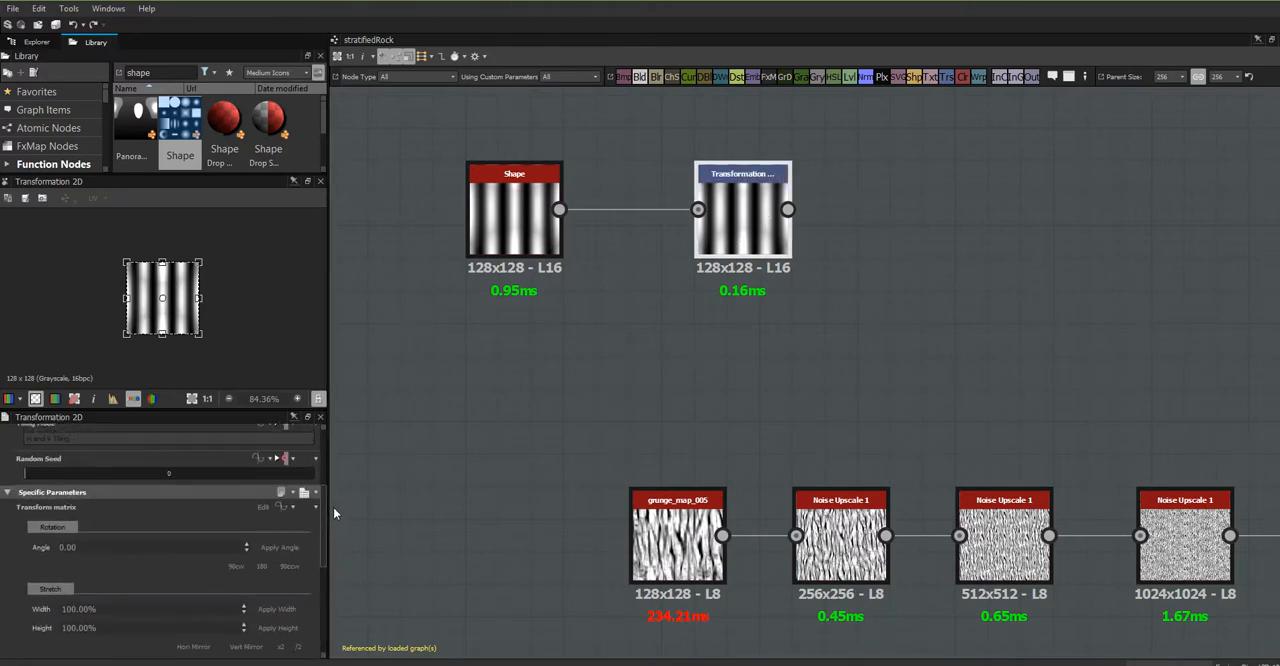
drag(200, 298, 136, 298)
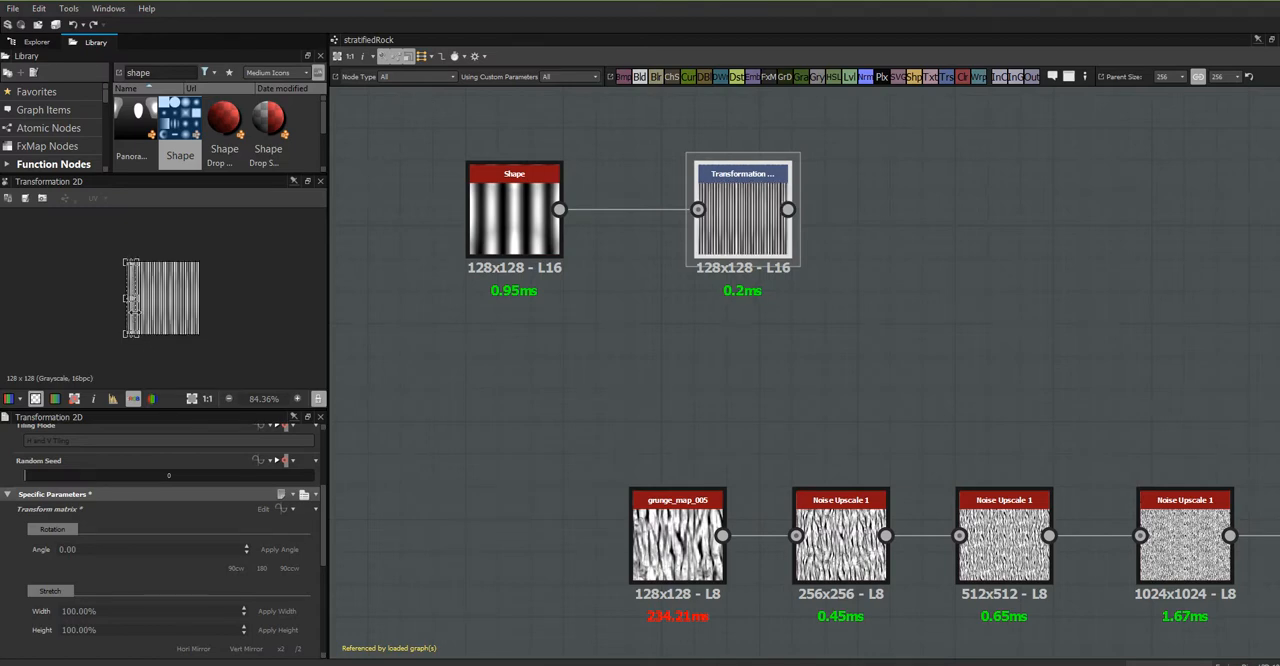
drag(135, 300, 131, 300)
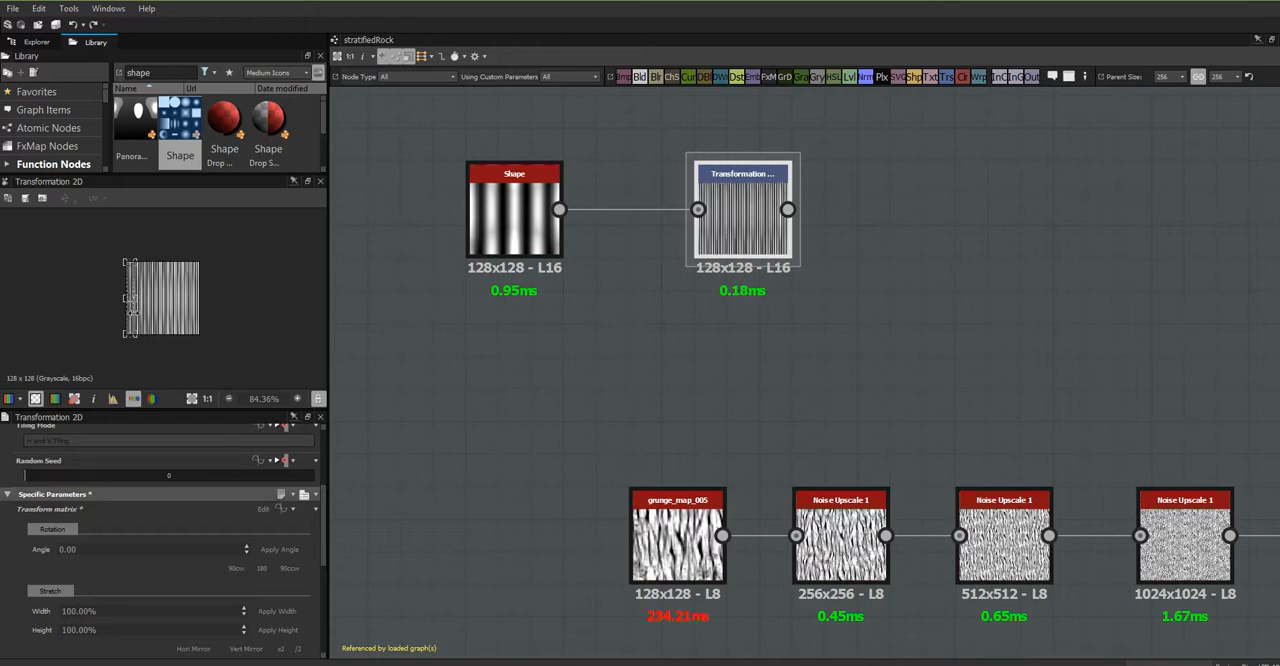
scroll(681, 223, up, 3)
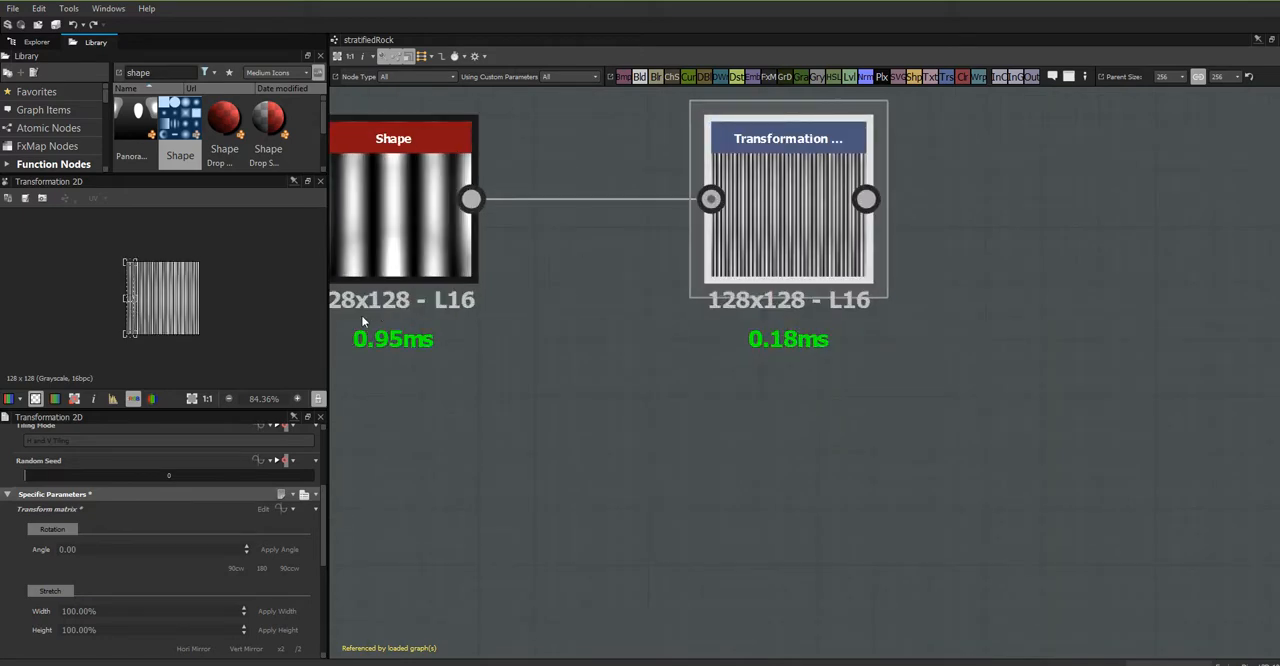
click(193, 399)
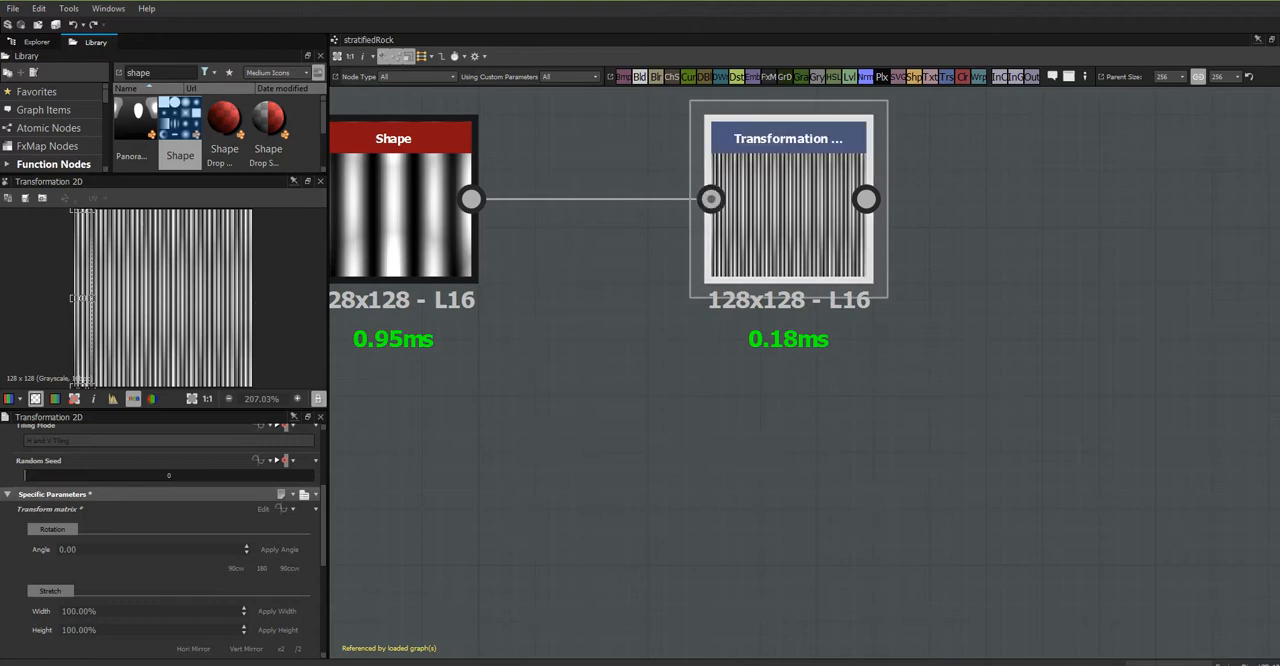
- Add a Directional Warp node after the Transformation 2D and feed the striped pattern into its main input
scroll(842, 347, down, 1)
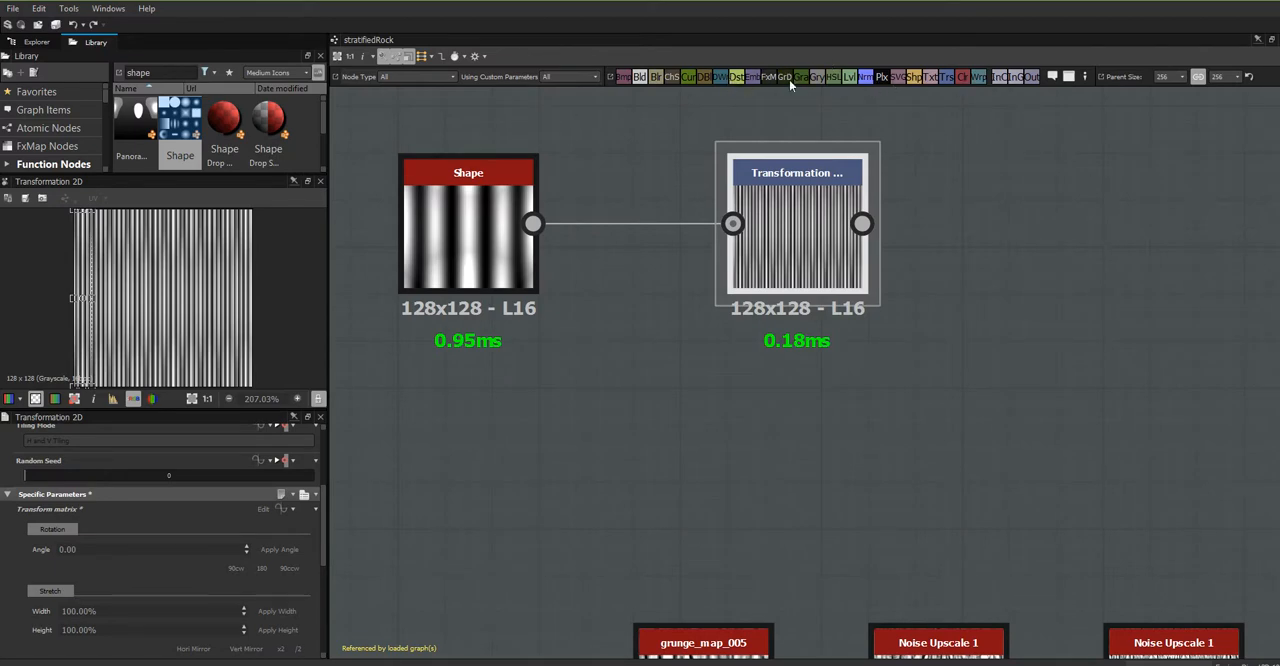
drag(719, 75, 1057, 316)
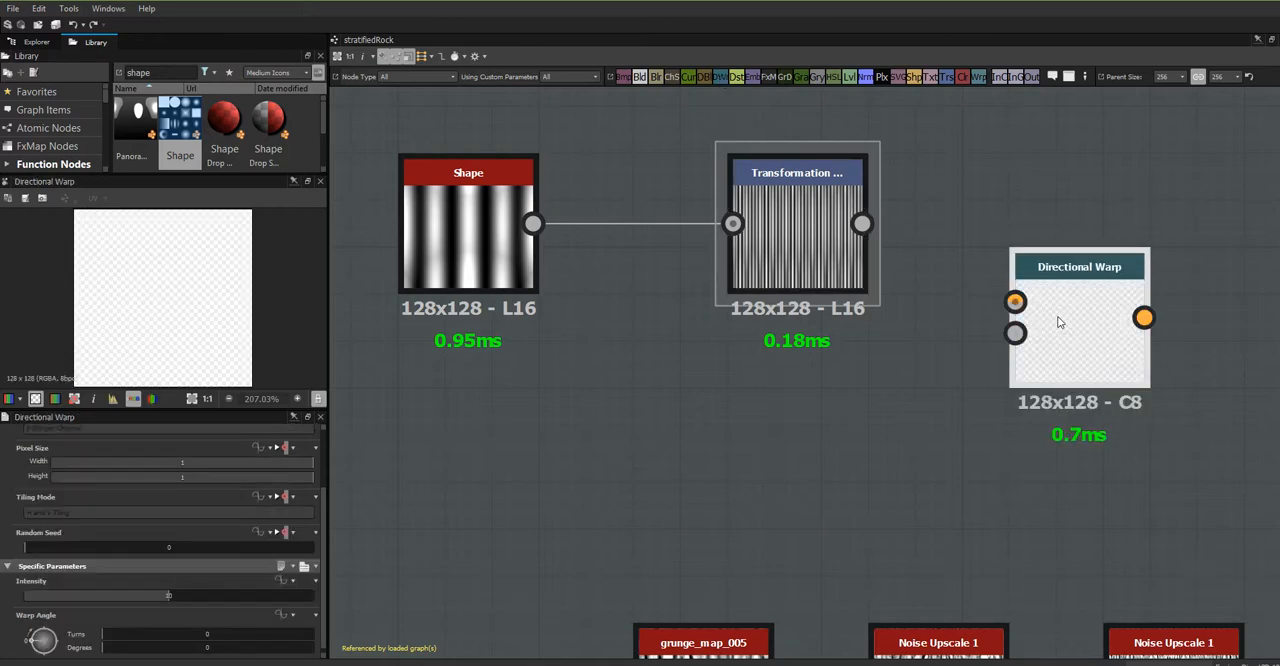
drag(866, 225, 1015, 301)
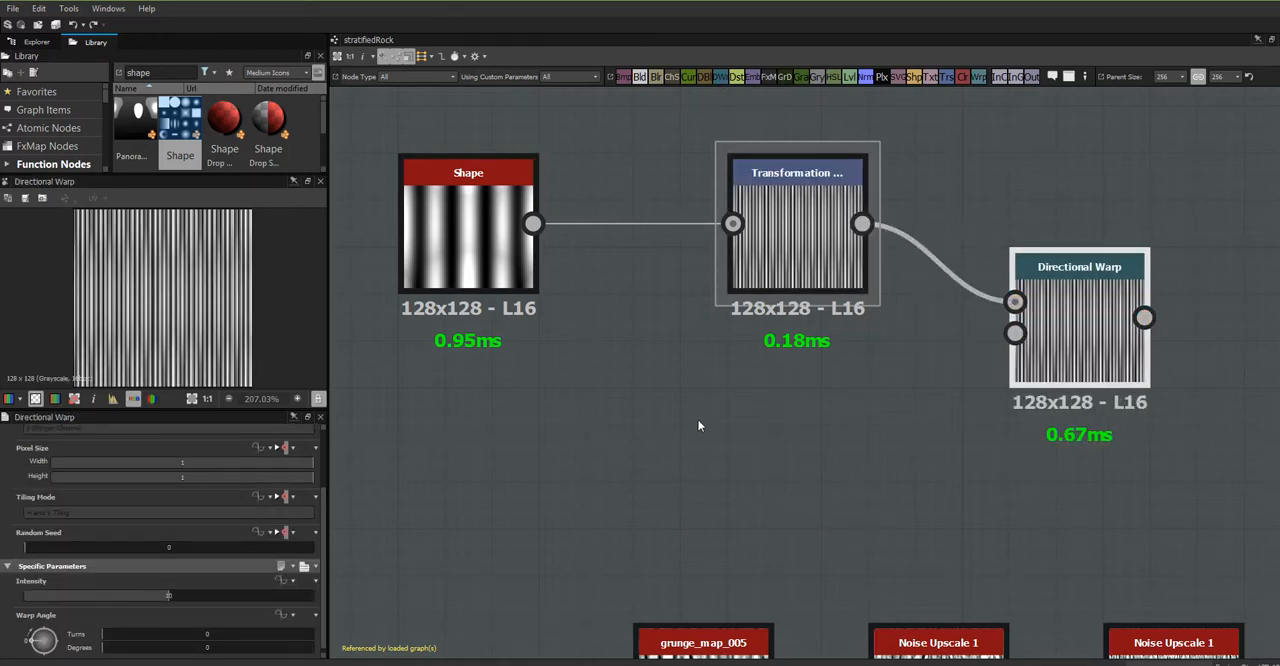
- Search the library for "crysta" and place a Crystal 1 node in the empty area below the Shape node
scroll(697, 418, down, 2)
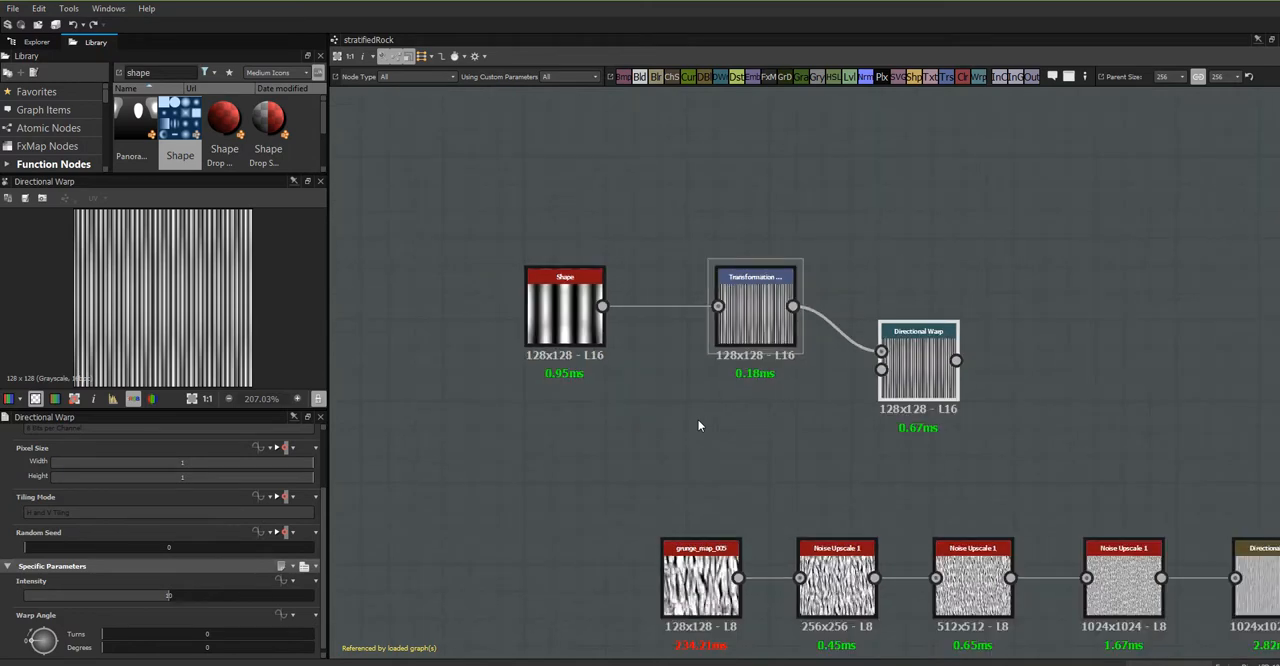
double_click(163, 73)
text(crys)
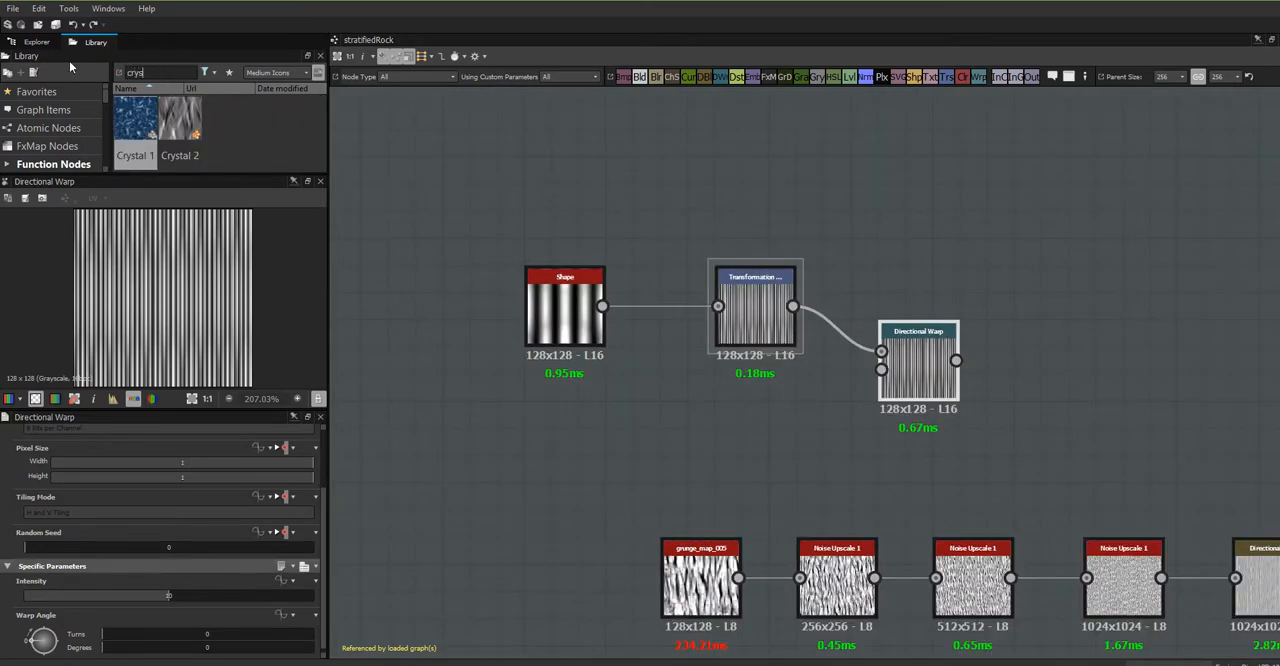
text(ta)
drag(136, 122, 478, 434)
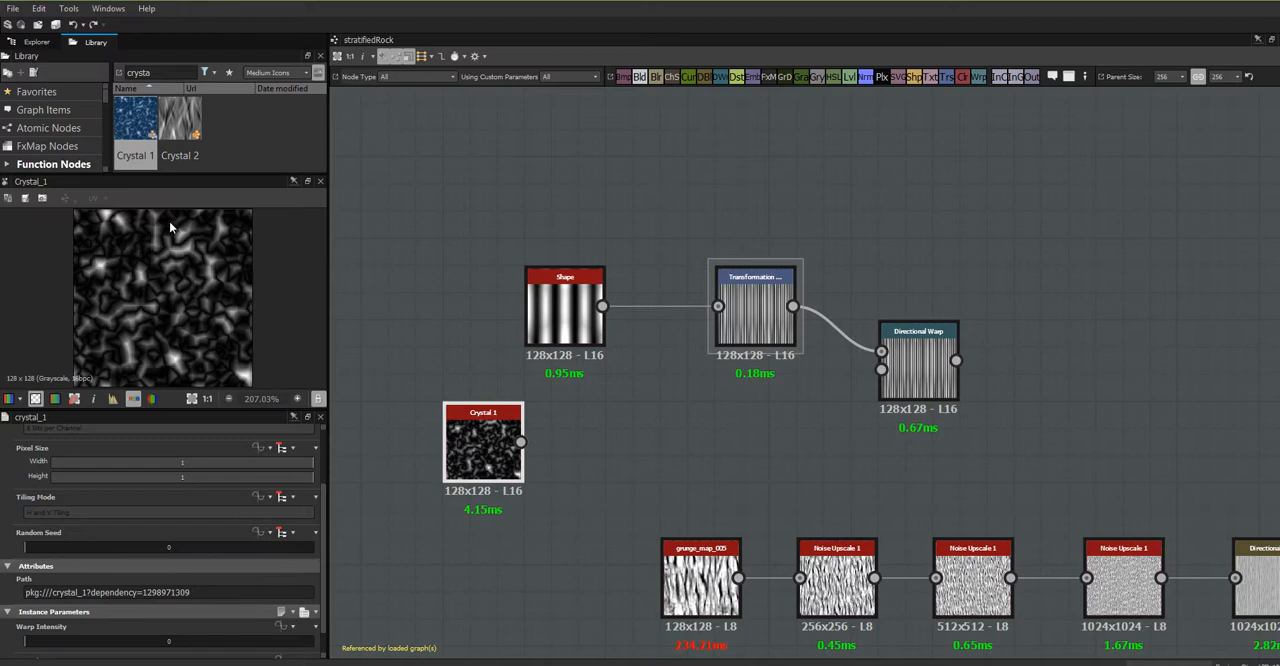
drag(467, 403, 440, 349)
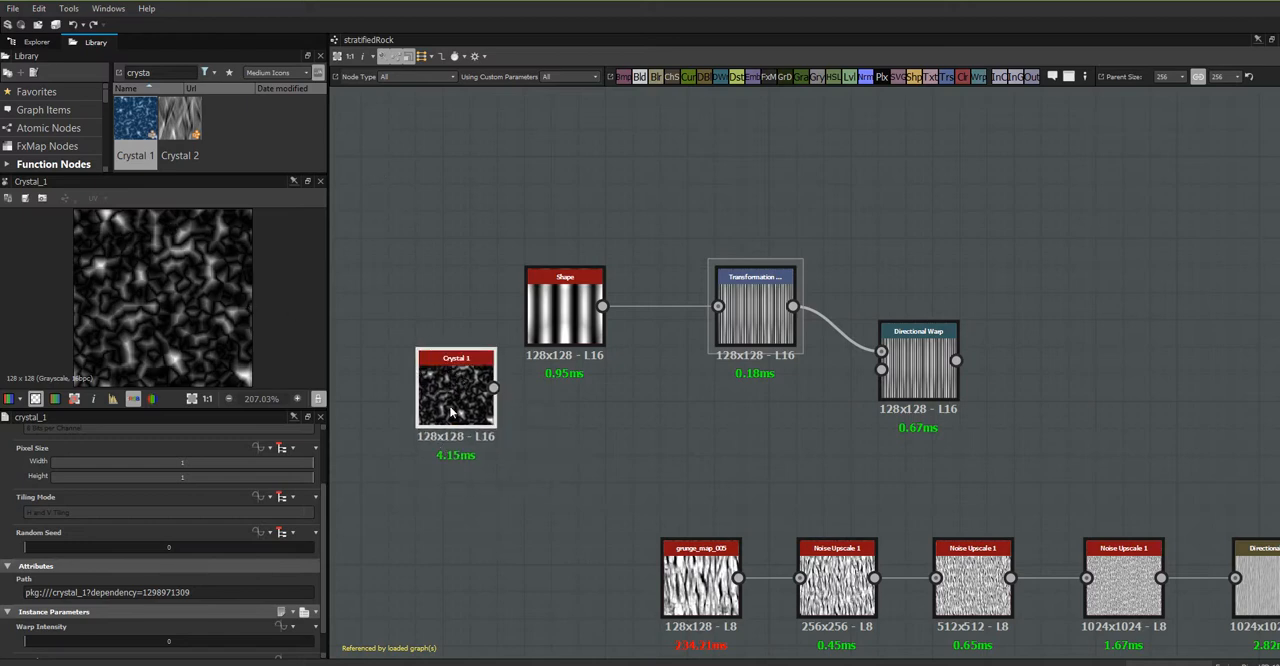
drag(448, 406, 462, 484)
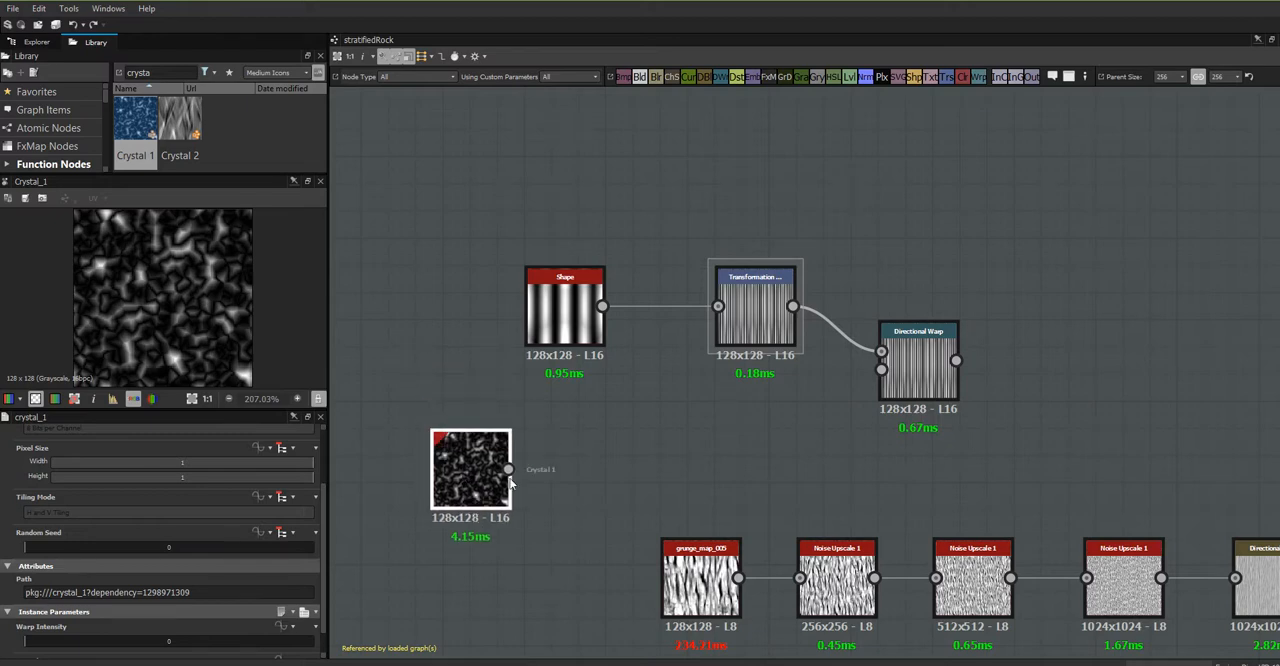
- Open the Crystal 1 reference graph, loading its package, examine its nodes and their costs, and close it
right_click(458, 463)
click(550, 337)
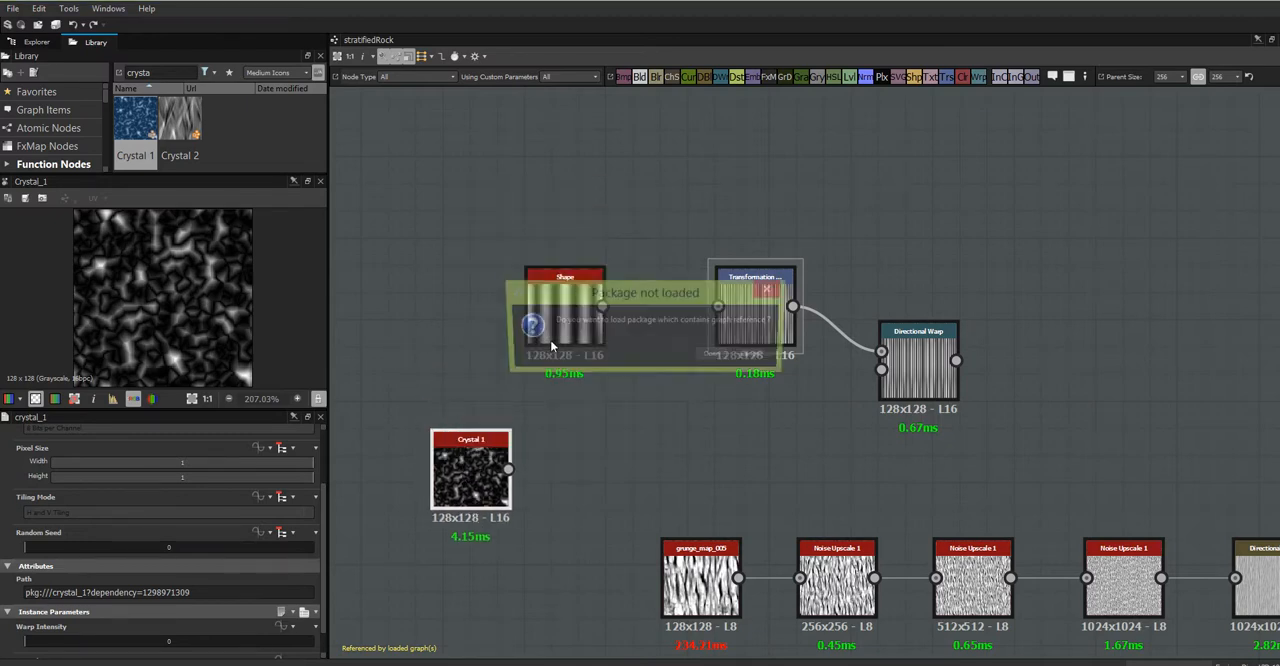
click(717, 359)
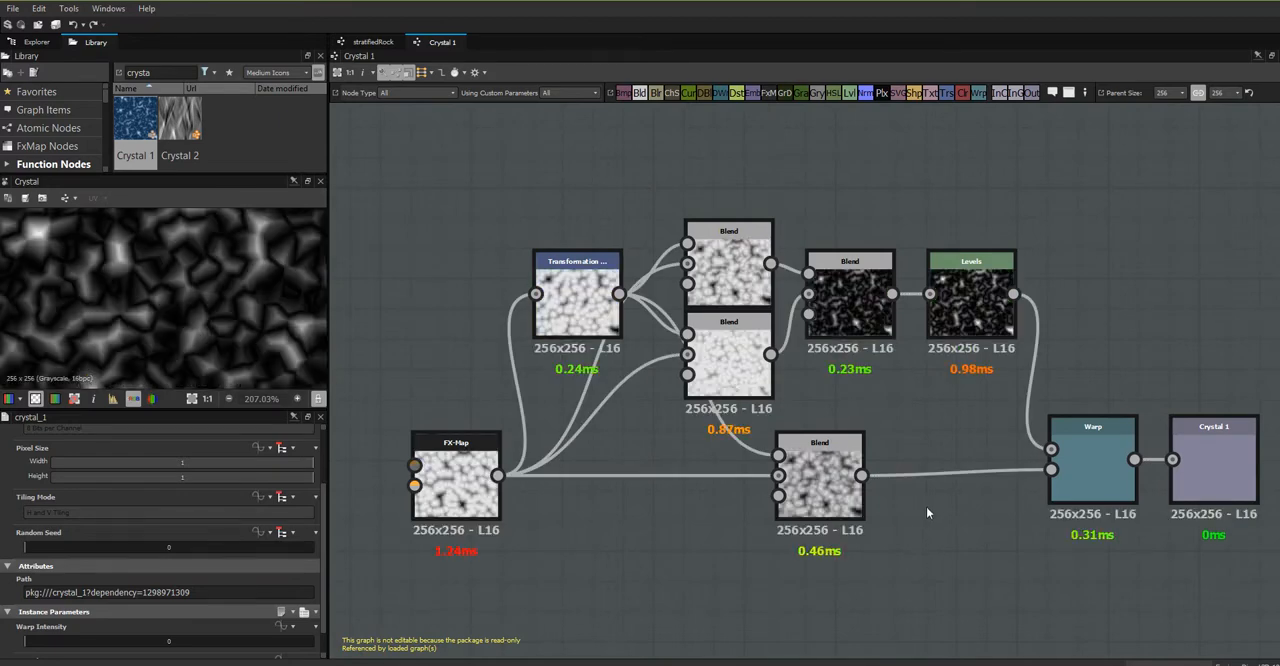
scroll(925, 506, down, 2)
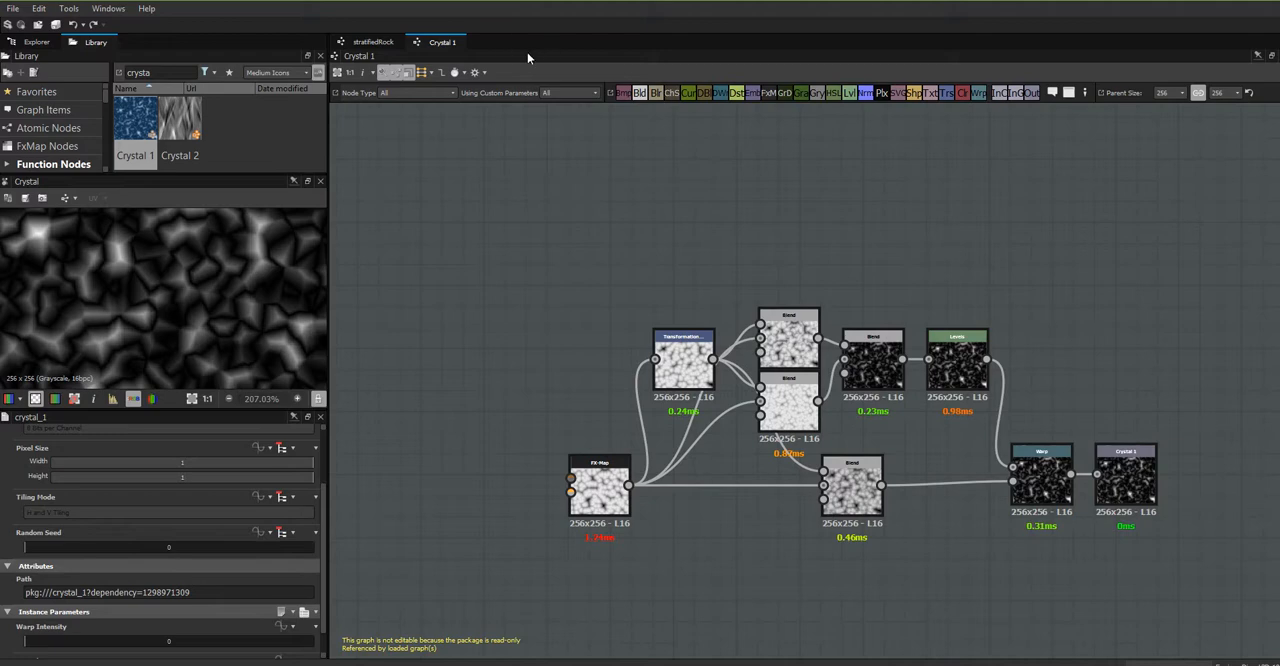
click(1279, 55)
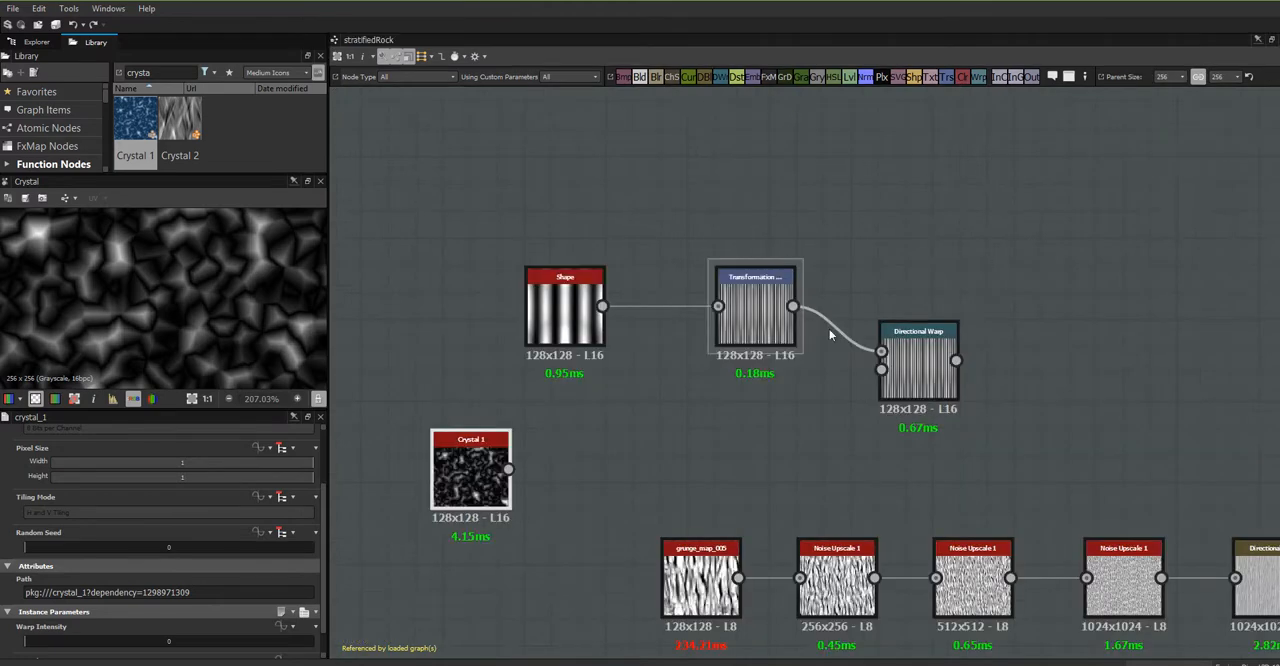
- Connect Crystal 1 to the Directional Warp's Intensity Input and set the warp's Intensity to 5.55
drag(494, 502, 882, 370)
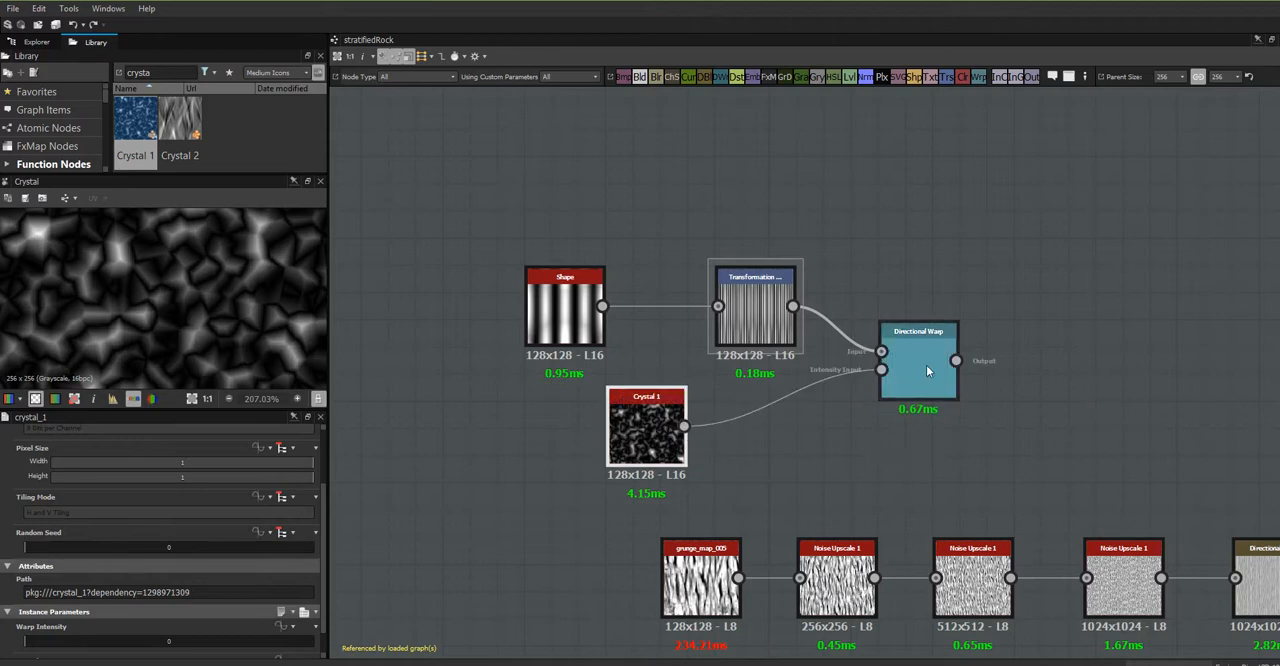
click(926, 365)
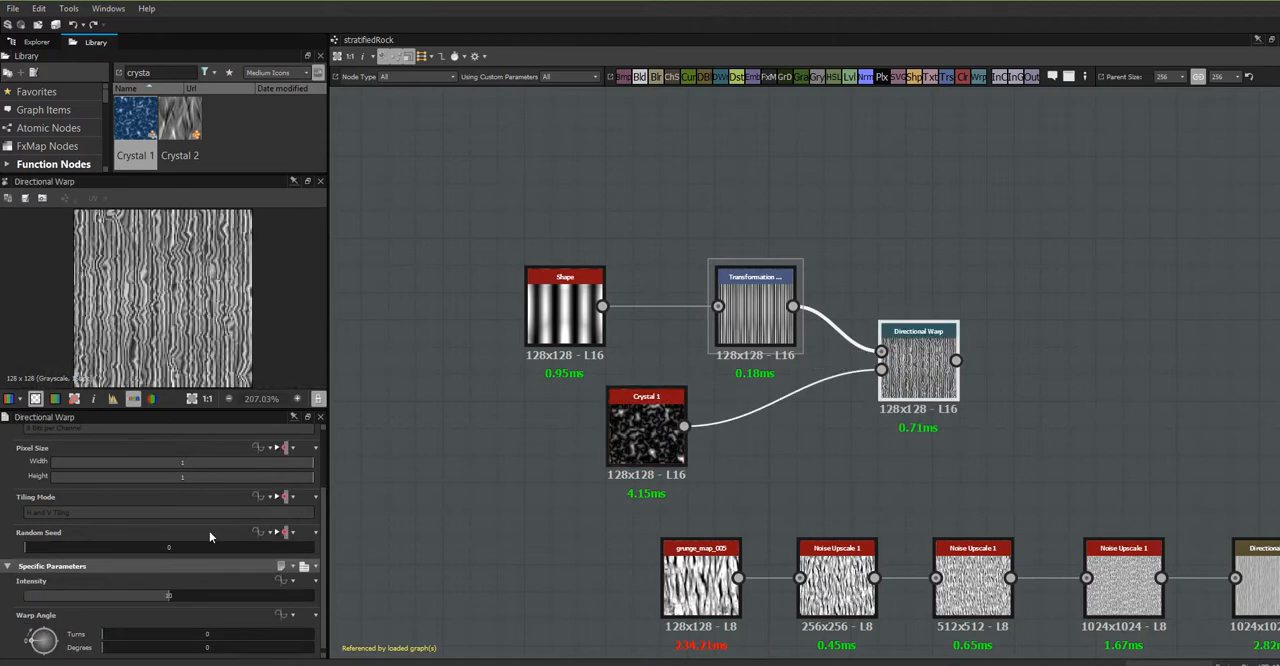
drag(167, 597, 105, 616)
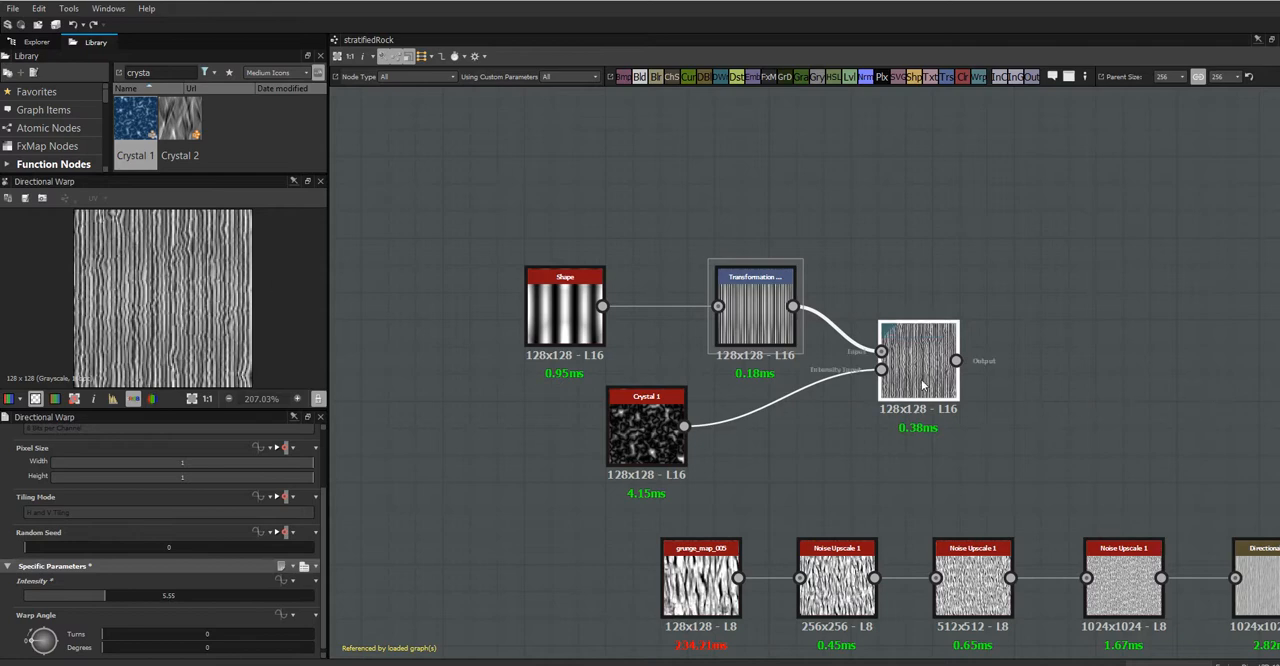
- Reposition the Directional Warp node just above the Noise Upscale chain that starts at grunge_map_005
drag(918, 351, 839, 462)
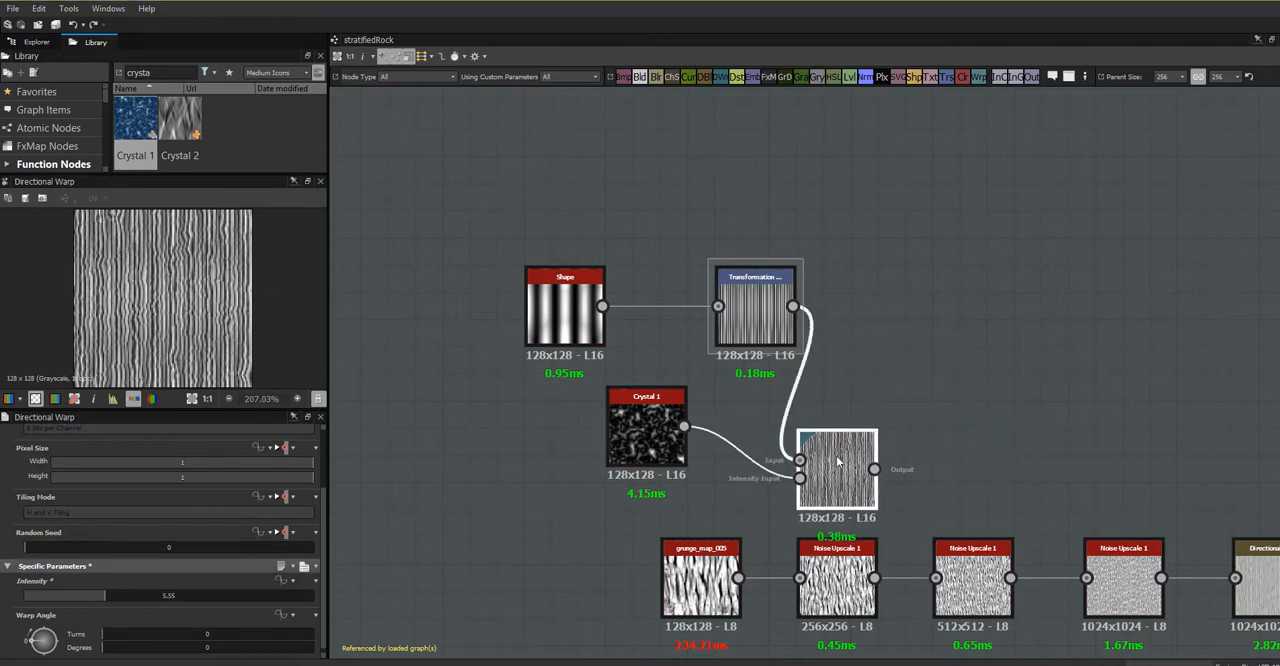
middle_drag(1034, 446, 827, 285)
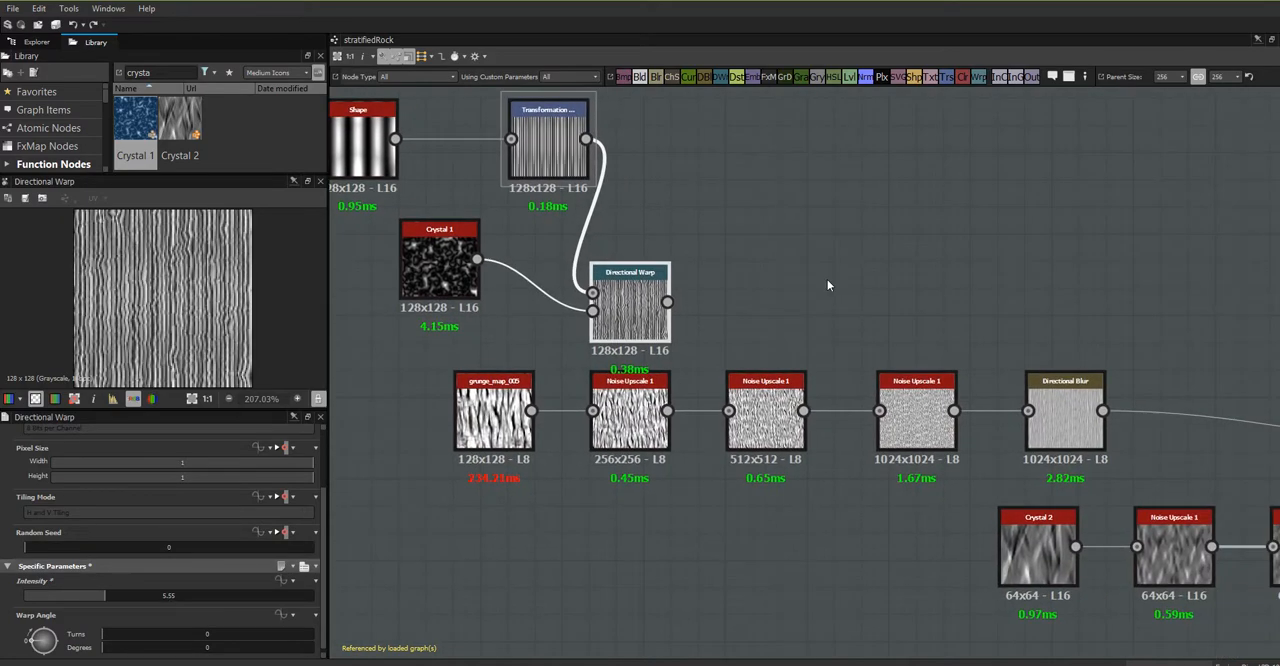
scroll(827, 285, up, 1)
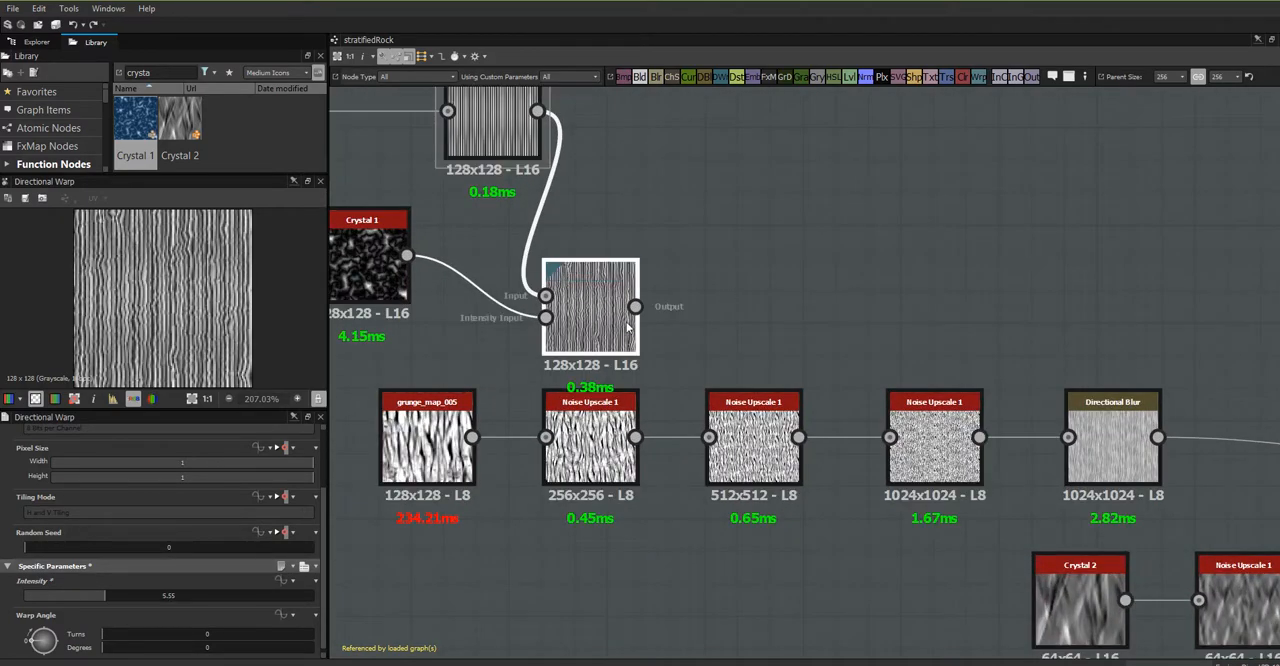
drag(645, 321, 758, 314)
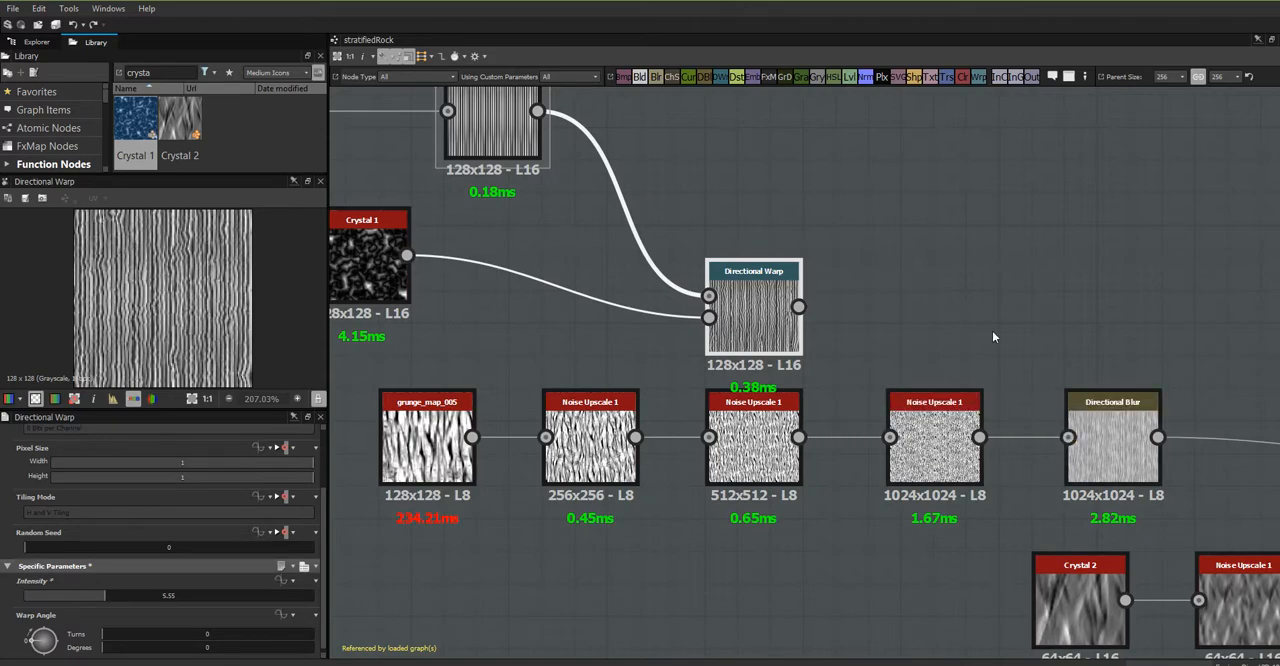
scroll(1020, 355, down, 3)
middle_drag(1146, 442, 1057, 378)
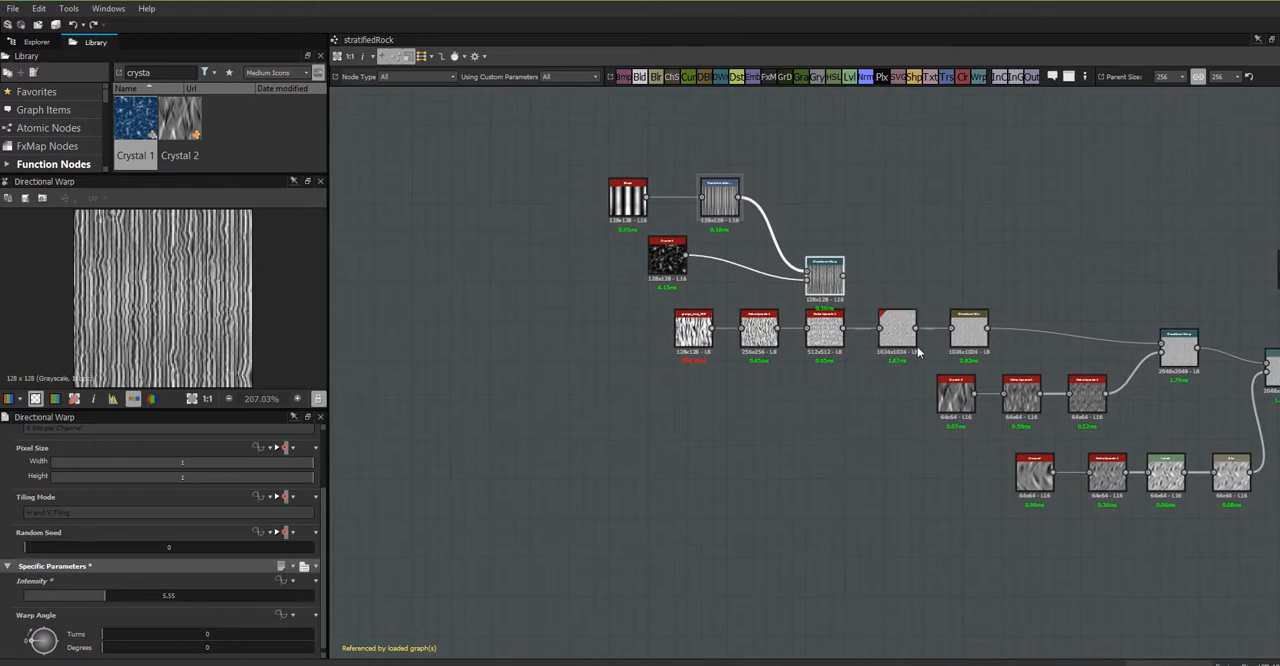
scroll(914, 339, up, 5)
middle_drag(702, 420, 908, 497)
scroll(908, 492, down, 2)
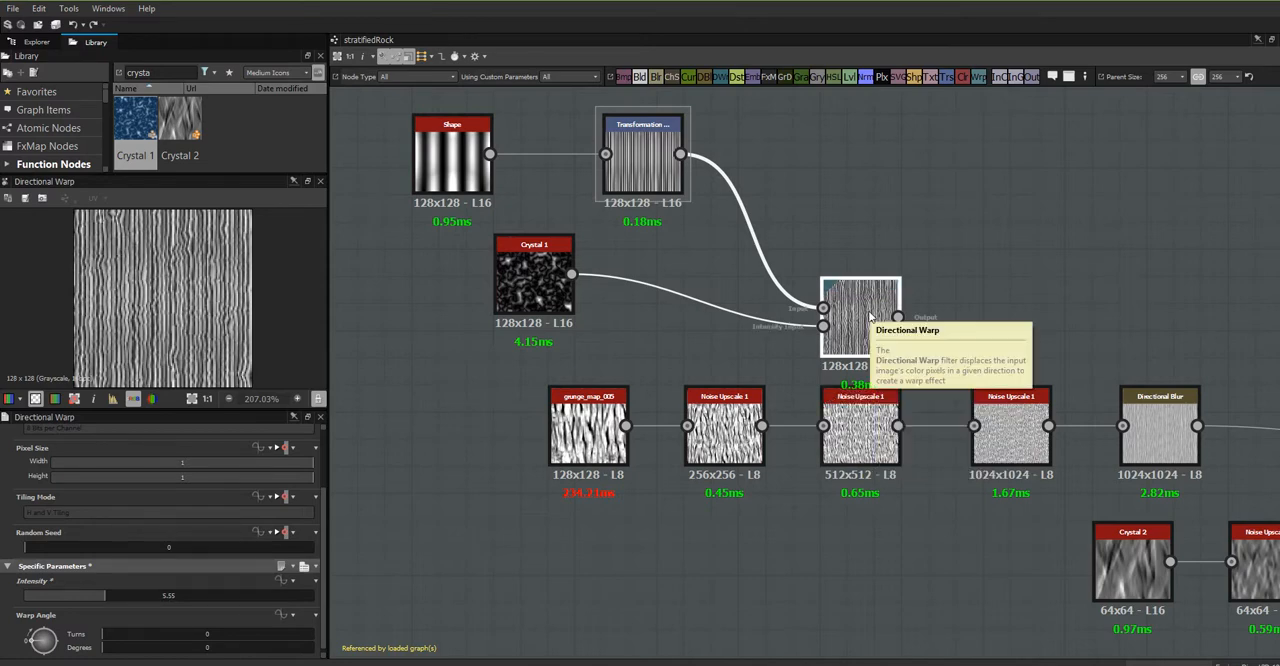
drag(873, 328, 846, 301)
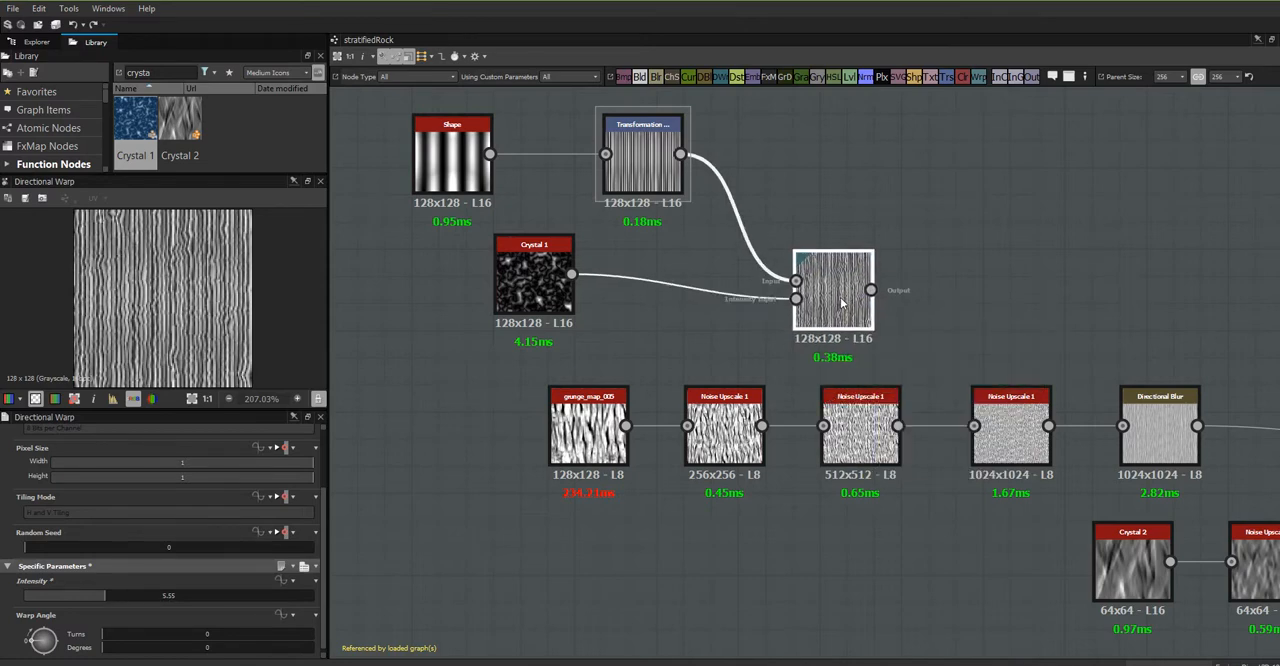
- Feed the Directional Warp into the second Noise Upscale 1, and place the warp in line between the first two upscale nodes
drag(870, 290, 822, 425)
drag(716, 445, 661, 432)
drag(832, 295, 749, 431)
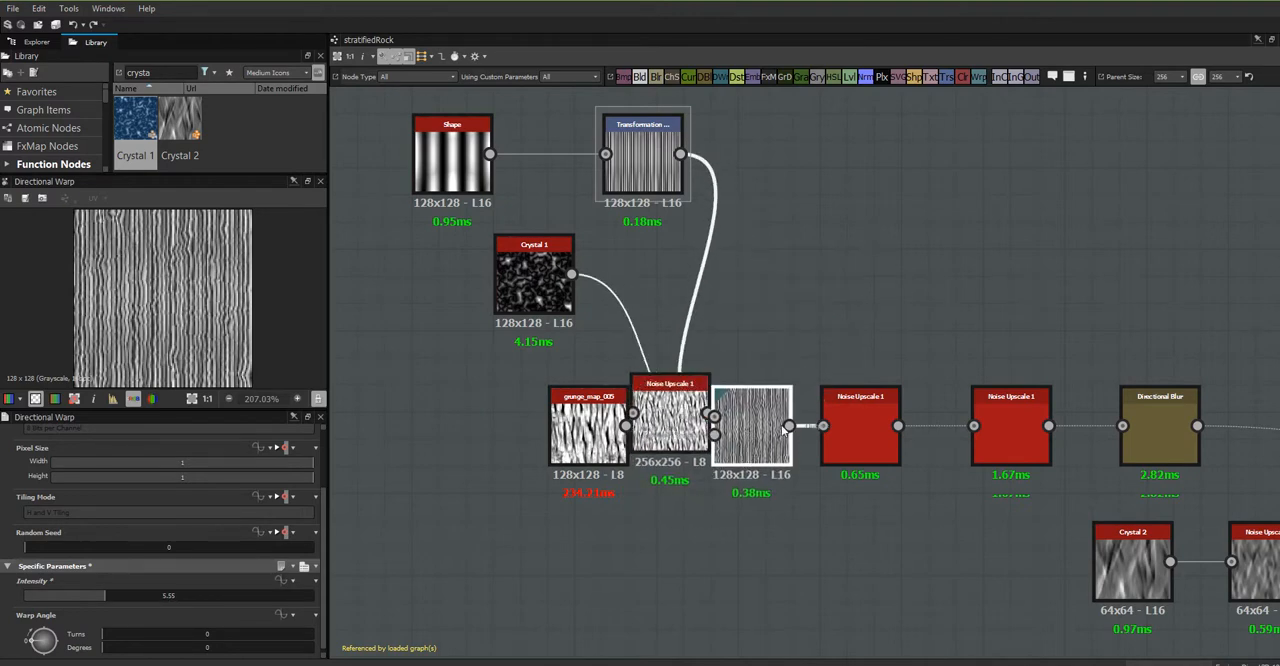
- Preview the Directional Blur result and widen the Transformation 2D's horizontal scale to make the stripes less dense
click(870, 412)
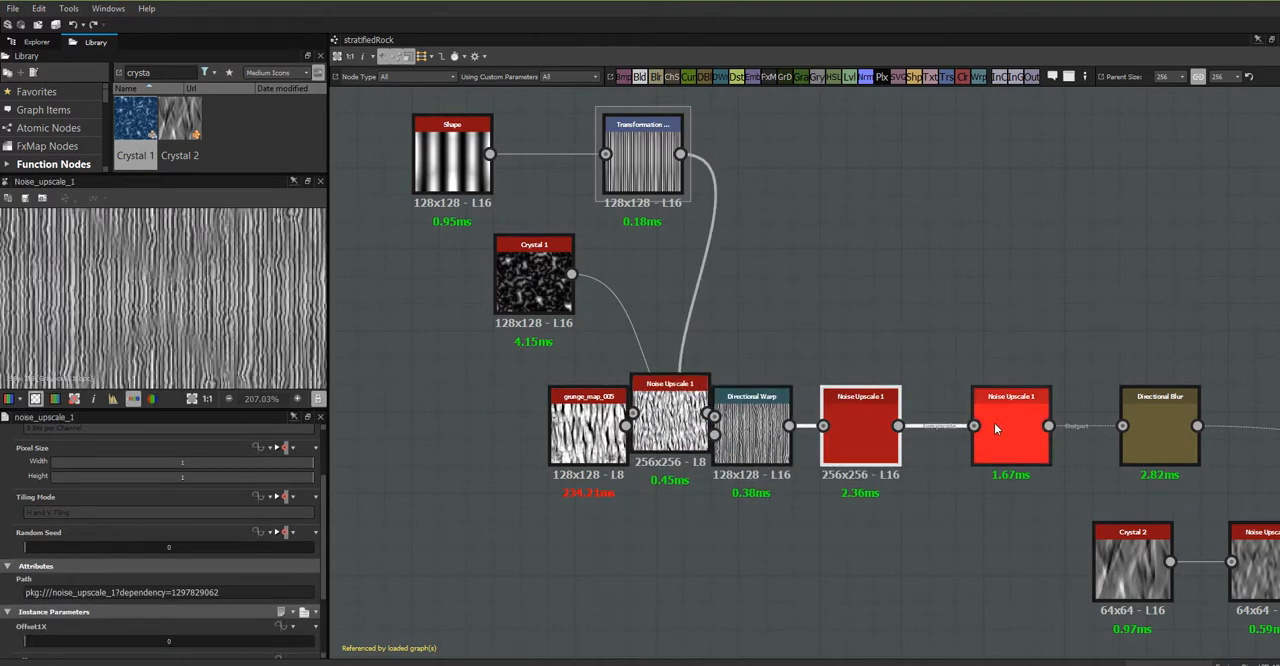
click(1185, 427)
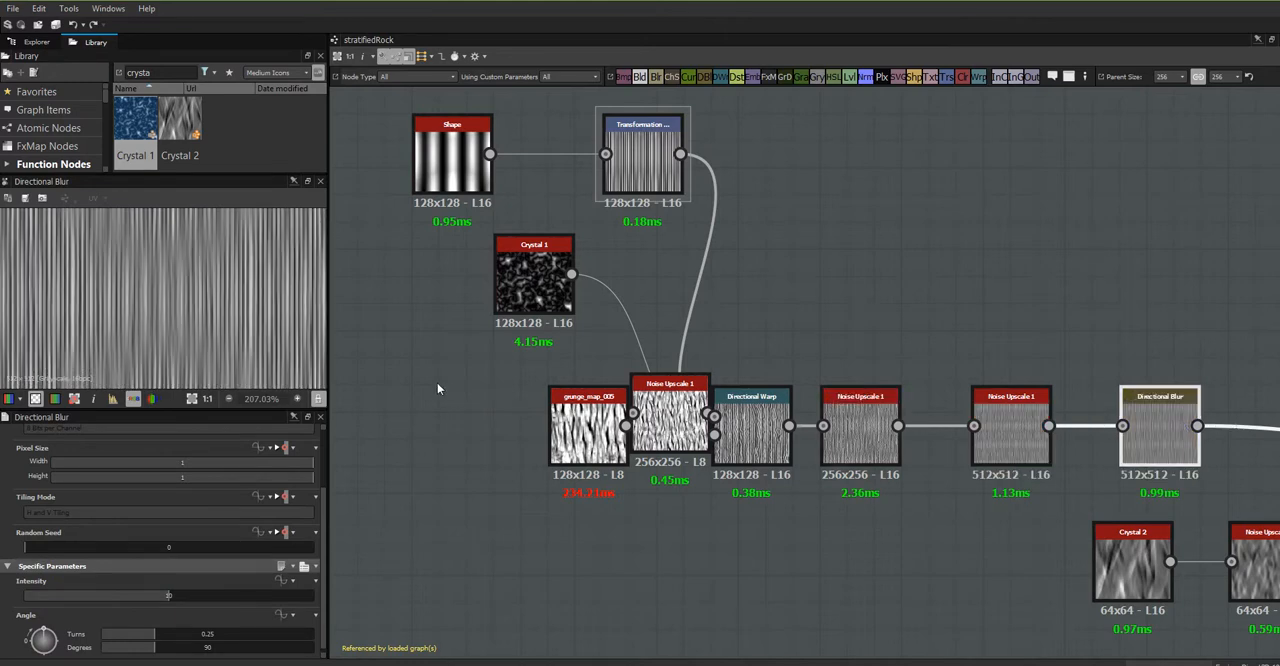
middle_drag(1148, 451, 1050, 408)
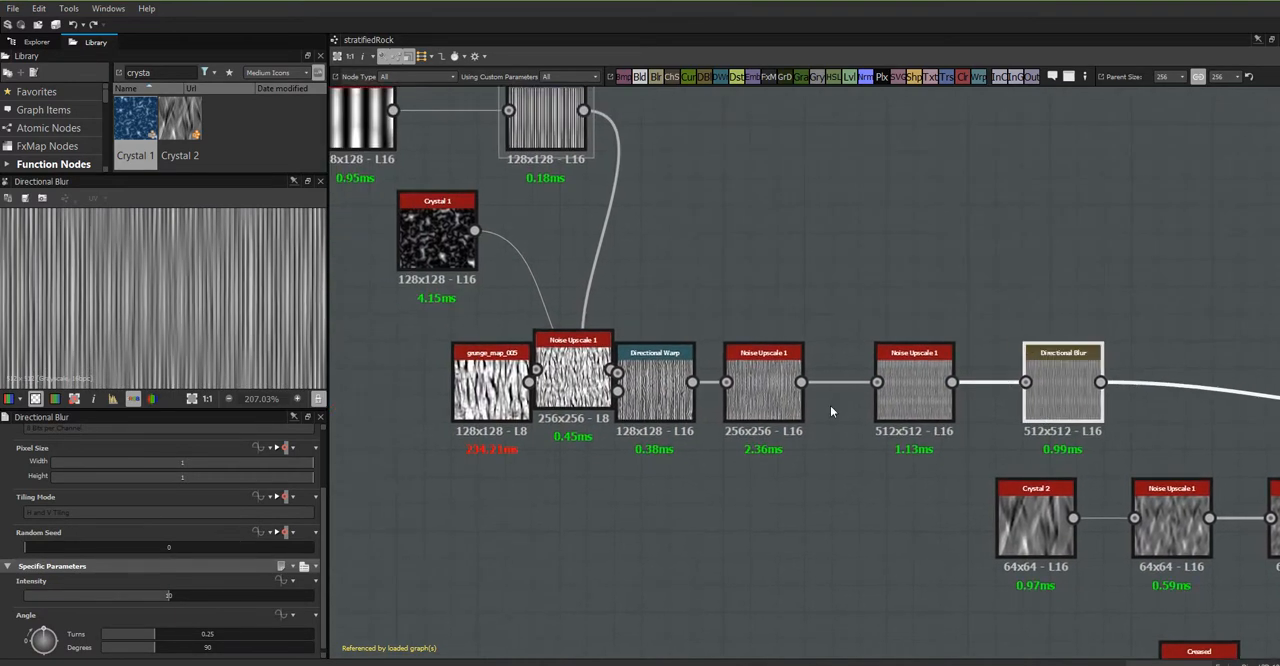
click(550, 135)
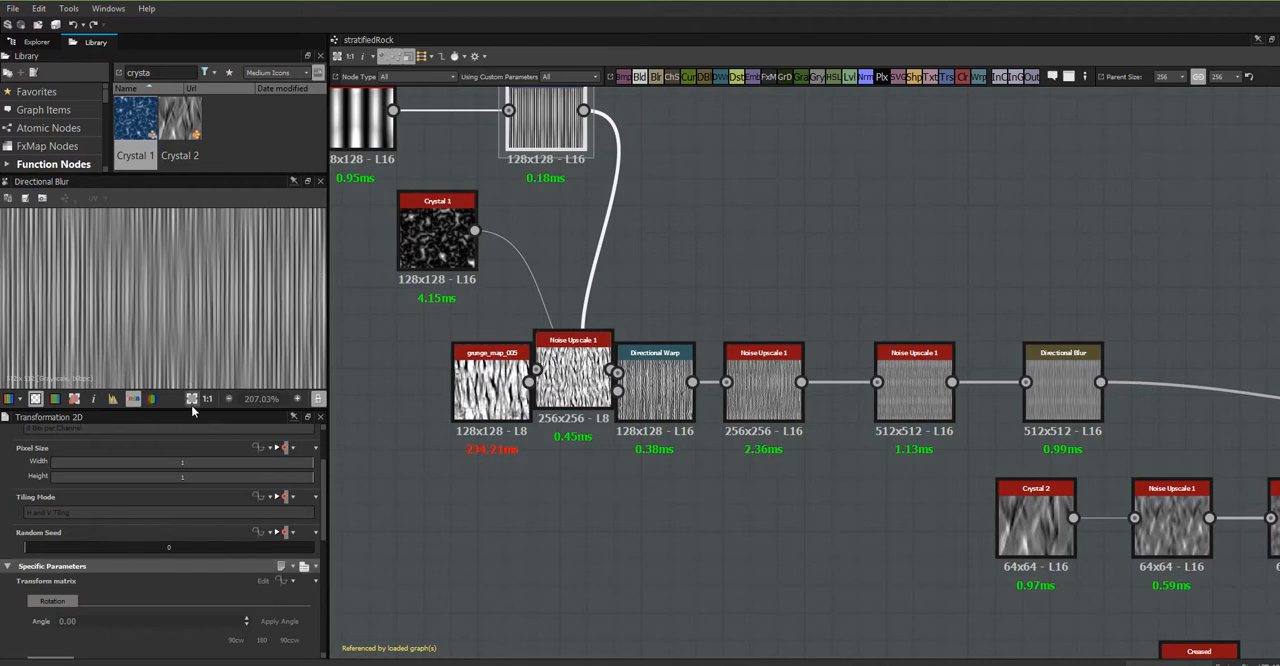
click(191, 399)
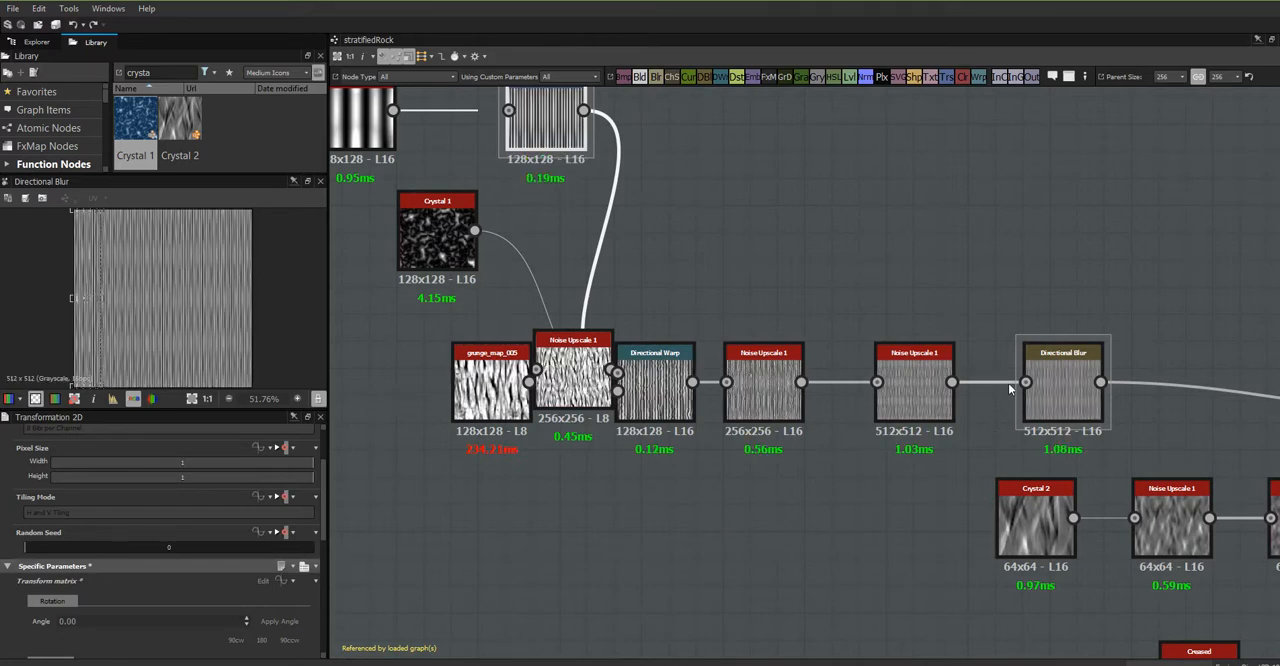
- Examine the downstream Directional Warp's Intensity options and check which input parameter drives the Warp node's Intensity
middle_drag(987, 422, 211, 302)
click(739, 304)
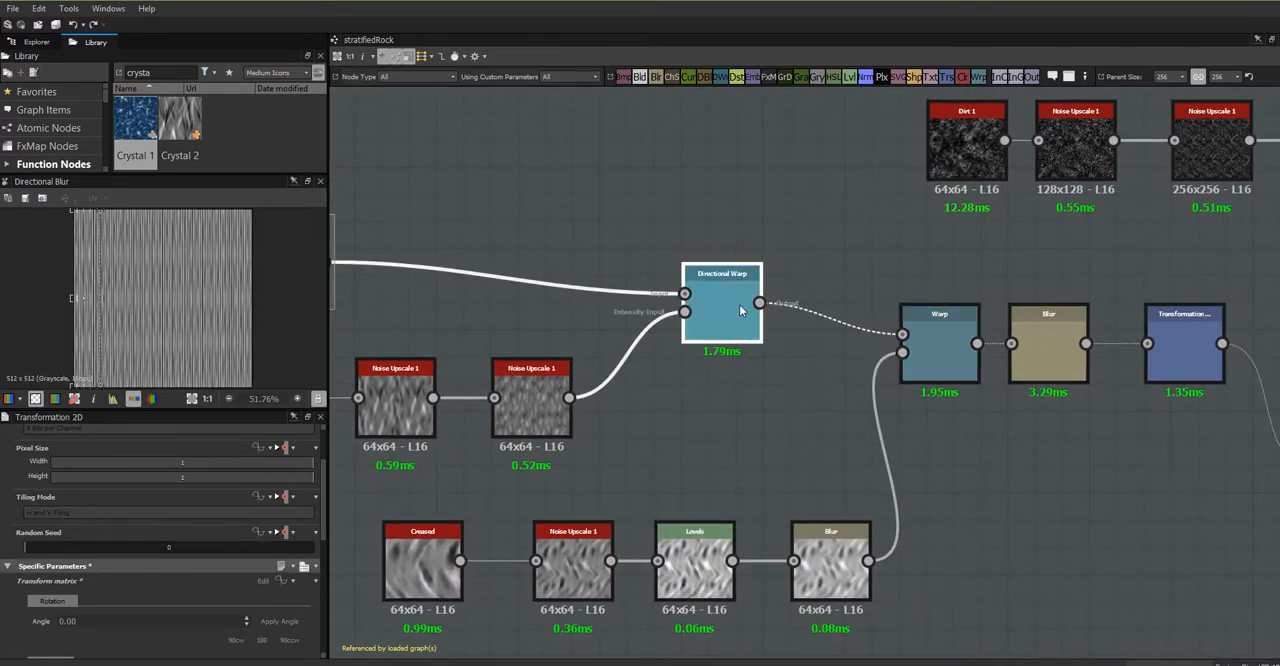
scroll(730, 321, up, 5)
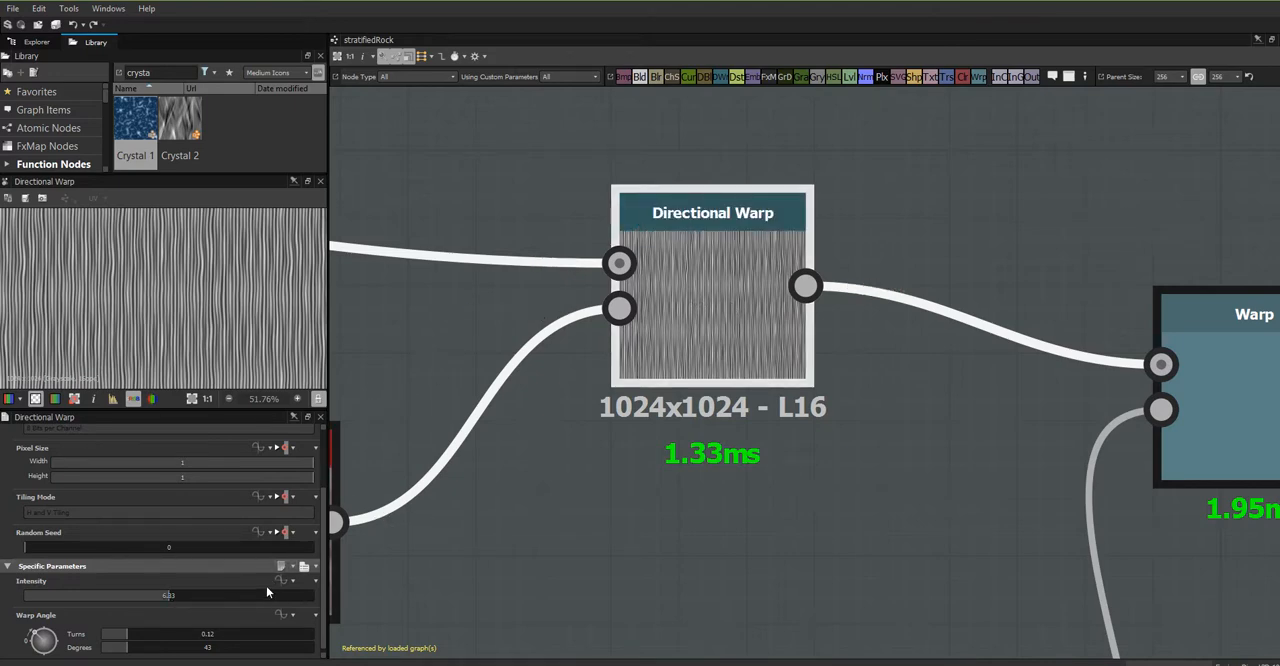
click(293, 584)
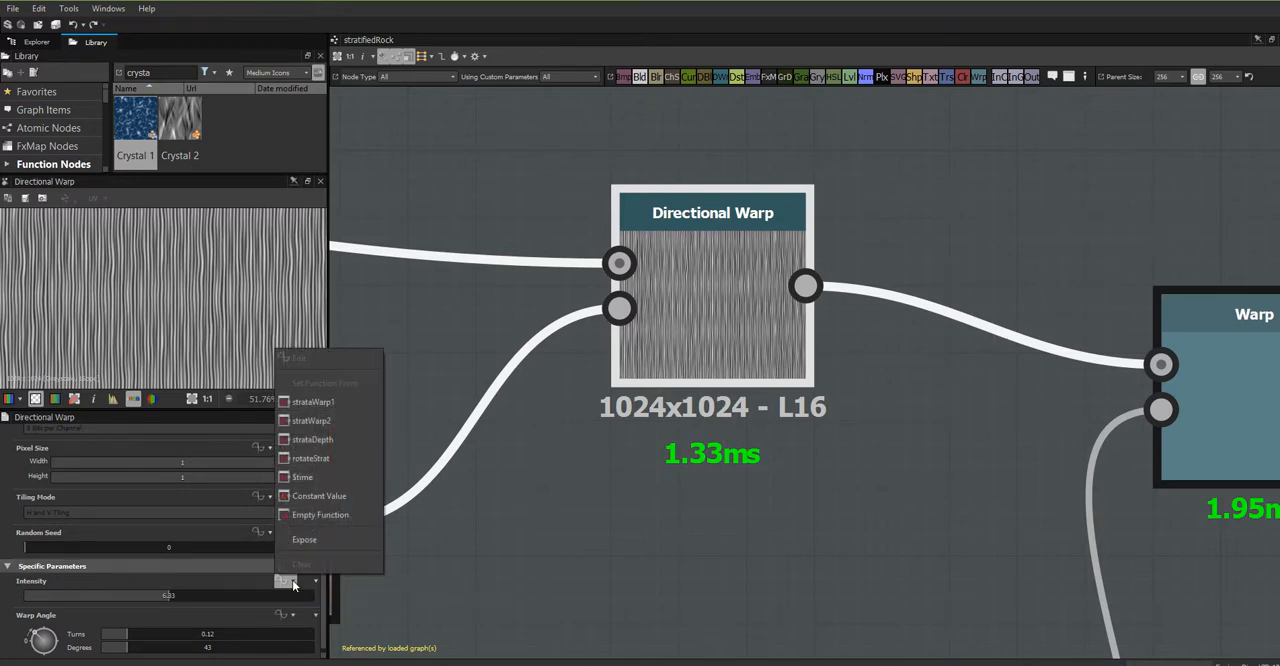
click(750, 561)
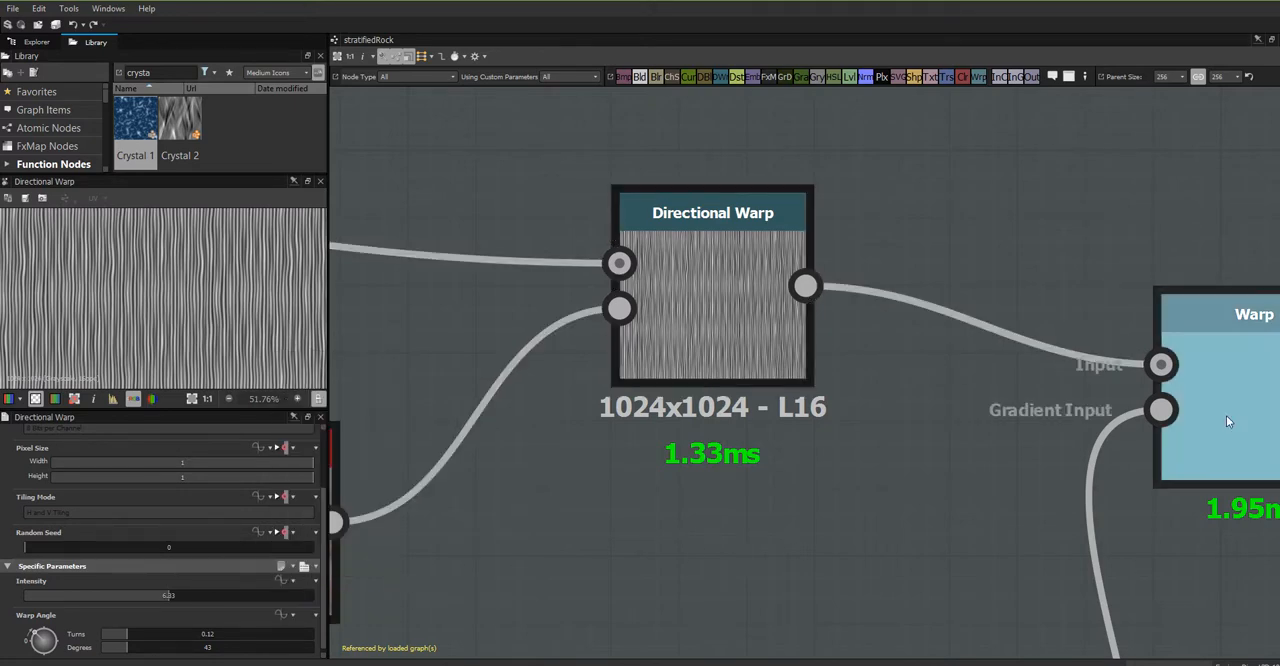
click(1270, 387)
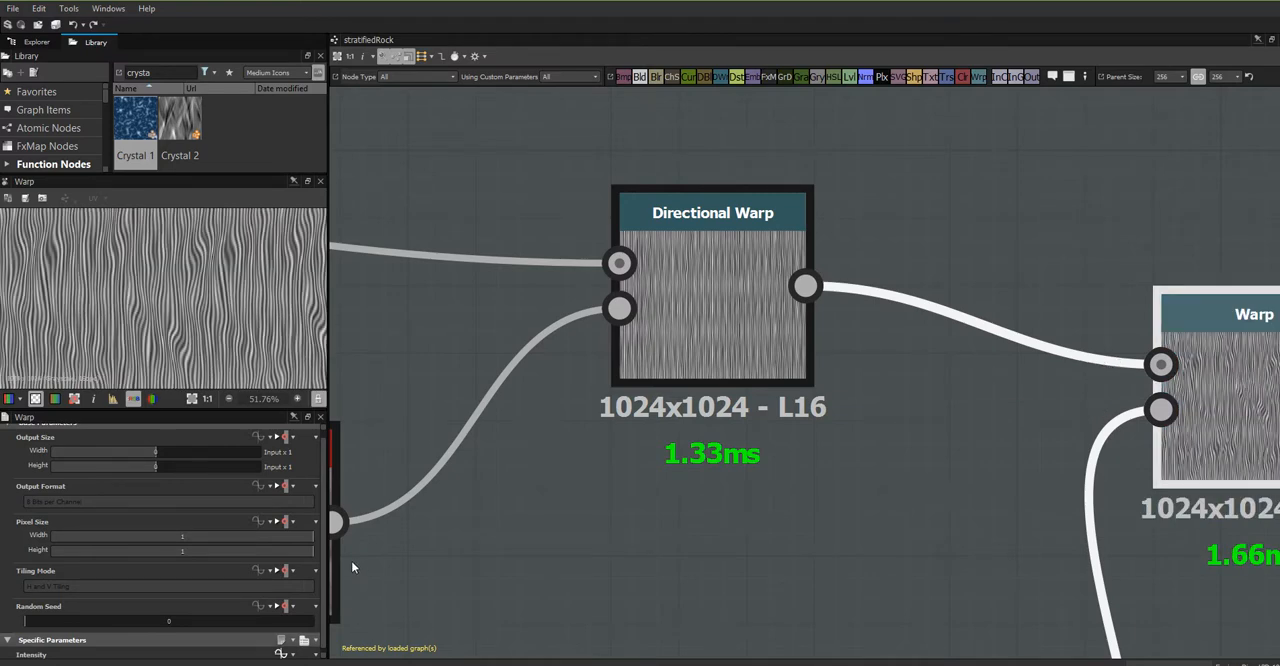
click(280, 655)
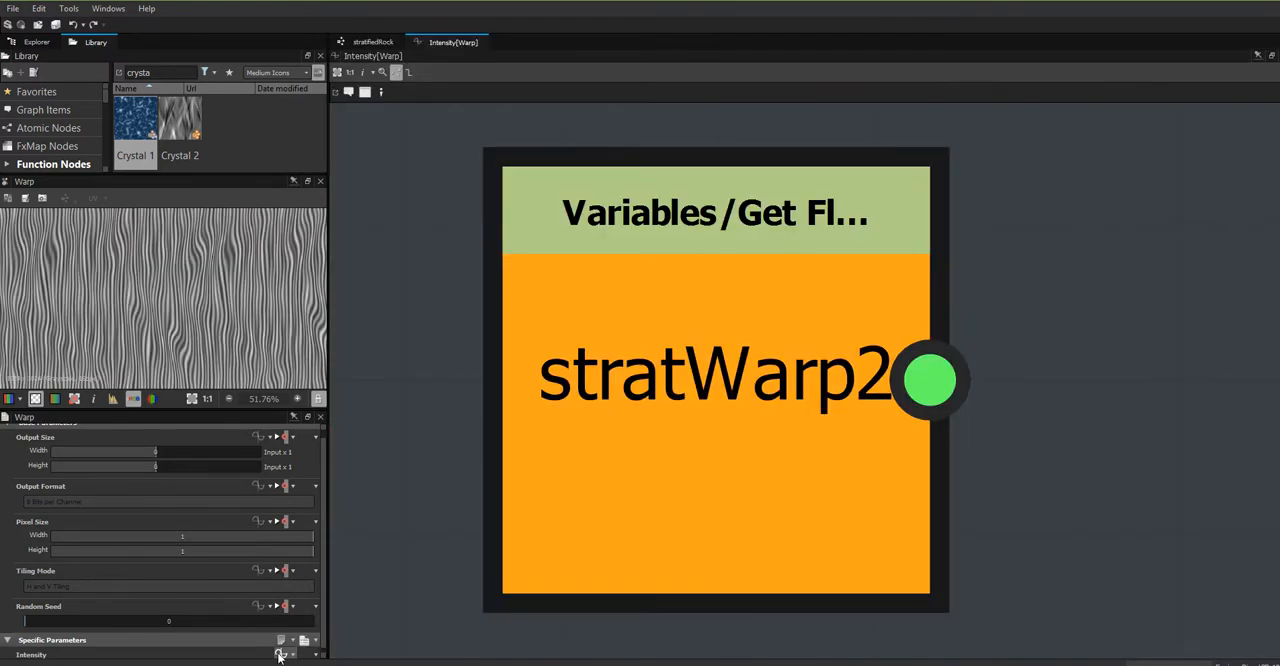
click(372, 43)
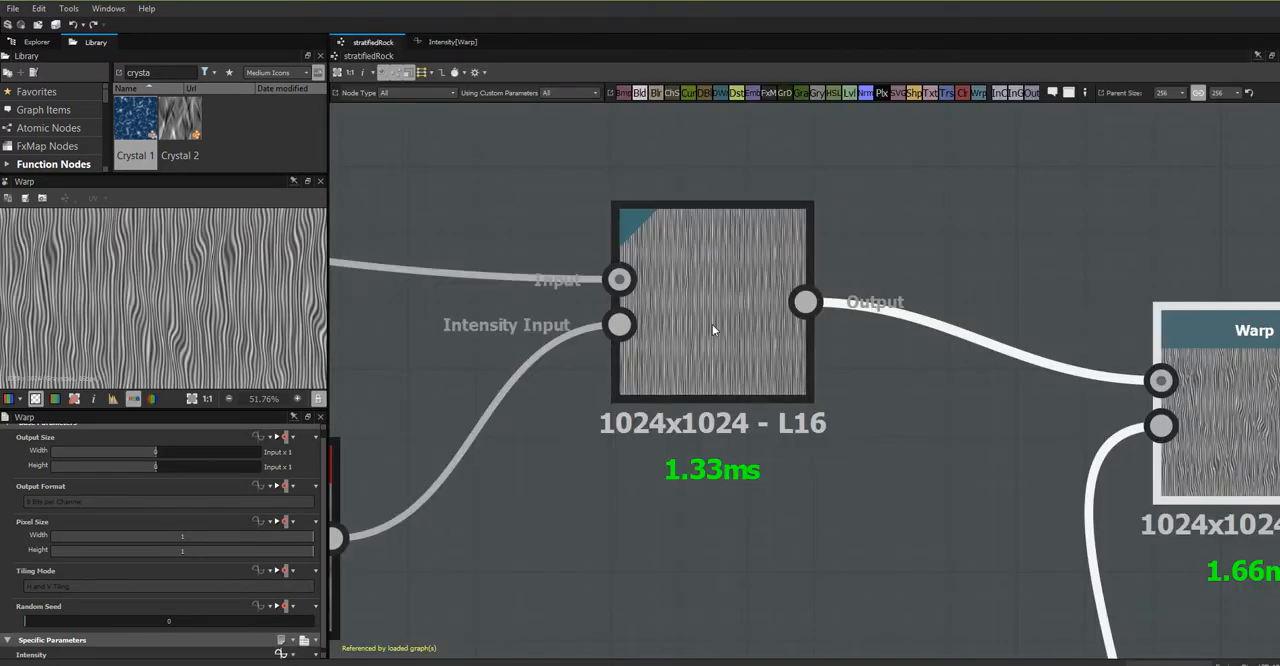
- Drive the downstream Directional Warp's Intensity with the strataWarp1 input parameter and preview that node's output
click(665, 357)
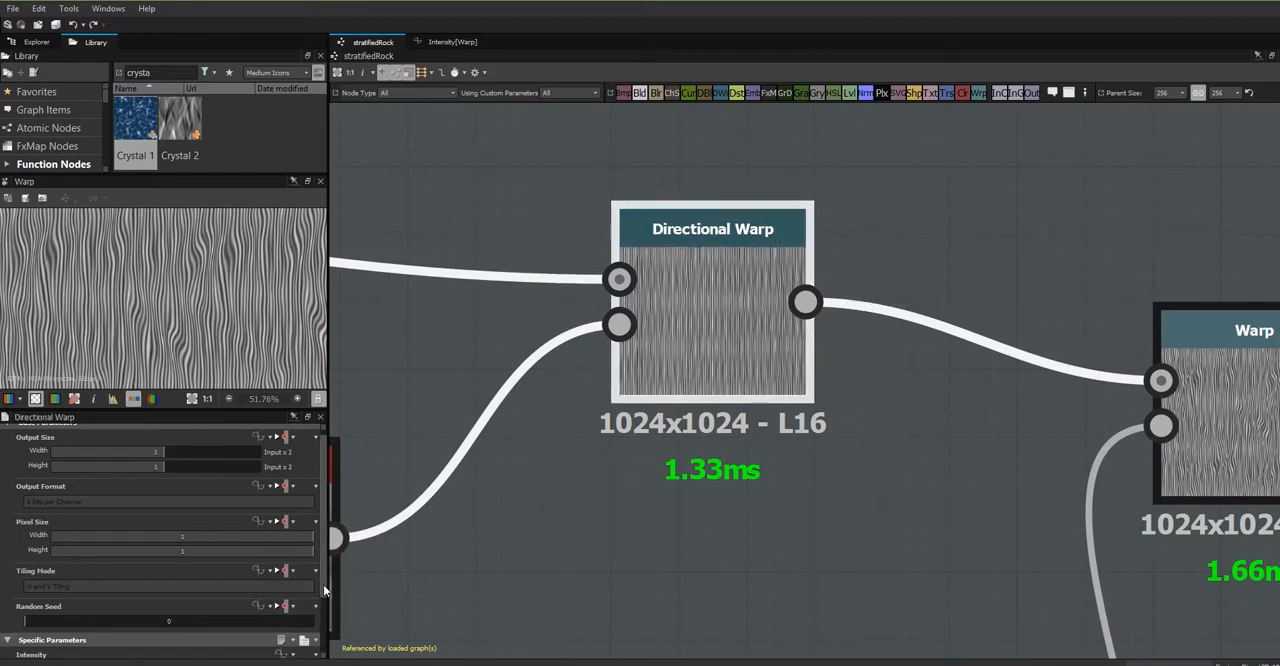
scroll(308, 603, down, 3)
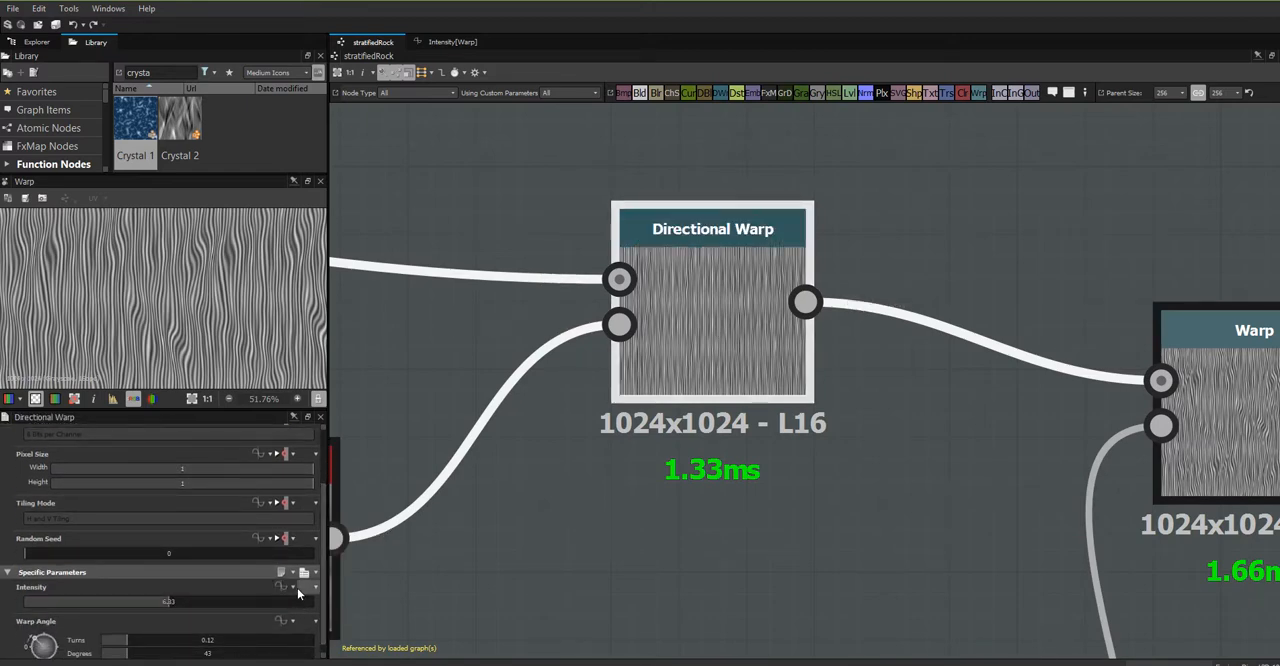
click(292, 588)
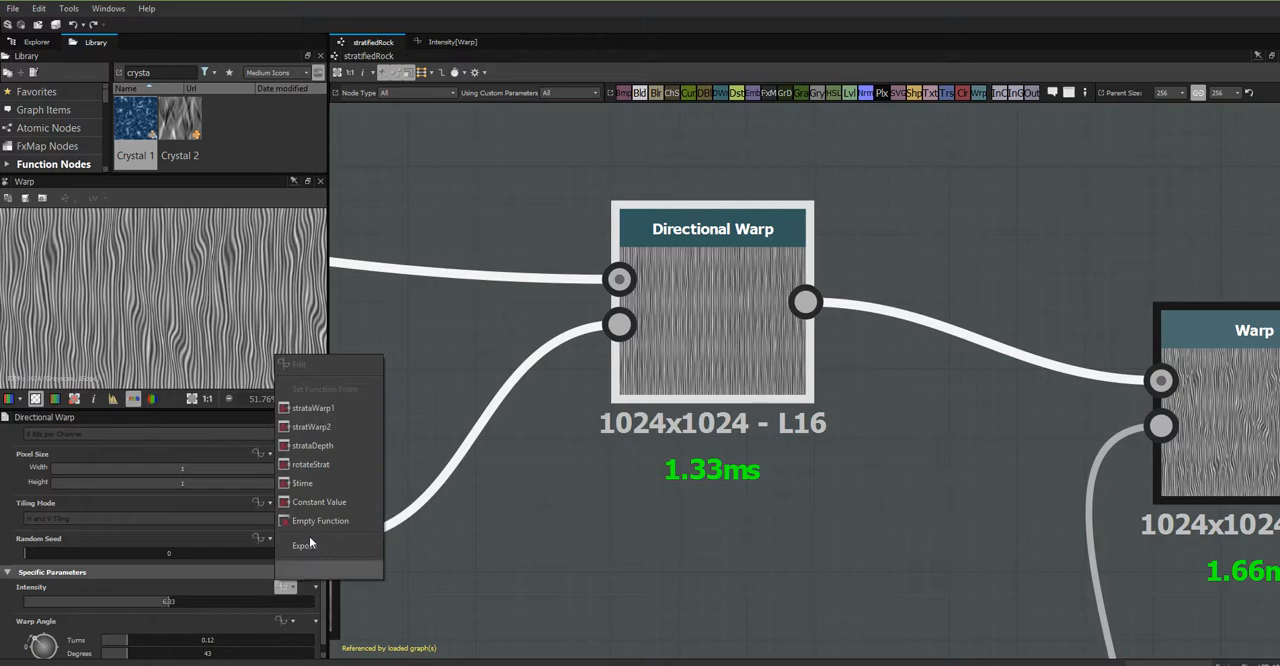
click(348, 409)
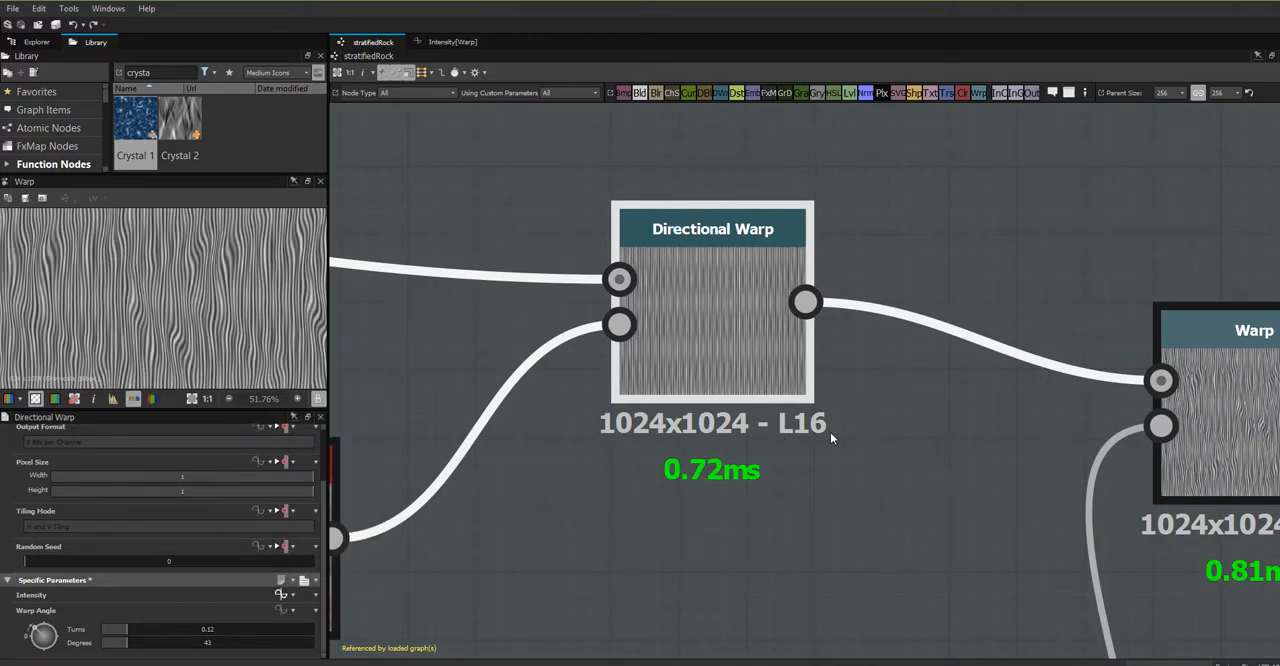
scroll(830, 433, down, 5)
scroll(835, 458, up, 3)
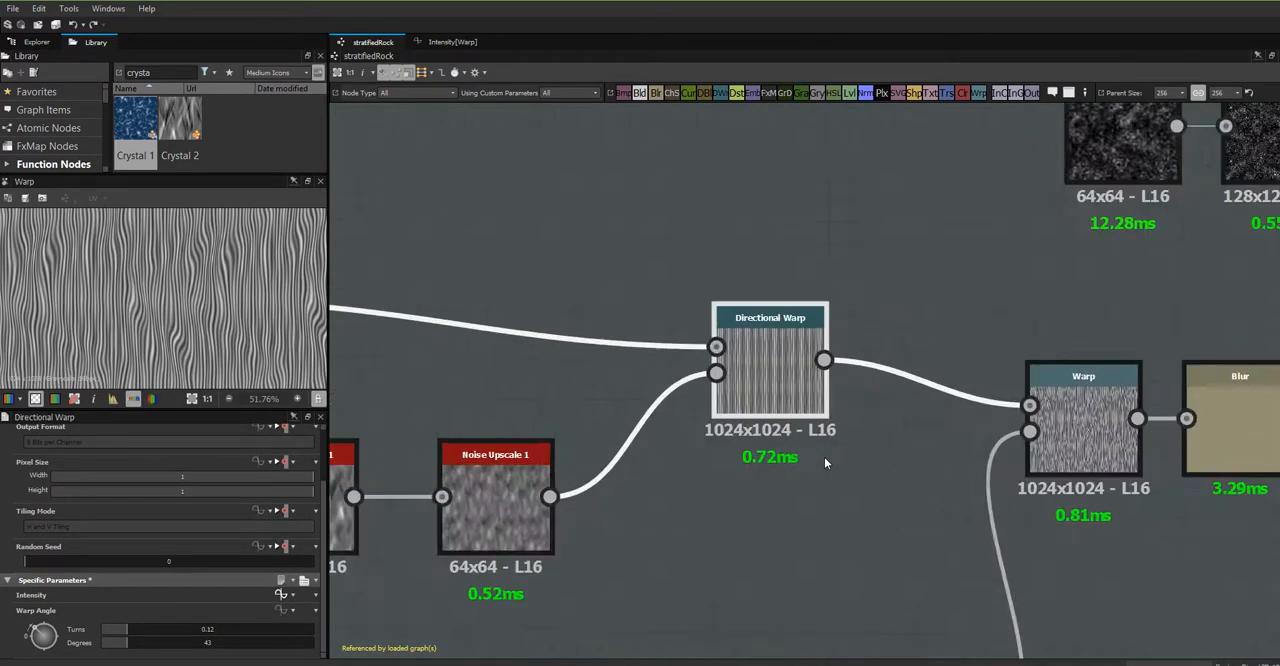
scroll(825, 458, up, 4)
middle_drag(751, 430, 977, 605)
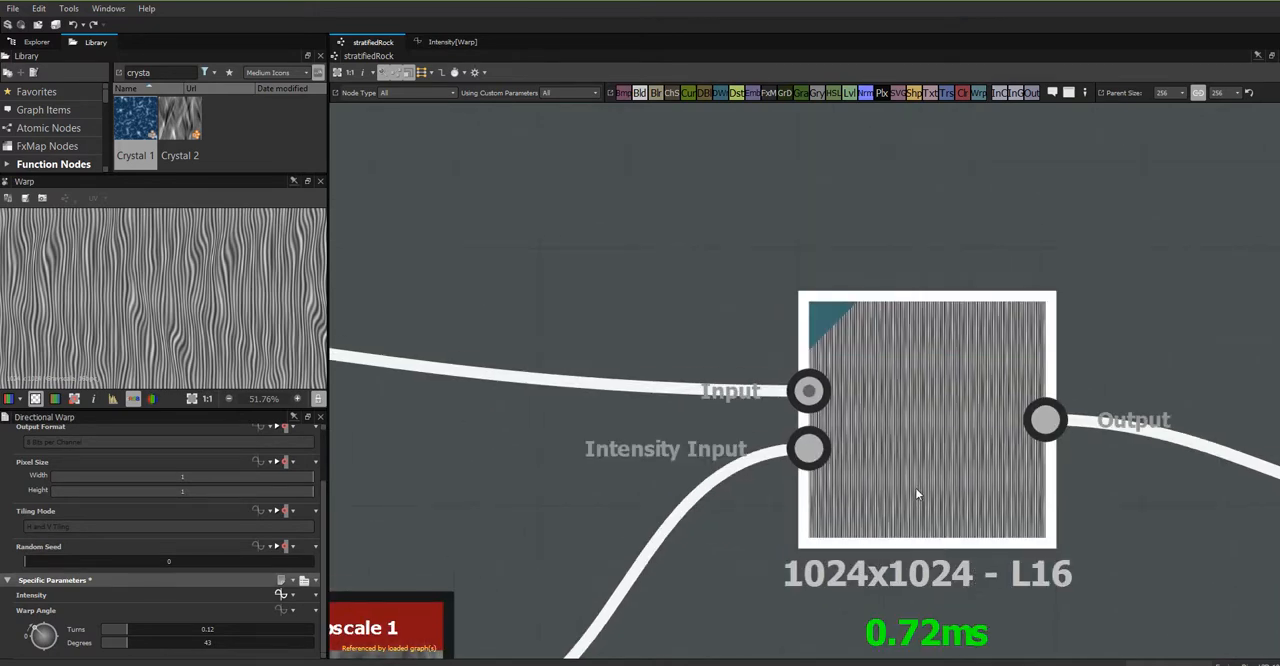
double_click(916, 493)
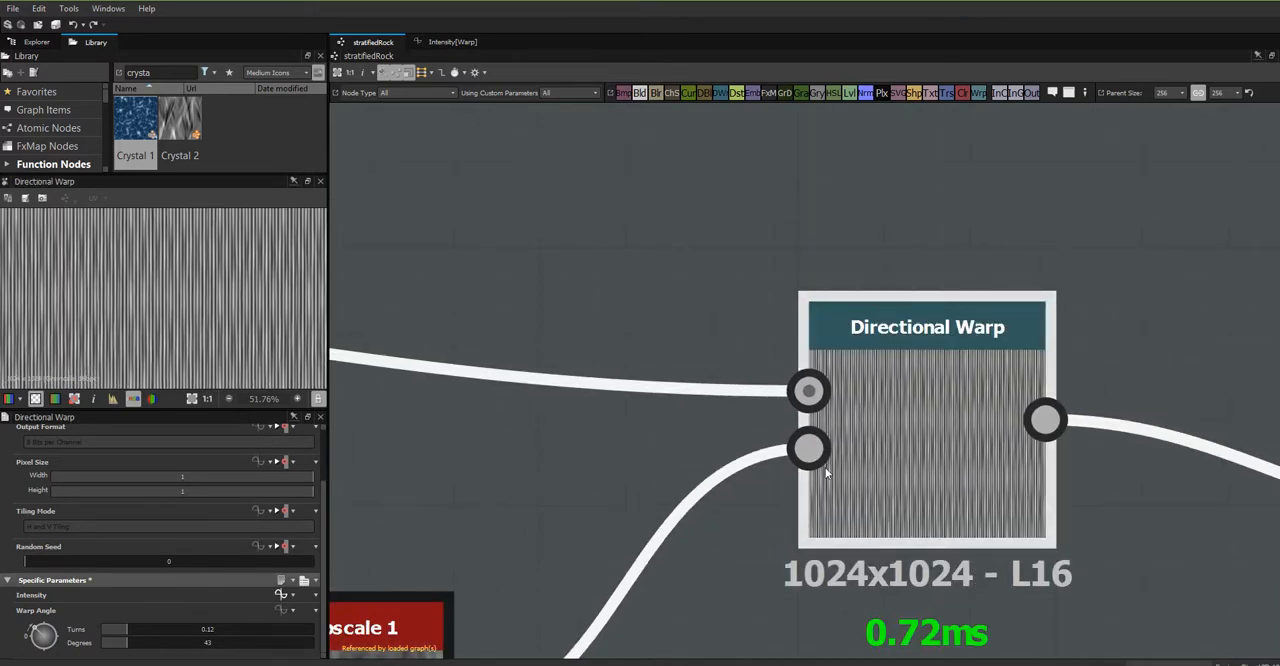
- Set the maximum of the stratifiedRock graph's strata warp 1 input parameter to 10
click(391, 513)
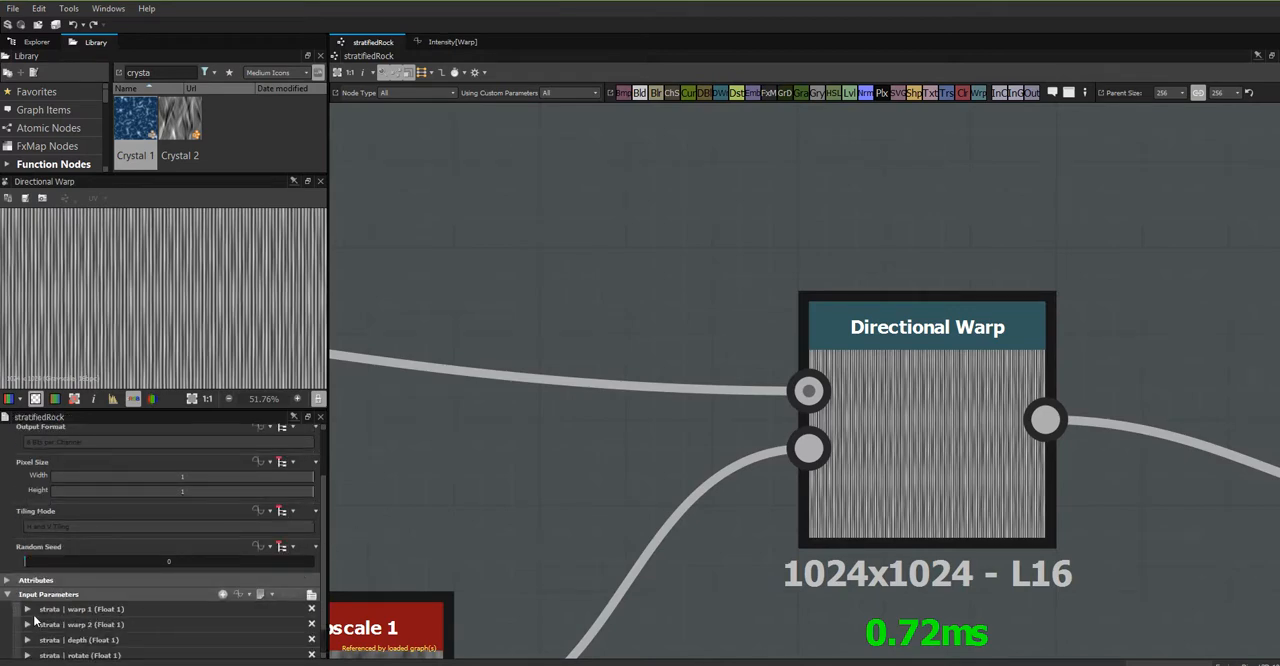
click(27, 609)
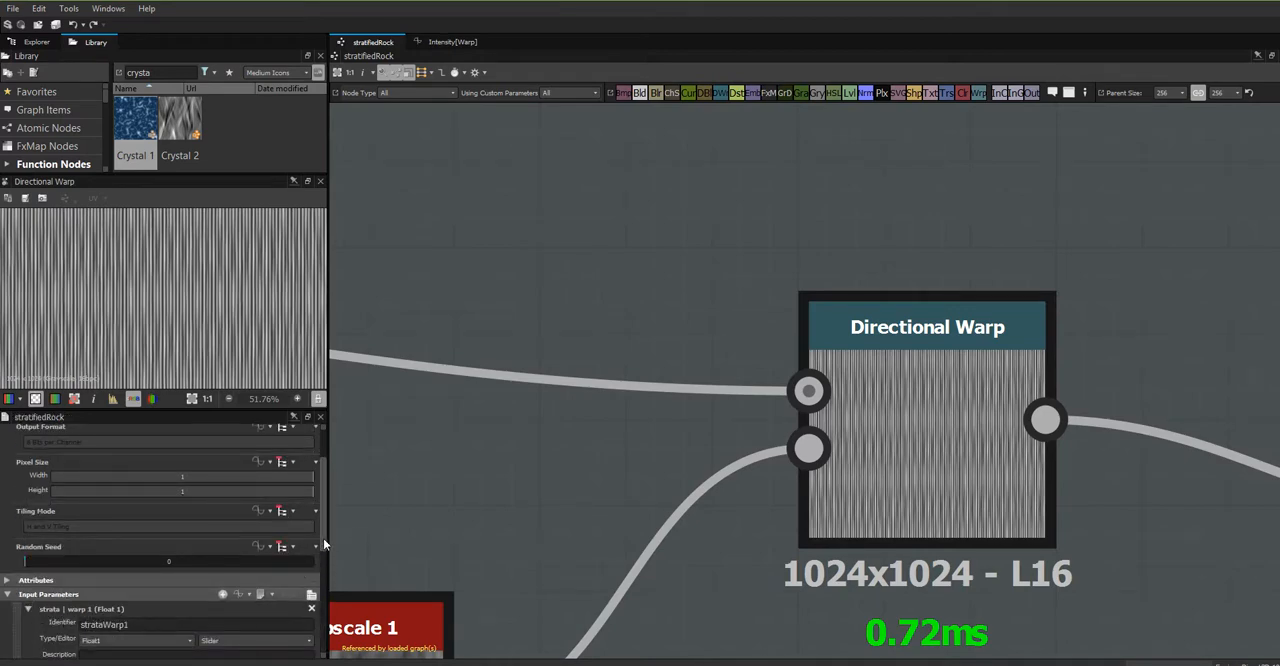
drag(323, 538, 327, 627)
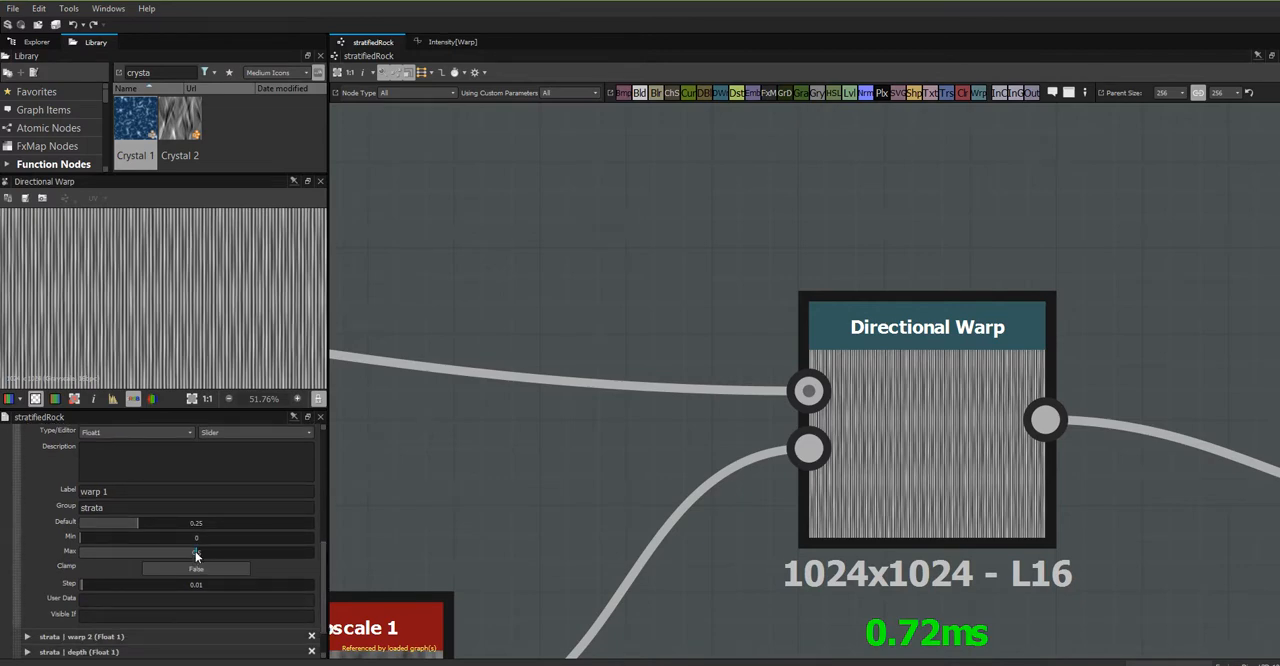
click(196, 554)
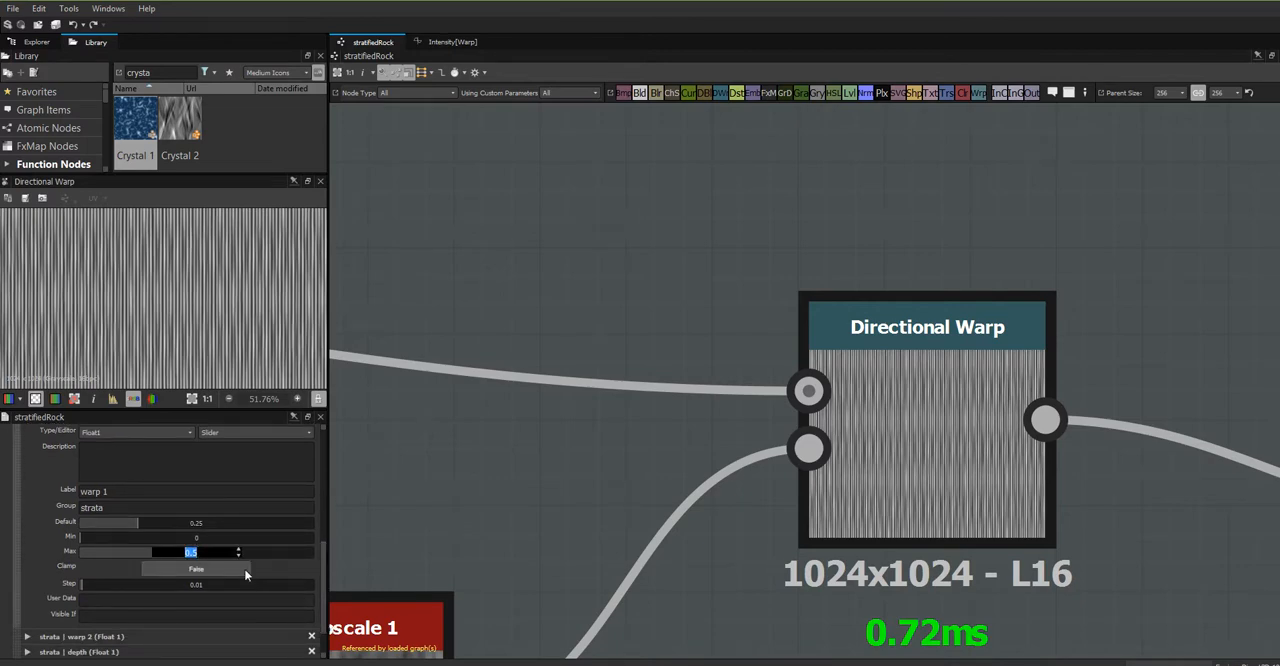
text(10)
- Set the default value of the strata warp 1 input parameter to 3
click(198, 524)
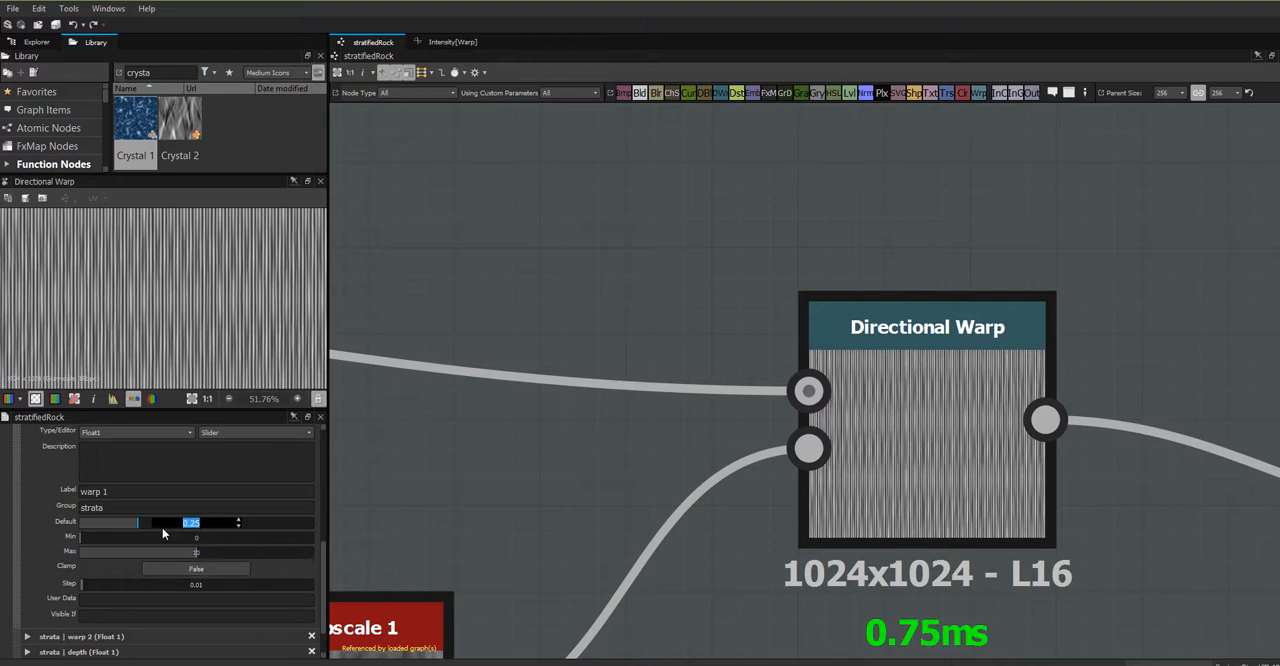
drag(132, 521, 200, 528)
click(198, 524)
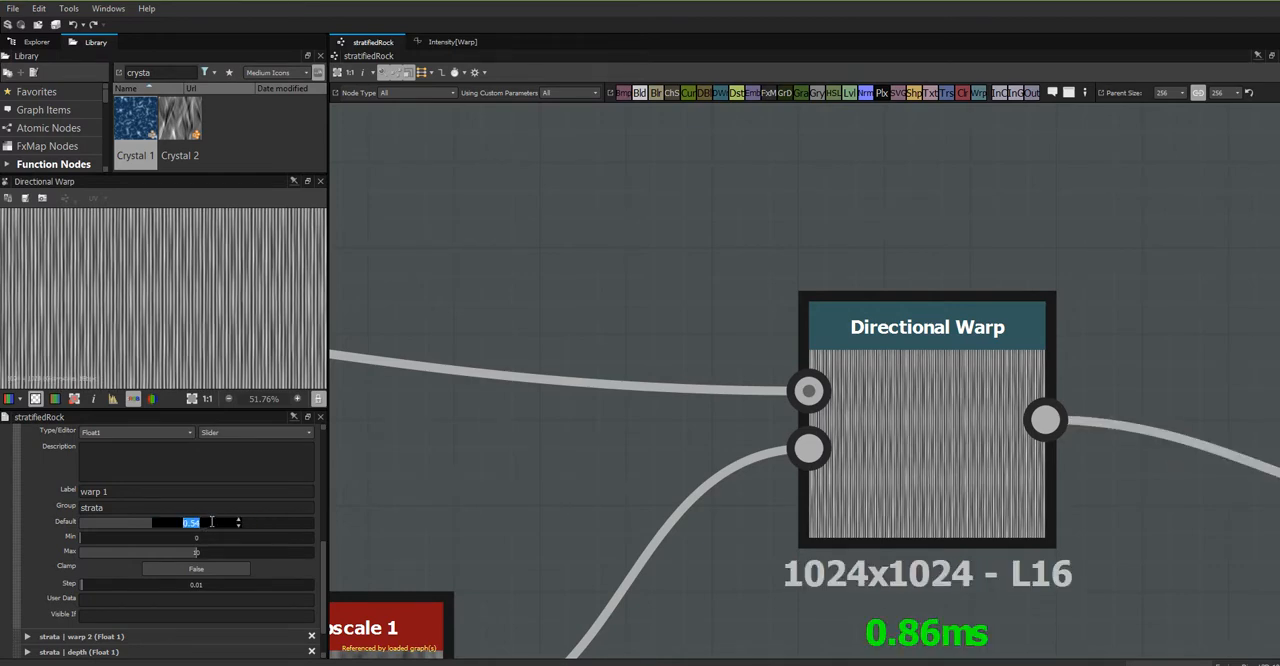
text(3)
click(483, 536)
- Inspect the warped stripes up close and raise the strata warp 1 default to about 5.8
scroll(891, 440, down, 2)
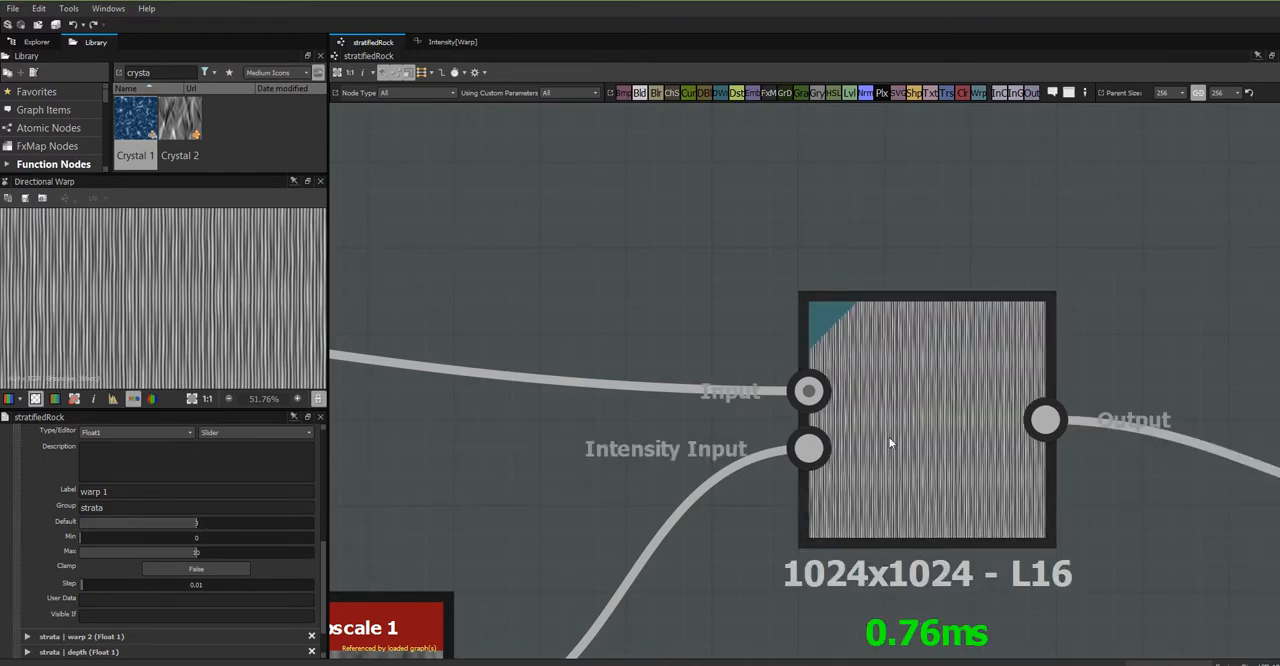
scroll(892, 430, down, 3)
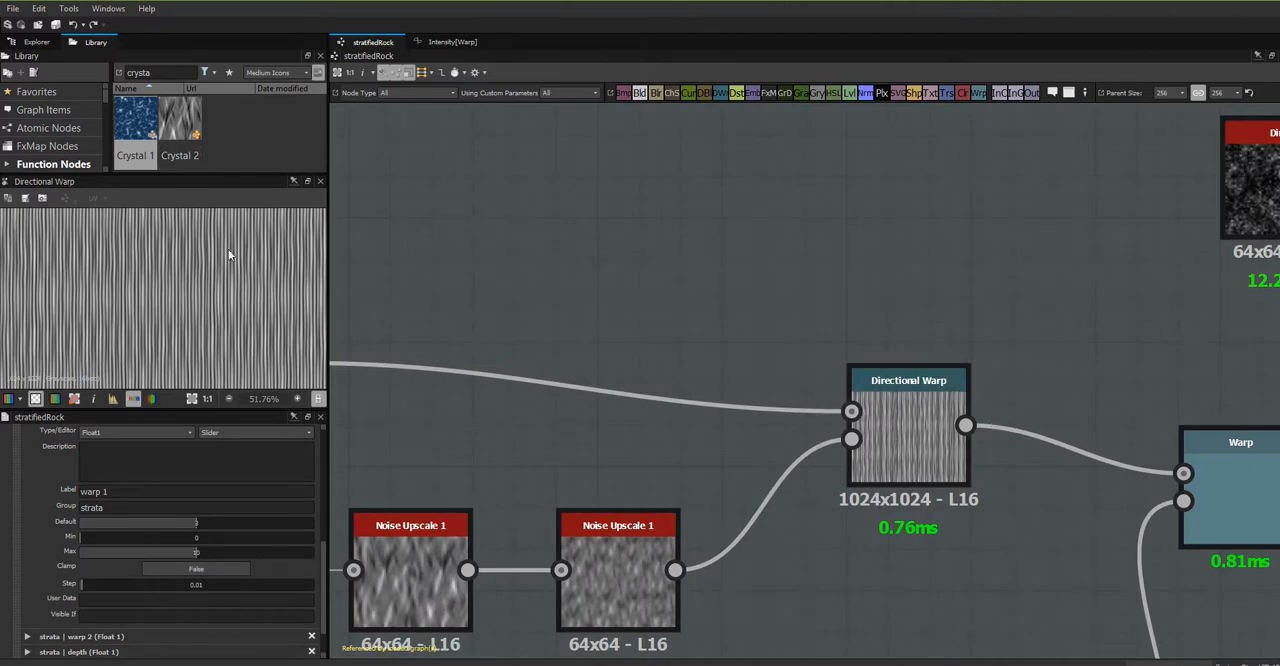
scroll(220, 292, up, 3)
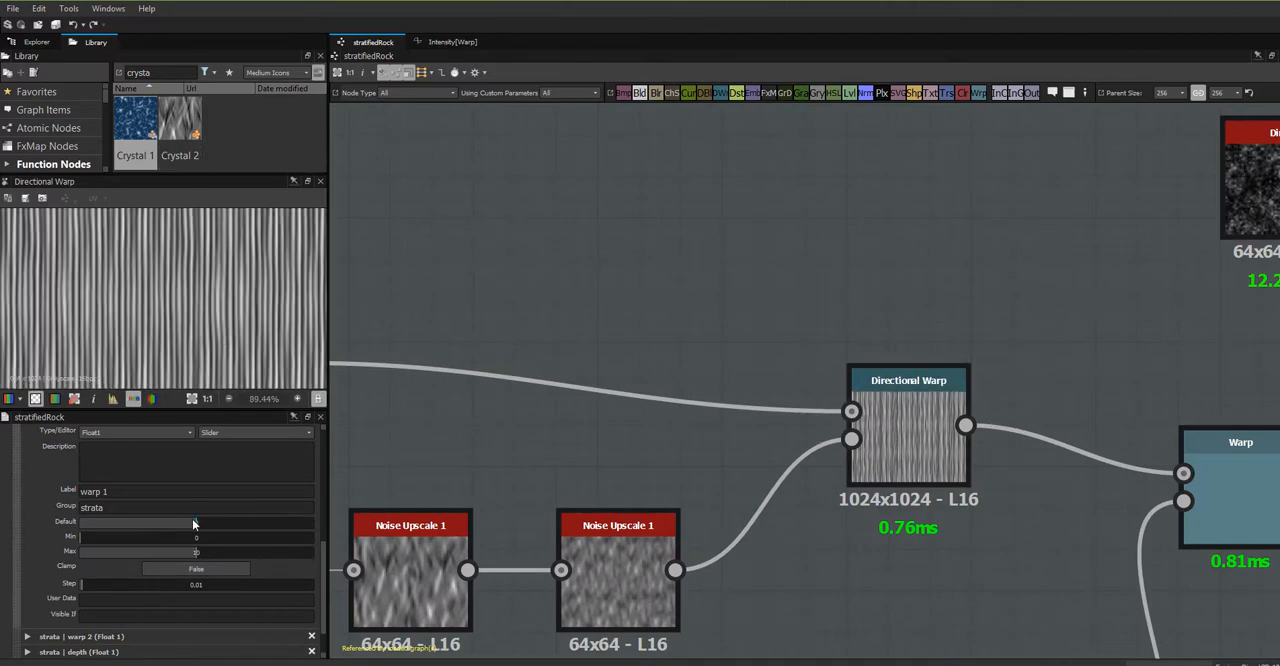
drag(194, 524, 306, 530)
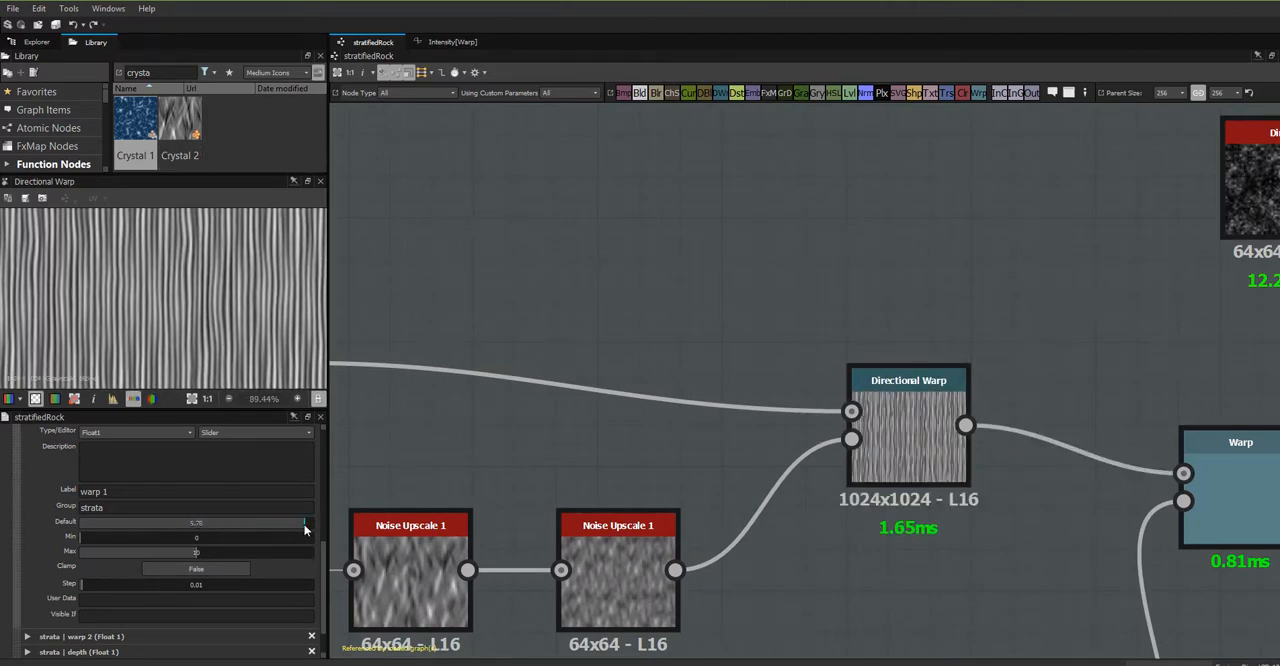
- Preview the Warp node's output and set the default of the strata warp 2 input parameter to 0.14
middle_drag(931, 544, 596, 404)
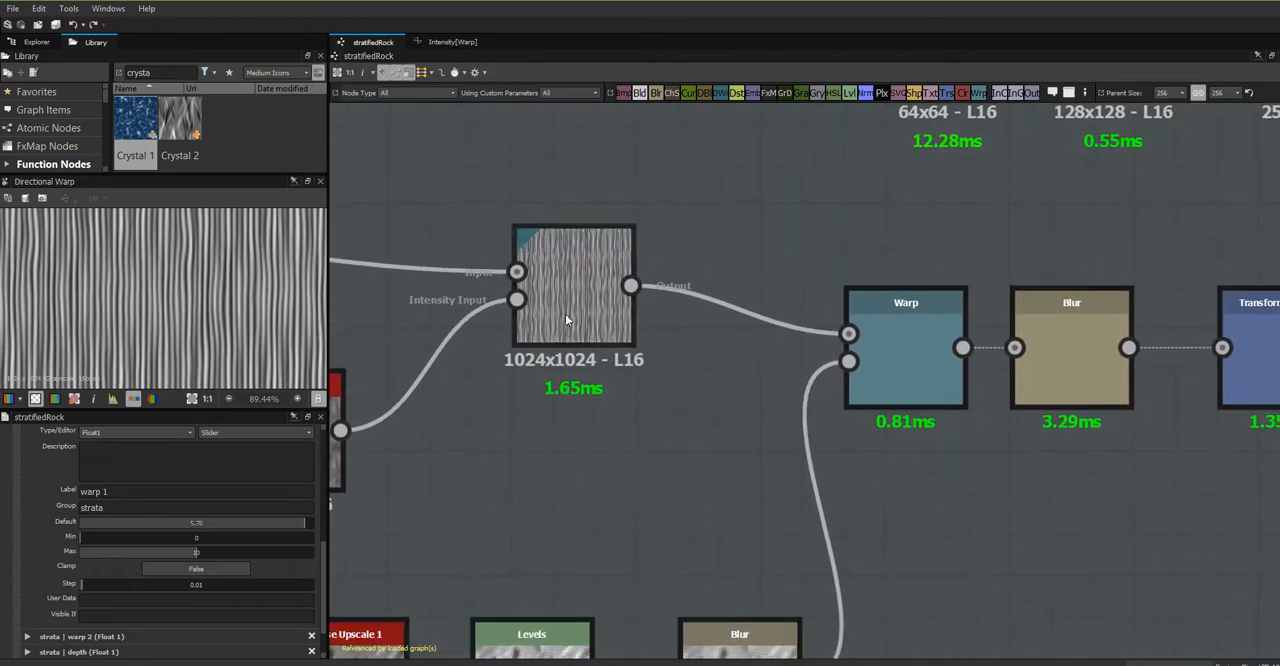
scroll(568, 274, down, 1)
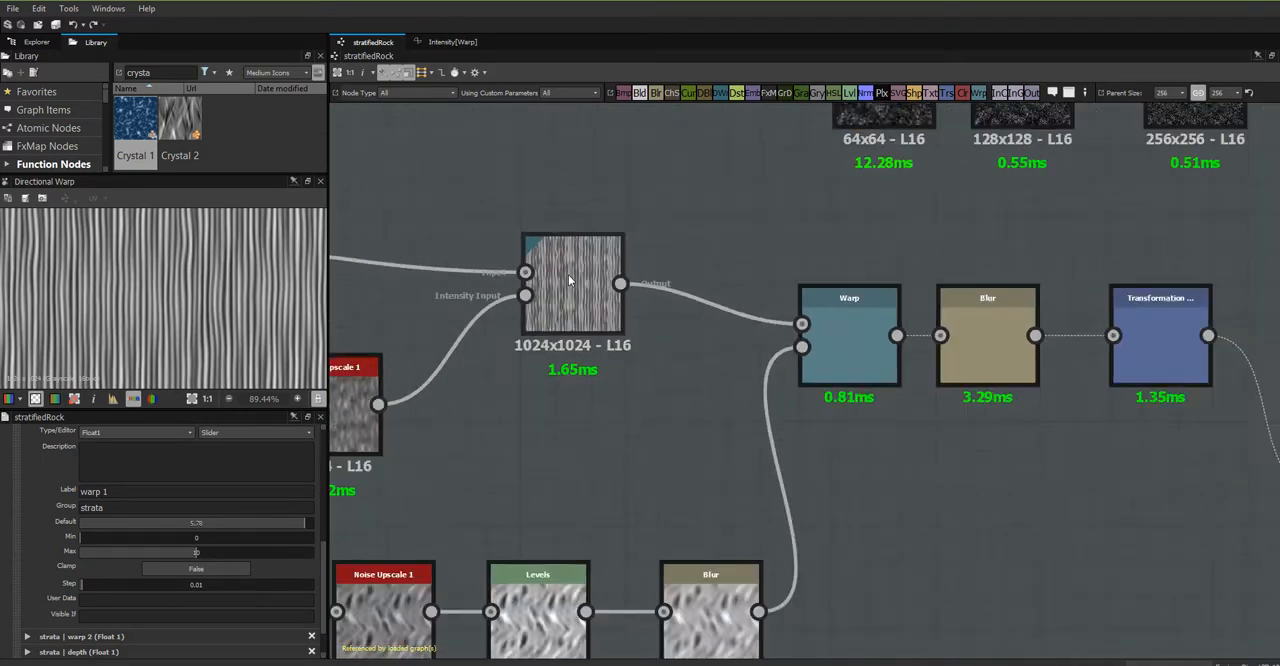
click(870, 334)
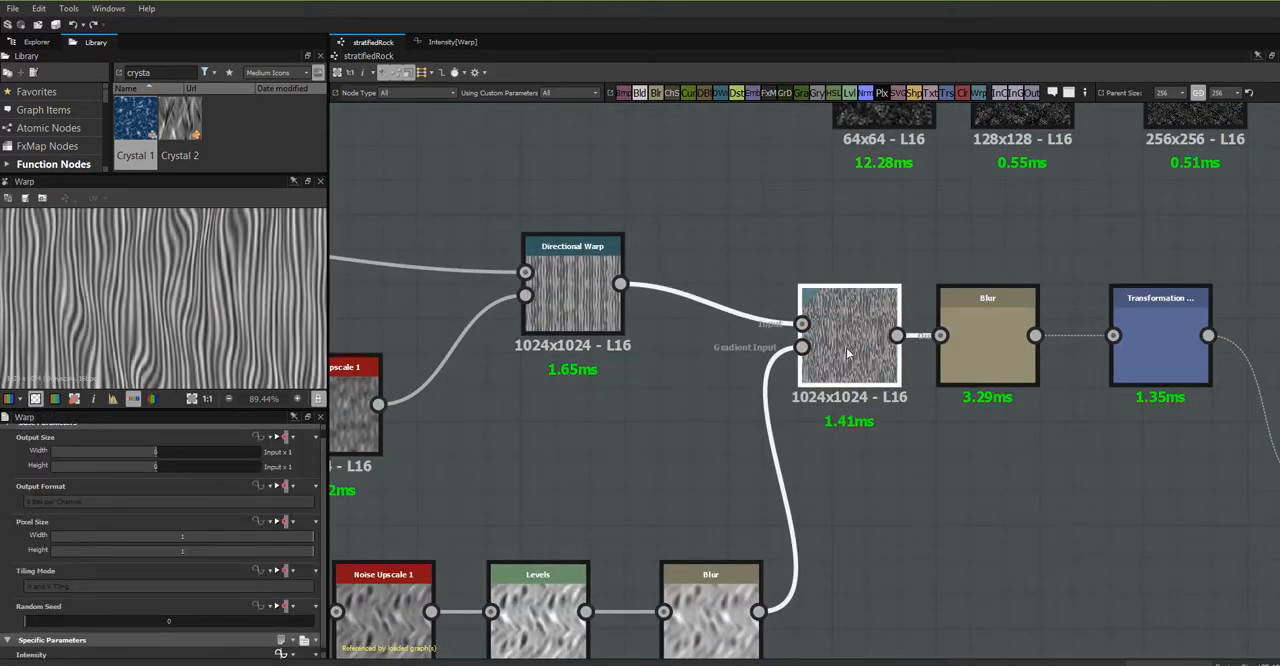
scroll(320, 525, down, 1)
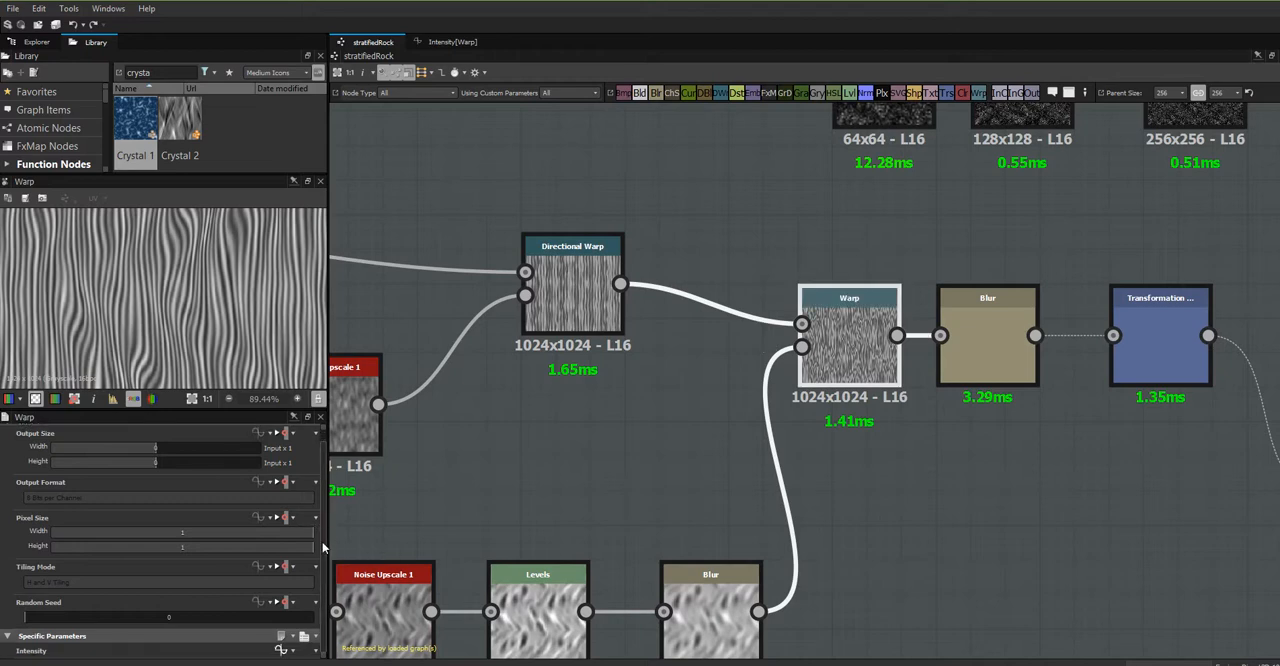
click(460, 517)
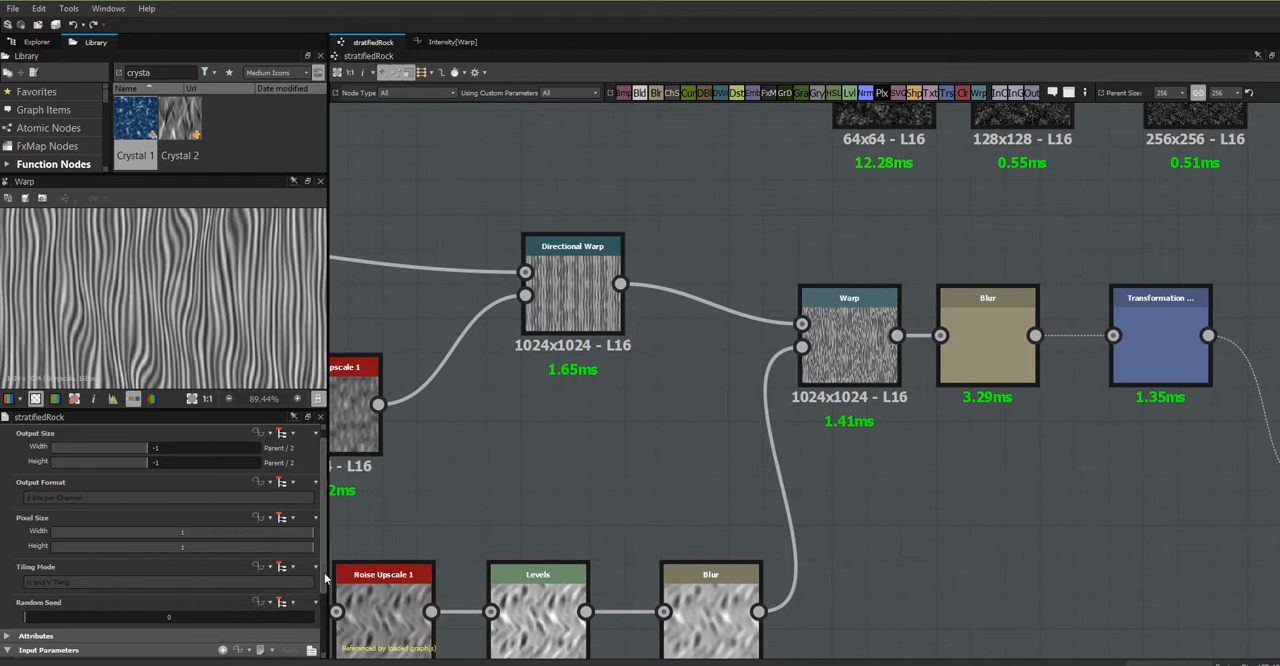
click(255, 650)
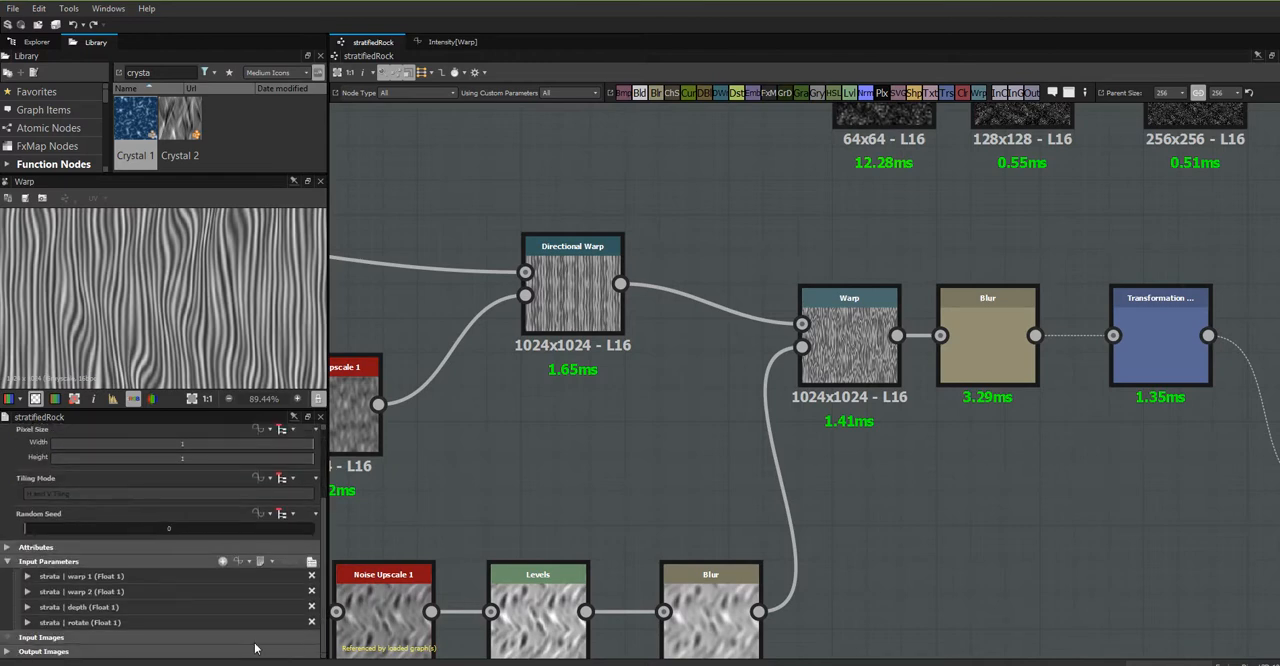
click(27, 591)
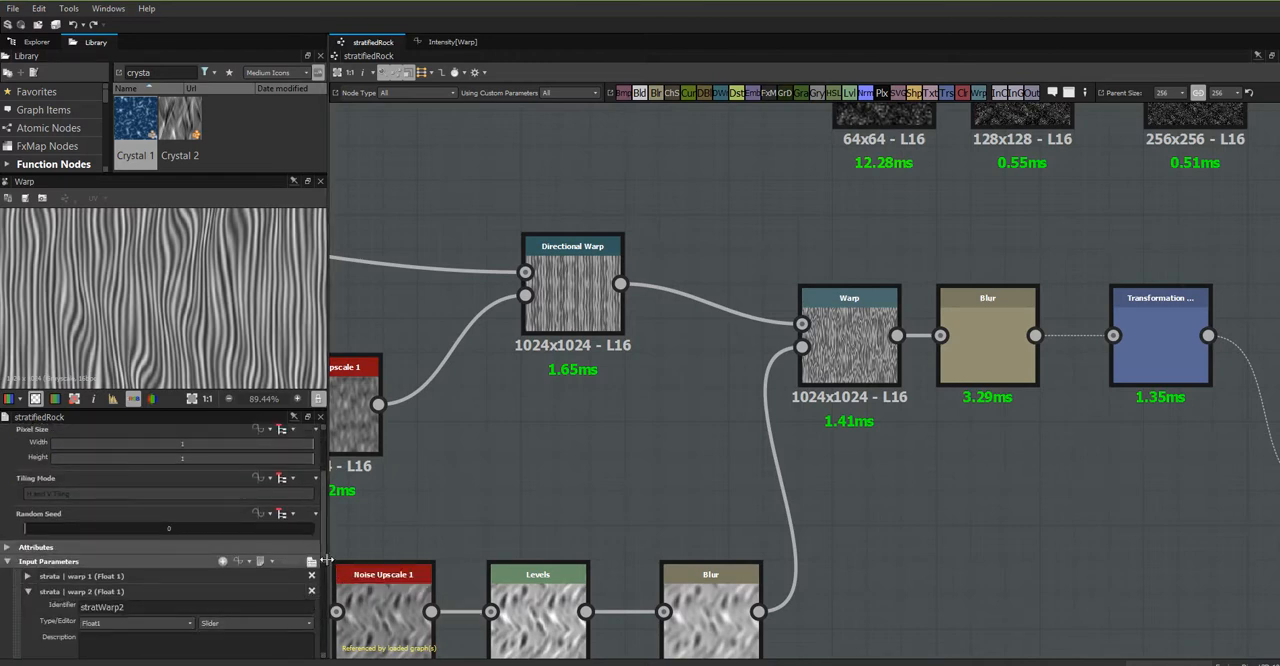
scroll(321, 572, down, 1)
scroll(321, 572, down, 5)
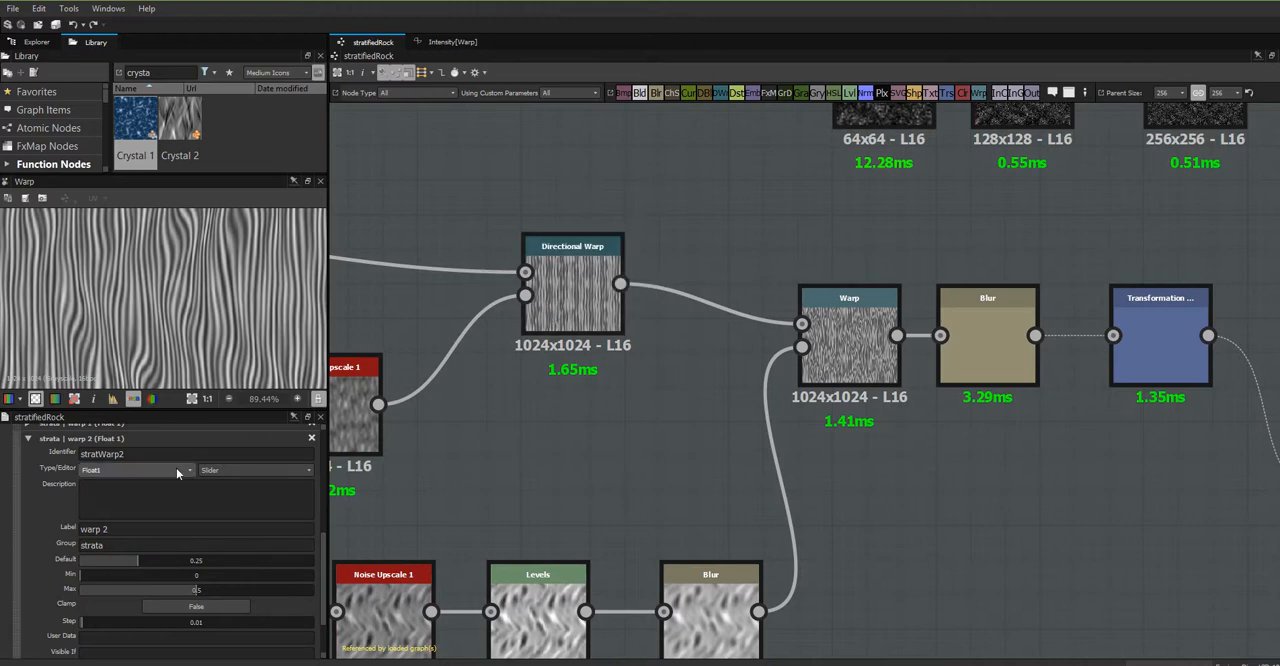
drag(143, 563, 112, 565)
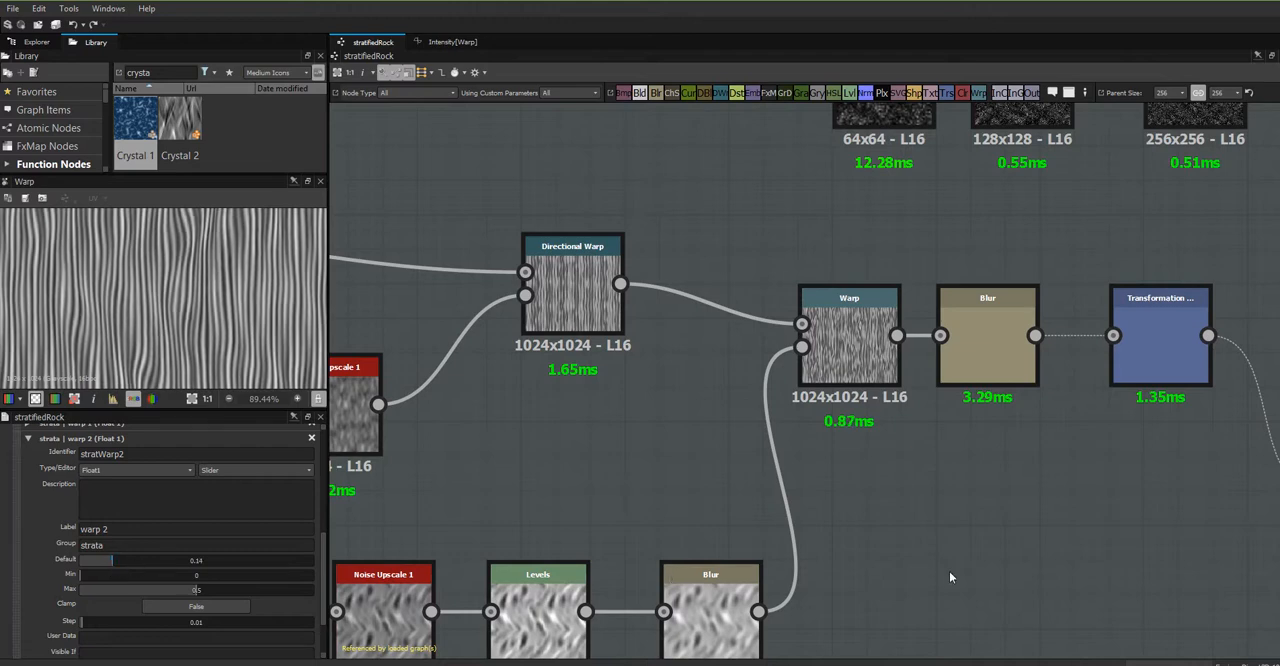
- Move the grunge_map_005 node farther away from the first Noise Upscale 1 at the start of the chain
middle_drag(966, 517, 300, 371)
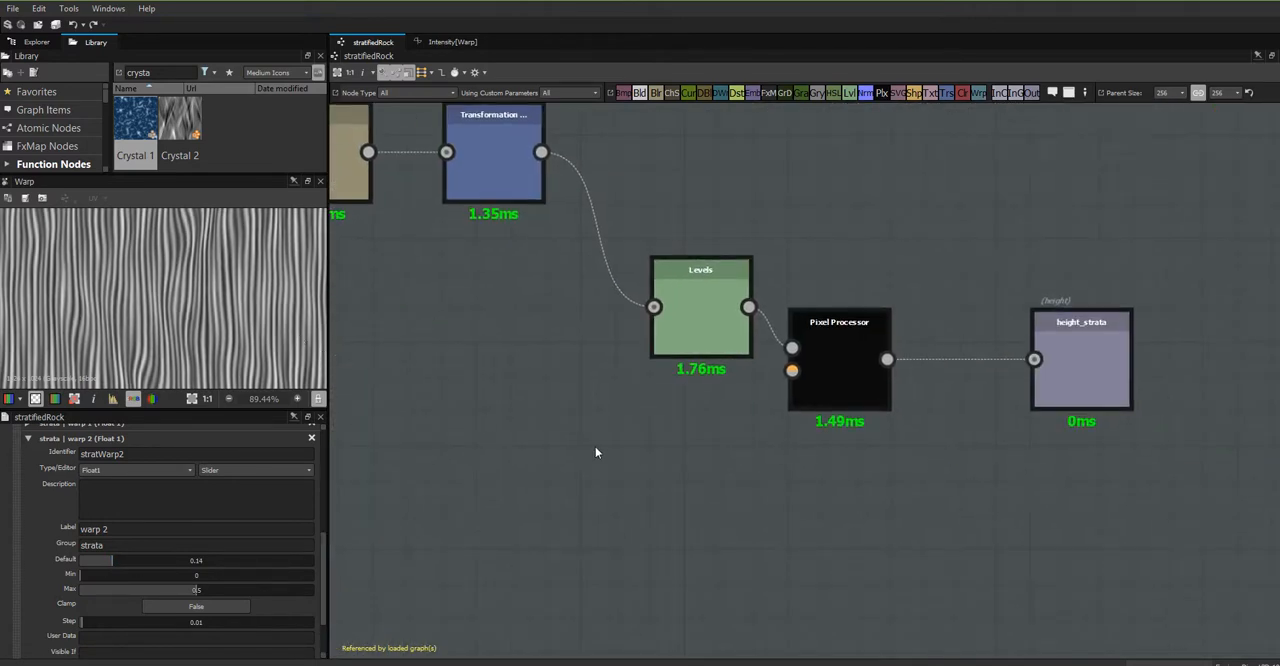
scroll(597, 443, down, 4)
scroll(597, 443, down, 2)
middle_drag(541, 449, 928, 515)
middle_drag(479, 477, 764, 523)
drag(665, 397, 504, 385)
scroll(640, 430, up, 3)
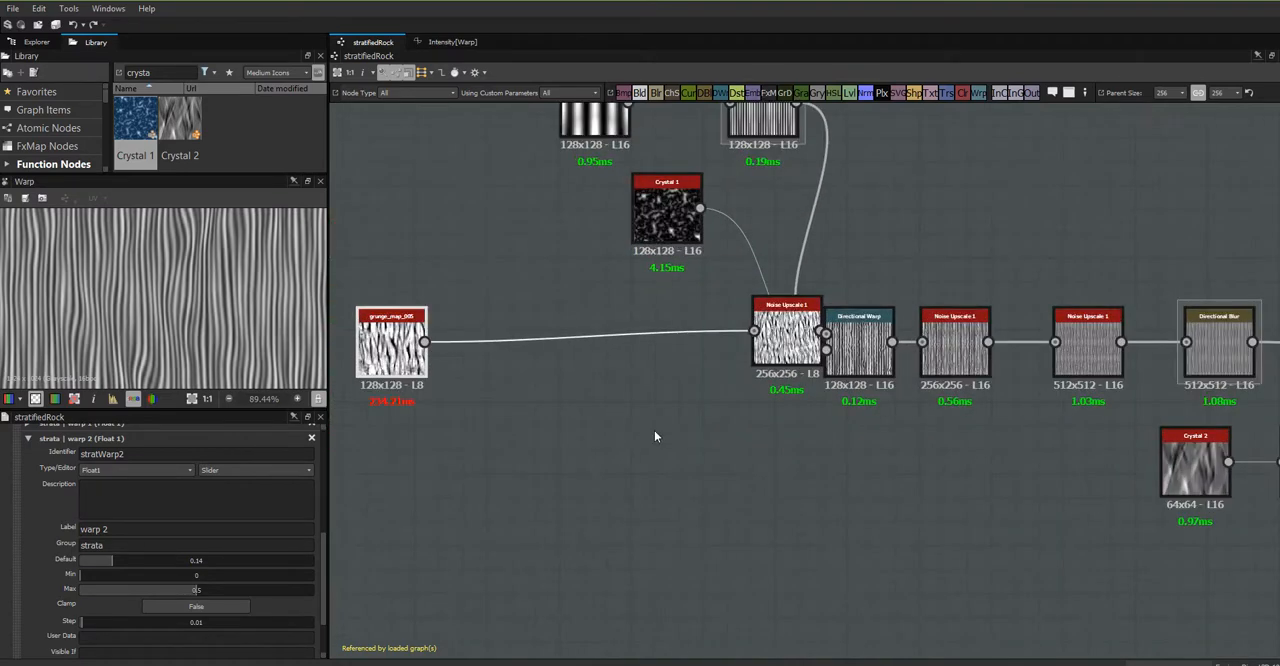
- Move the first Noise Upscale 1 clear of the Directional Warp and open grunge_map_005's referenced graph to examine its node network
drag(778, 350, 655, 450)
click(367, 330)
right_click(367, 330)
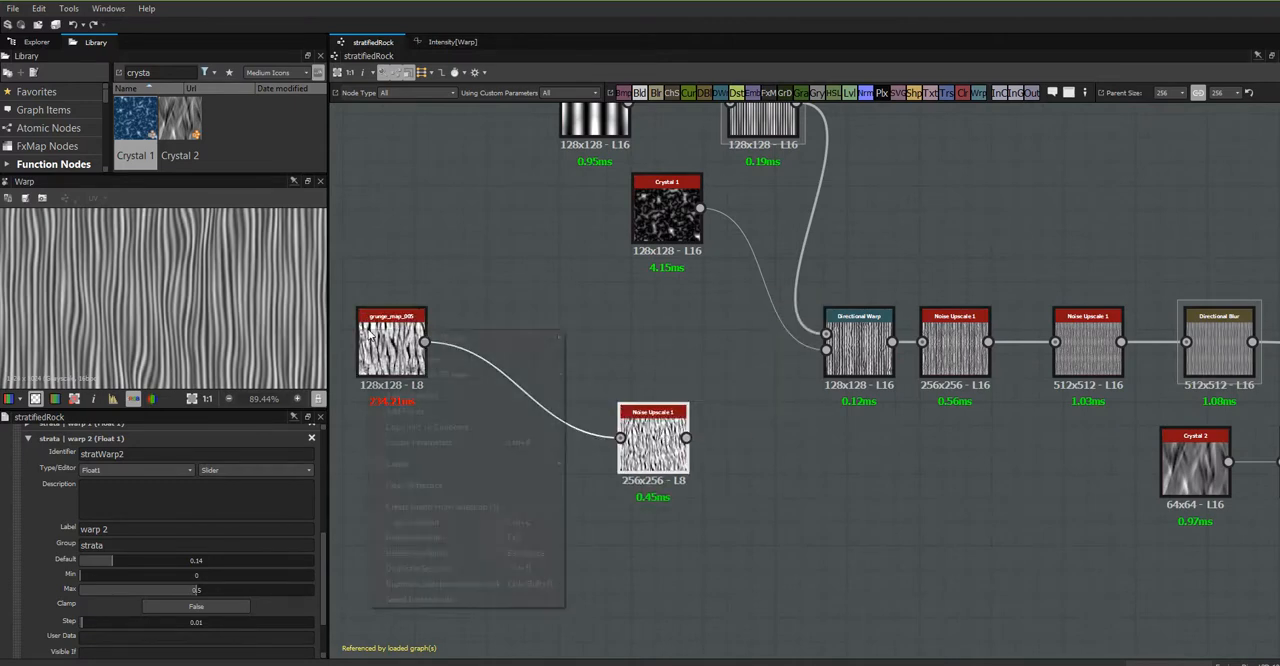
click(414, 485)
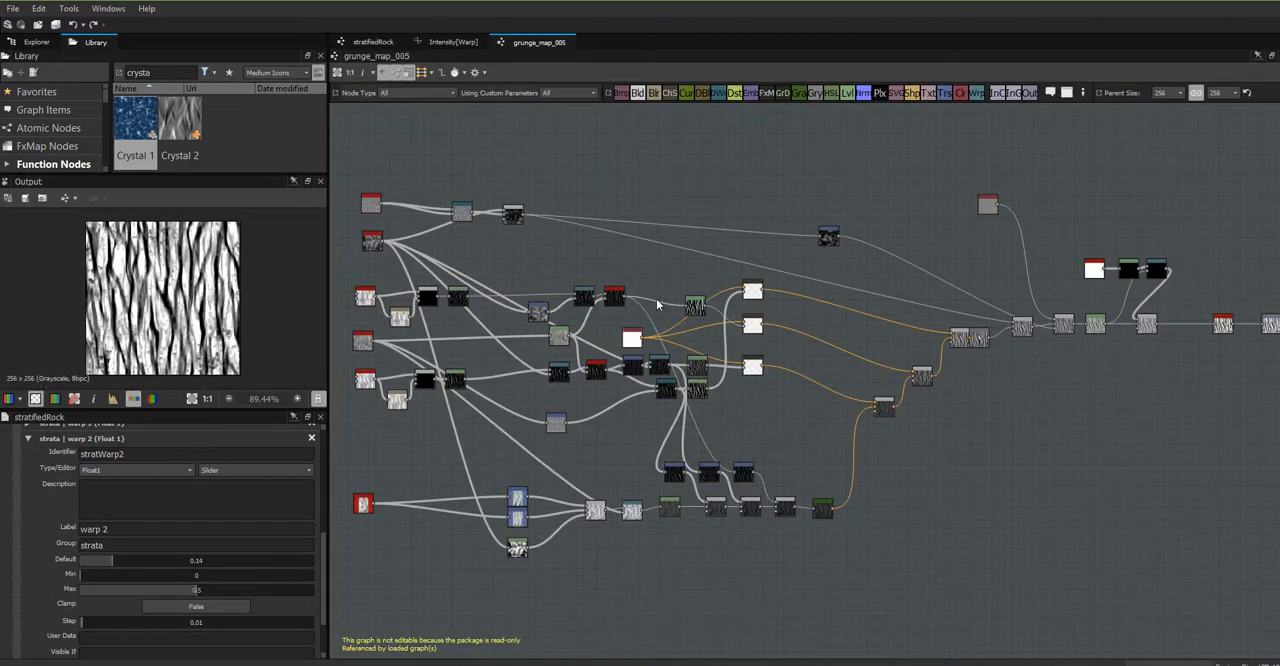
scroll(859, 433, down, 2)
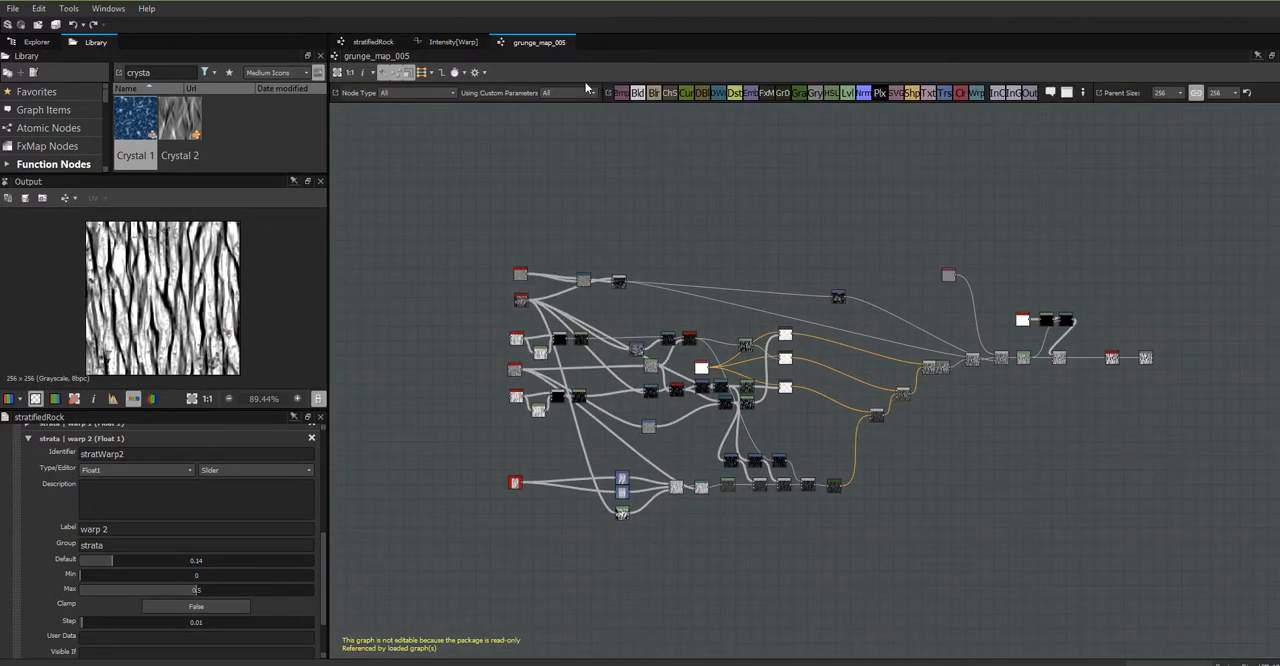
- Return to the stratifiedRock graph and delete the grunge_map_005 node together with the Noise Upscale 1 it feeds
click(370, 42)
middle_drag(566, 310, 478, 415)
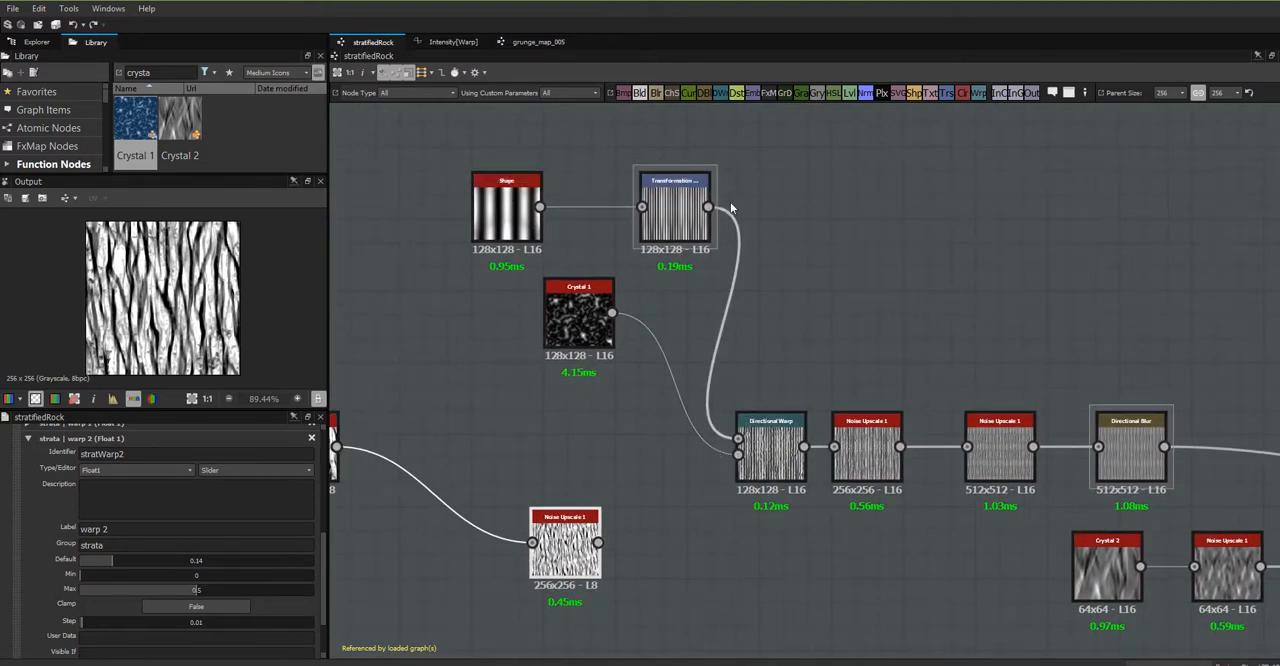
scroll(777, 455, down, 3)
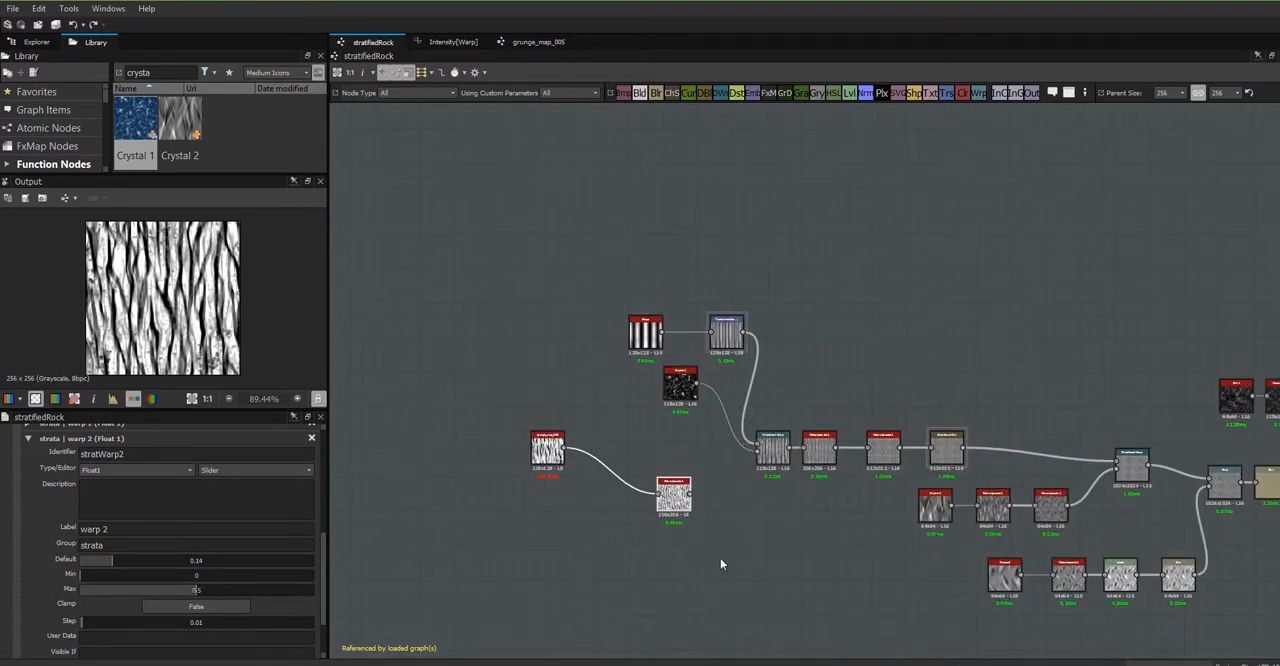
drag(720, 558, 533, 456)
key(Delete)
- Rearrange the Shape, Transformation and Crystal 1 nodes compactly beside the Directional Warp they feed
drag(685, 388, 696, 499)
click(720, 341)
drag(720, 341, 708, 422)
drag(690, 507, 695, 484)
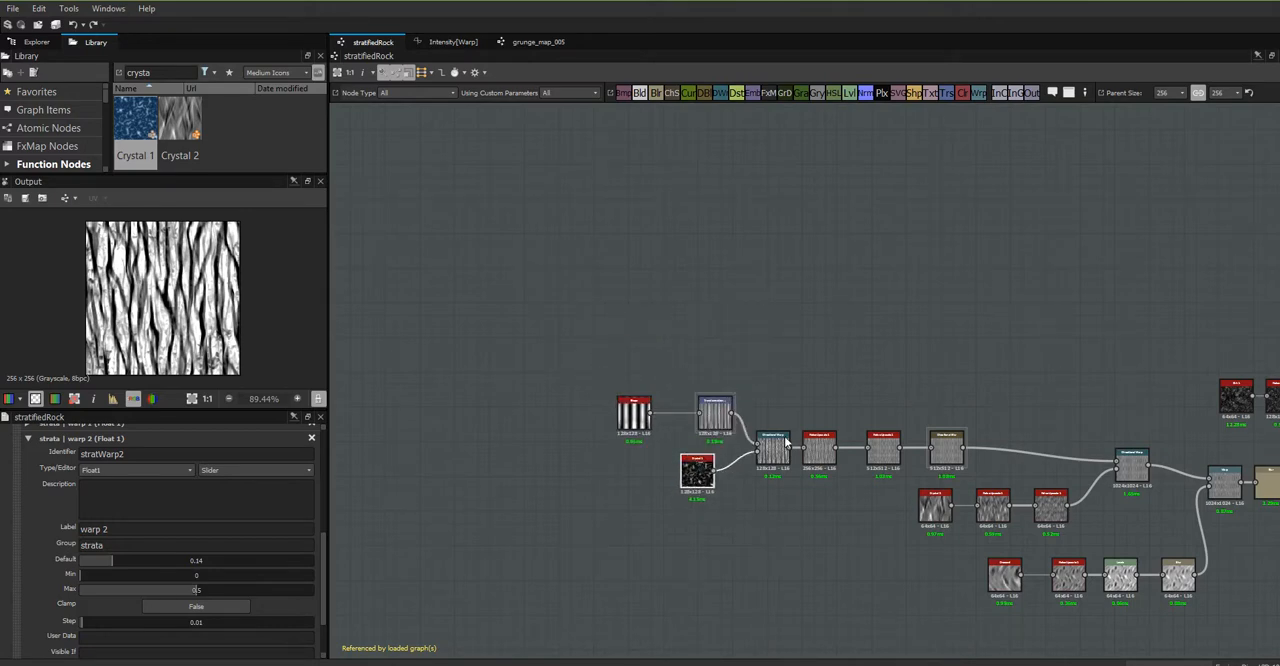
- Enlarge the package list, open the WetRocks graph from WetRocks_temp.sbs and look over its node groups
middle_drag(937, 349, 523, 246)
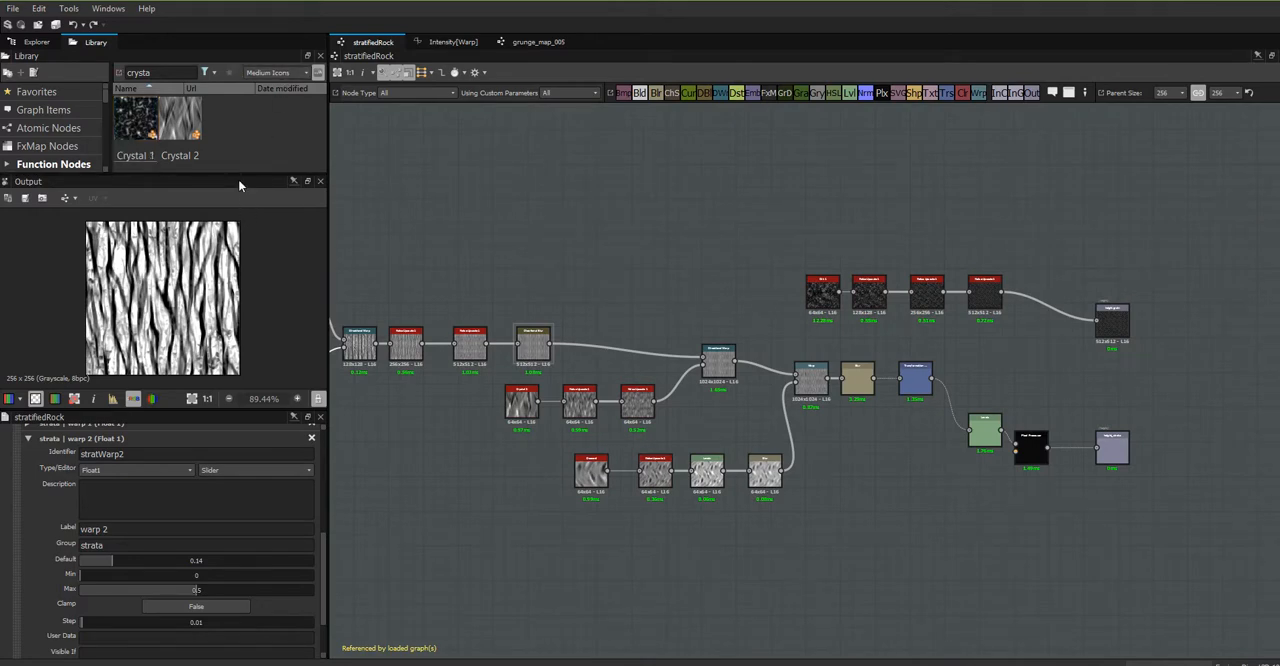
drag(238, 176, 225, 275)
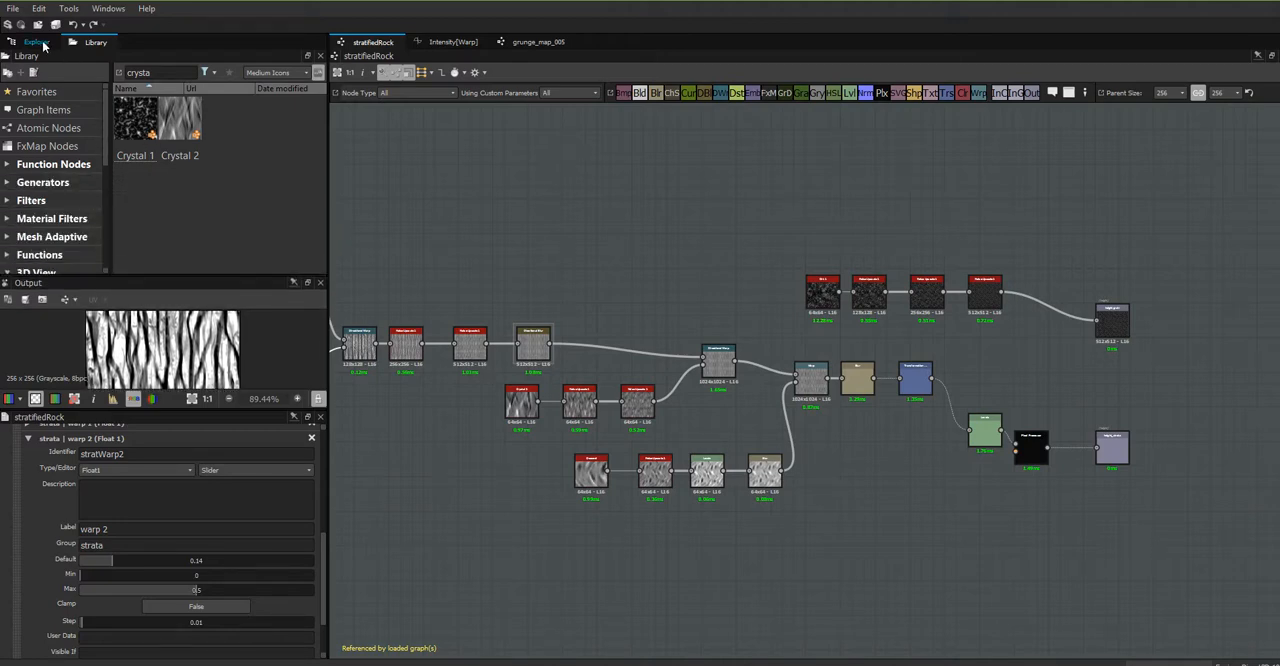
click(43, 45)
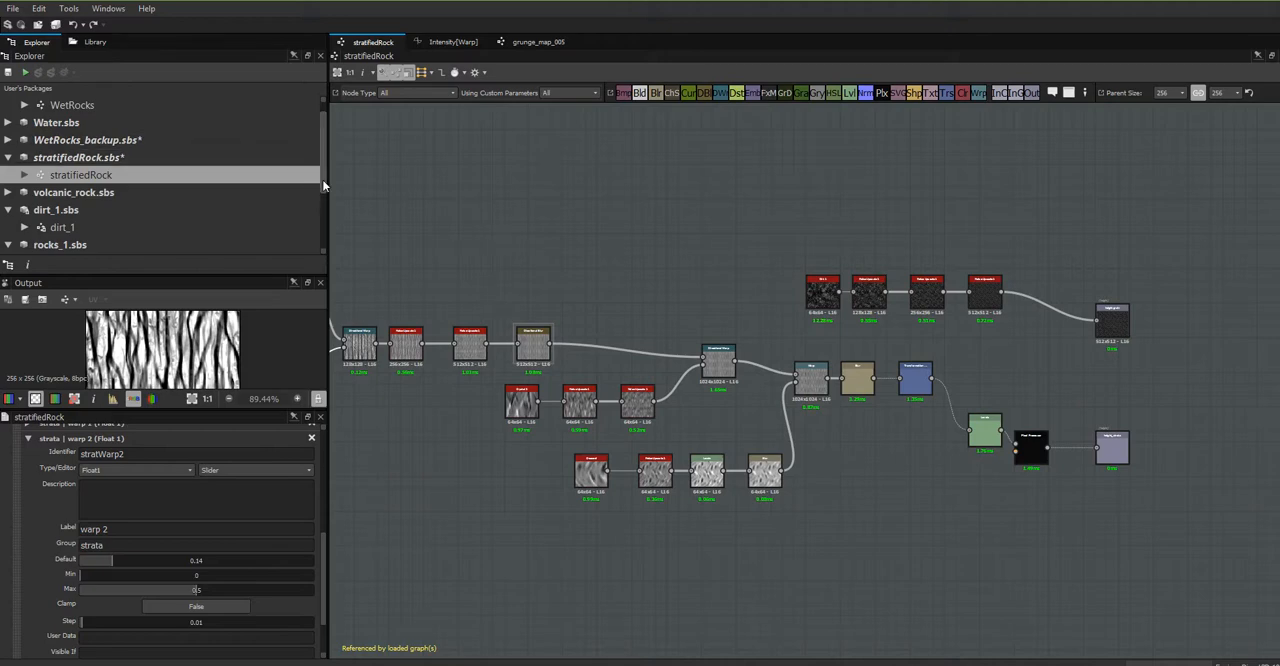
scroll(321, 157, up, 1)
click(106, 126)
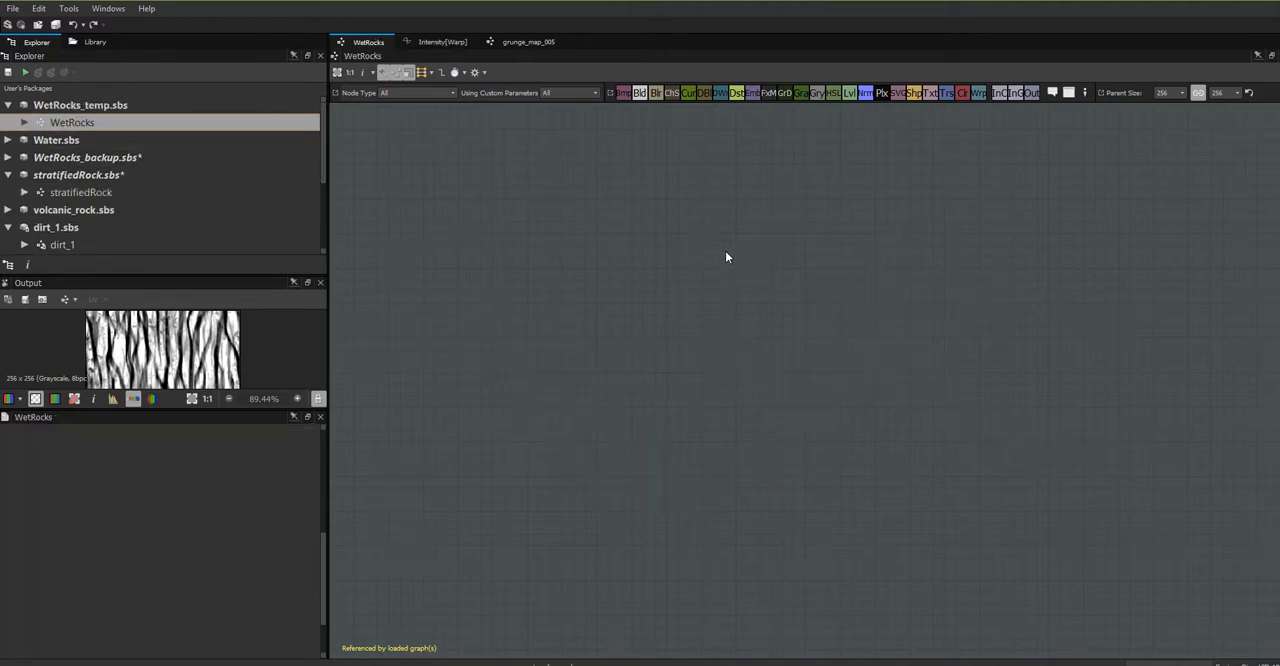
scroll(722, 510, down, 2)
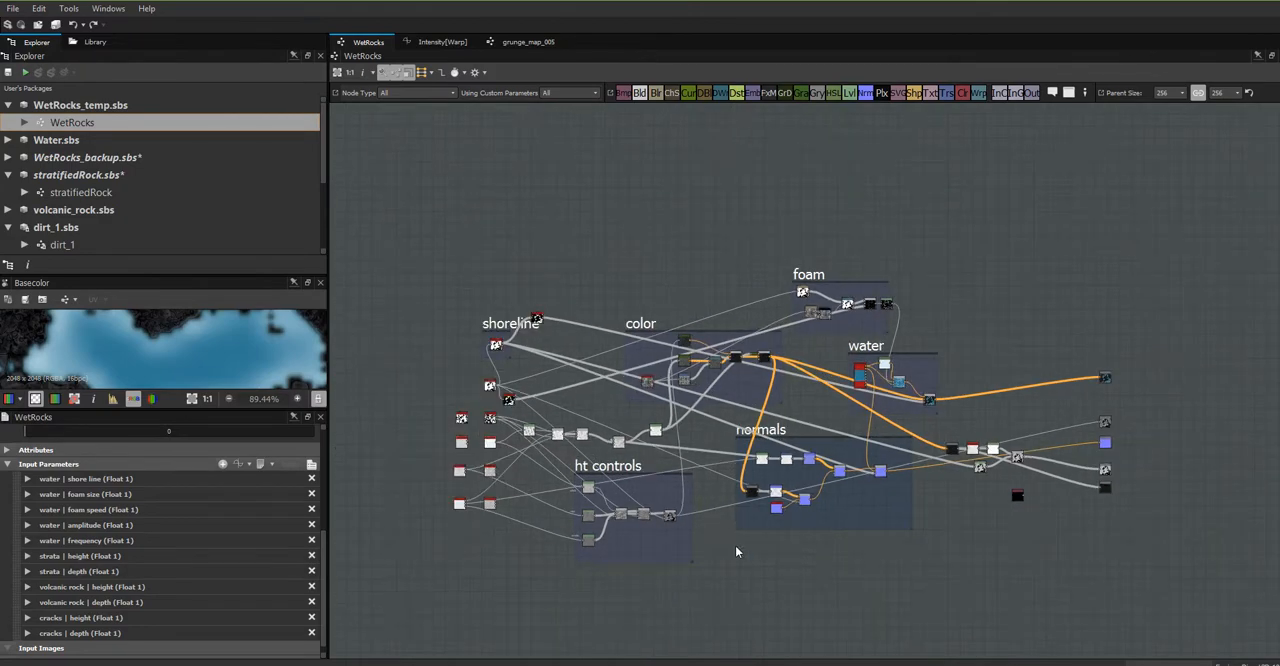
middle_drag(736, 551, 894, 589)
scroll(783, 480, up, 3)
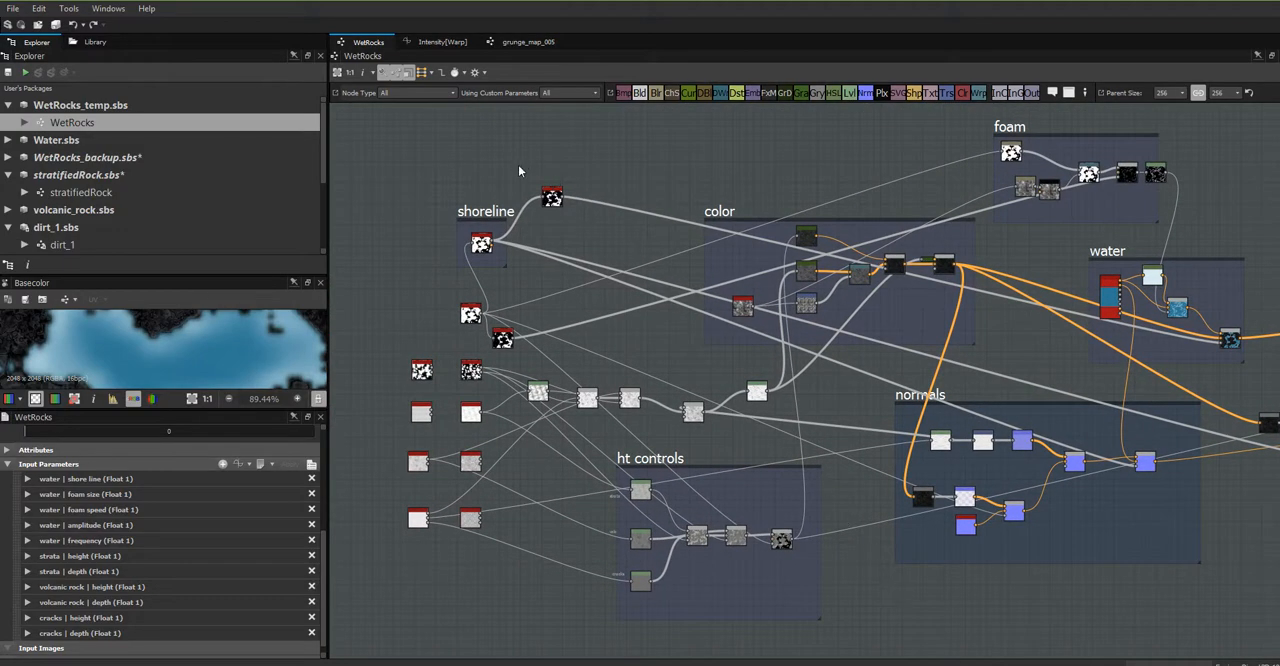
scroll(888, 460, down, 1)
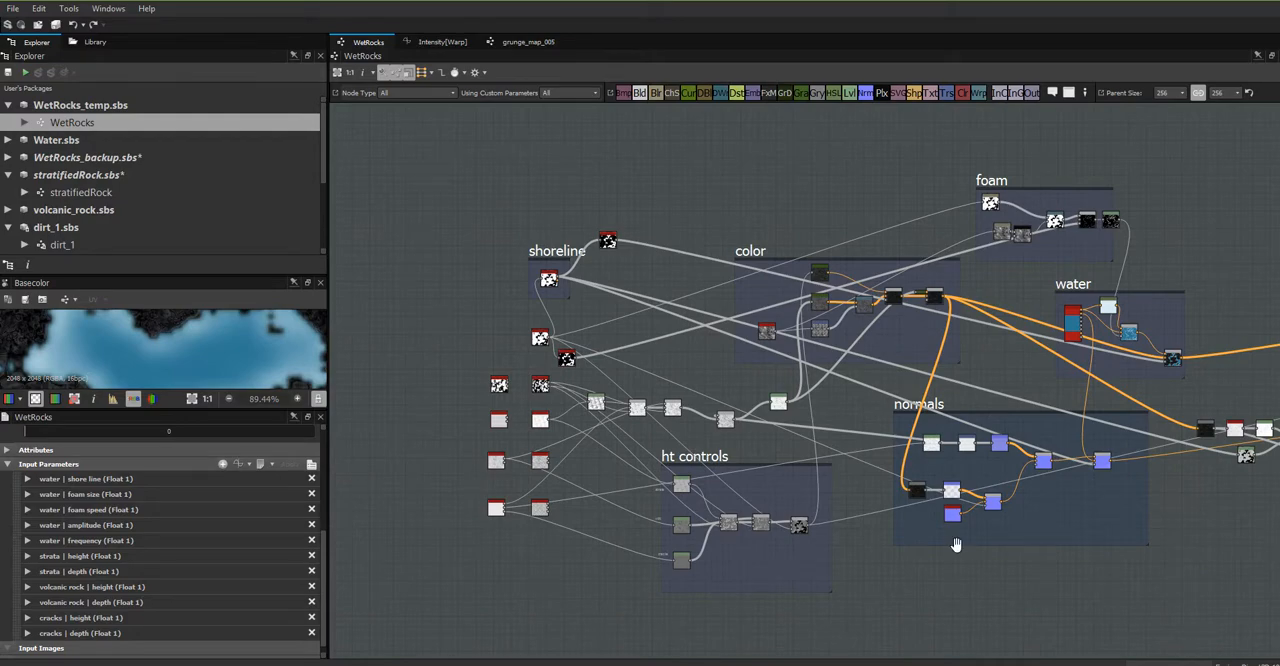
middle_drag(956, 545, 820, 549)
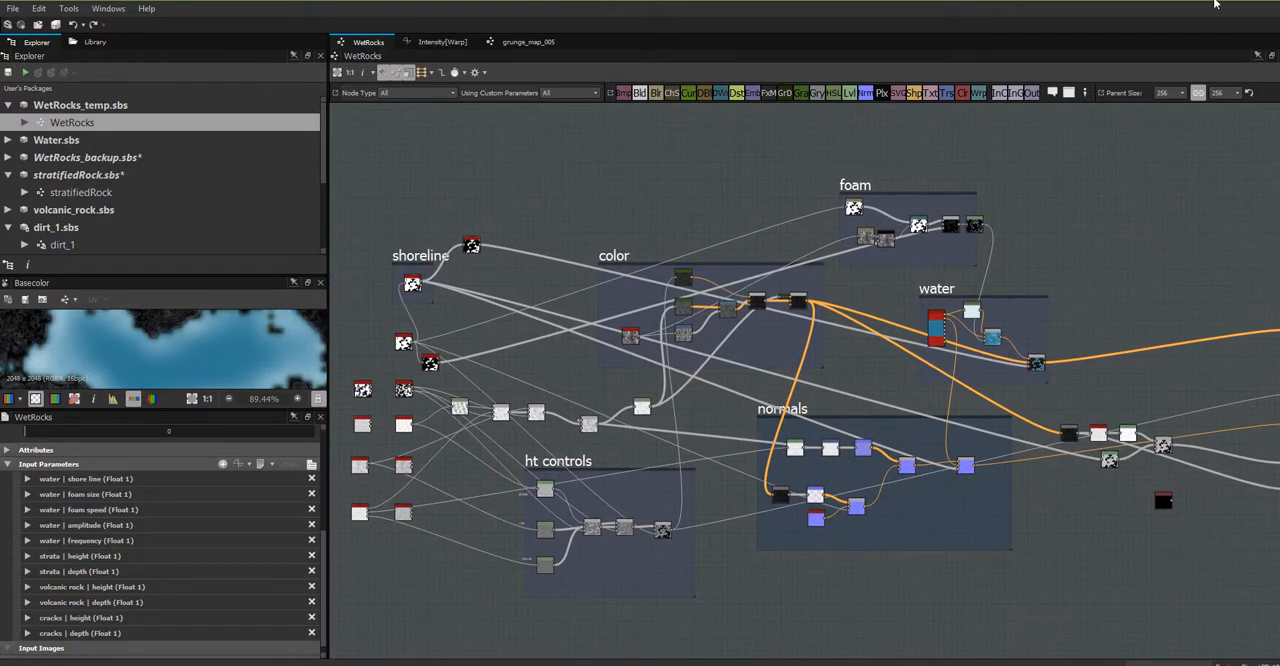